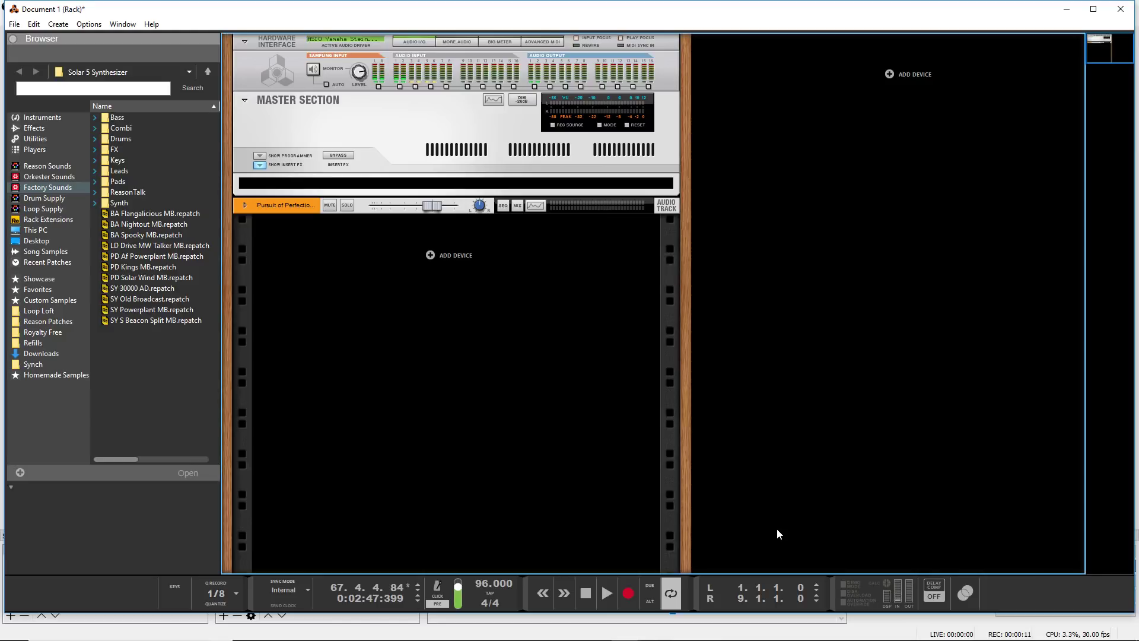
Maximize the song window and switch from the rack to the Sequencer view
left_click(1093, 9)
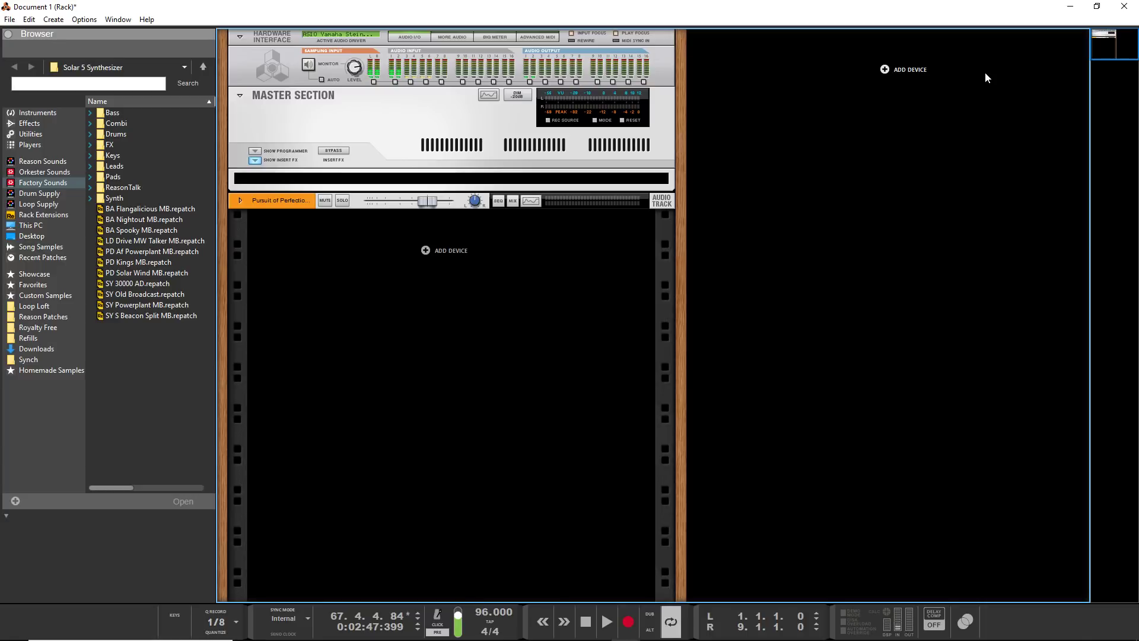
key("F7")
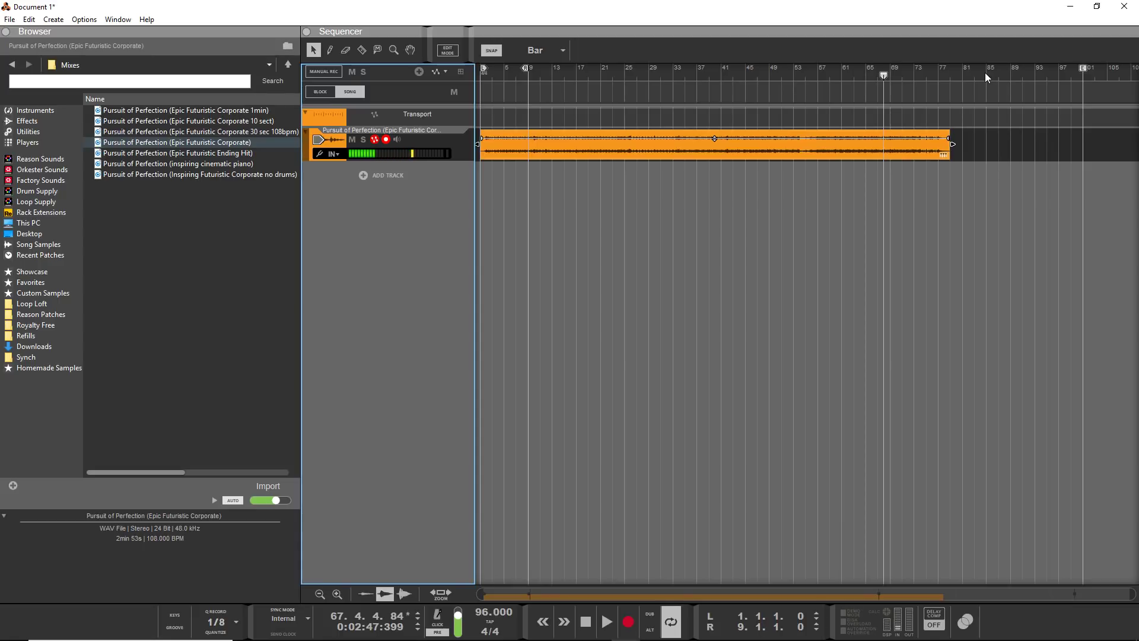
left_click(10, 19)
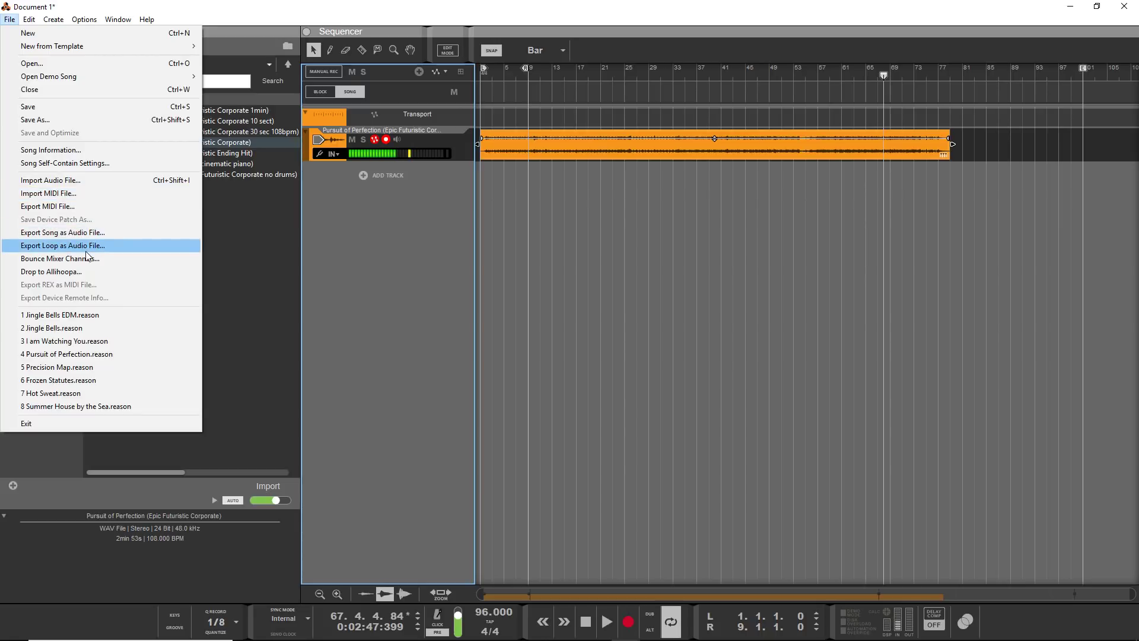
left_click(403, 241)
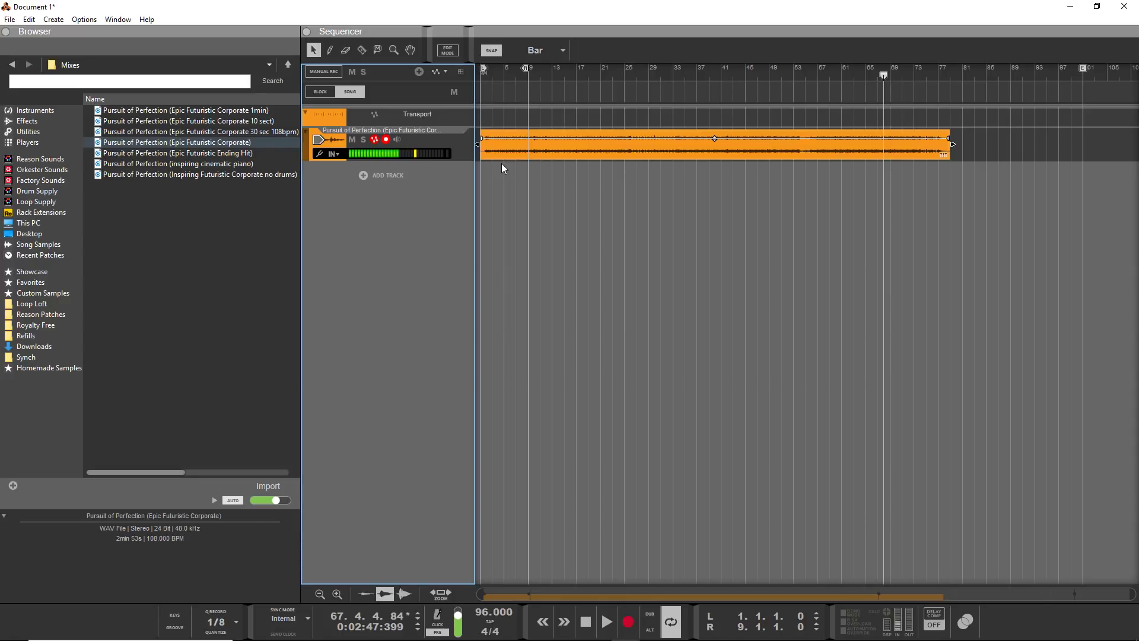
Narrow the browser pane beside the sequencer and set the song tempo to 108 BPM
left_click(219, 143)
left_click_drag(291, 229, 160, 255)
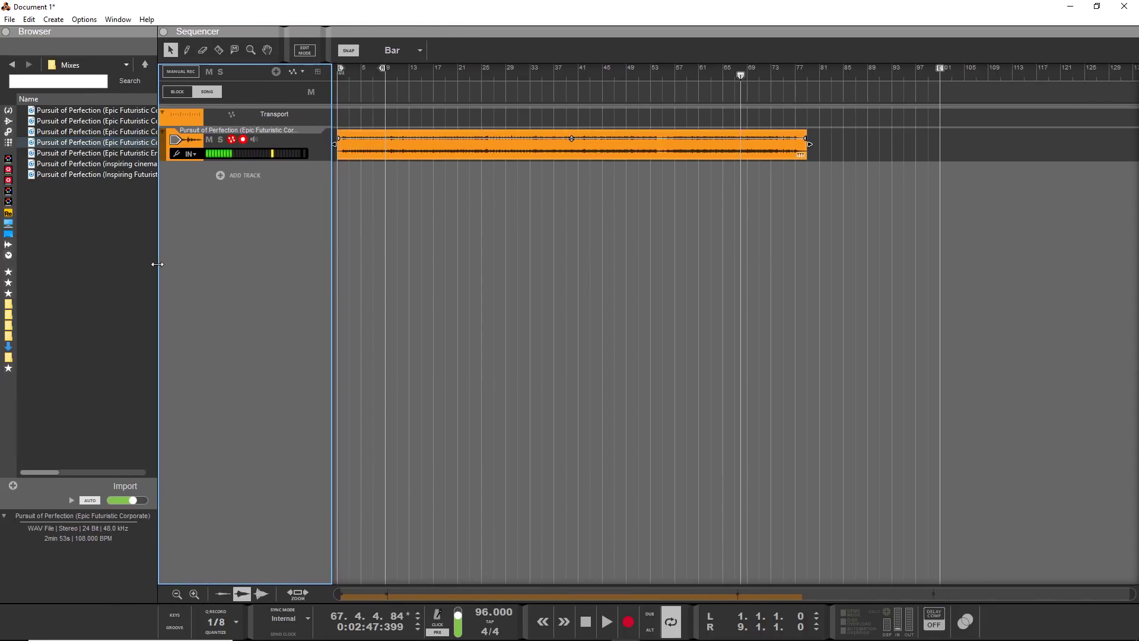
double_click(480, 610)
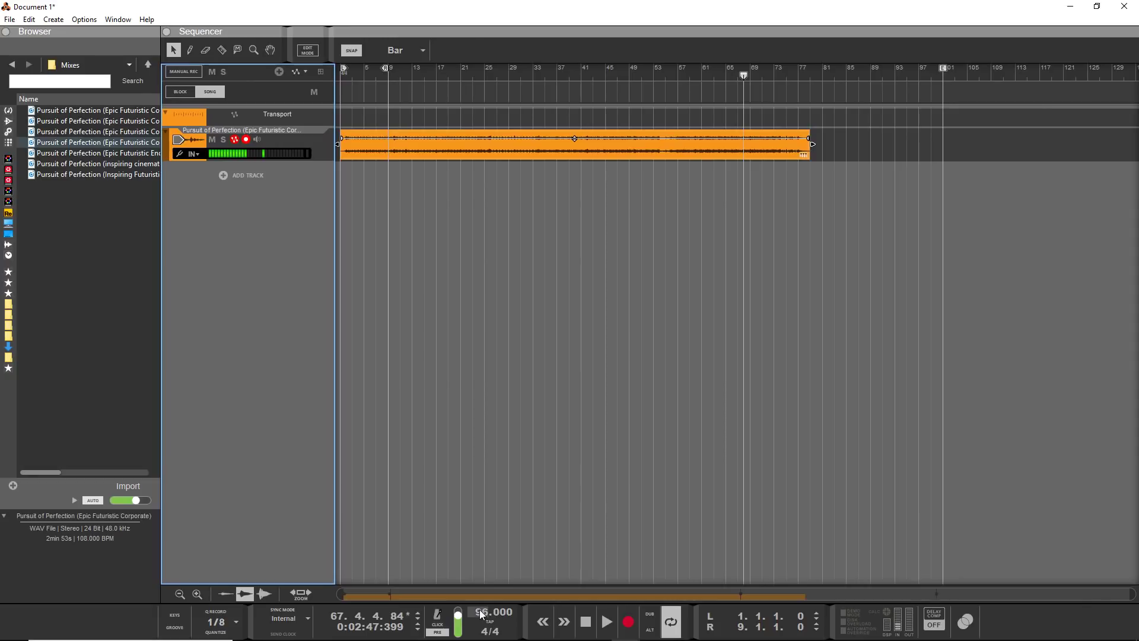
type("108")
key("Return")
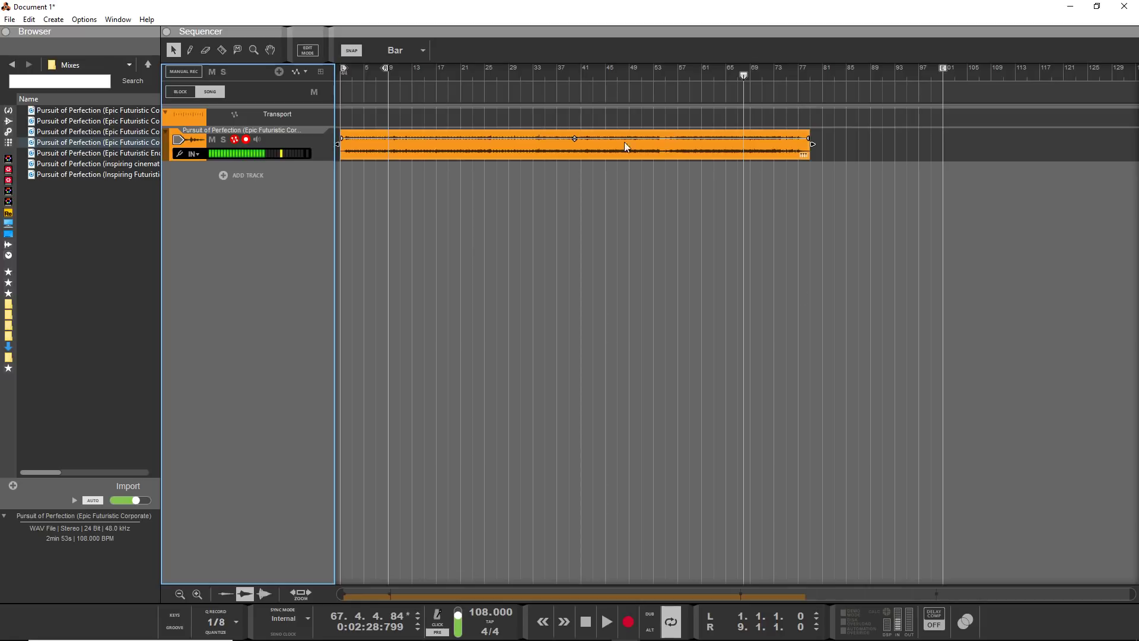
Disable stretch on the Pursuit of Perfection audio clip
left_click(411, 151)
right_click(411, 151)
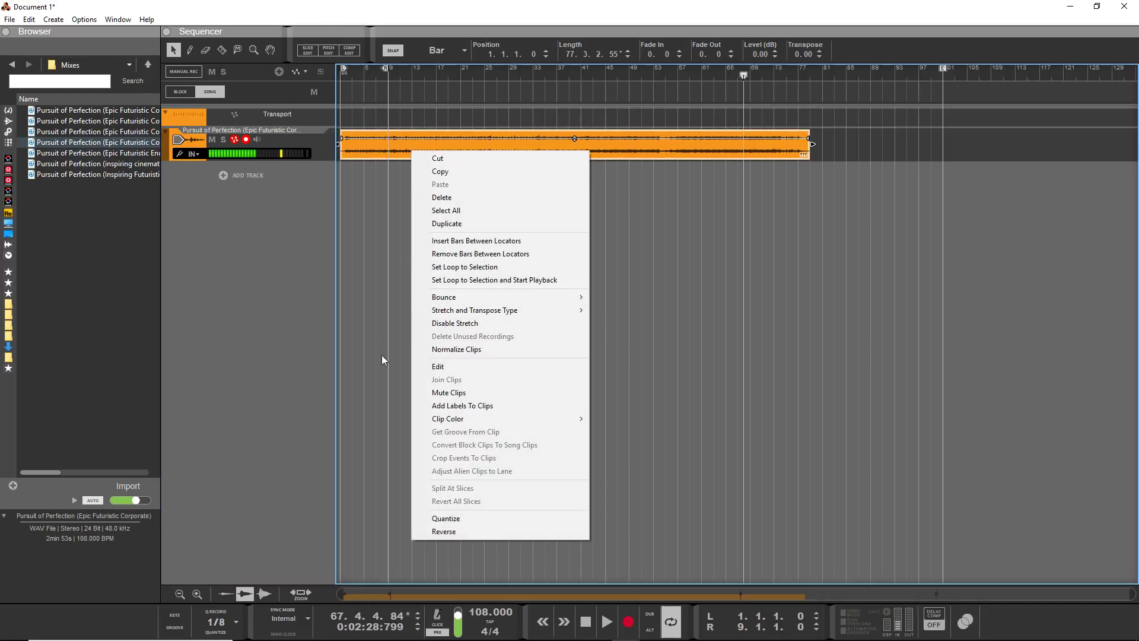
mouse_move(415, 296)
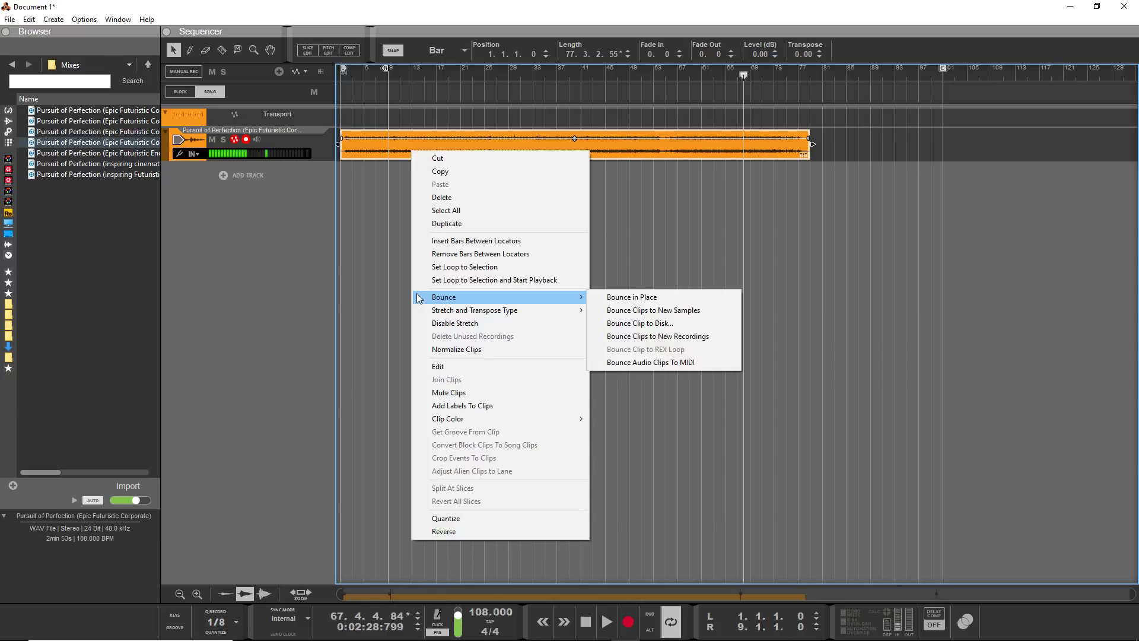
left_click(458, 323)
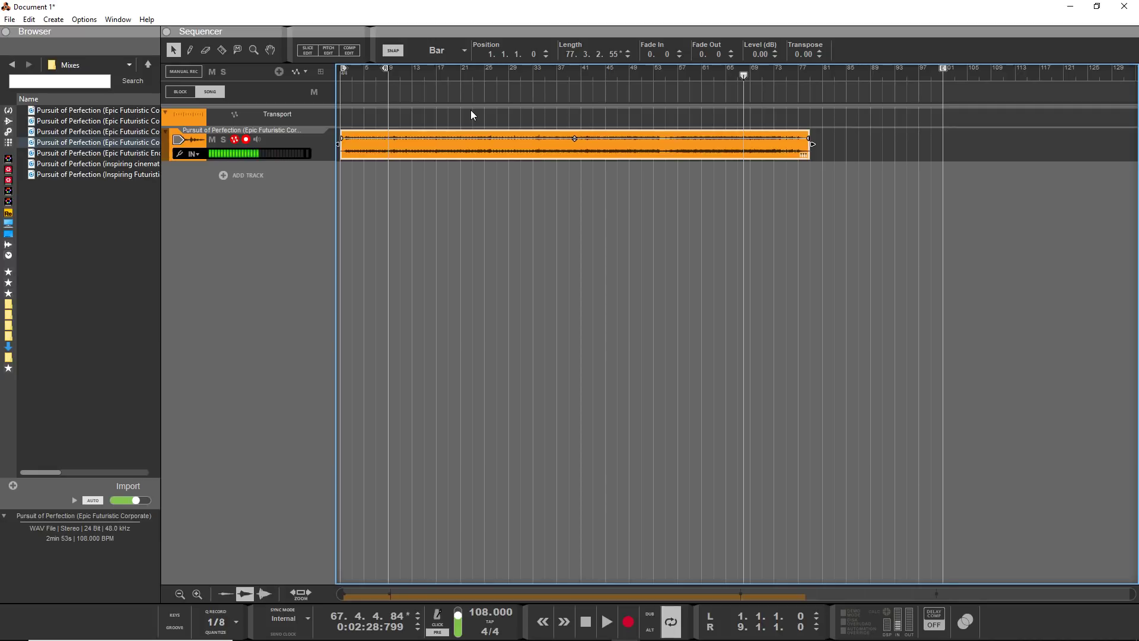
Enlarge the clip's waveform display and the track height, and zoom the timeline in on the clip
left_click(264, 594)
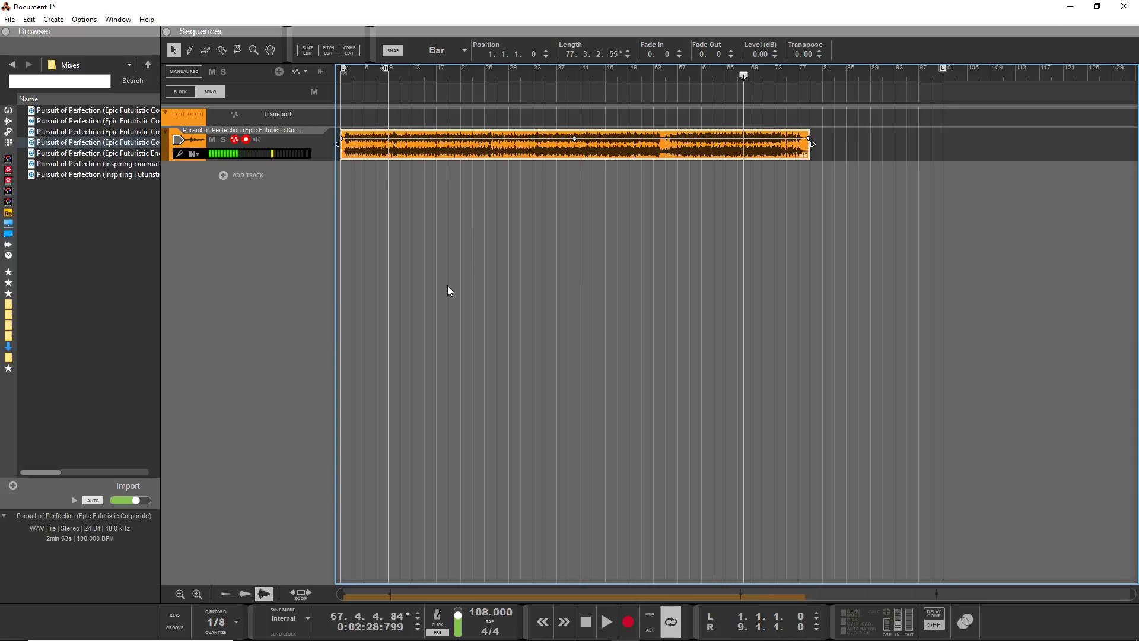
left_click(195, 593)
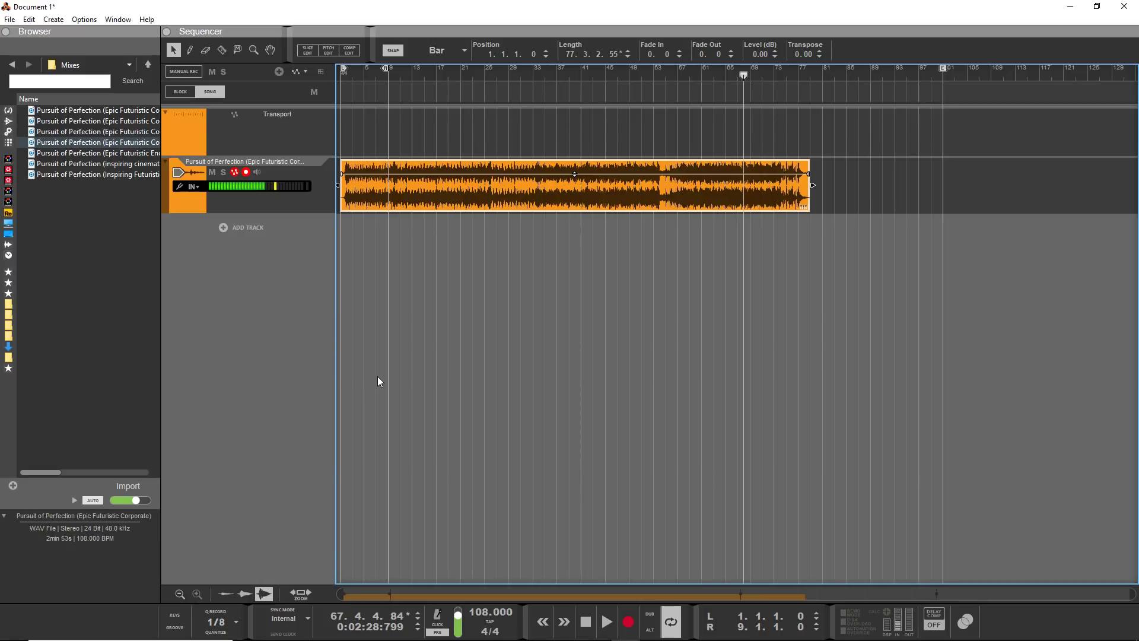
scroll(377, 376, "up", 2)
scroll(378, 381, "up", 1)
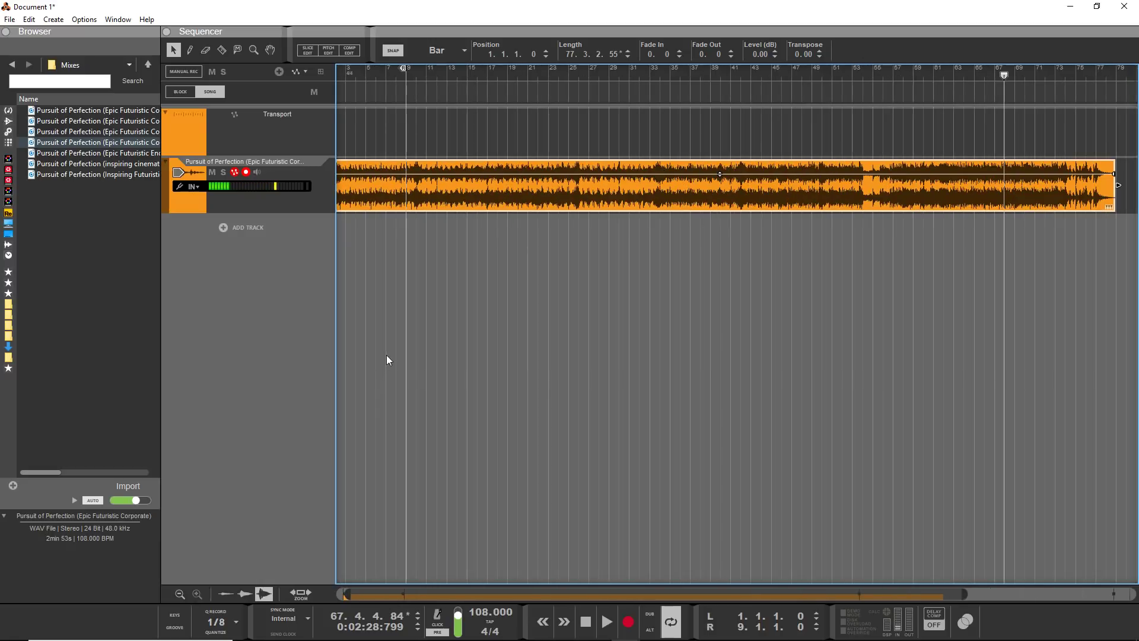
scroll(401, 368, "up", 1)
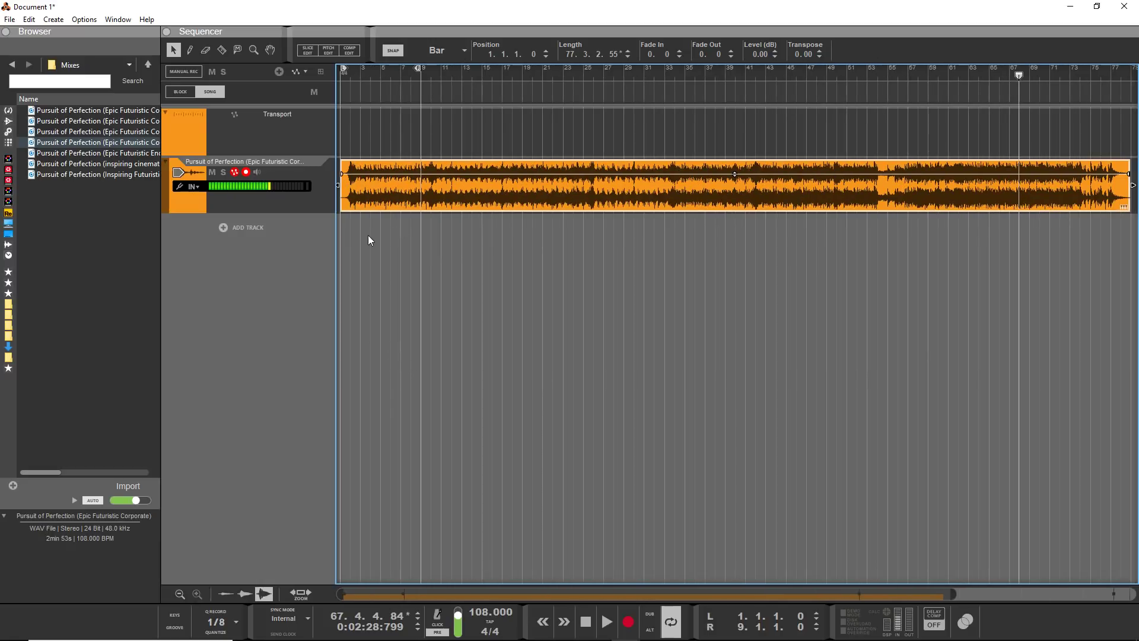
Set the sequencer's snap value to Grid
left_click(436, 51)
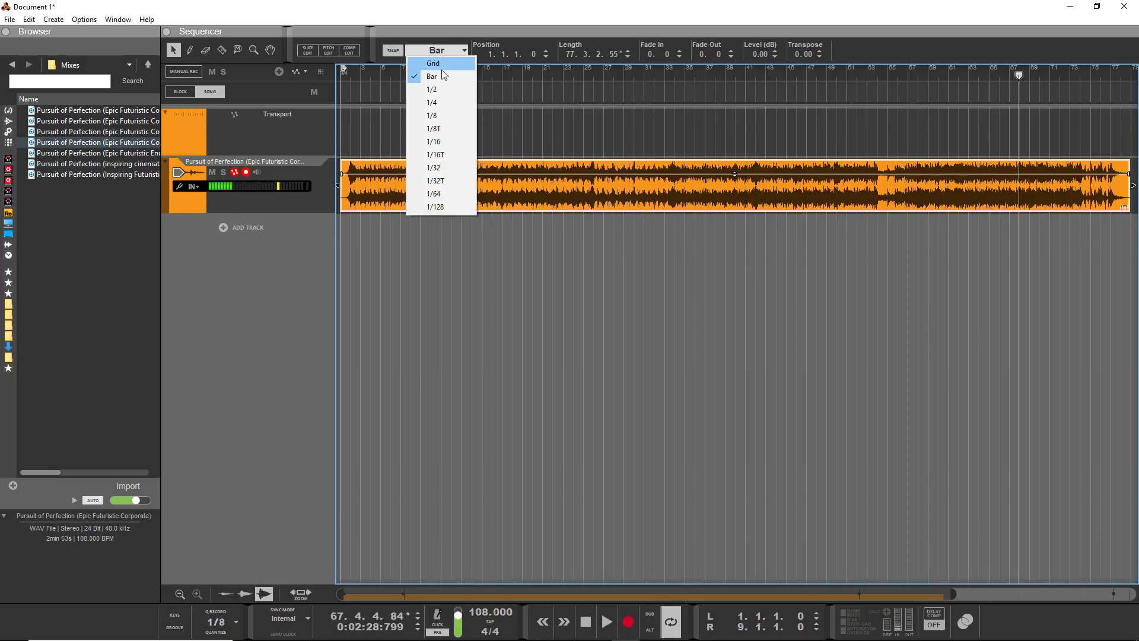
left_click(443, 70)
left_click(447, 51)
left_click(433, 62)
Trim the silent start of the audio clip to position 1.3.1.0 and play the opening from there
scroll(369, 252, "up", 3)
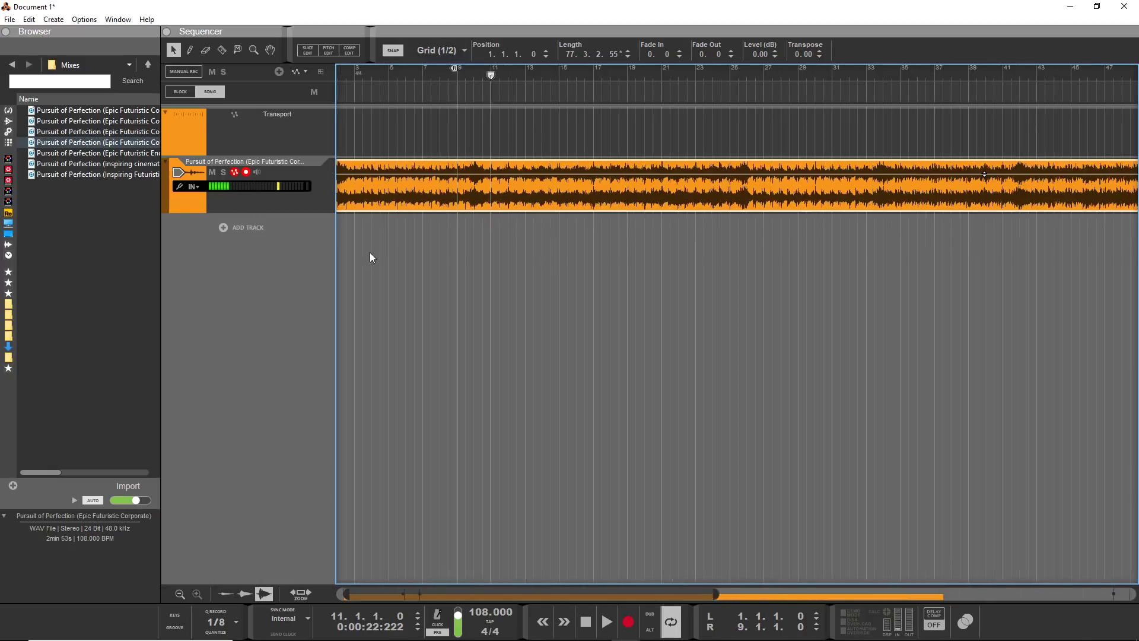
scroll(372, 257, "left", 3)
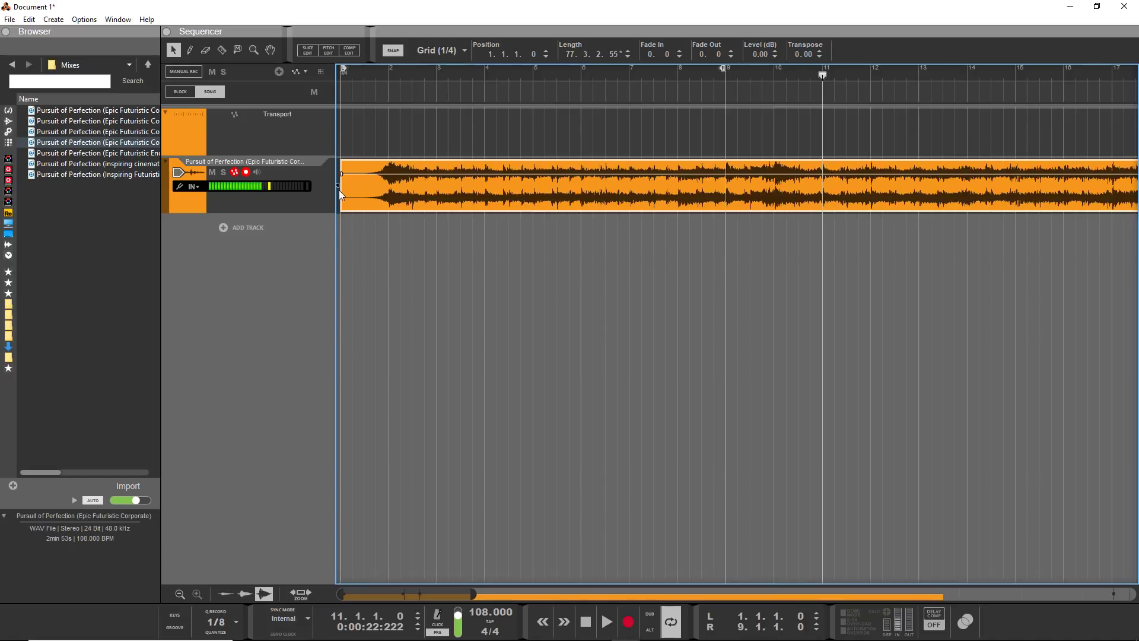
left_click_drag(337, 186, 365, 197)
left_click(365, 75)
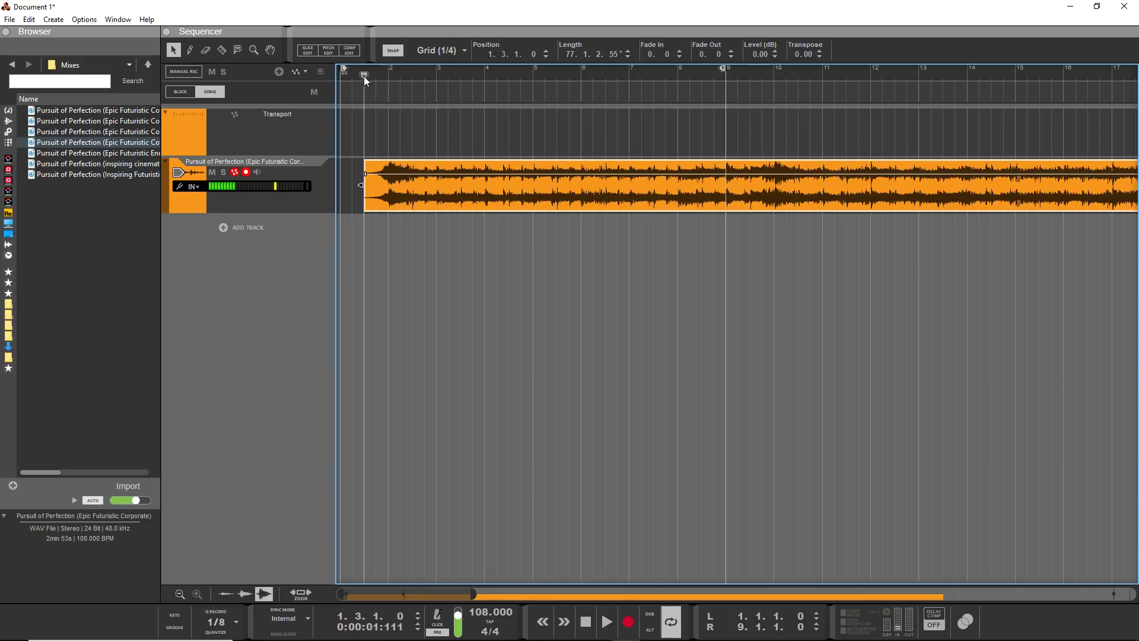
key("space")
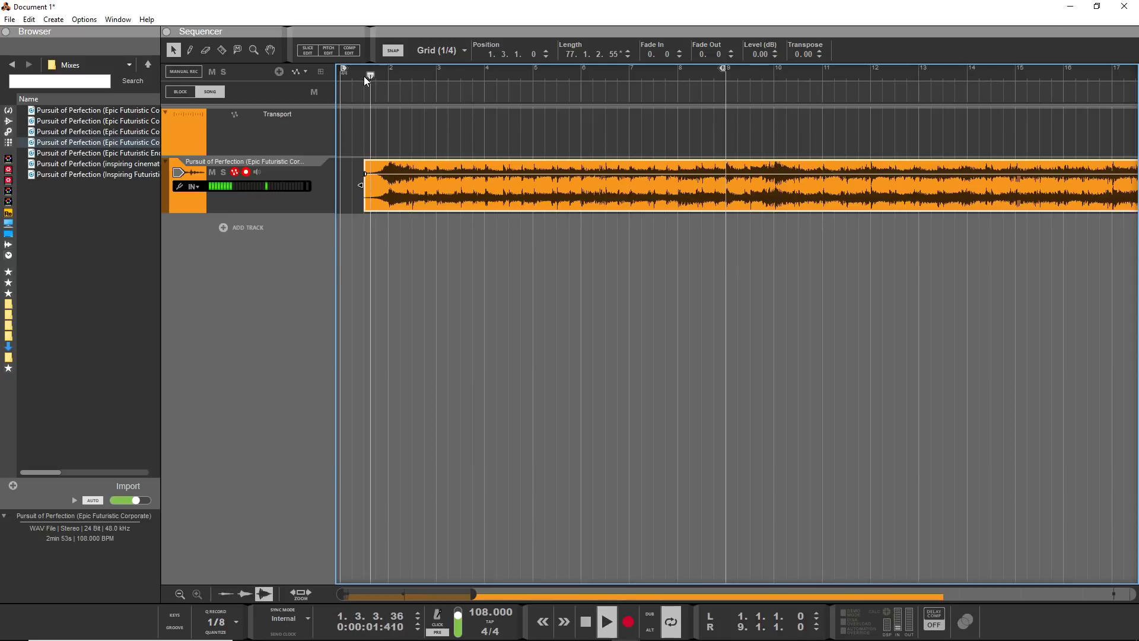
key("space")
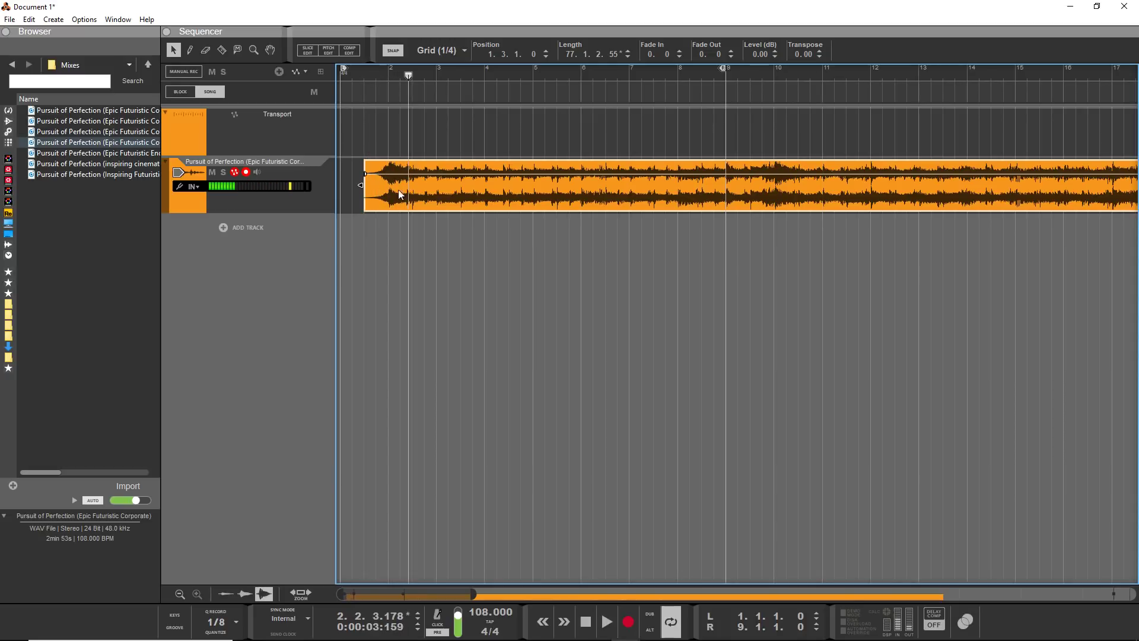
Move the trimmed clip to the song start at 1.1.1.0 and play it from the beginning
left_click_drag(403, 197, 345, 197)
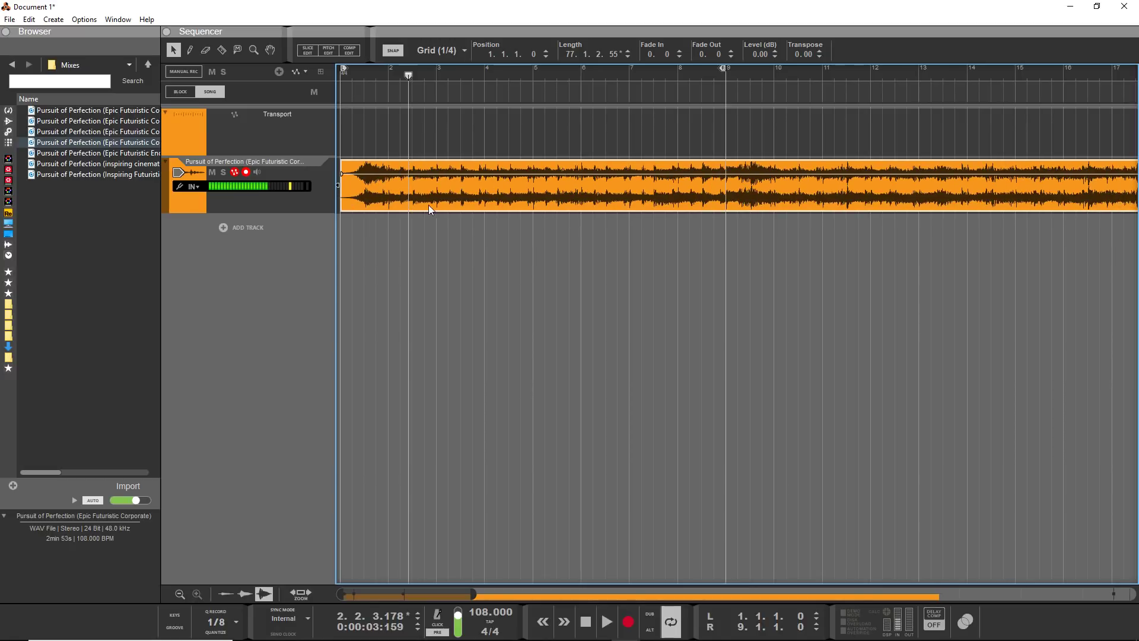
left_click_drag(364, 77, 350, 78)
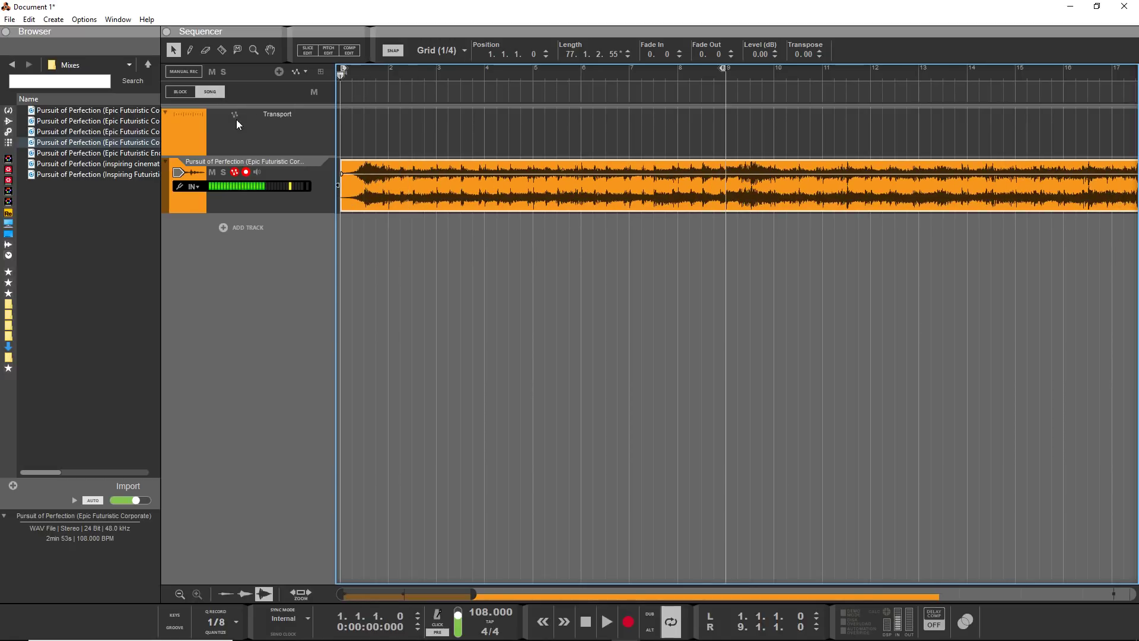
key("space")
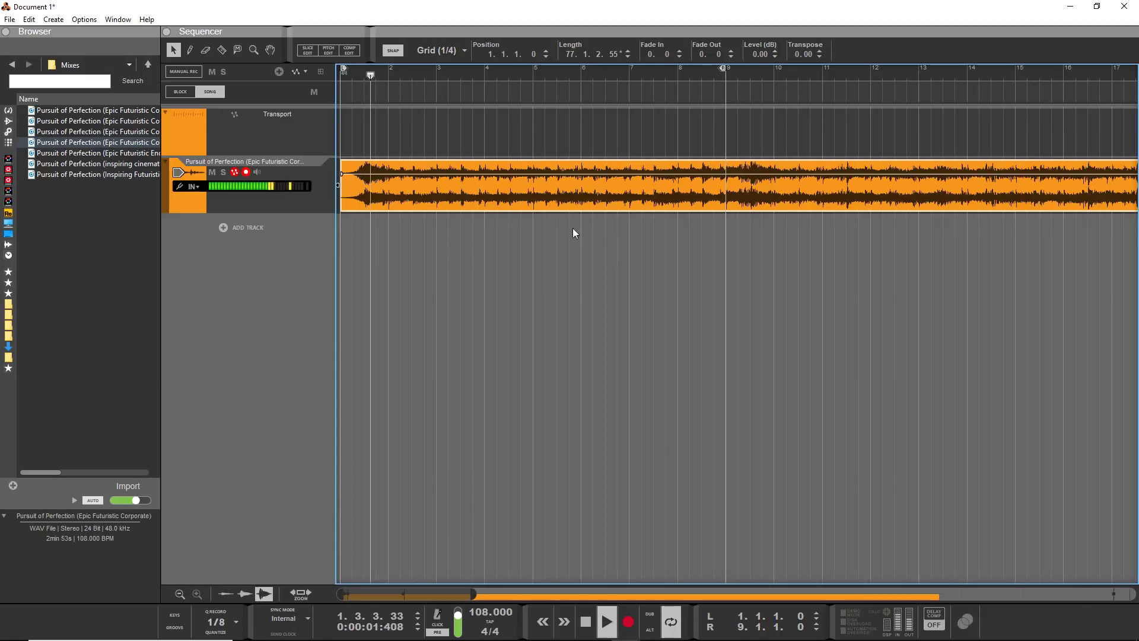
Try trimming the clip's end at bar 77, for a length of 76.0.0.0, and play the ending
left_click_drag(433, 593, 937, 593)
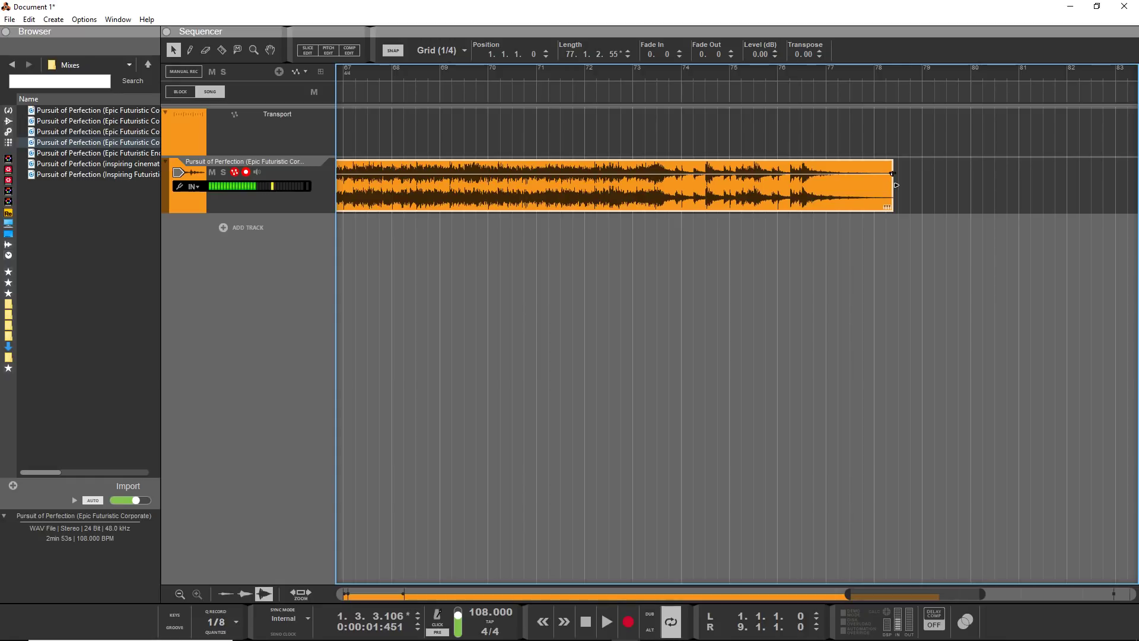
left_click_drag(892, 173, 826, 173)
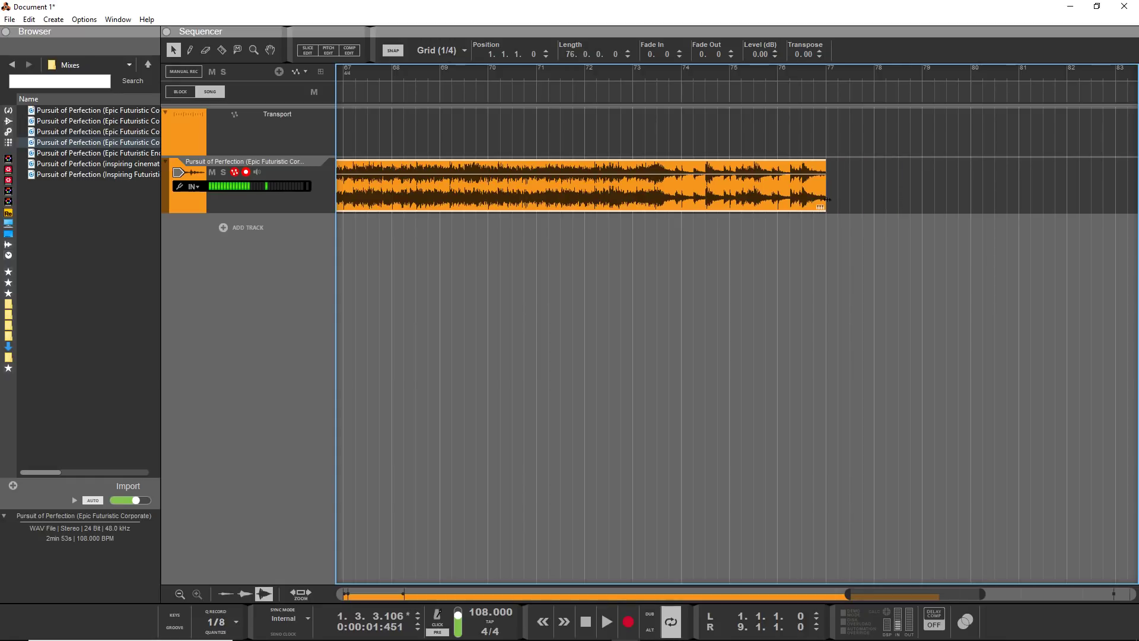
left_click(768, 72)
key("space")
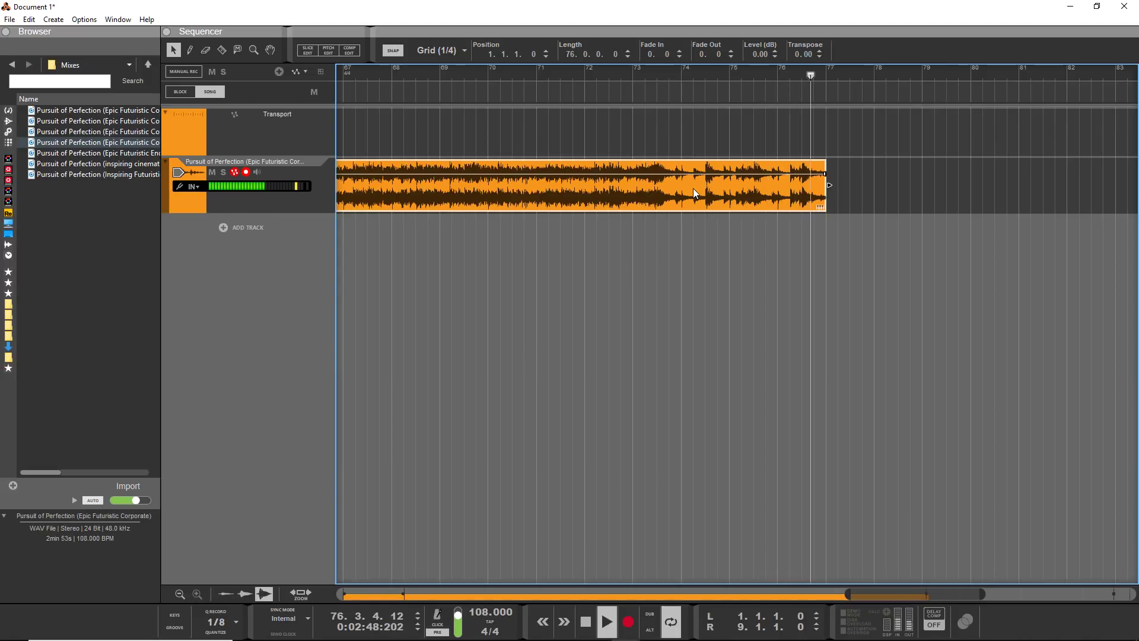
key("space")
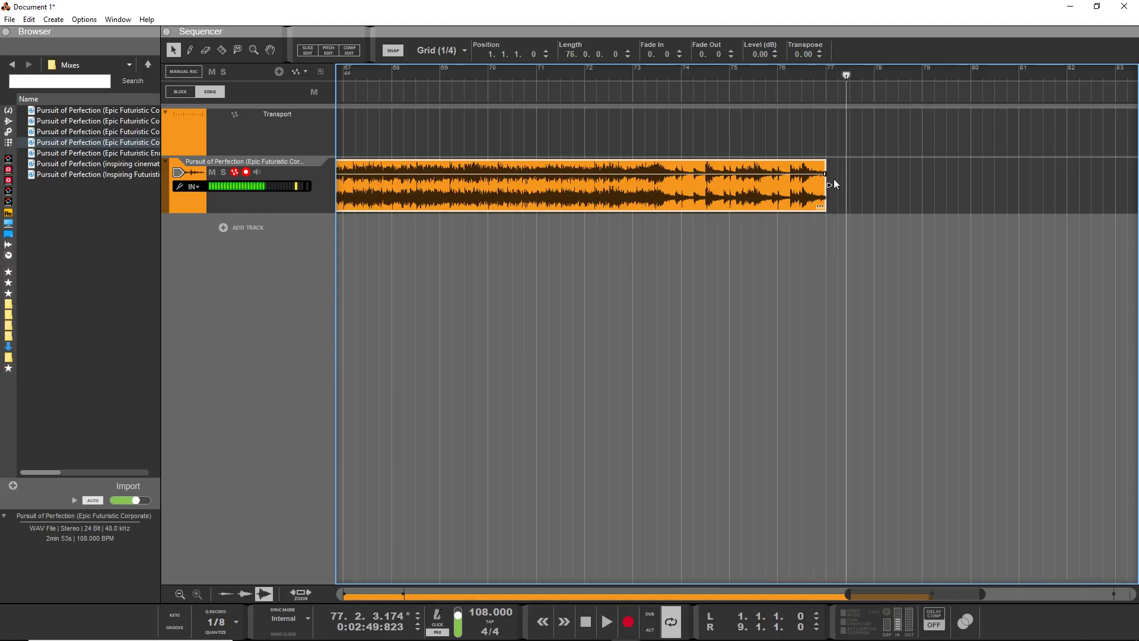
Try extending the clip's end to a length of 77.1.0.0 and play the ending again
left_click_drag(828, 184, 889, 184)
left_click(801, 73)
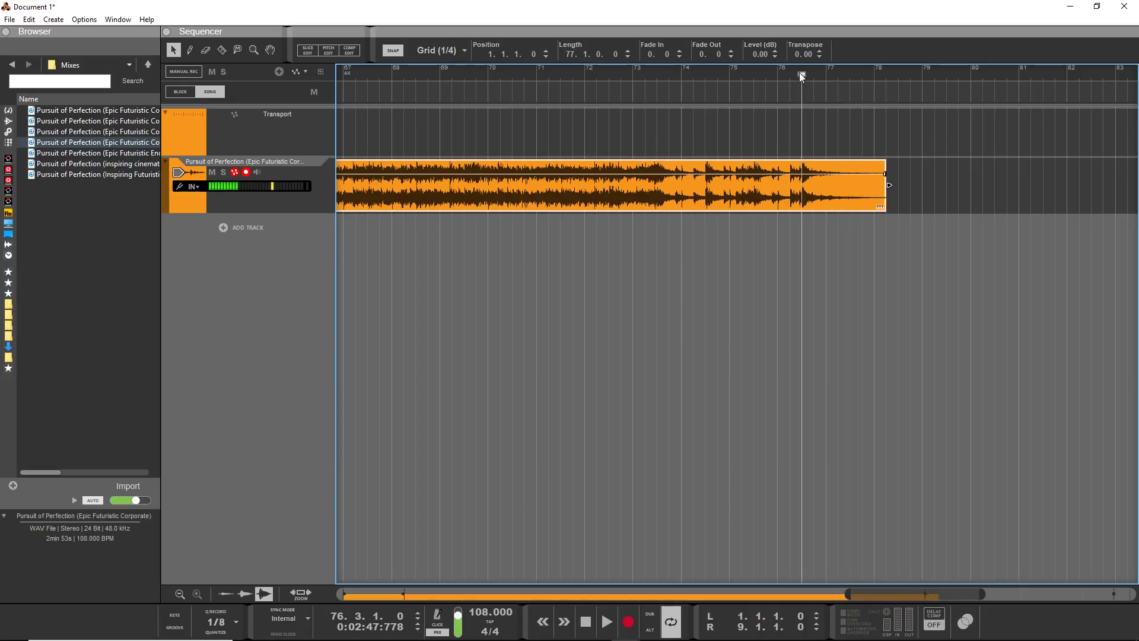
key("space")
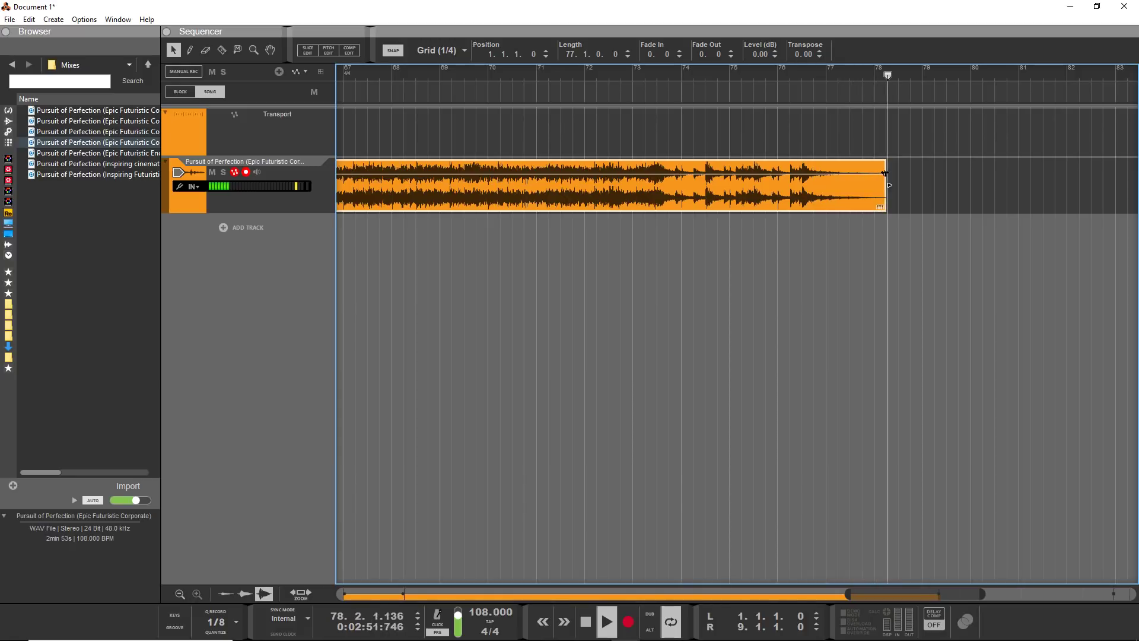
key("space")
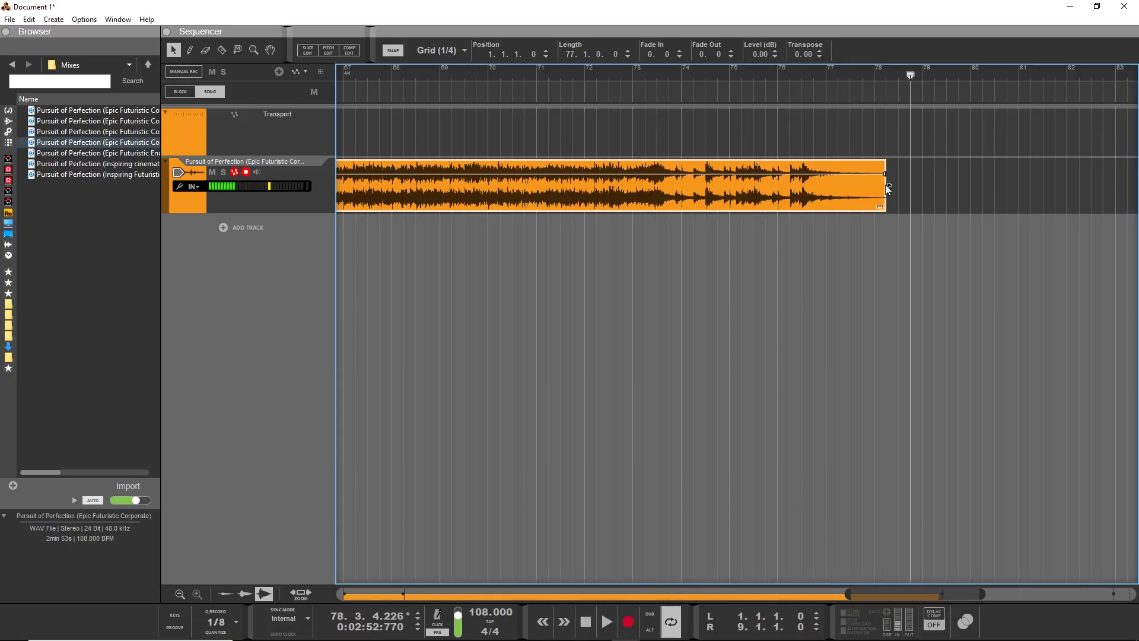
Extend the clip to a length of 77.2.0.0 with a 4.0 fade-out and play the ending to check it
mouse_move(887, 186)
left_mouse_down()
mouse_move(899, 186)
mouse_move(886, 173)
left_mouse_up()
left_click(830, 73)
key("space")
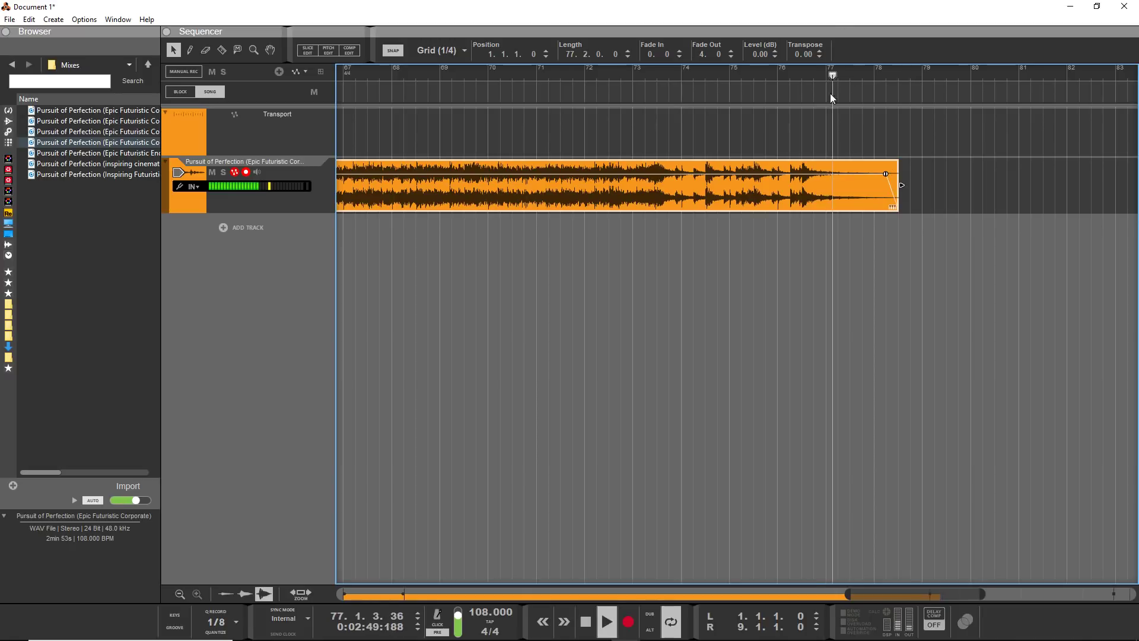
mouse_move(885, 173)
left_mouse_down()
mouse_move(874, 174)
mouse_move(886, 174)
left_mouse_up()
key("space")
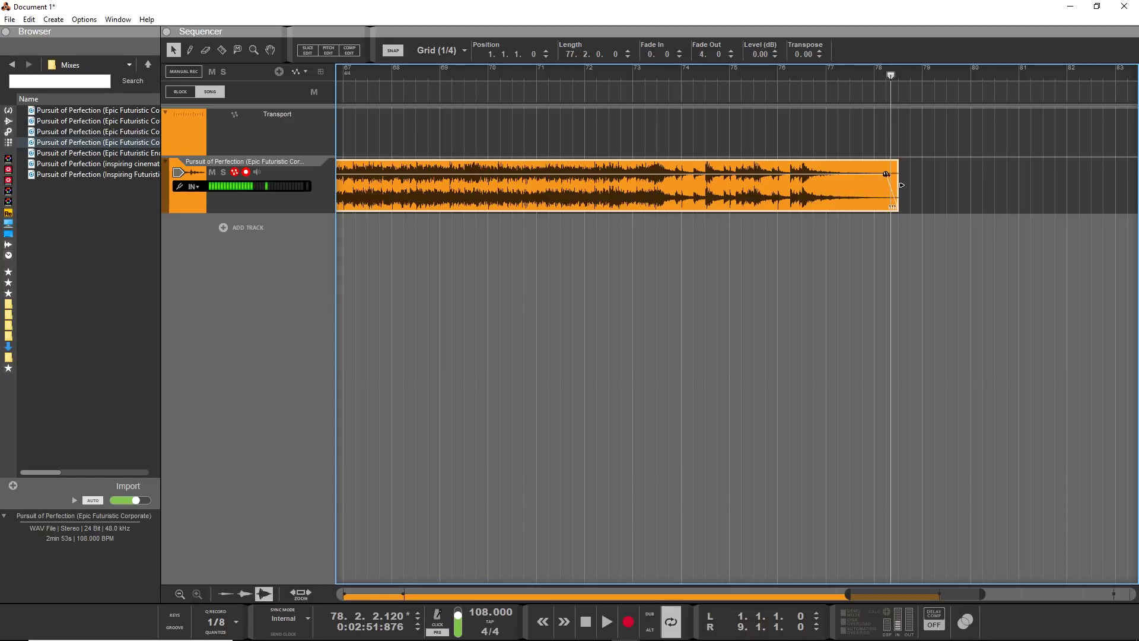
left_click(850, 71)
key("space")
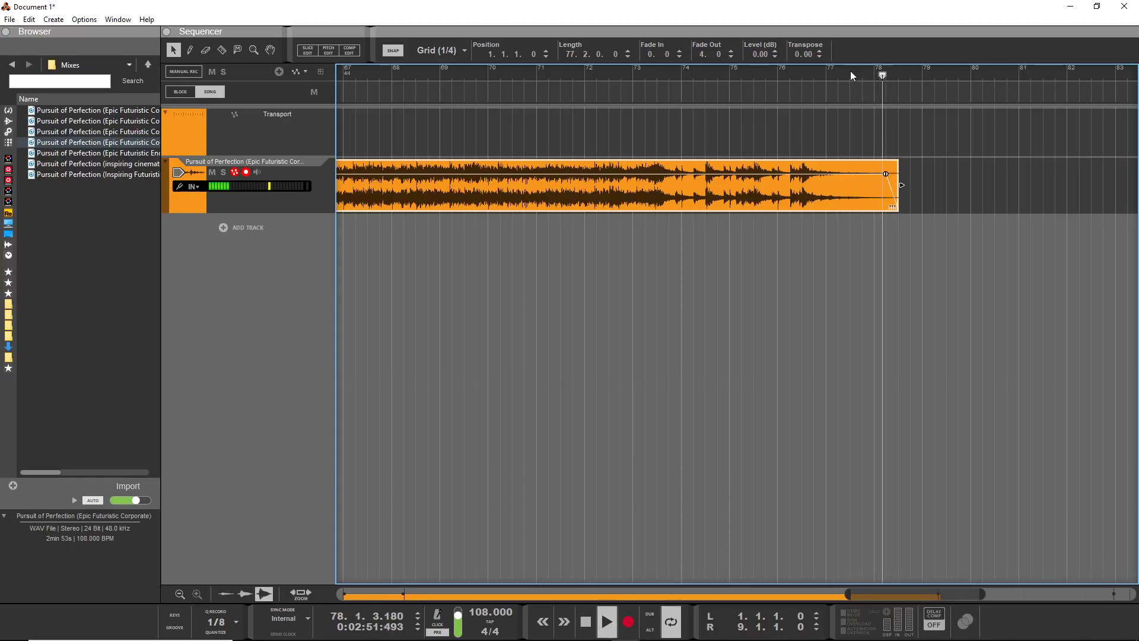
key("space")
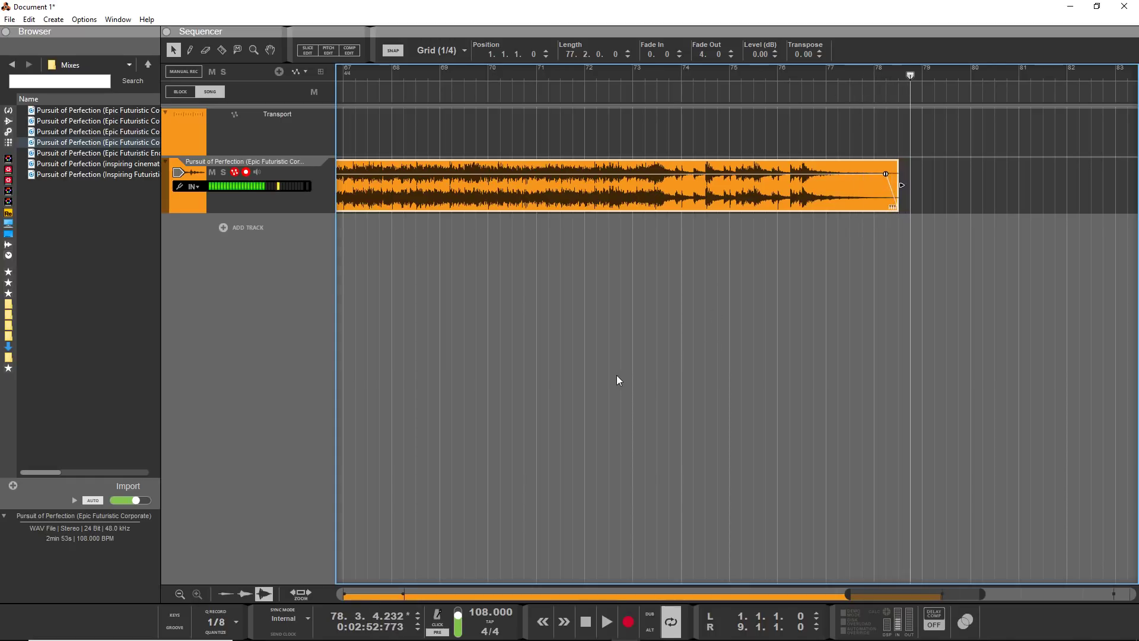
scroll(617, 380, "left", 10)
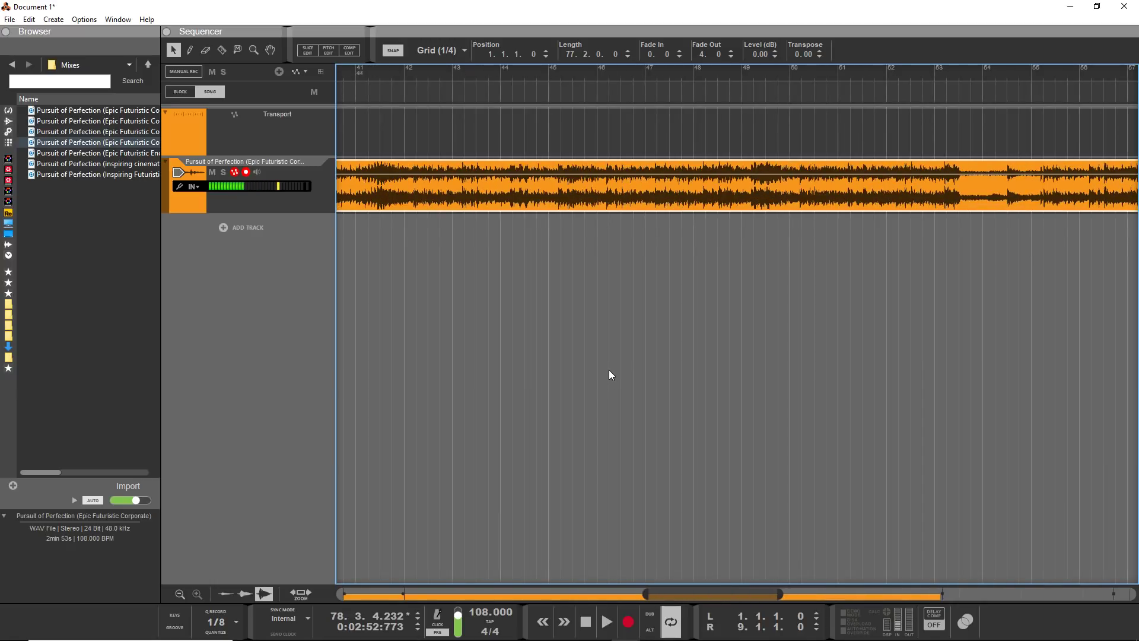
Set the loop around the loud section near the clip's end, from bar 69 to bar 73
left_click_drag(646, 593, 393, 563)
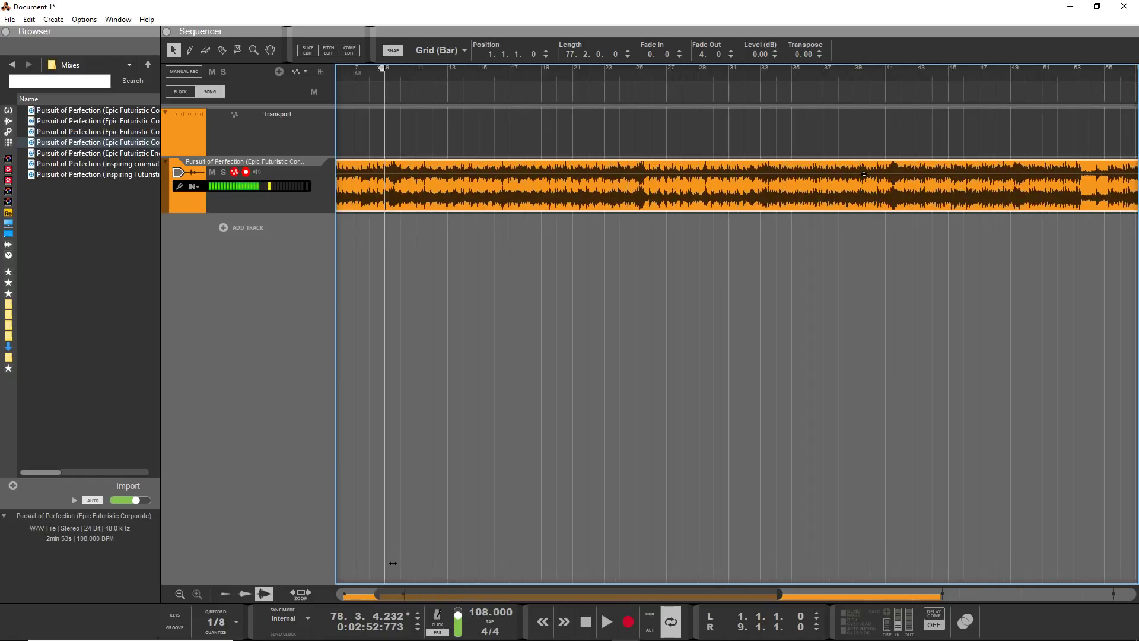
scroll(419, 584, "left", 3)
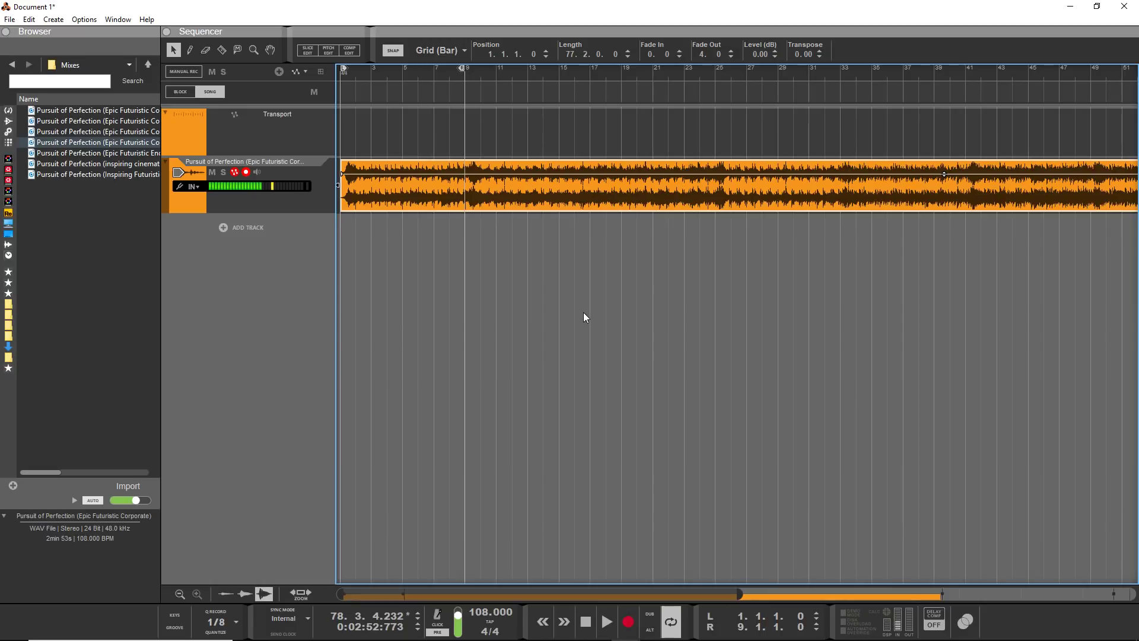
scroll(604, 261, "down", 2)
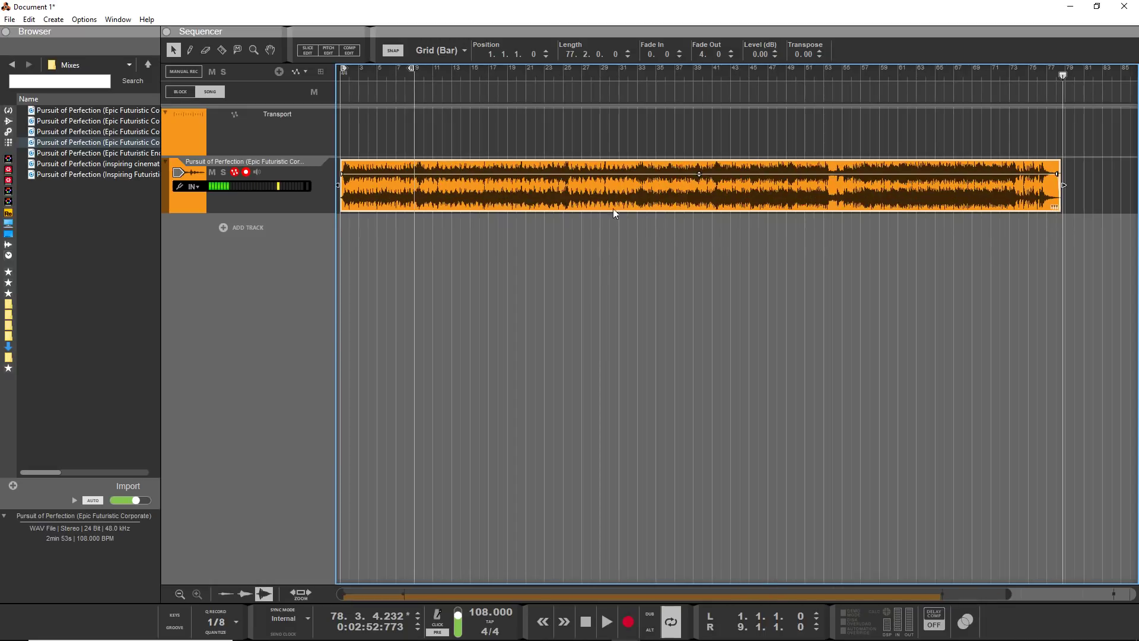
left_click_drag(413, 66, 1008, 135)
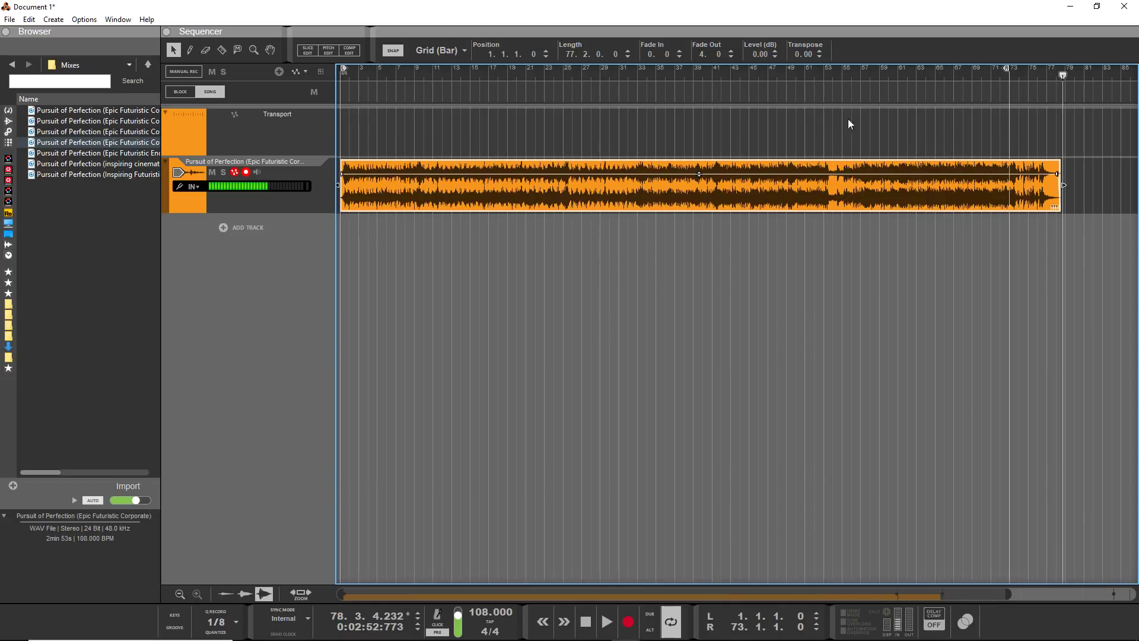
left_click_drag(860, 69, 978, 107)
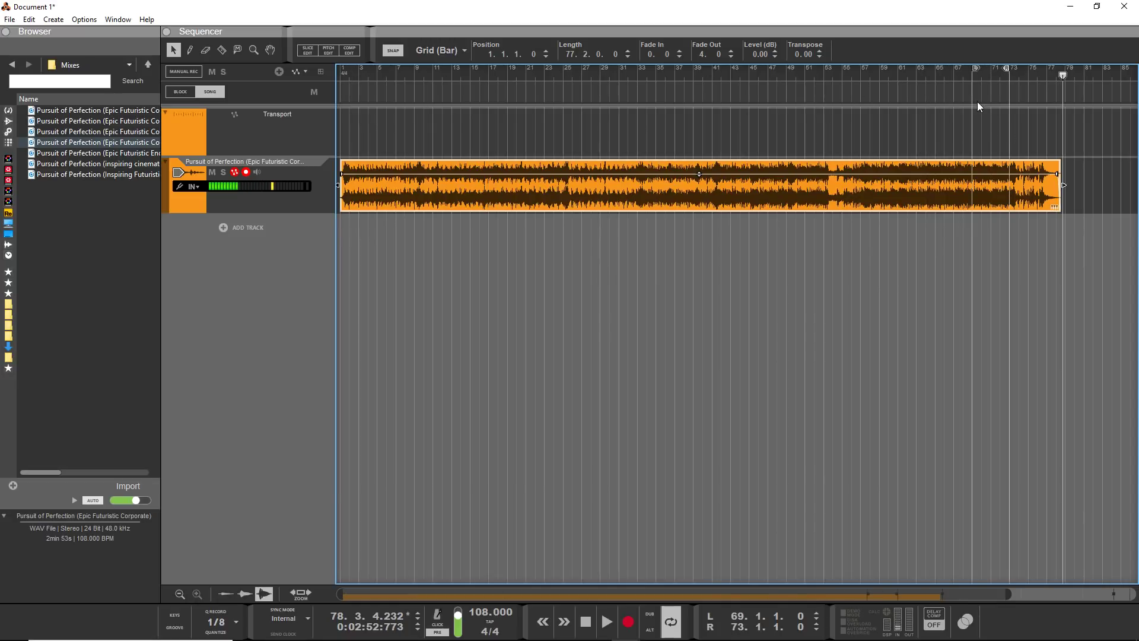
Tighten the loop to run from 70.1.1.0 to 73.3.1.0 and play it through to check the loop points
scroll(1023, 151, "up", 3)
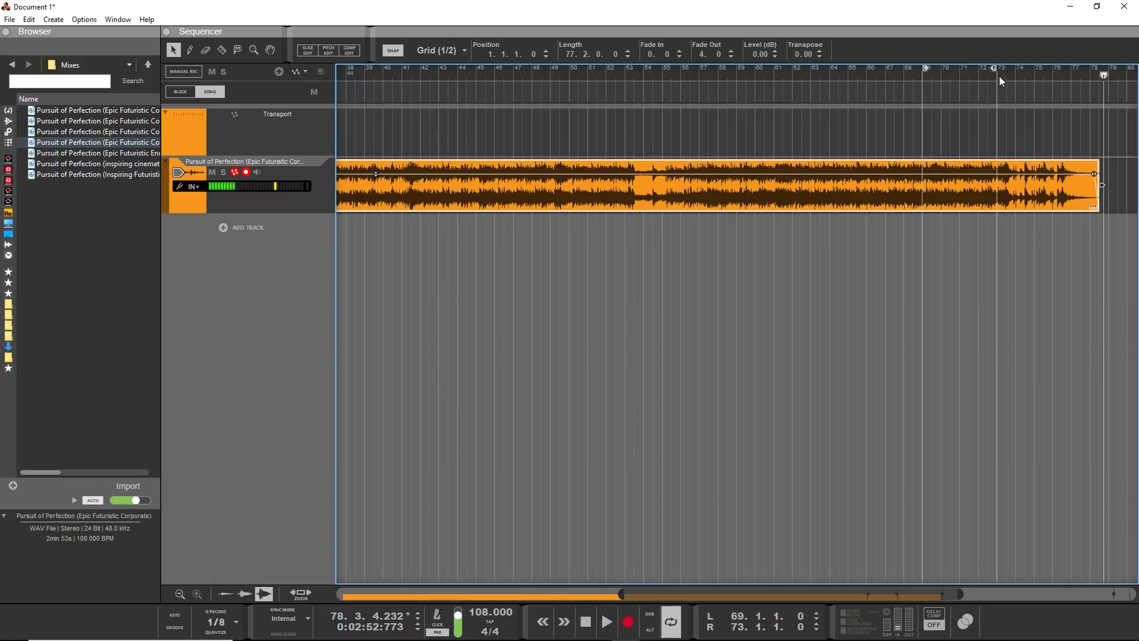
left_click_drag(996, 69, 1007, 72)
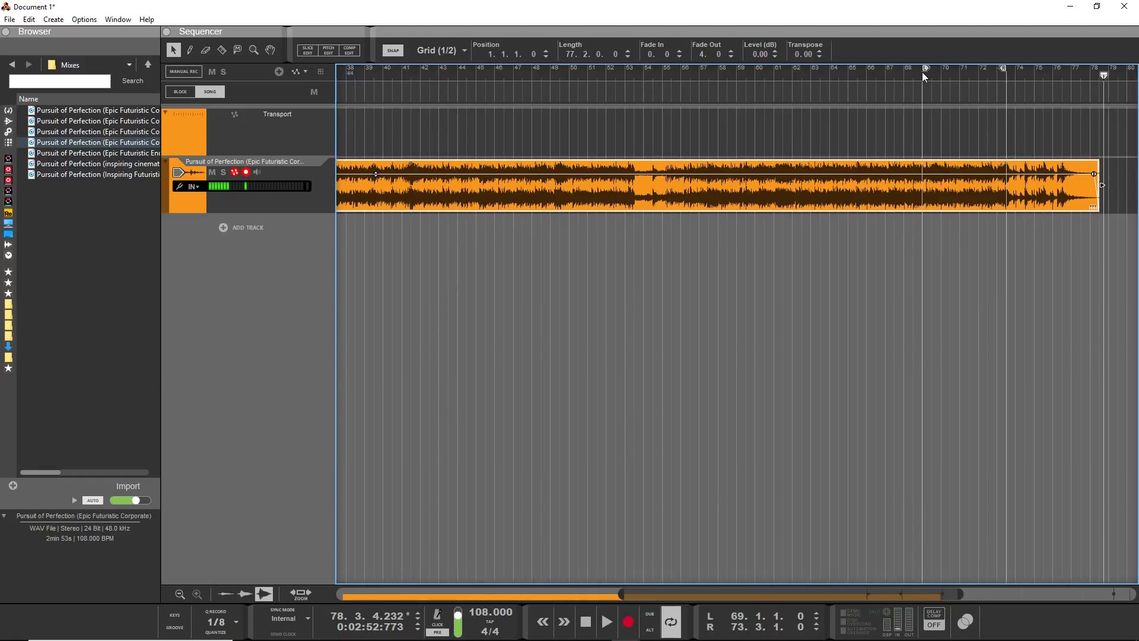
scroll(942, 79, "up", 2)
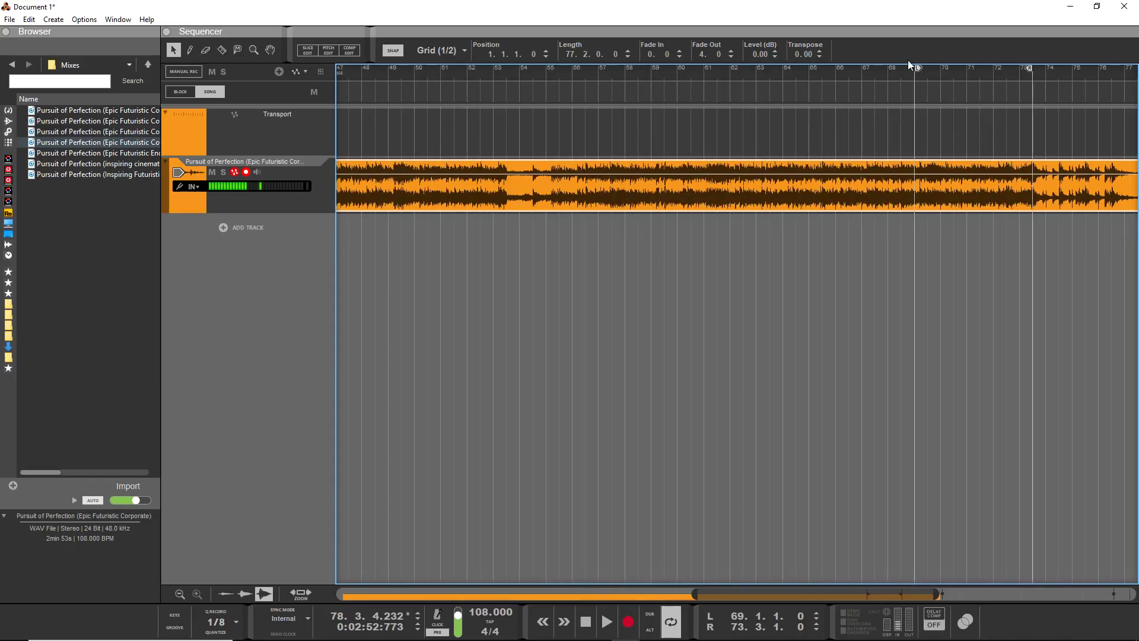
scroll(933, 114, "up", 1)
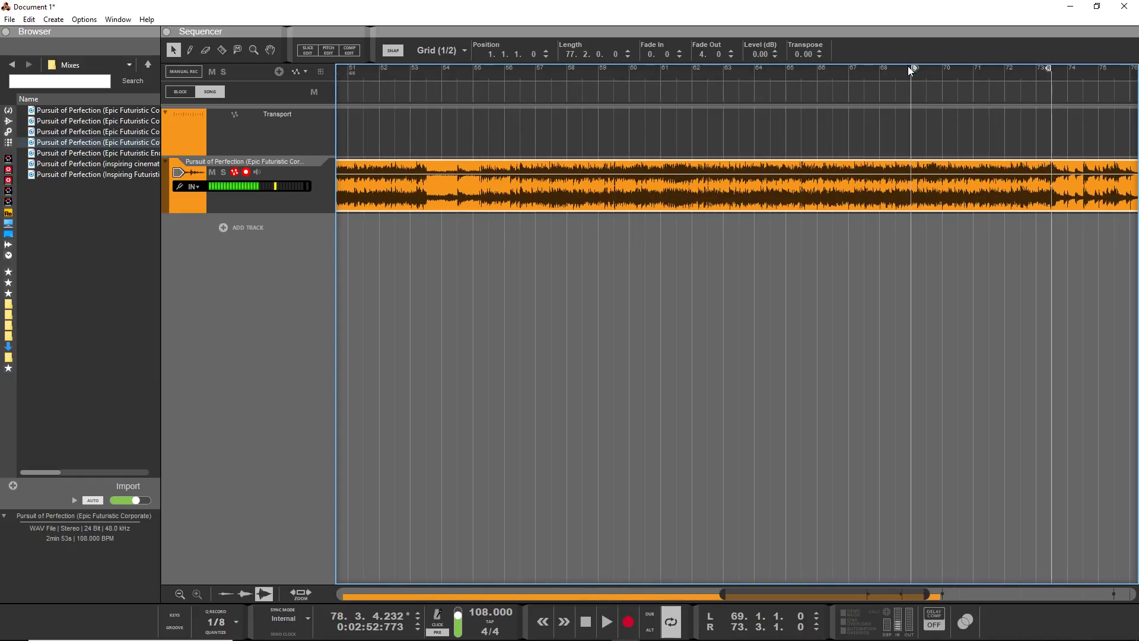
left_click_drag(911, 70, 945, 92)
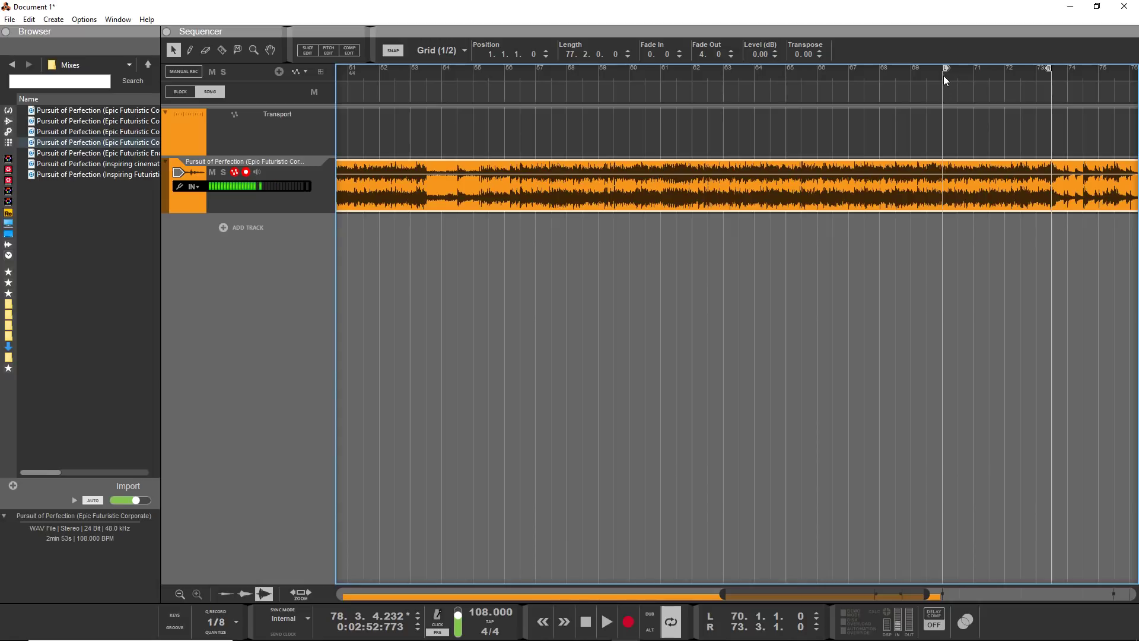
left_click(944, 76)
key("space")
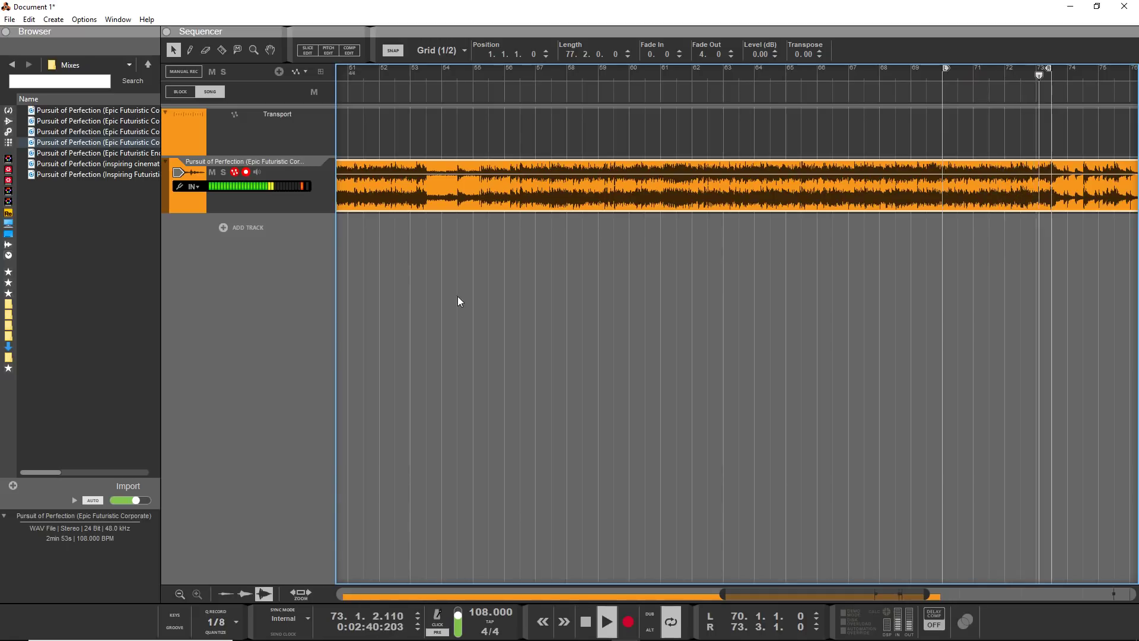
key("space")
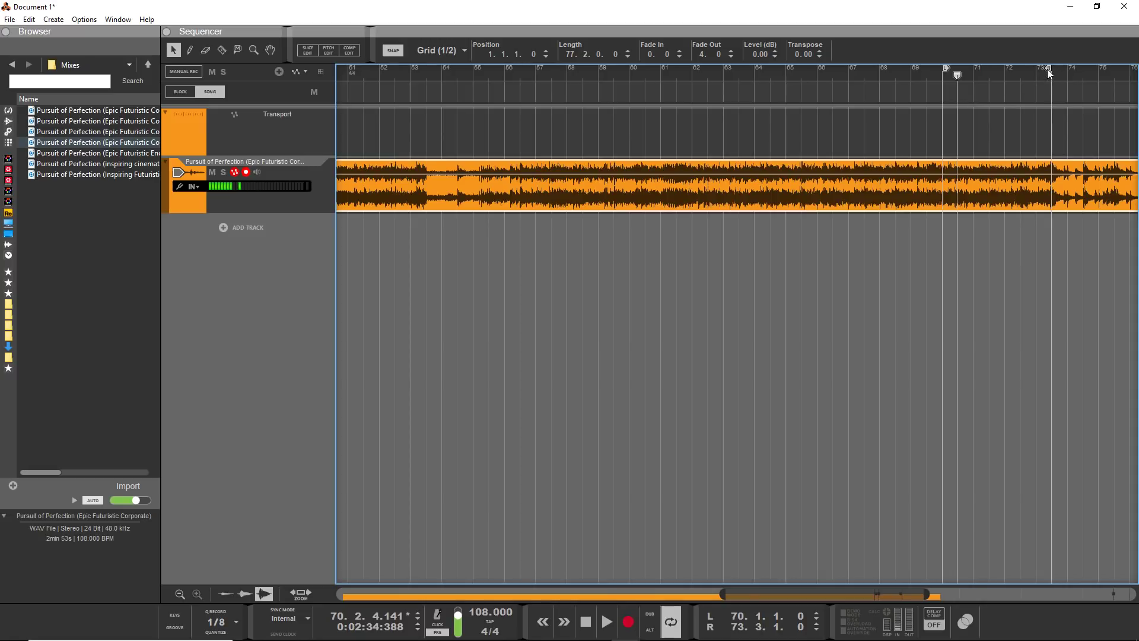
Try the loop end at 73.4.1.0 and play the loop briefly
scroll(1048, 69, "up", 3)
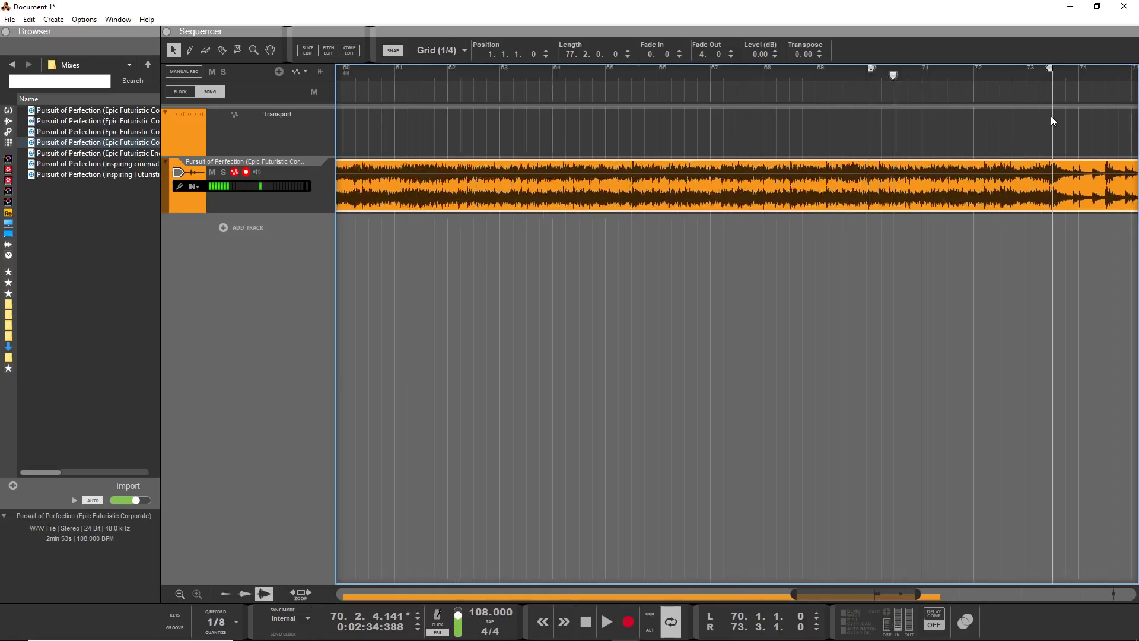
left_click_drag(1051, 69, 1061, 70)
left_click(1045, 71)
key("space")
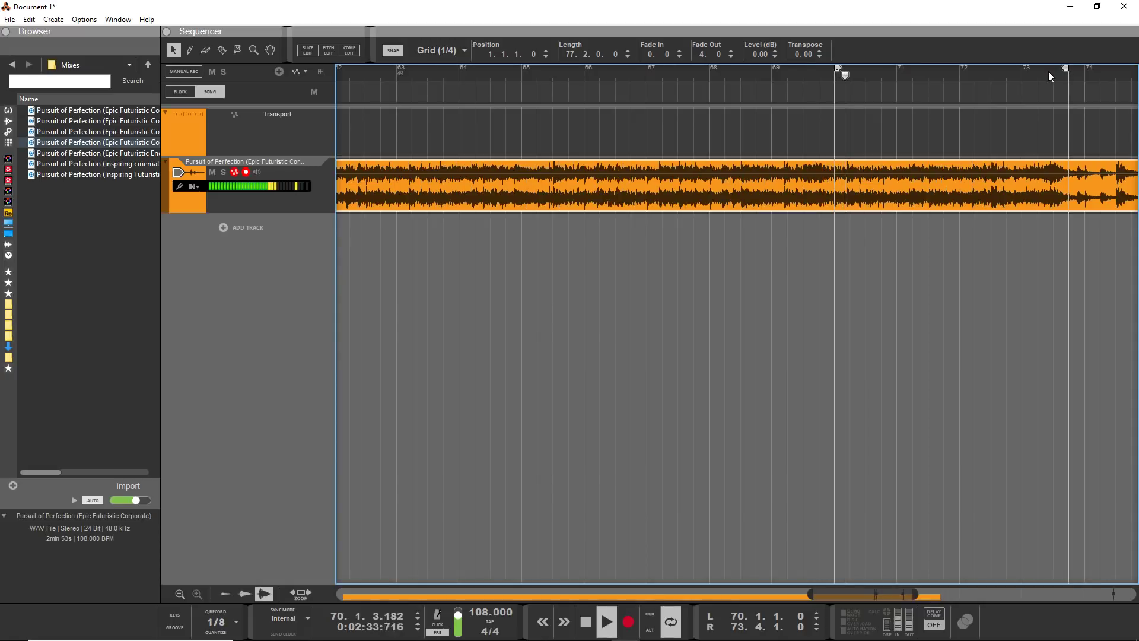
key("space")
Set the loop end to 73.3.3.0, where the loud section stops, and play from the loop start
scroll(1059, 109, "up", 2)
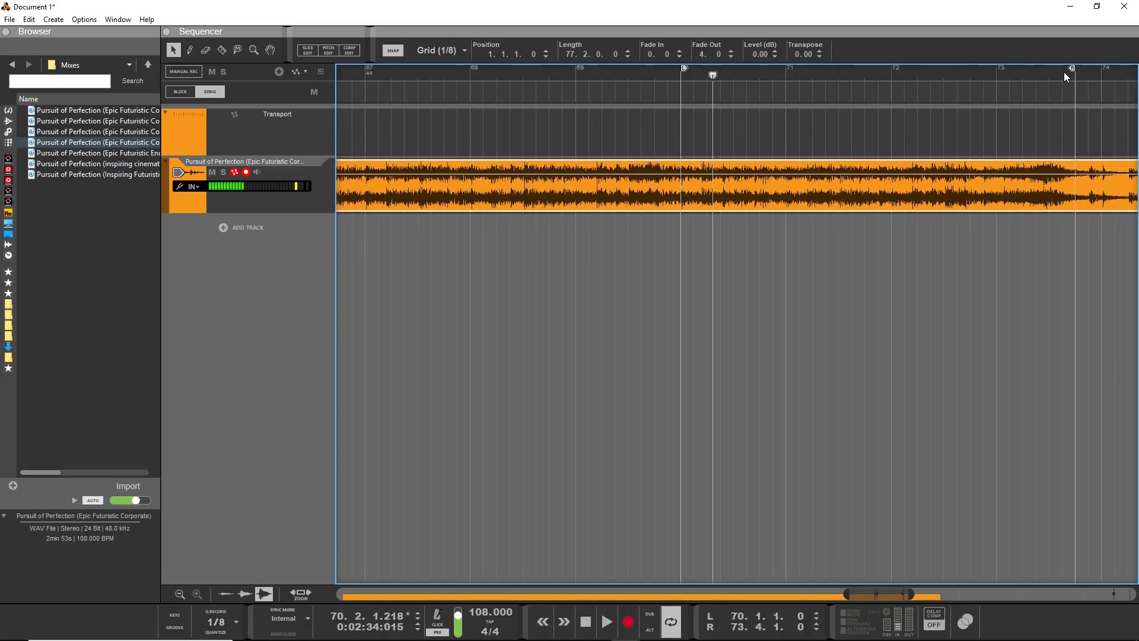
left_click_drag(1071, 69, 1060, 70)
left_click(1036, 72)
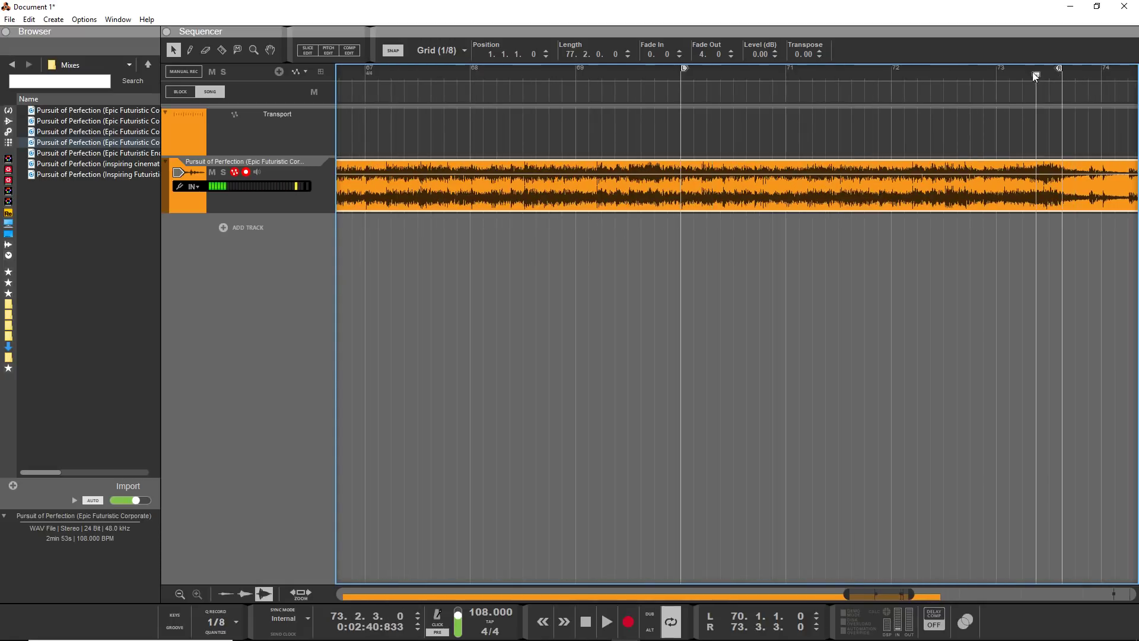
left_click(681, 76)
key("space")
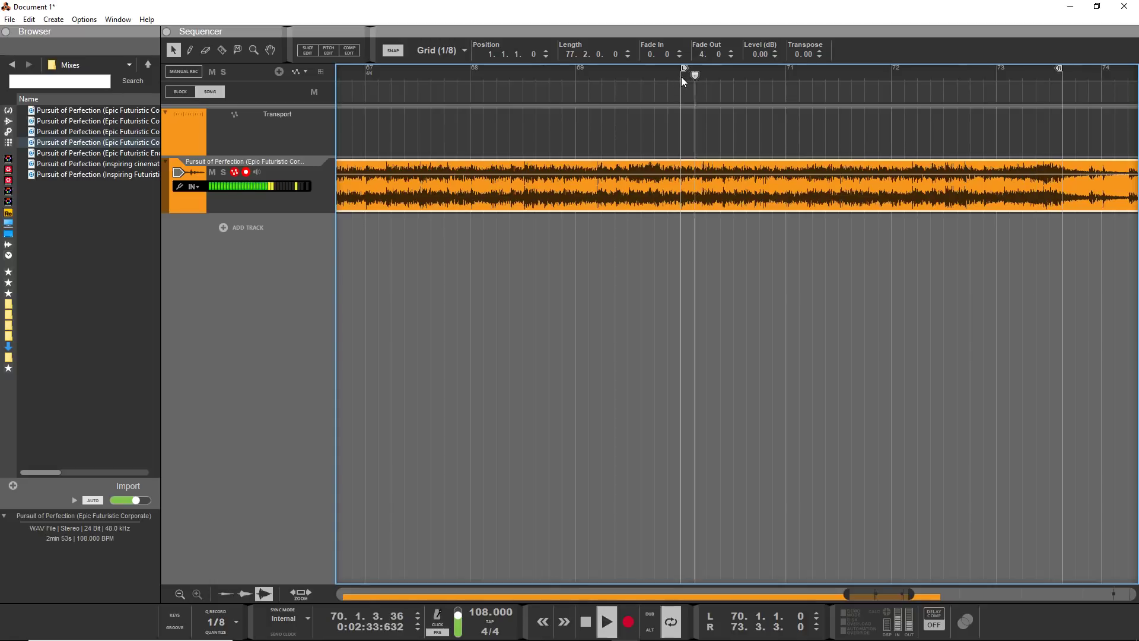
Move the loop start to 69.4.3.0, listen to it, and stop with the song position at the loop start
left_click_drag(684, 70, 668, 78)
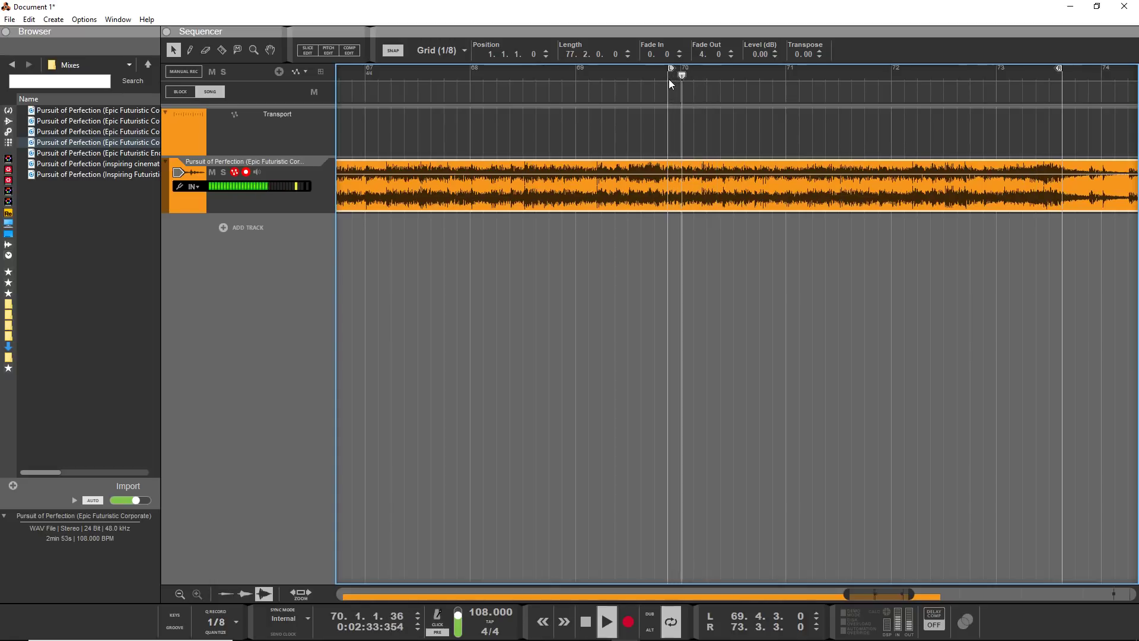
left_click(657, 75)
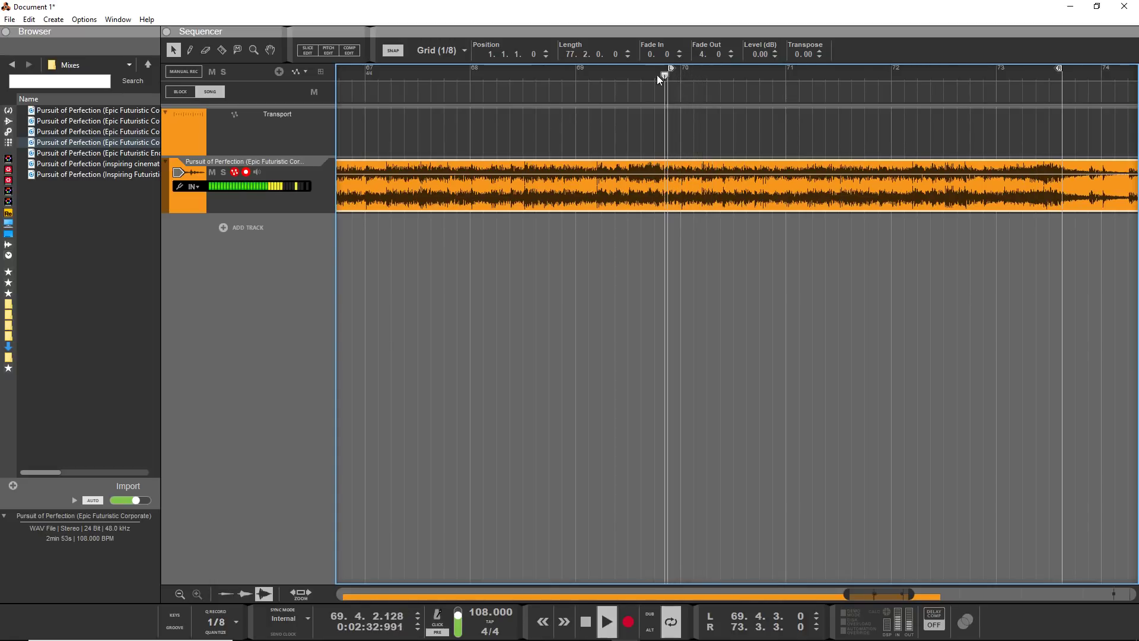
key("space")
left_click(670, 74)
Switch to the Rack window and add the K-Meter (Stereo x64) utility to the Master Section's insert effects
key("alt+Tab")
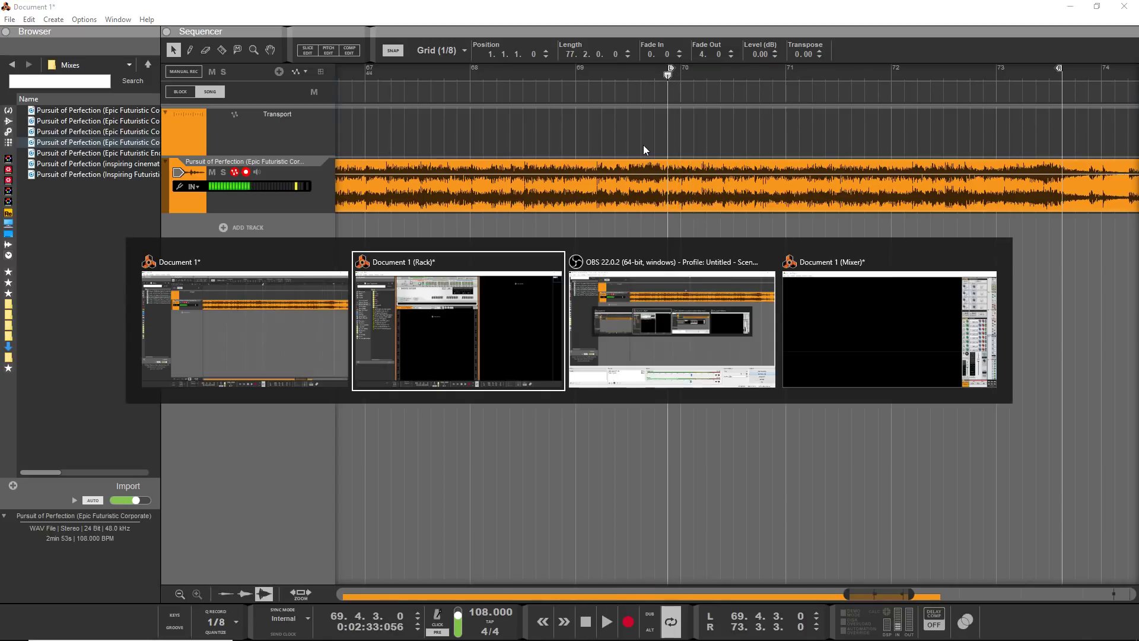
left_click(467, 327)
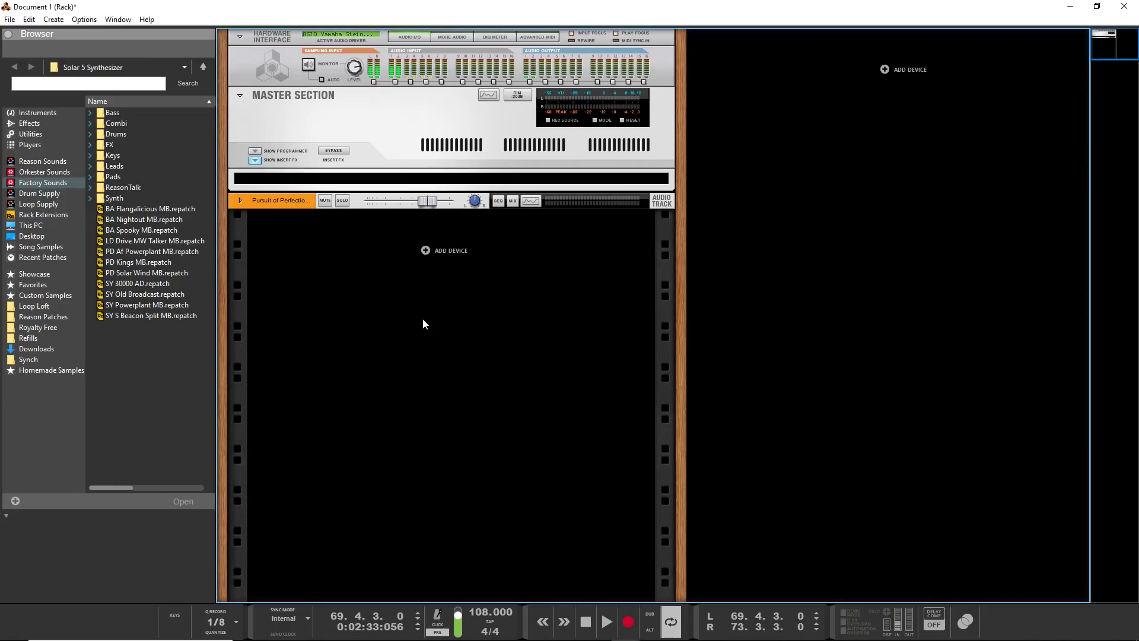
left_click(335, 182)
right_click(335, 182)
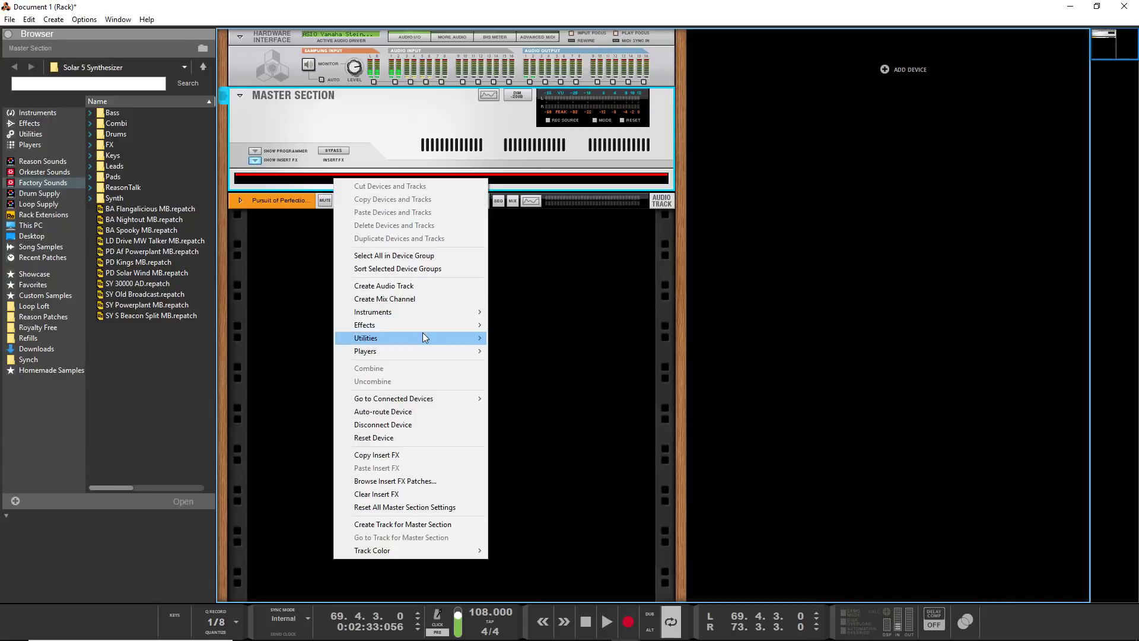
mouse_move(424, 335)
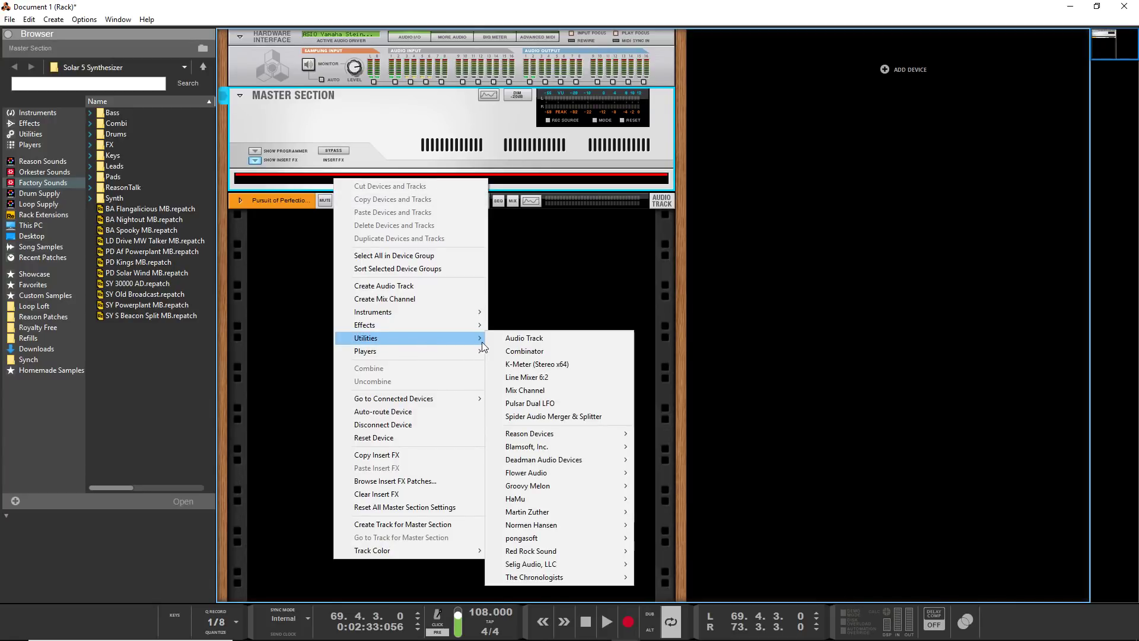
left_click(547, 364)
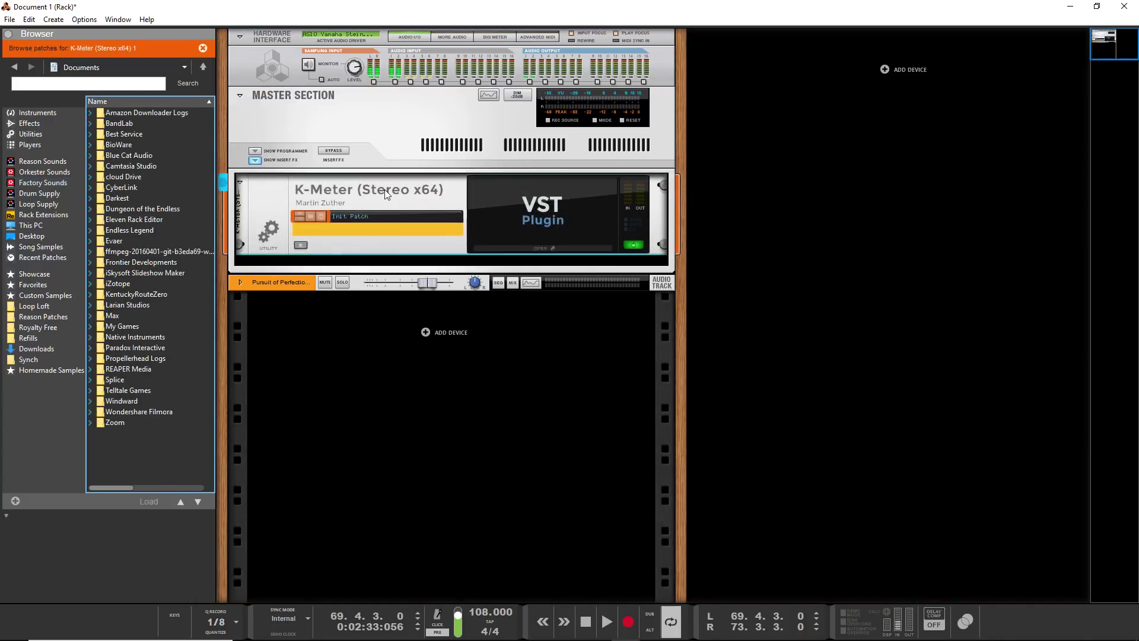
Open the K-Meter plugin window, keep it open, and place it in the empty space beside the rack devices
left_click(543, 249)
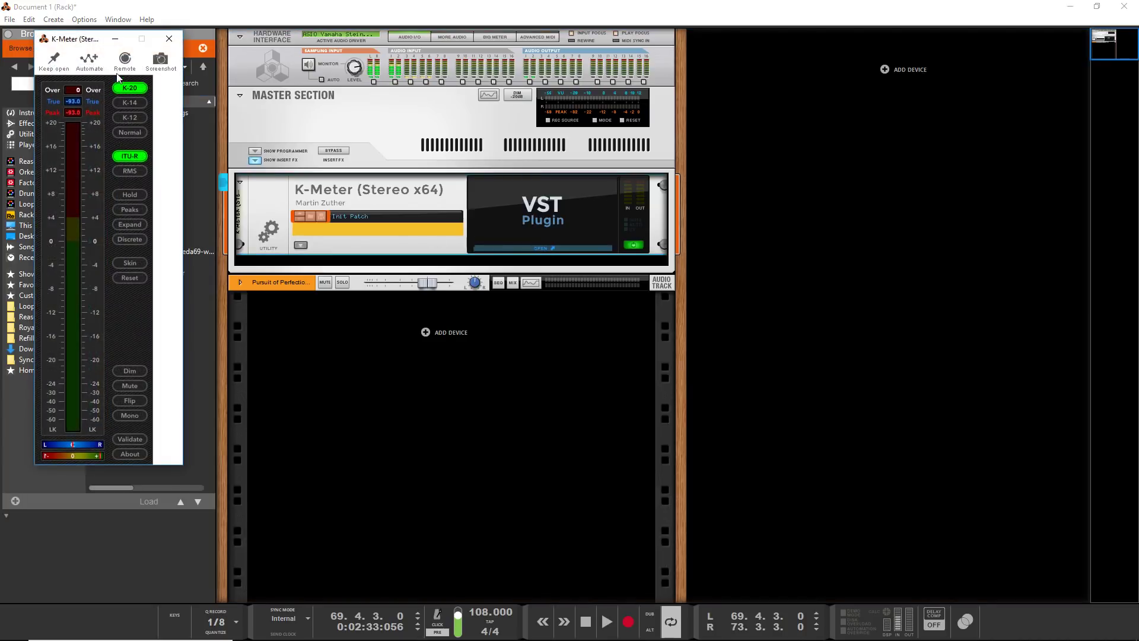
left_click_drag(92, 46, 793, 77)
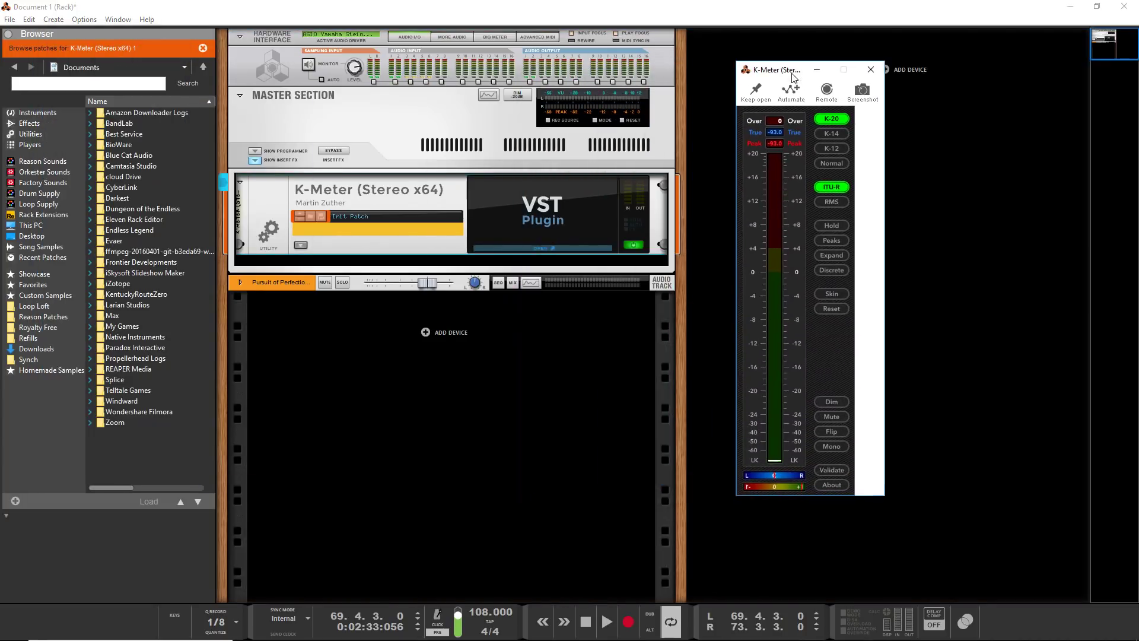
left_click(760, 94)
left_click_drag(768, 75, 928, 57)
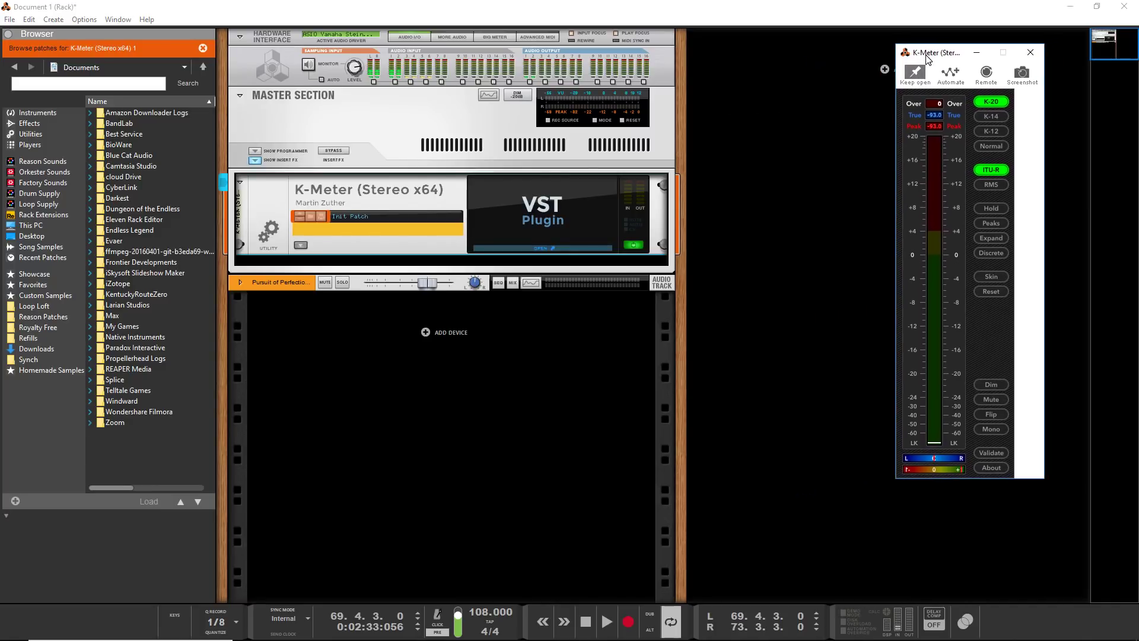
Set K-Meter to the K-14 scale with RMS metering and play the loop to measure its level
left_click(985, 116)
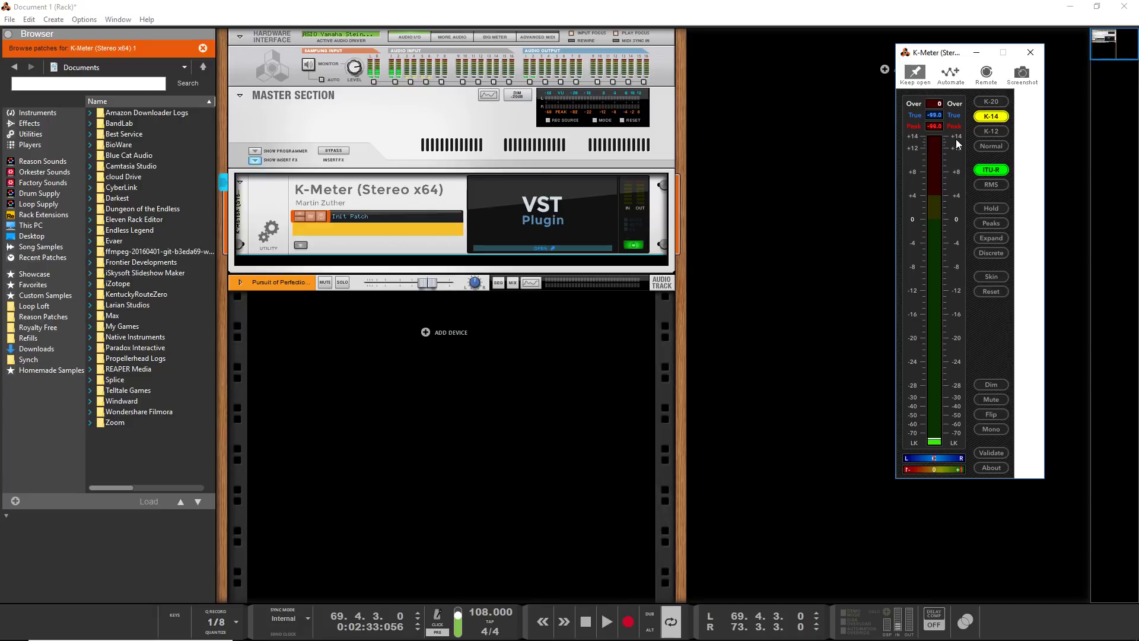
left_click(983, 184)
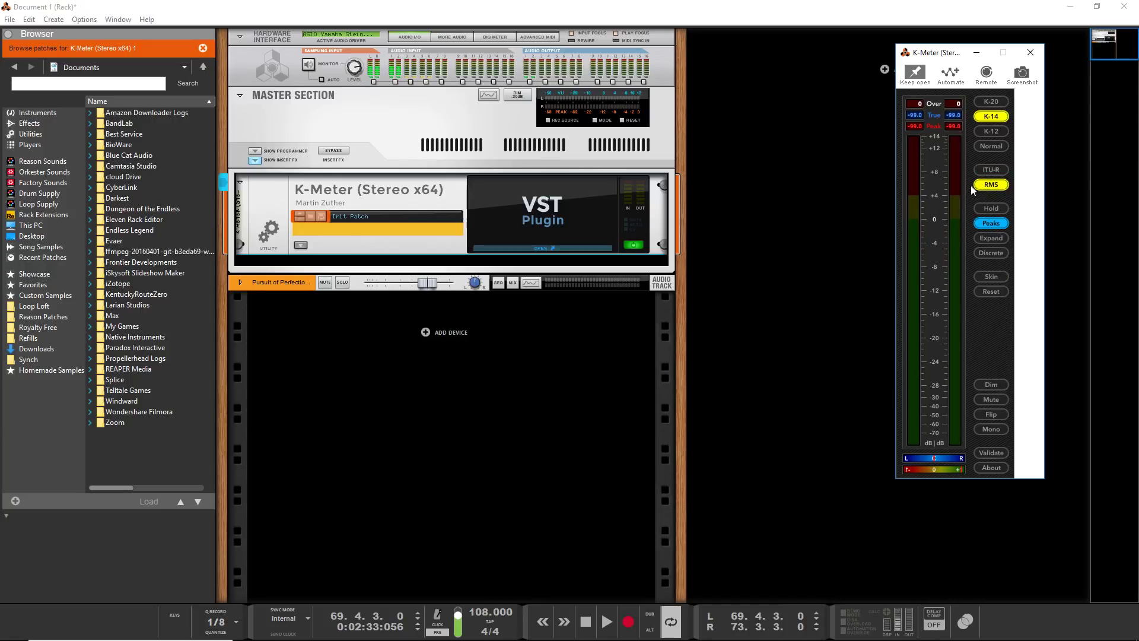
key("space")
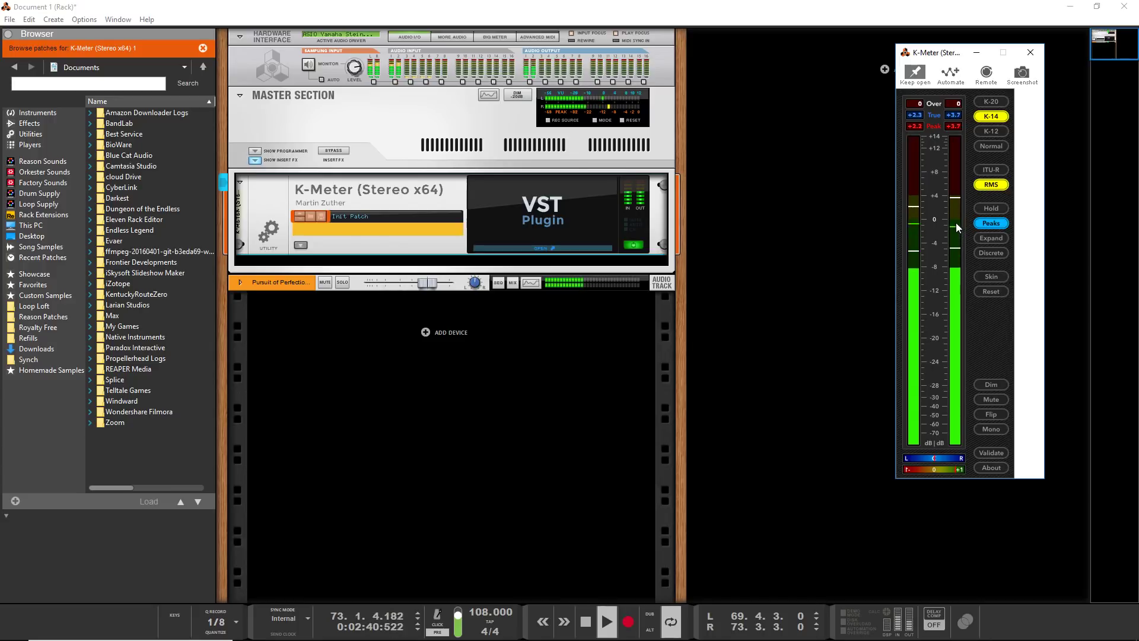
key("space")
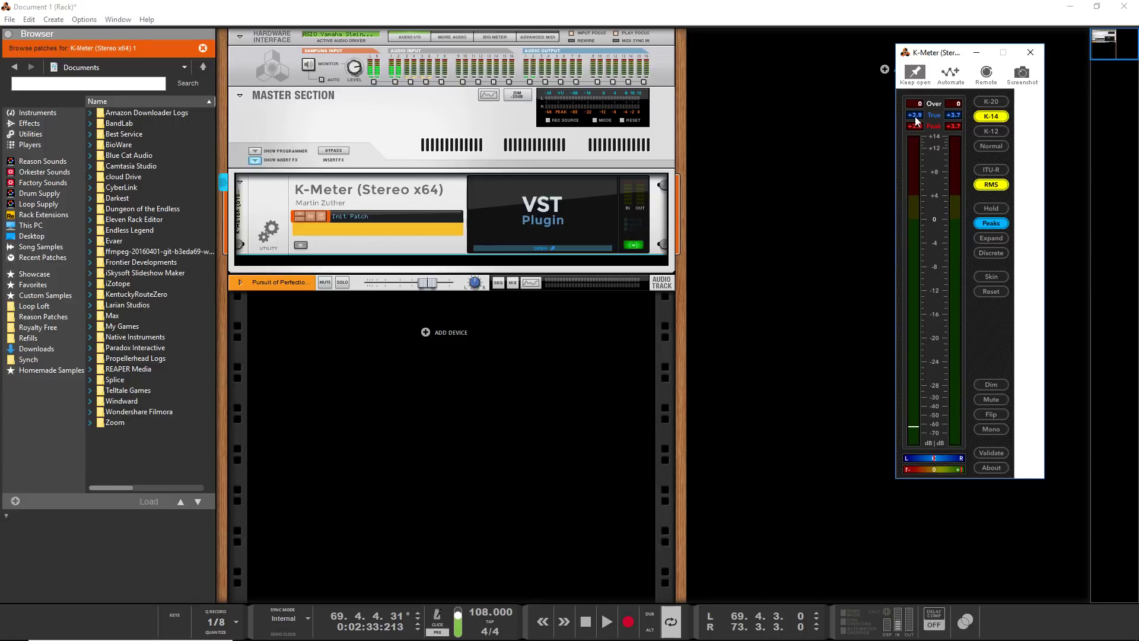
Try an MClass Maximizer ahead of K-Meter in the Master Section's insert effects and remove it again
left_click(422, 195)
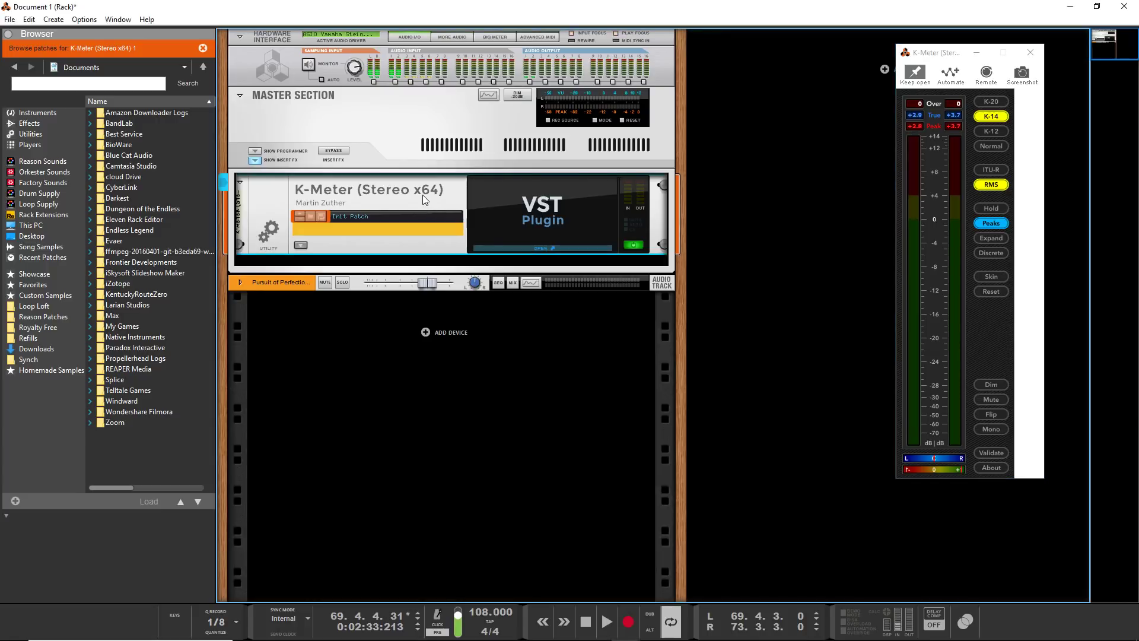
right_click(413, 189)
mouse_move(506, 334)
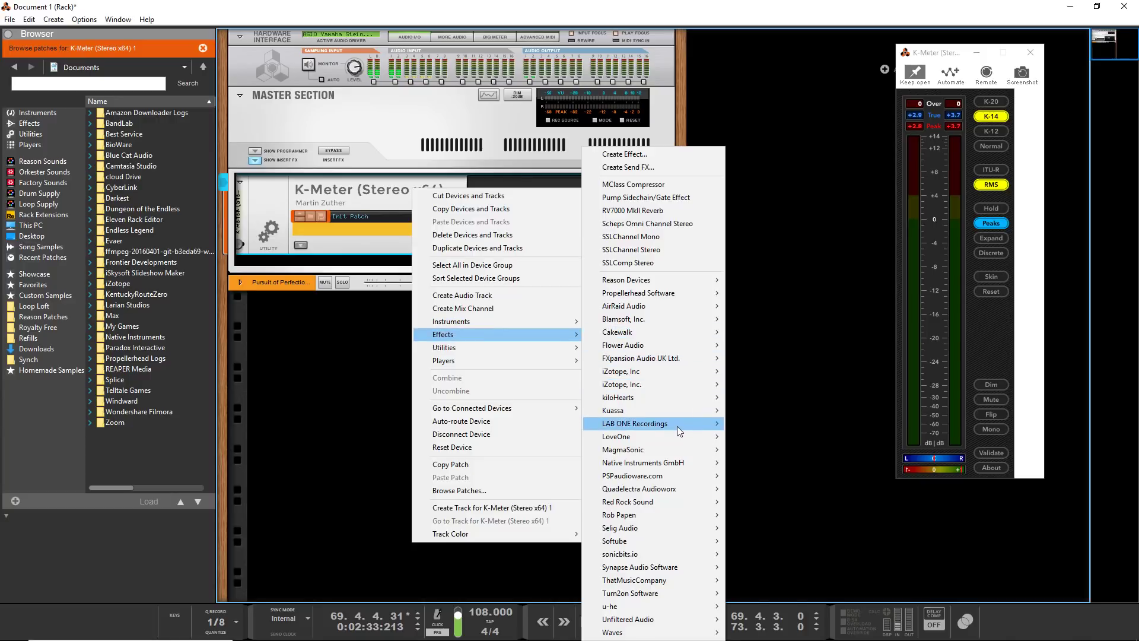
mouse_move(694, 490)
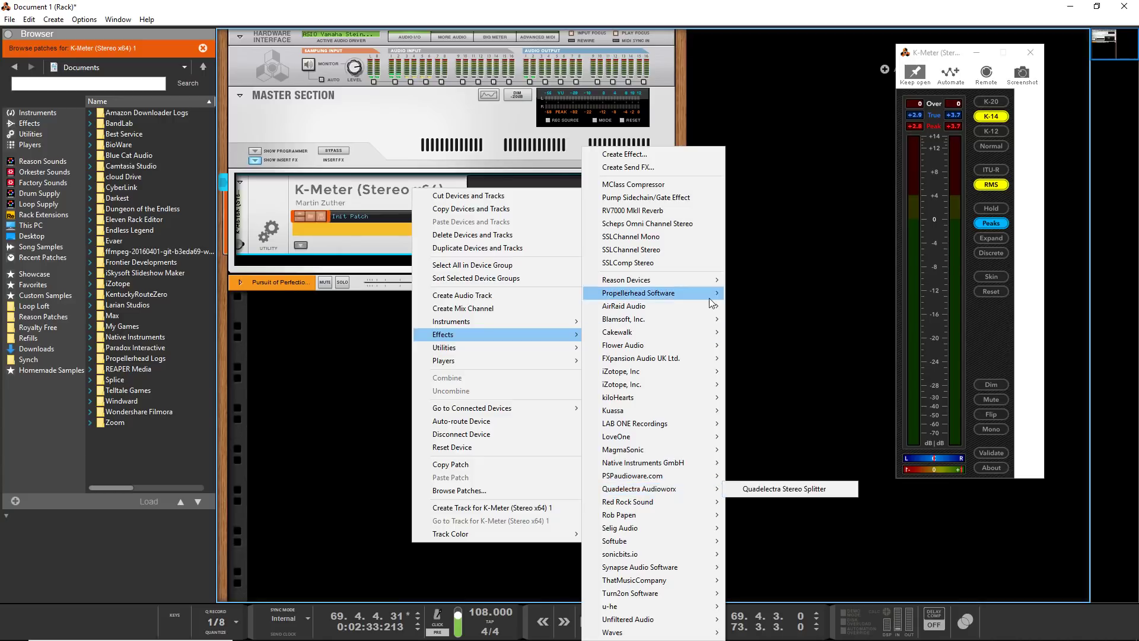
mouse_move(707, 284)
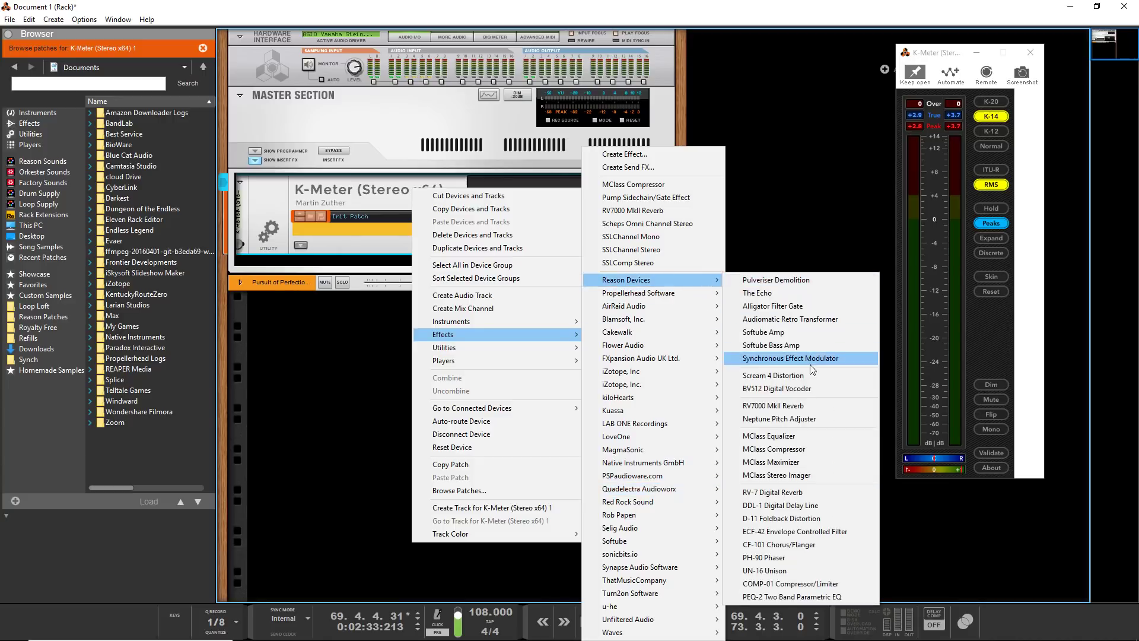
left_click(805, 461)
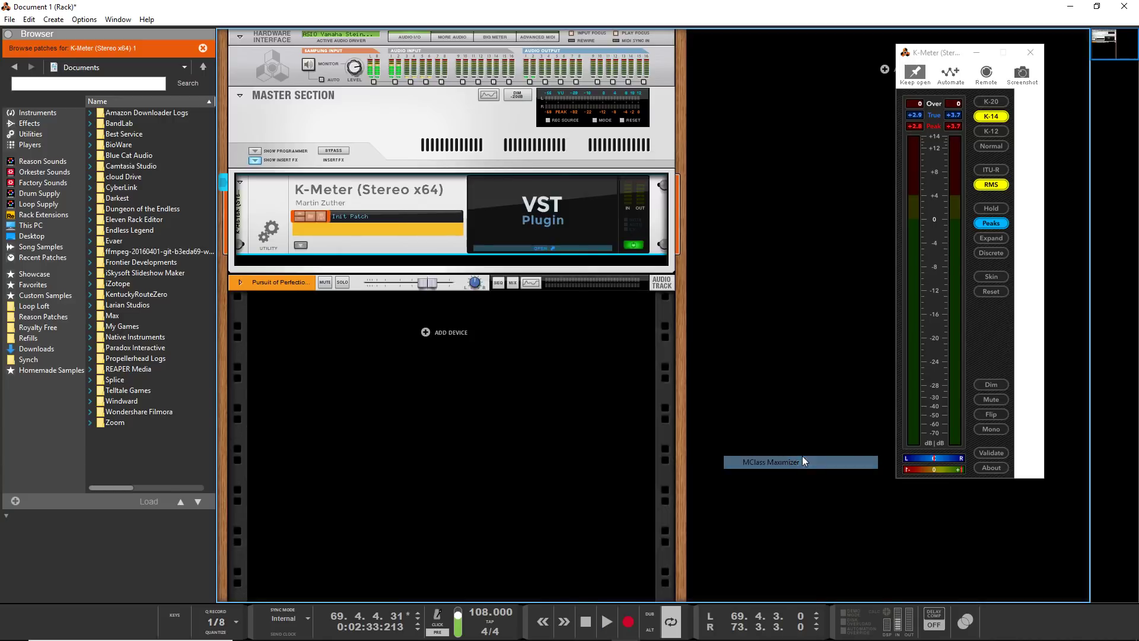
left_click_drag(550, 270, 557, 185)
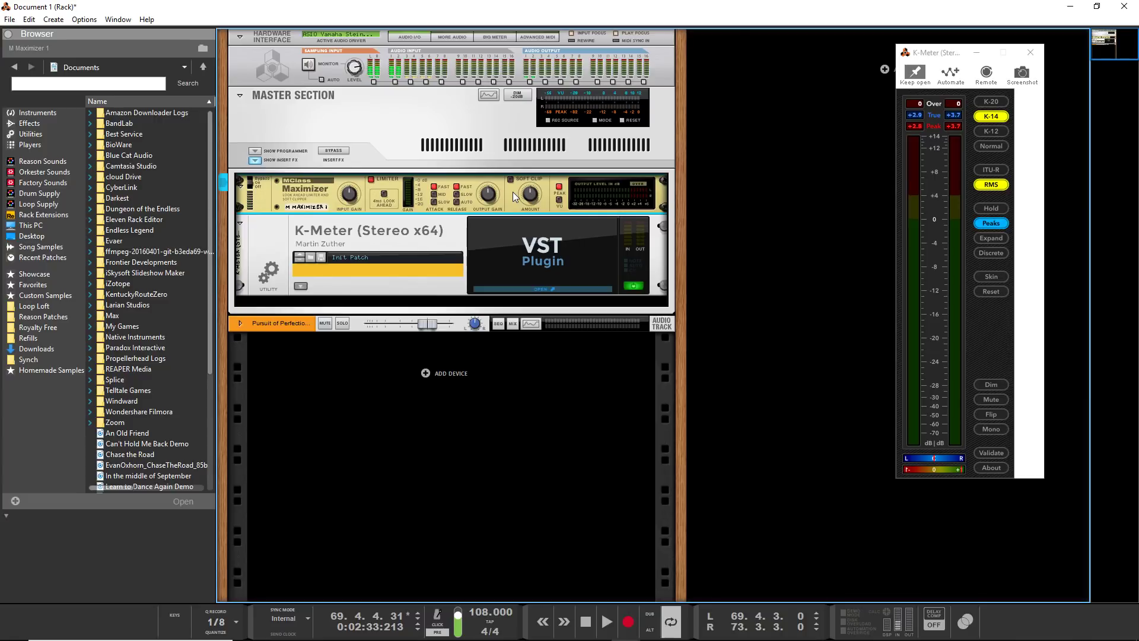
key("Delete")
key("Return")
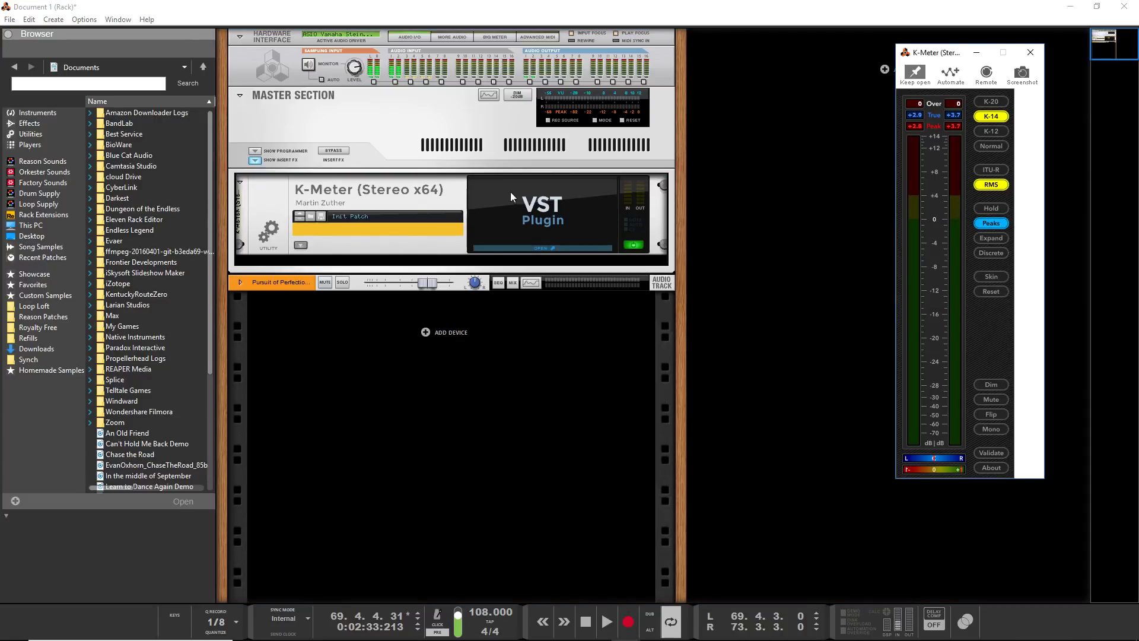
Add the iZotope Ozone 7 effect to the Master Section's inserts and place it ahead of K-Meter
right_click(422, 189)
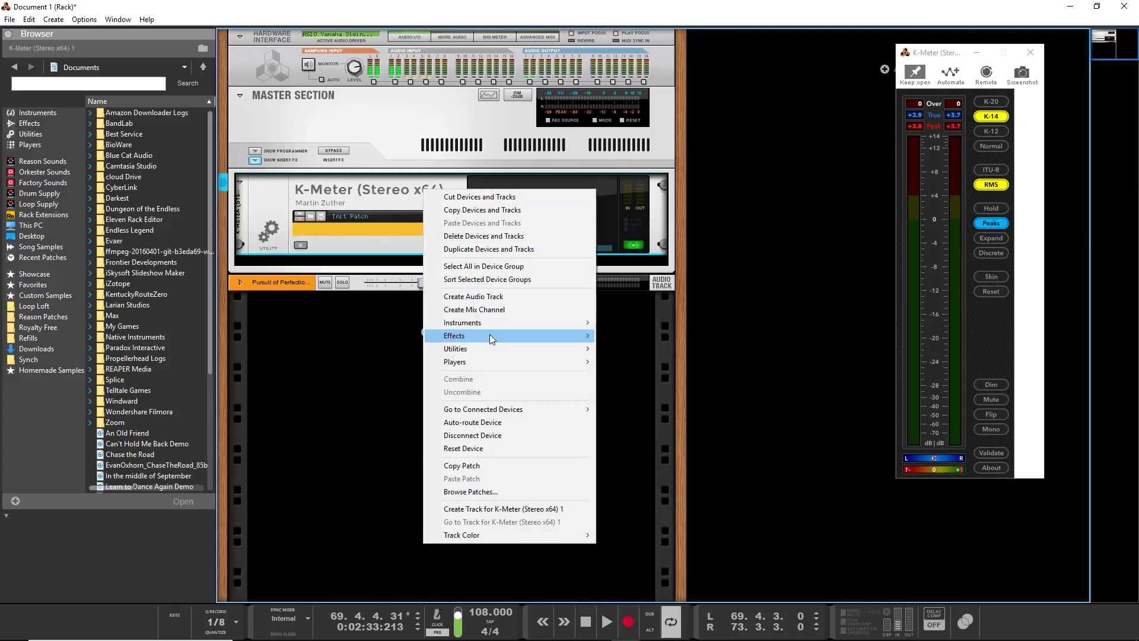
mouse_move(490, 336)
mouse_move(690, 280)
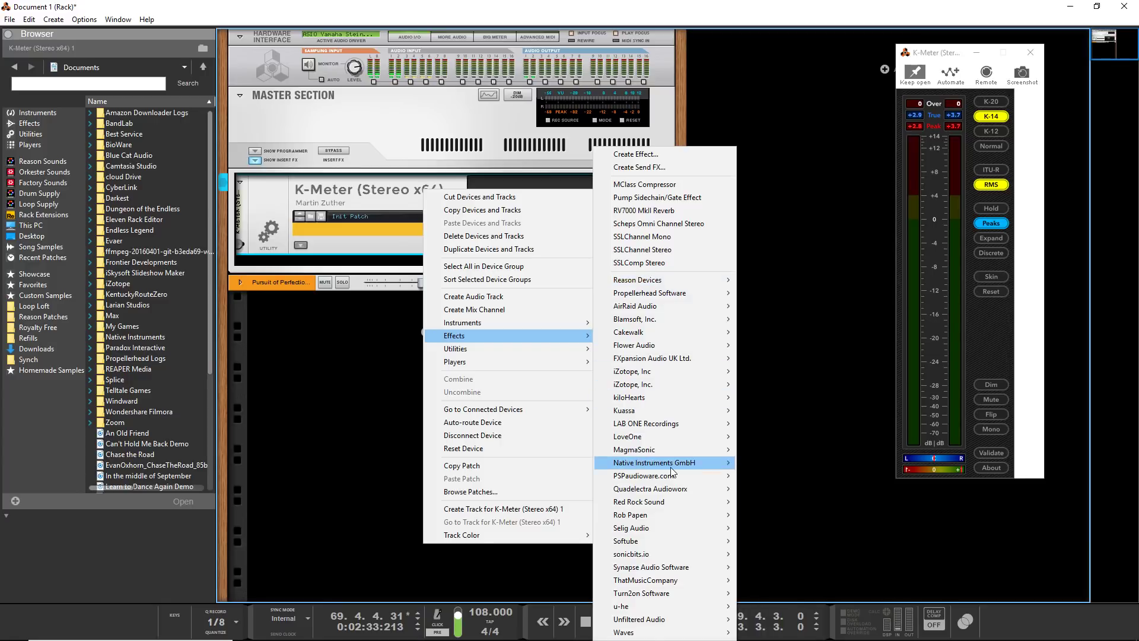
mouse_move(700, 530)
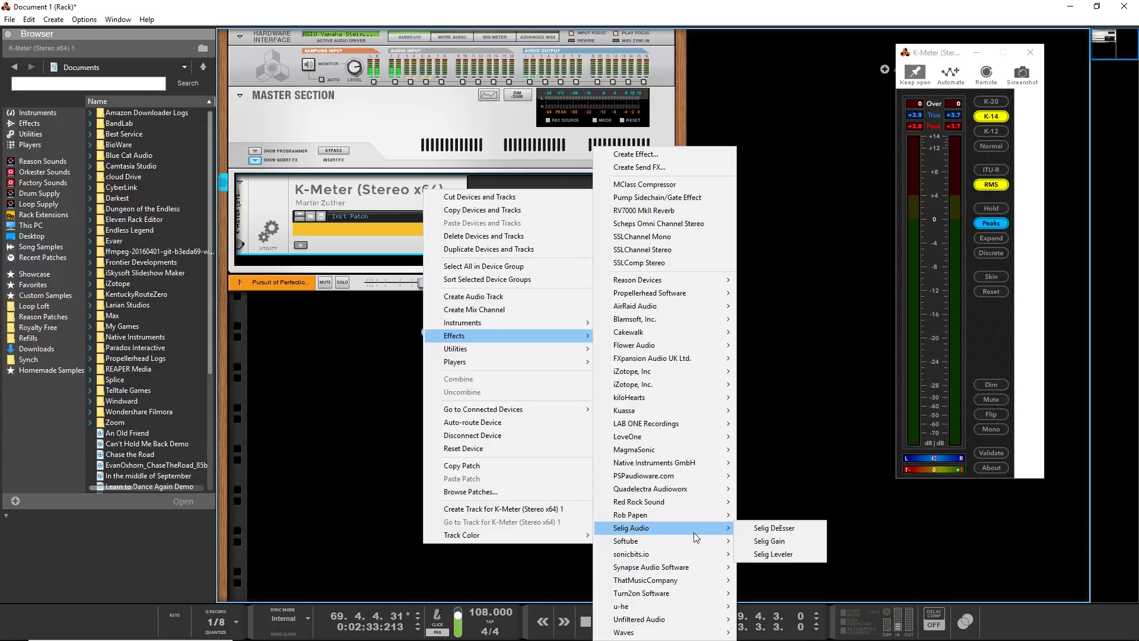
mouse_move(707, 386)
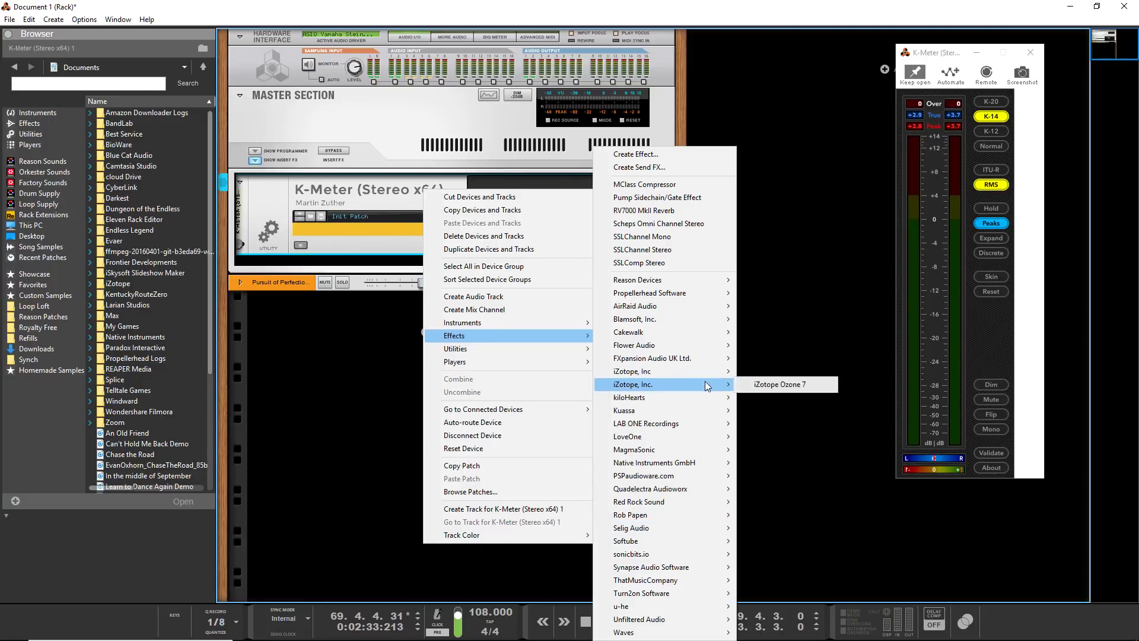
left_click(766, 384)
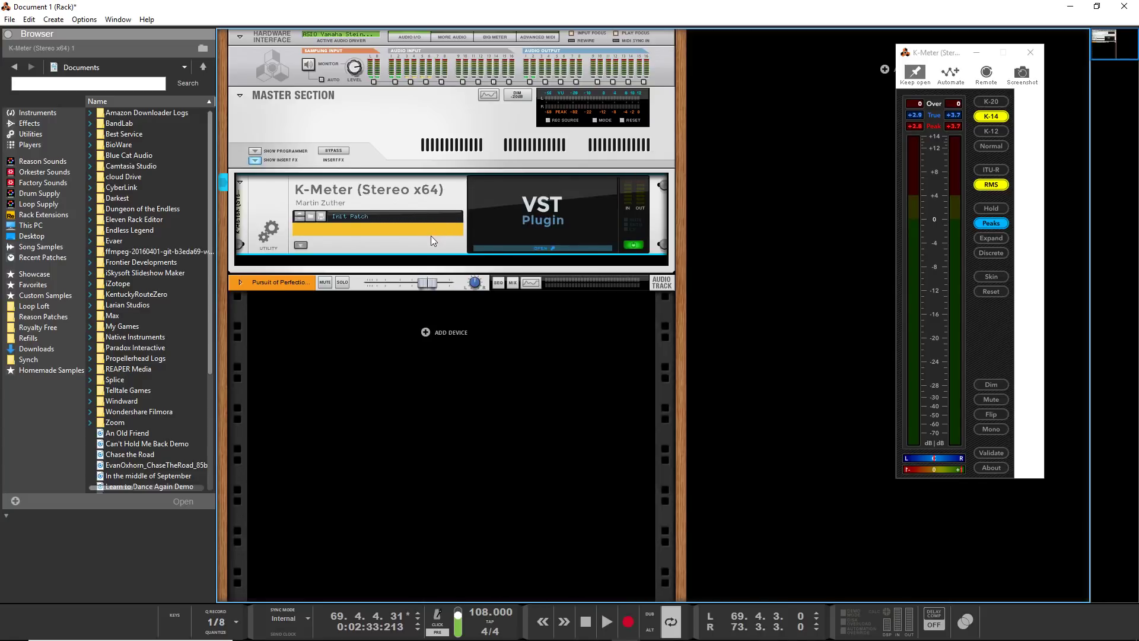
left_click_drag(439, 266, 472, 242)
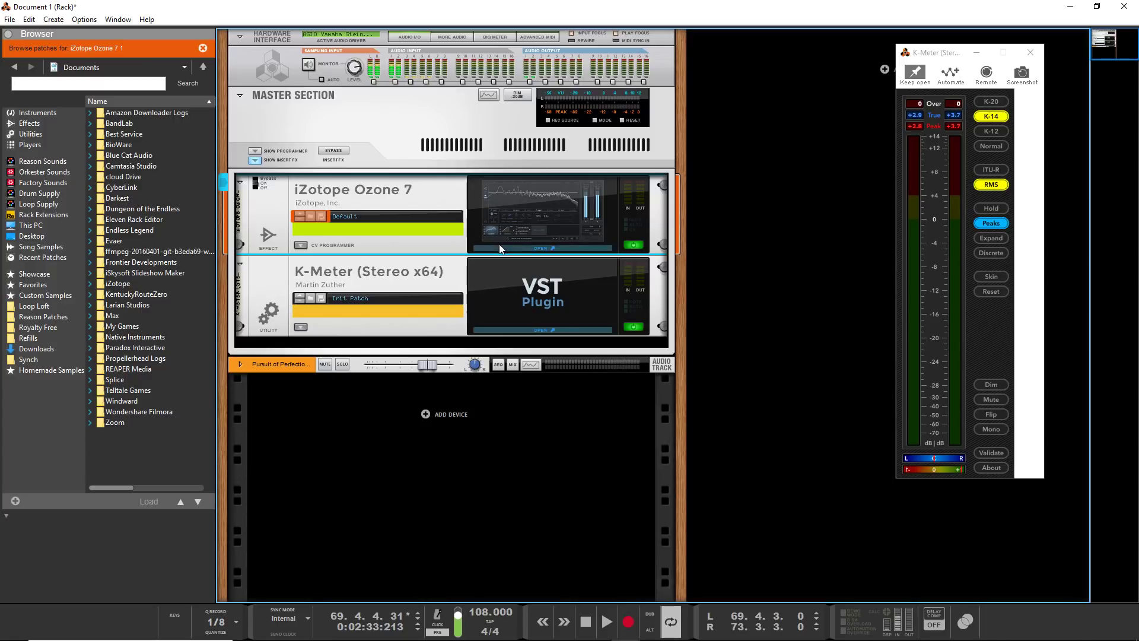
Open the Ozone 7 plugin window and dismiss its Preset Manager without loading a preset
left_click(542, 247)
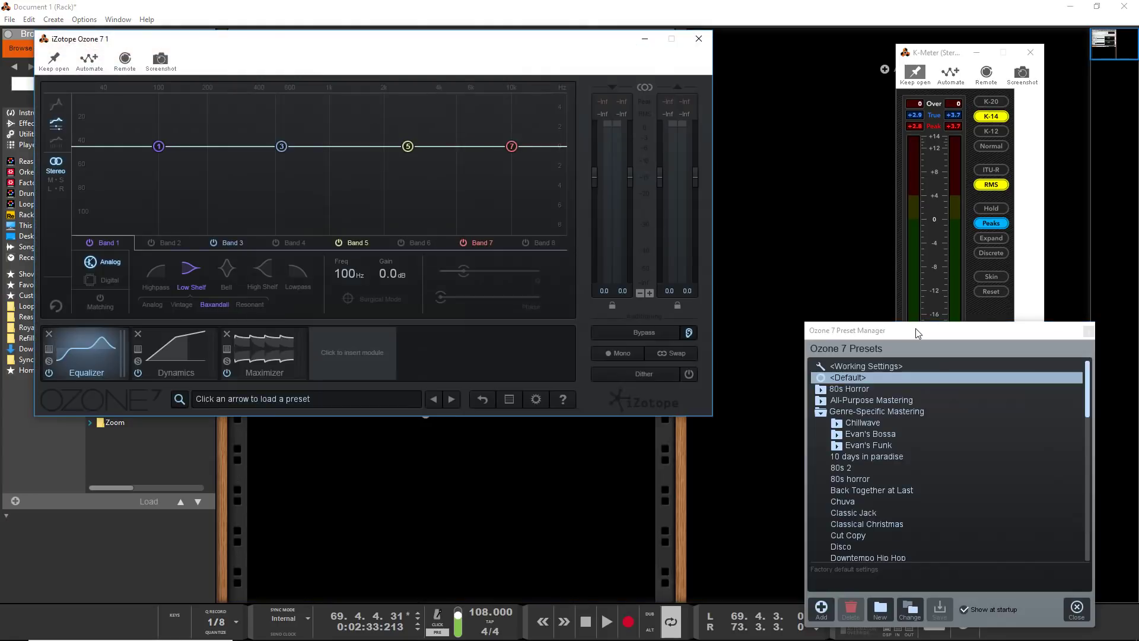
left_click_drag(913, 322, 589, 279)
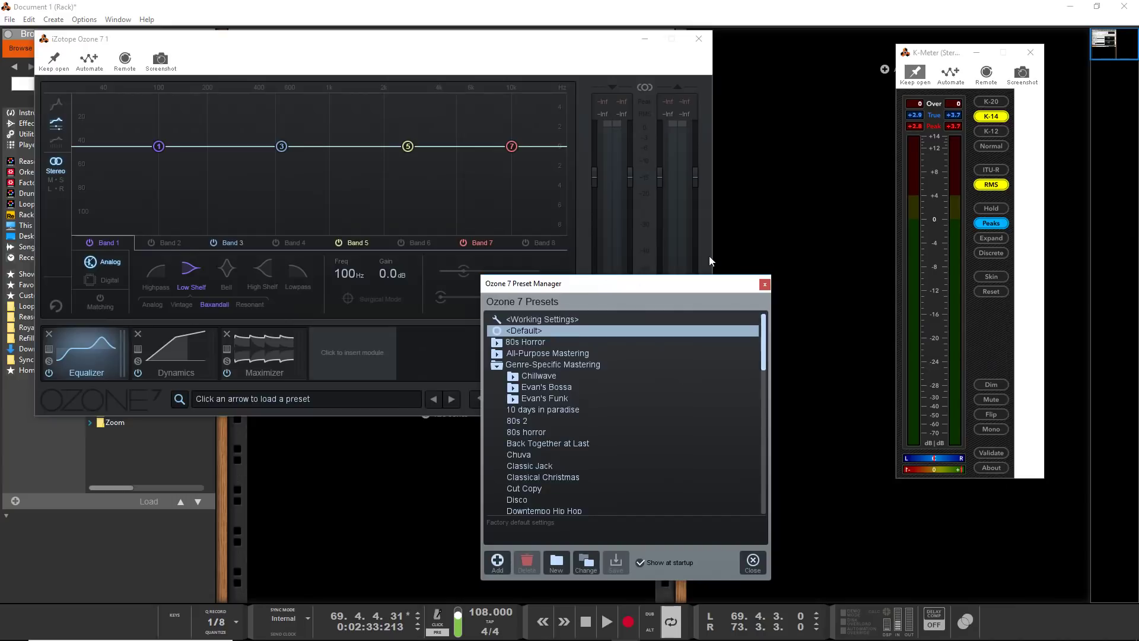
left_click(764, 280)
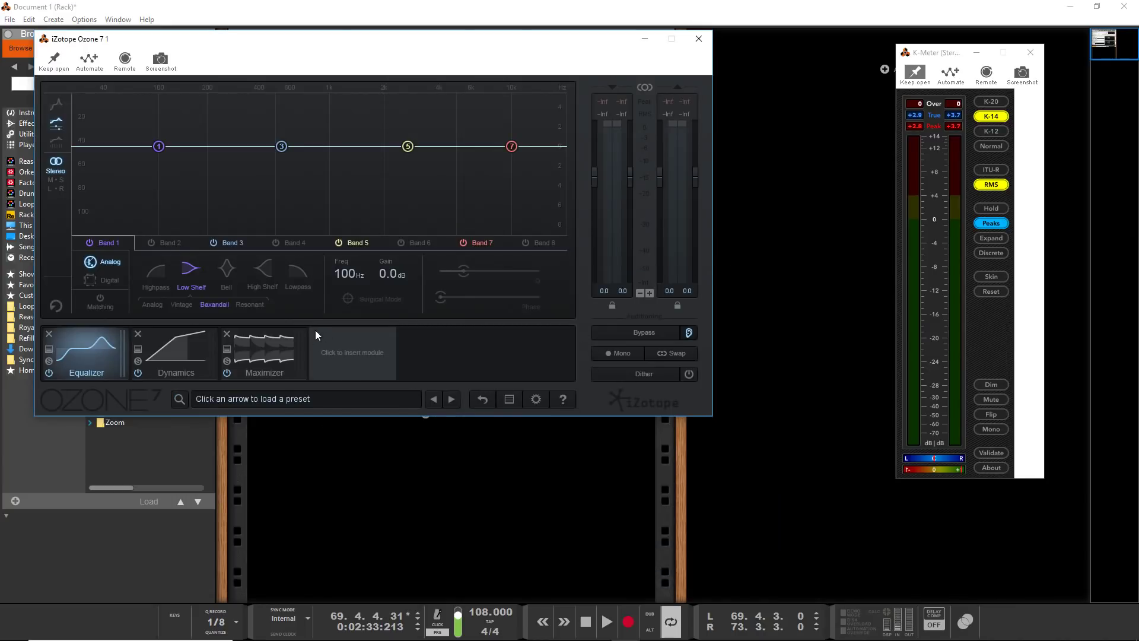
Remove Ozone's Dynamics and Equalizer modules, leaving only the Maximizer, and shift the plugin window closer to K-Meter
left_click(274, 348)
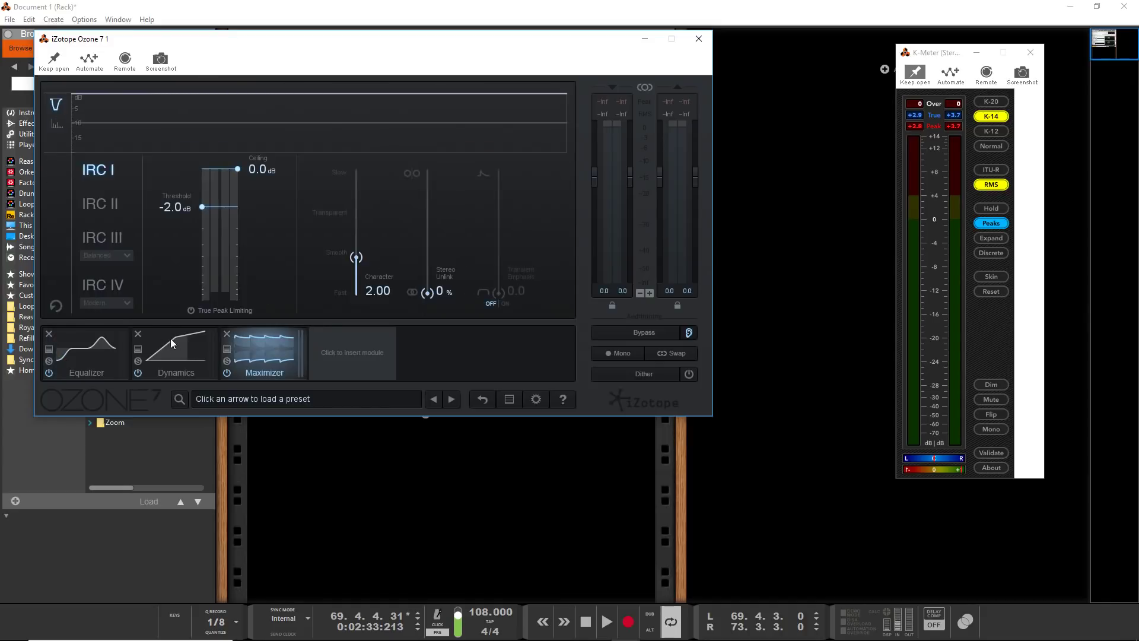
left_click(137, 333)
left_click(48, 333)
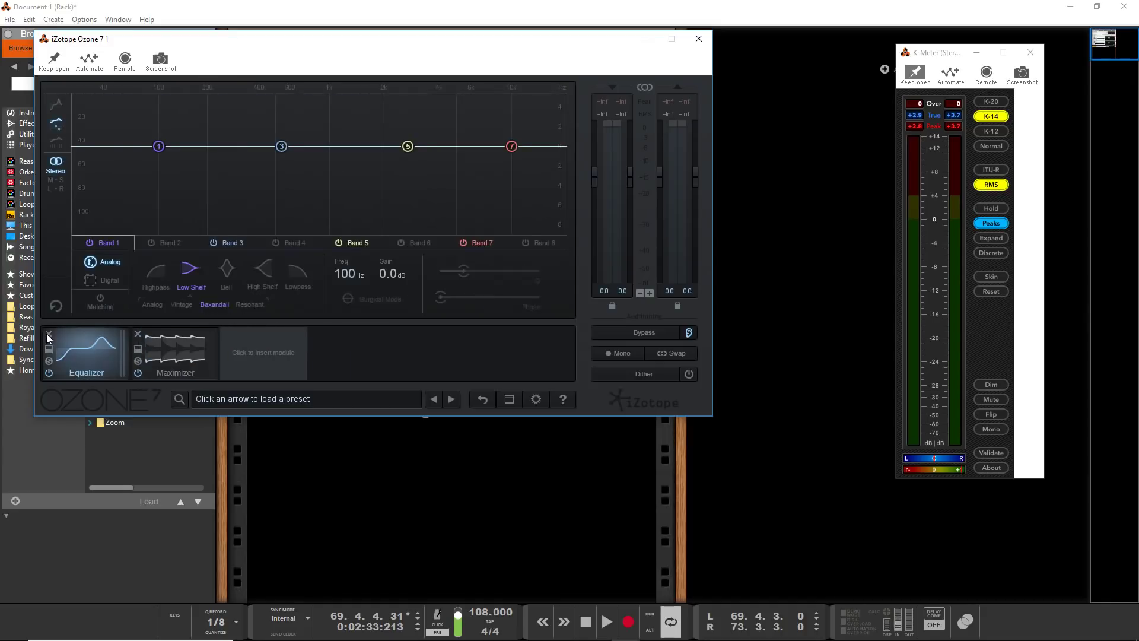
left_click_drag(395, 45, 476, 79)
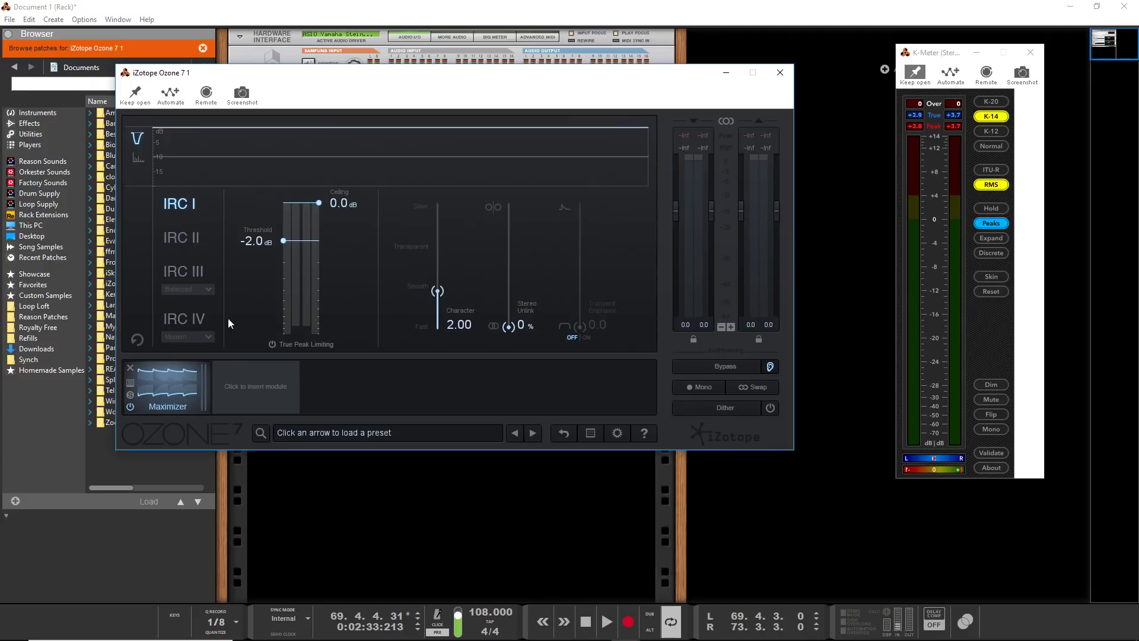
Set the Maximizer's ceiling to -1.1 dB and play the loop briefly to check its level
left_click_drag(337, 202, 342, 226)
key("space")
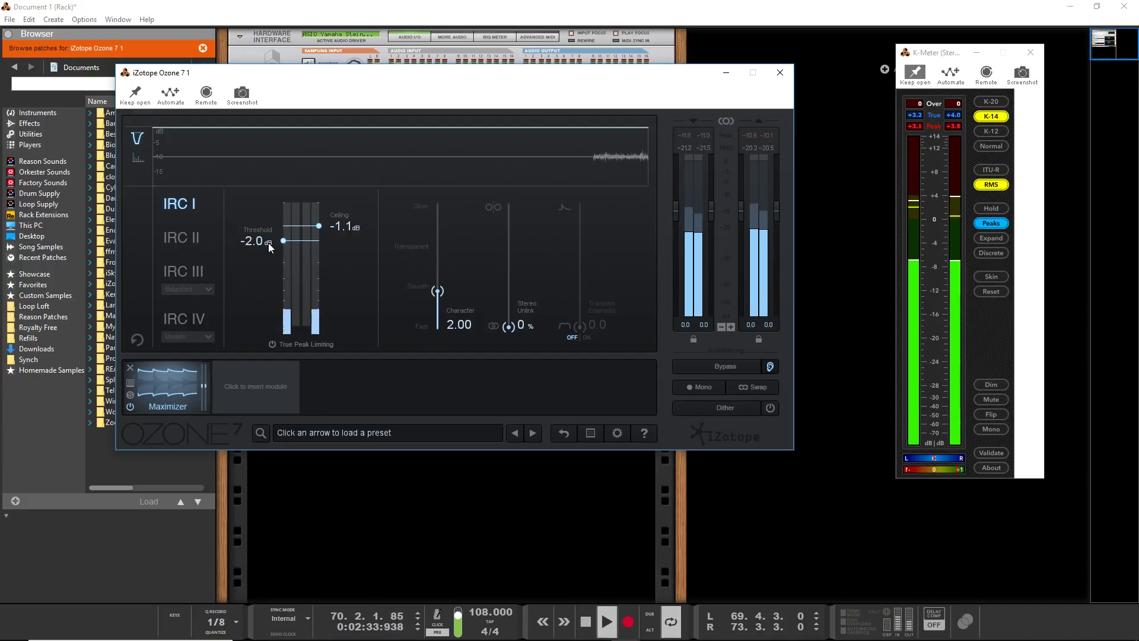
key("space")
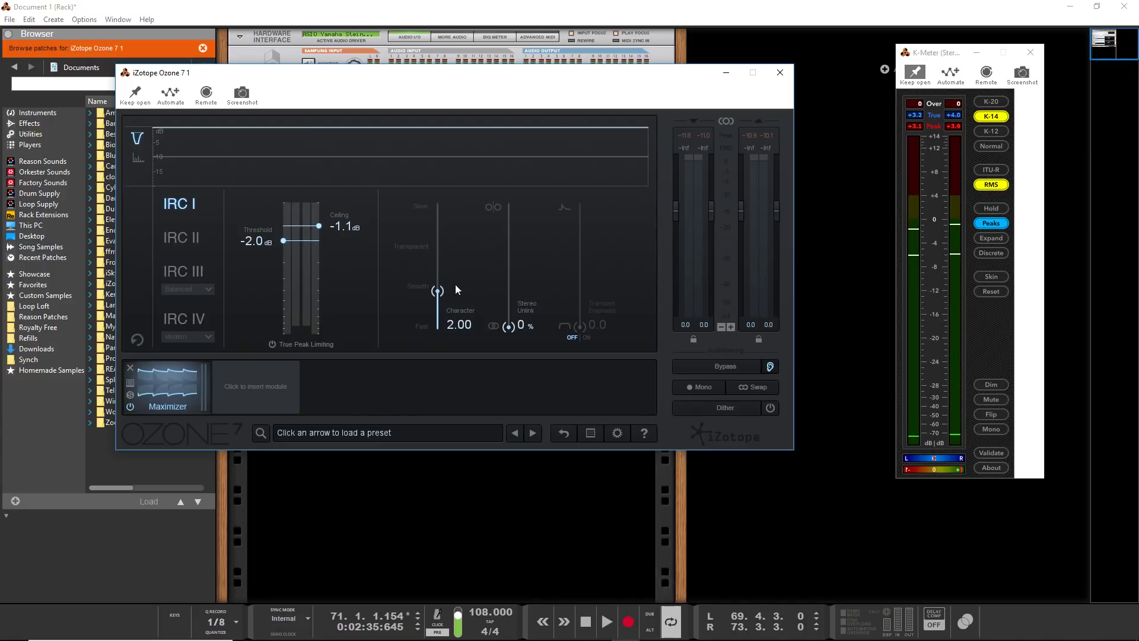
Lower the Maximizer's threshold to -10.0 dB and play the loop to check the level on K-Meter
left_click_drag(262, 243, 268, 305)
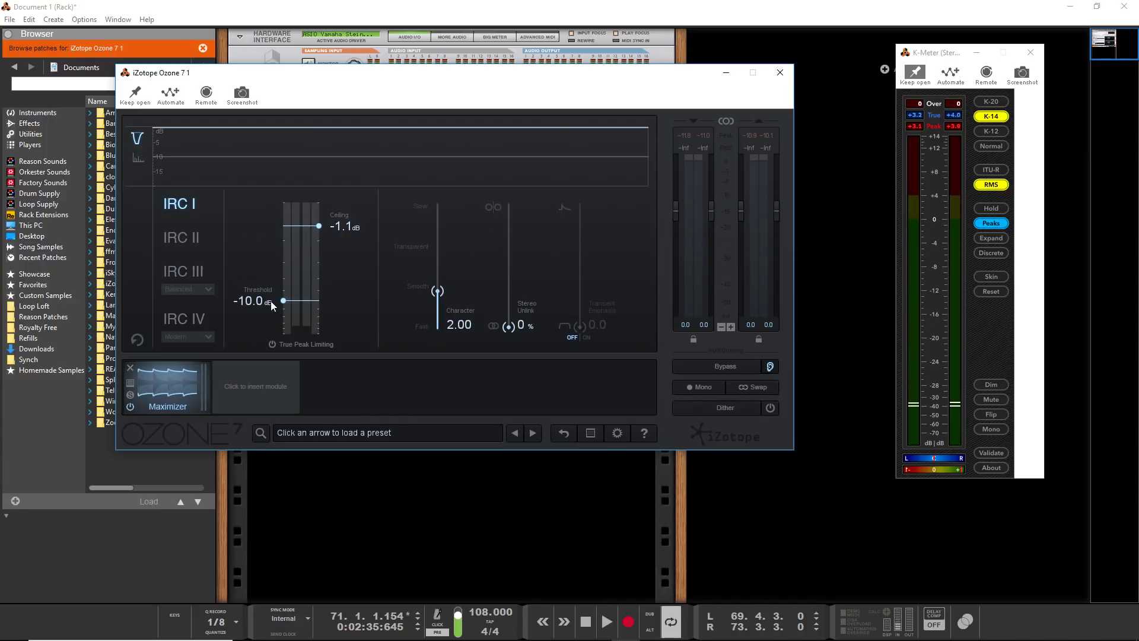
key("space")
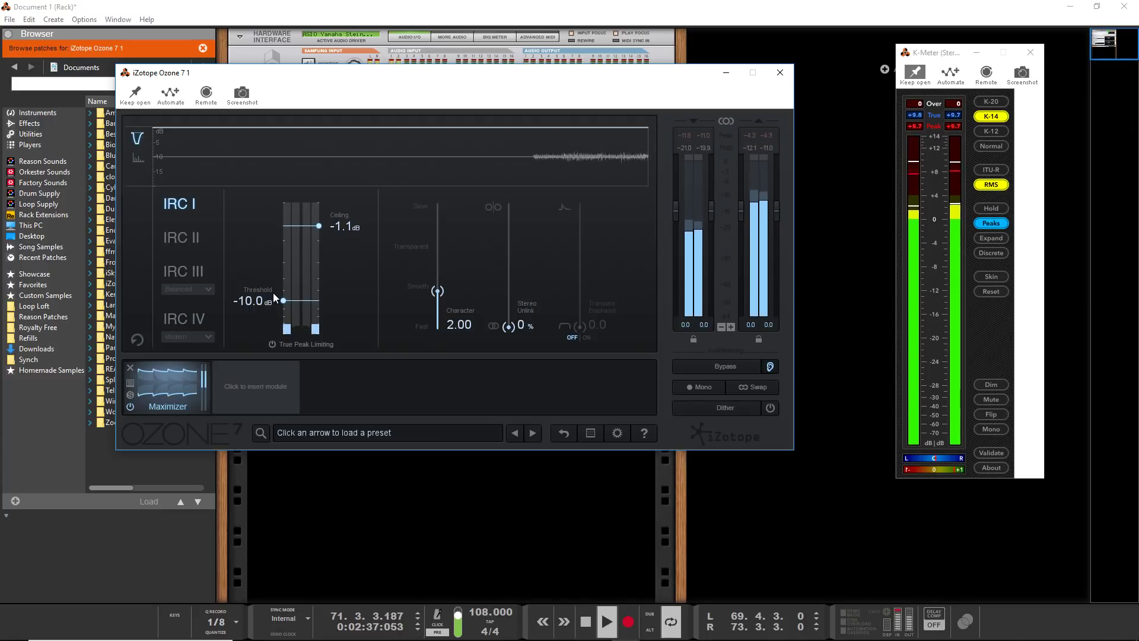
key("space")
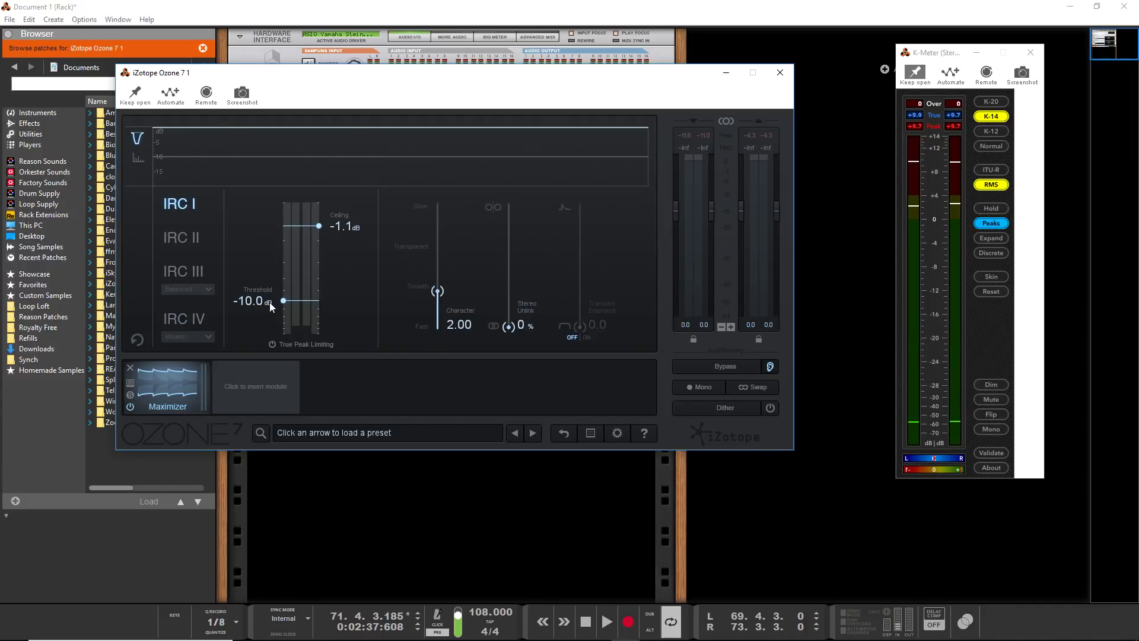
Lower the Maximizer's threshold further to -12.7 dB during playback and replay the loop to judge its RMS level
left_click_drag(269, 301, 284, 313)
key("space")
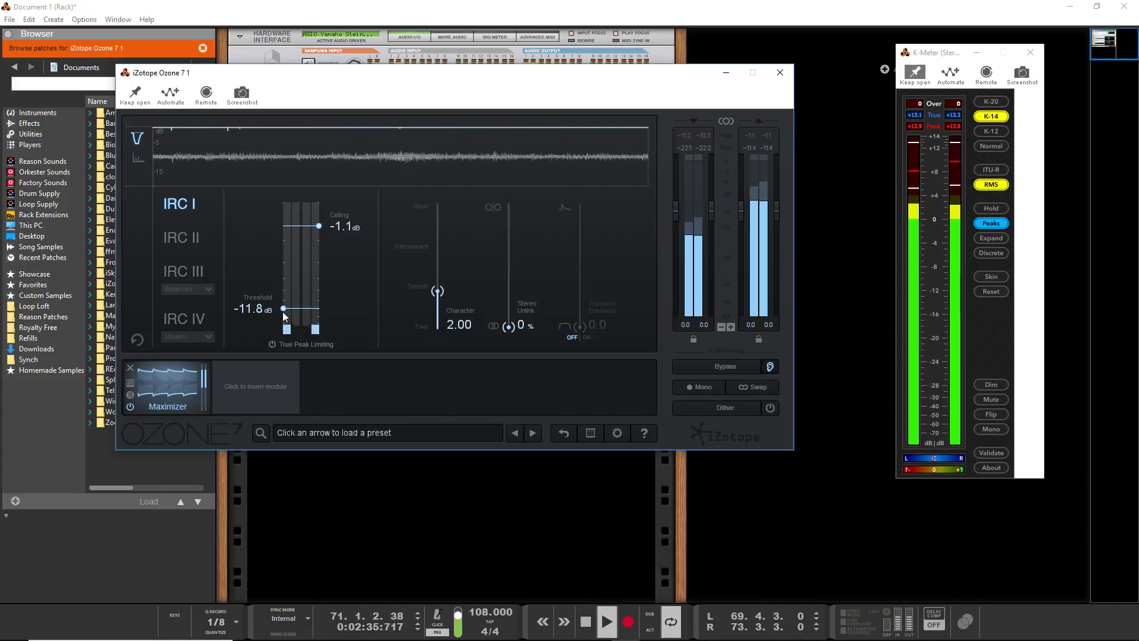
left_click_drag(283, 313, 283, 315)
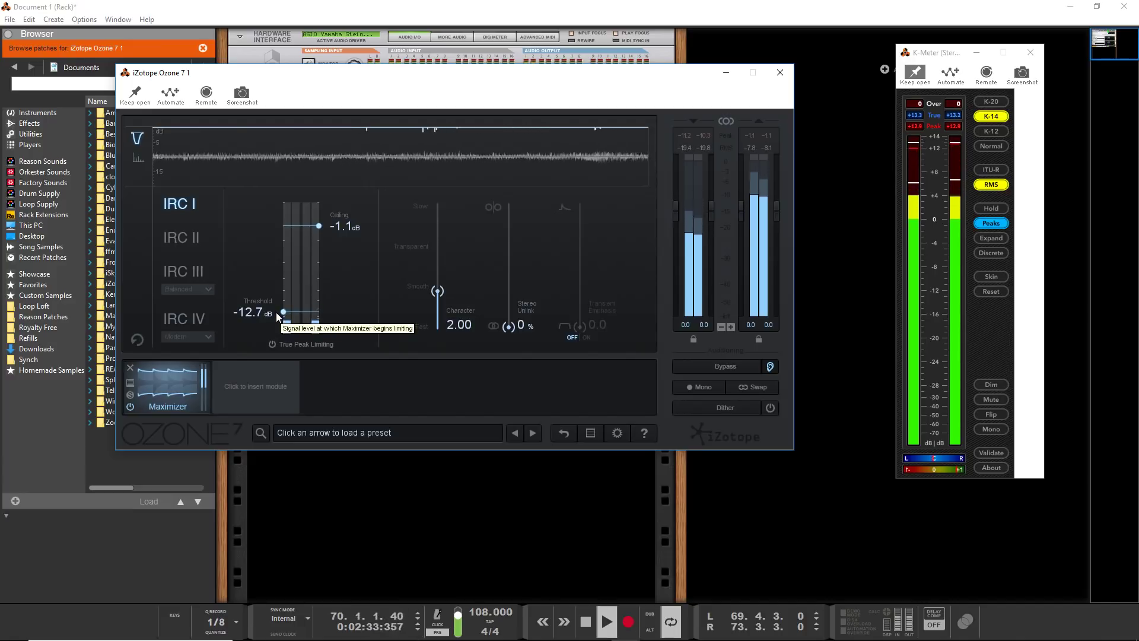
key("space")
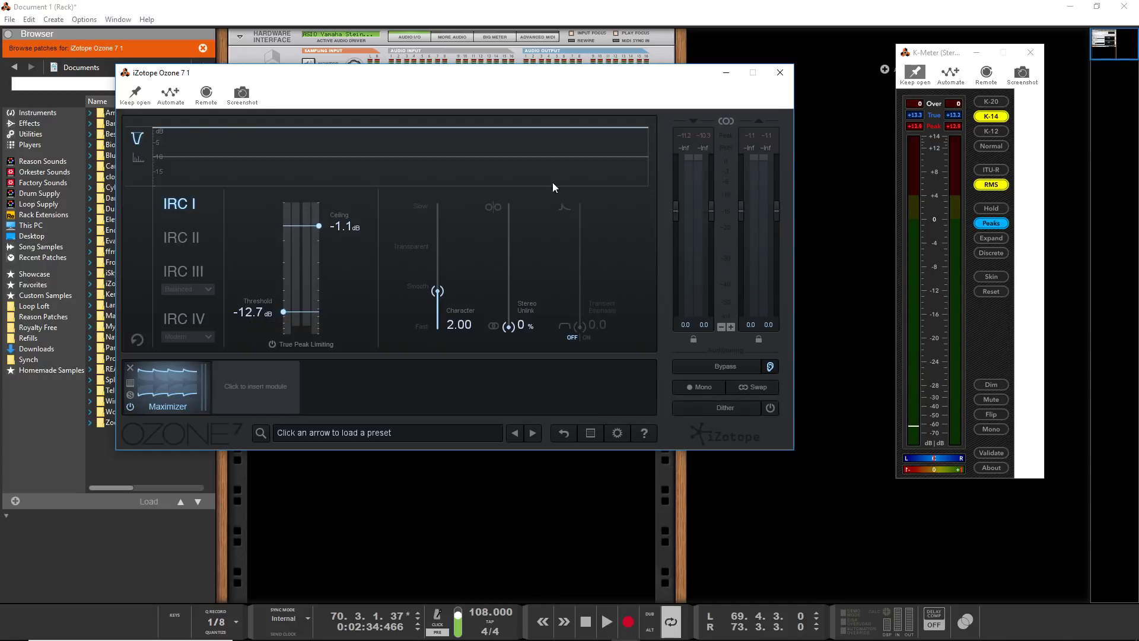
key("space")
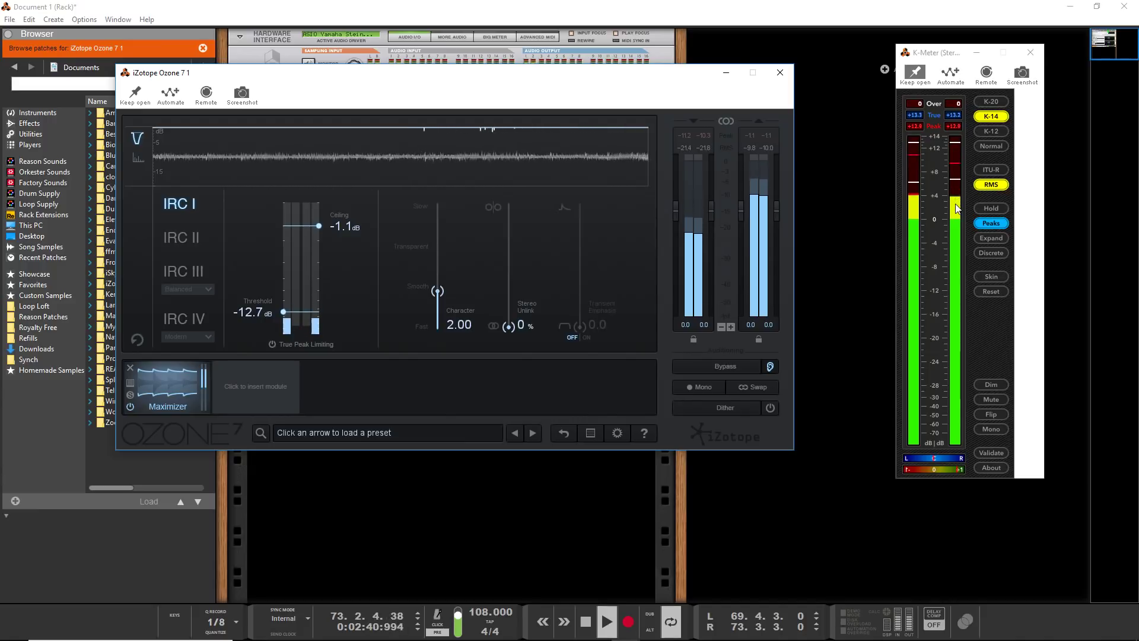
key("space")
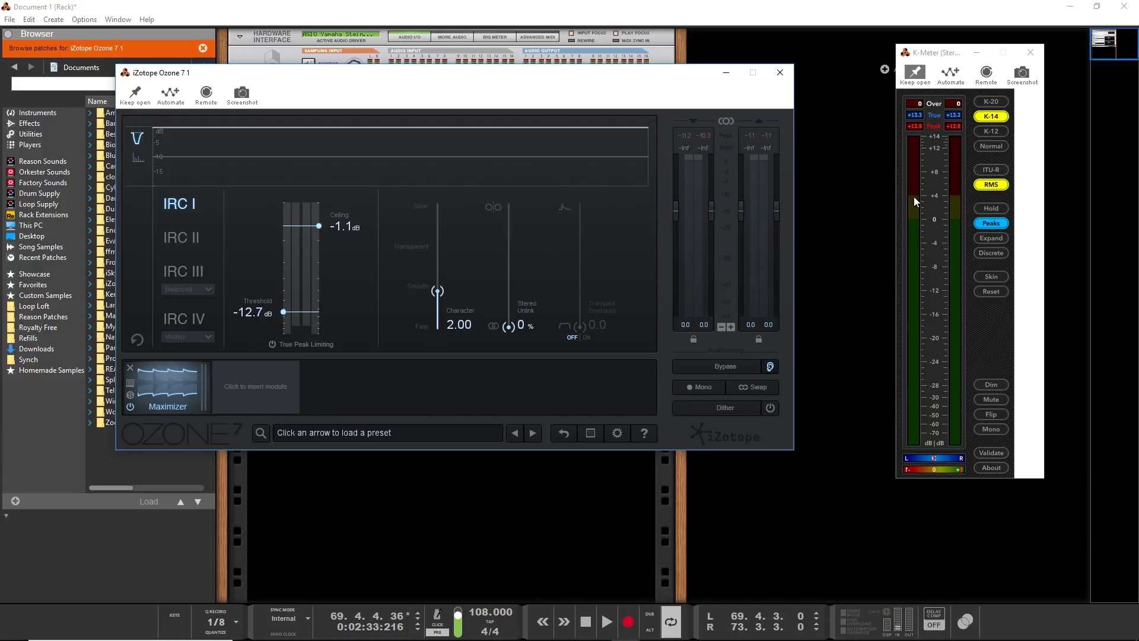
Play the loop, raise the Maximizer's threshold to -11.1 dB, and reset K-Meter while tuning the level
key("space")
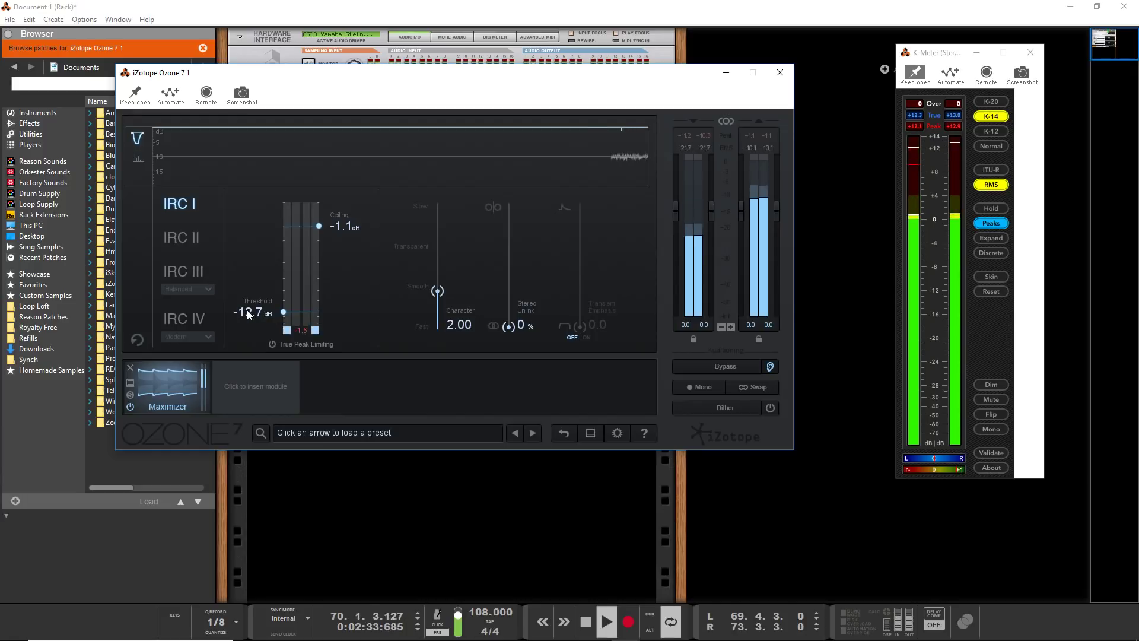
left_click_drag(248, 311, 251, 307)
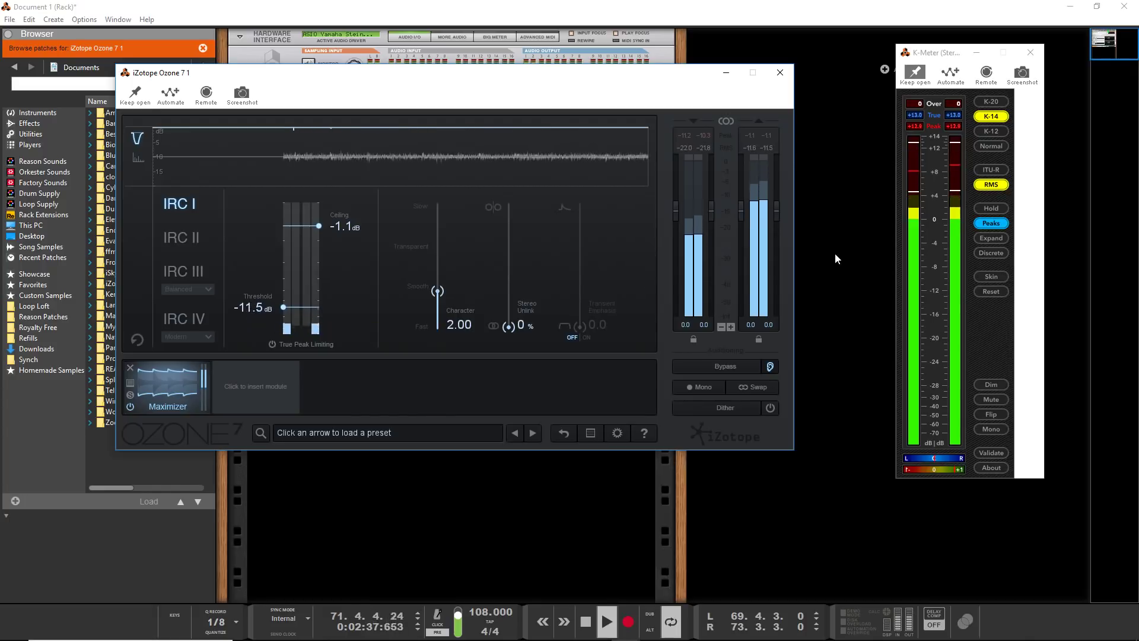
left_click(989, 292)
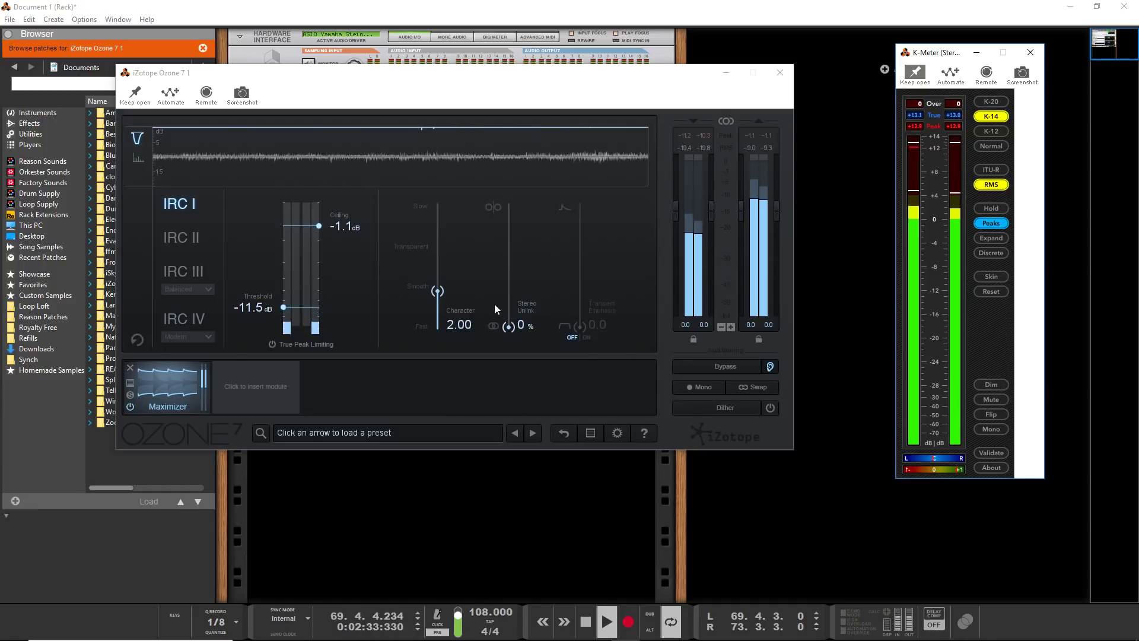
left_click(247, 311)
left_click_drag(246, 309, 246, 307)
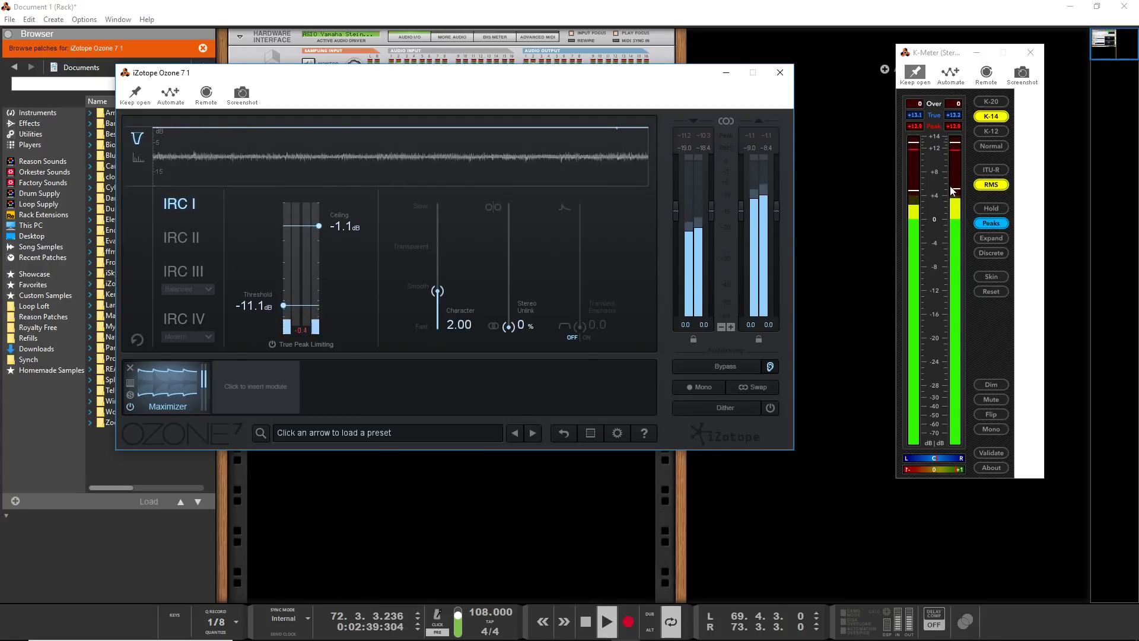
Stop playback and switch K-Meter from the K-14 scale to the Normal scale
key("space")
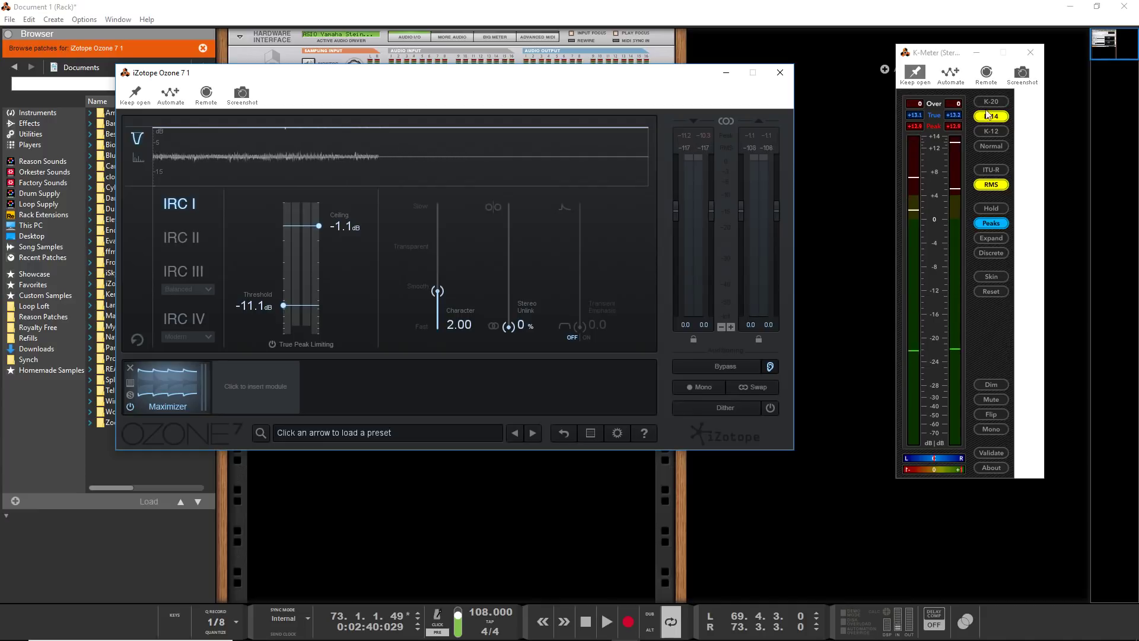
left_click(990, 145)
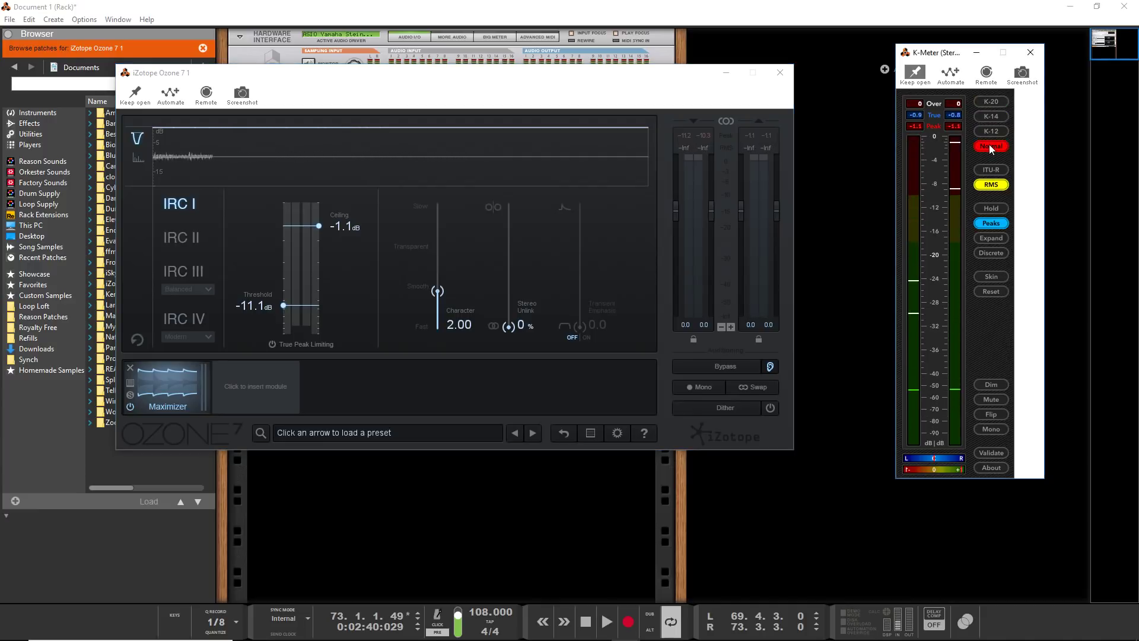
After a level check of the loop, turn on the Maximizer's True Peak Limiting and switch its mode to IRC IV
key("space")
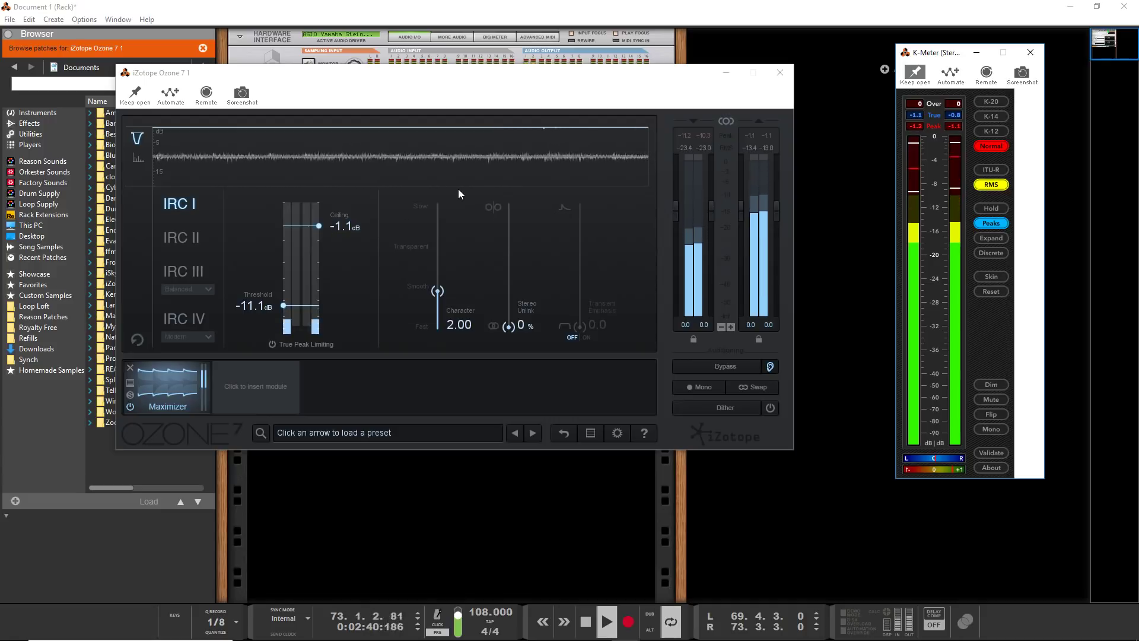
key("space")
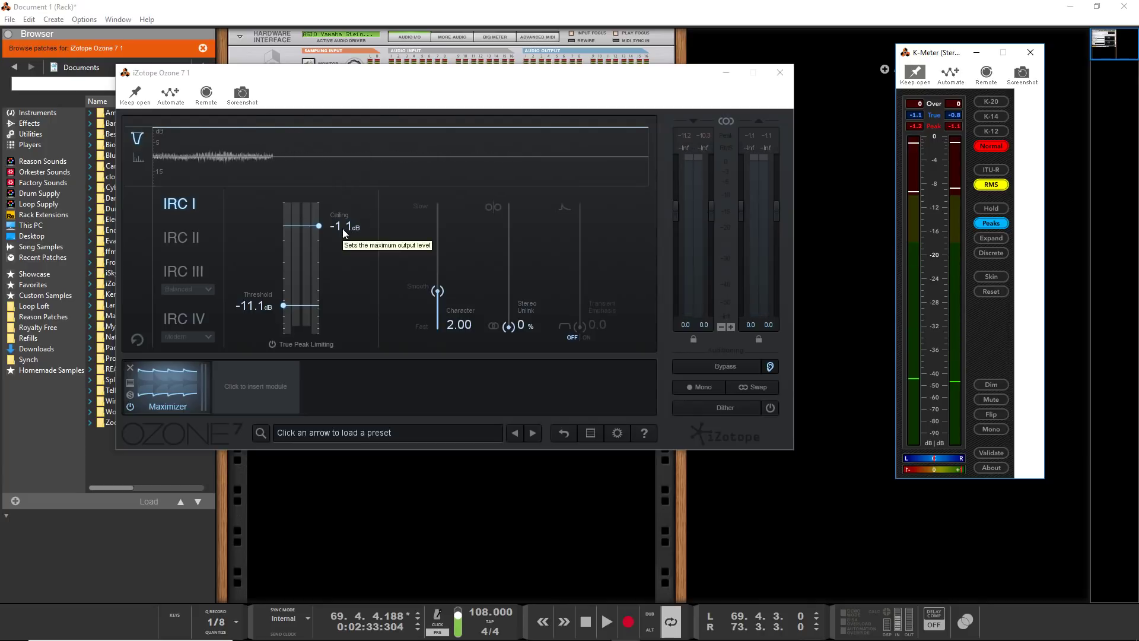
left_click(278, 342)
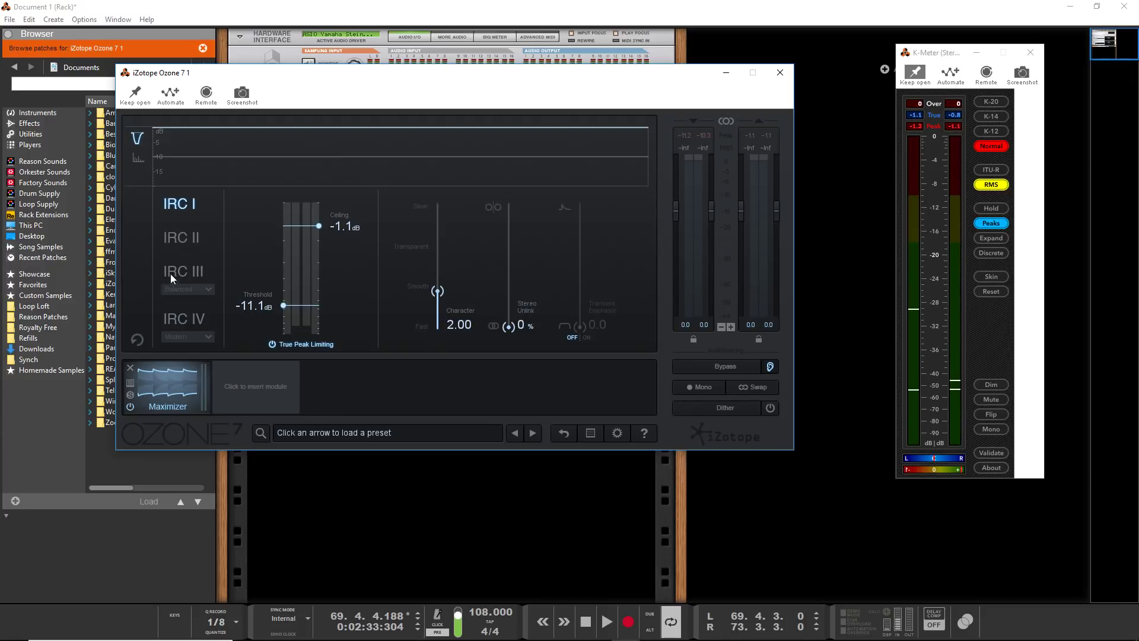
left_click(174, 321)
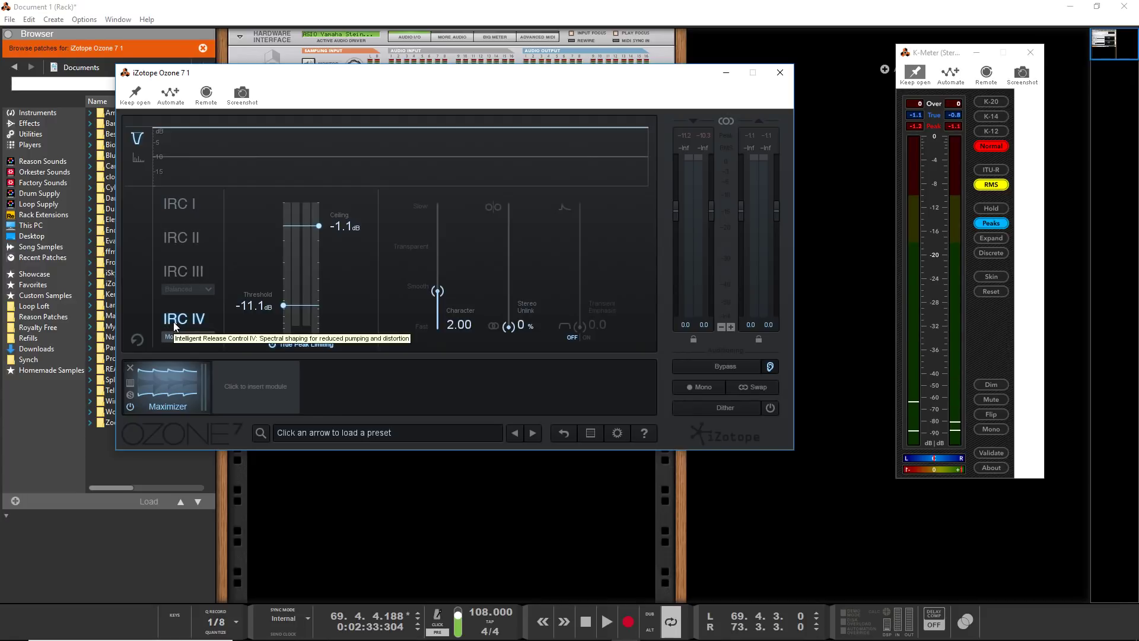
Play the loop and compare IRC III with IRC IV, looking through each mode's style options and ending on IRC IV Modern
key("space")
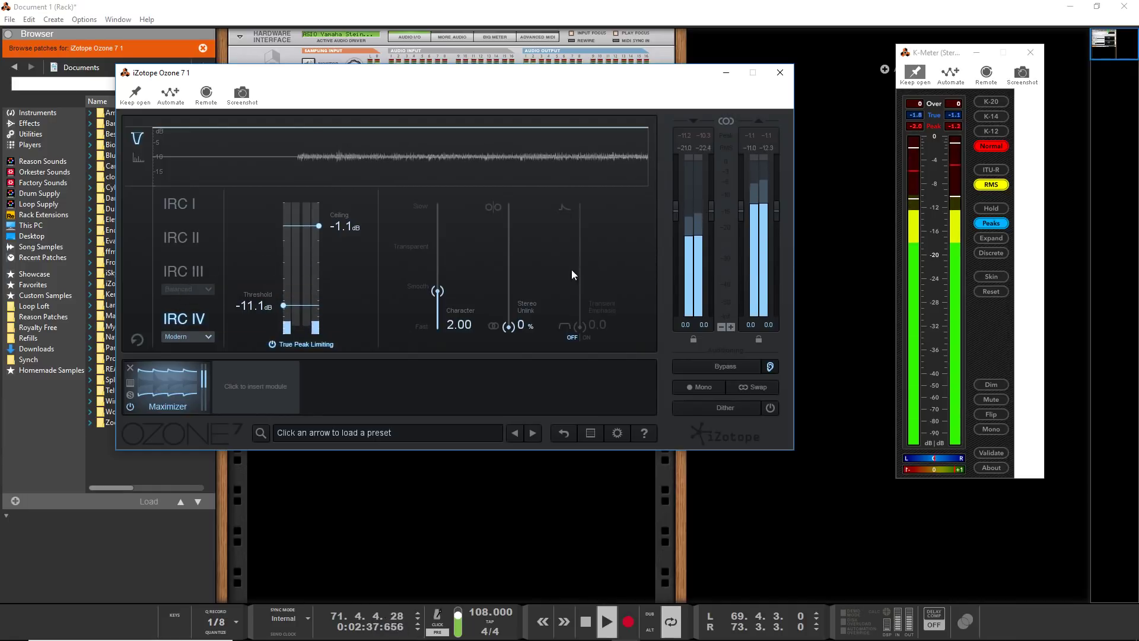
left_click(184, 273)
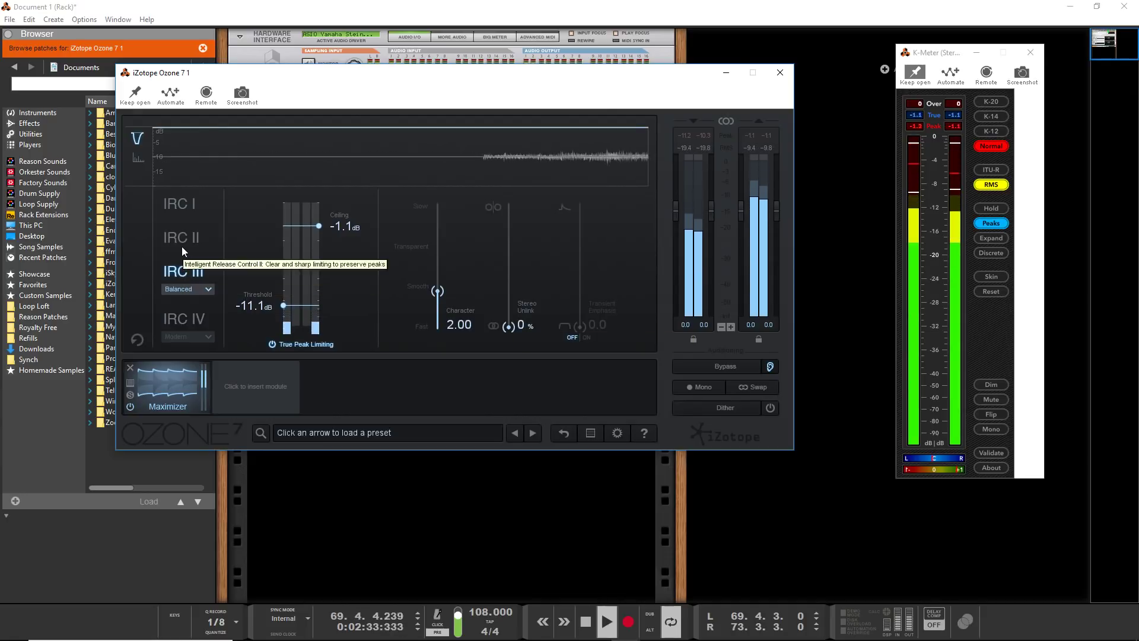
left_click(199, 291)
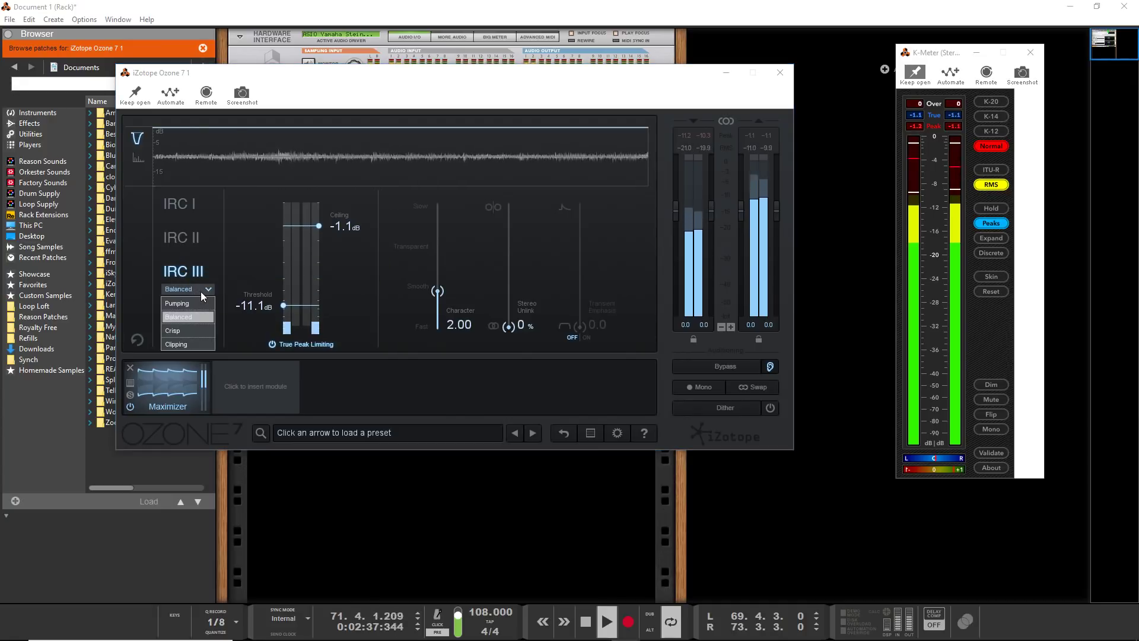
left_click(216, 270)
left_click(194, 318)
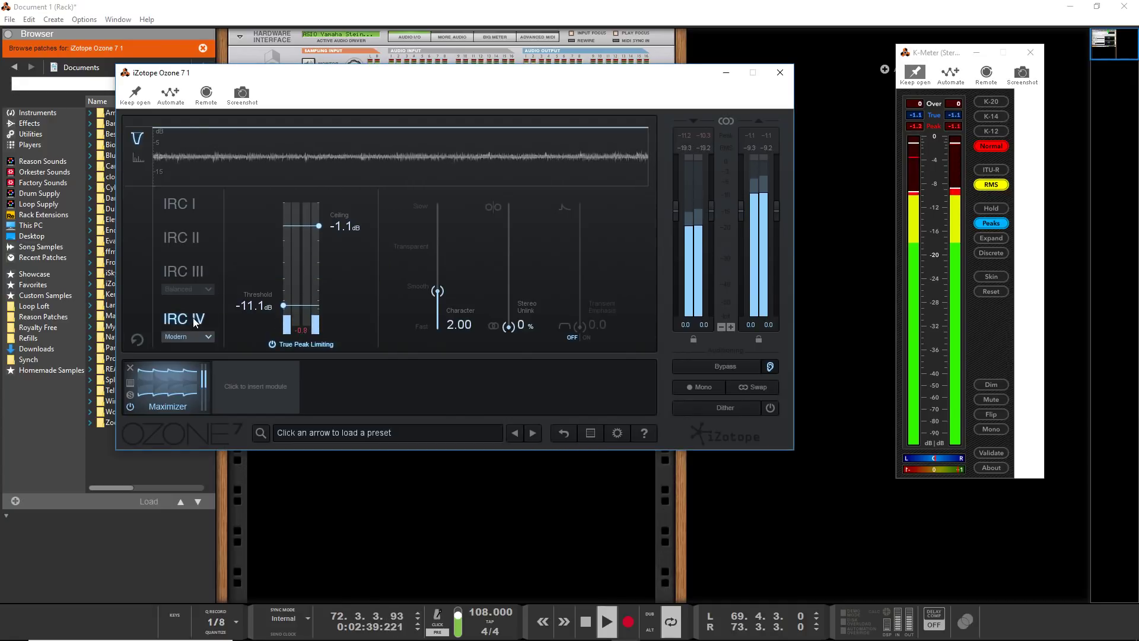
left_click(209, 336)
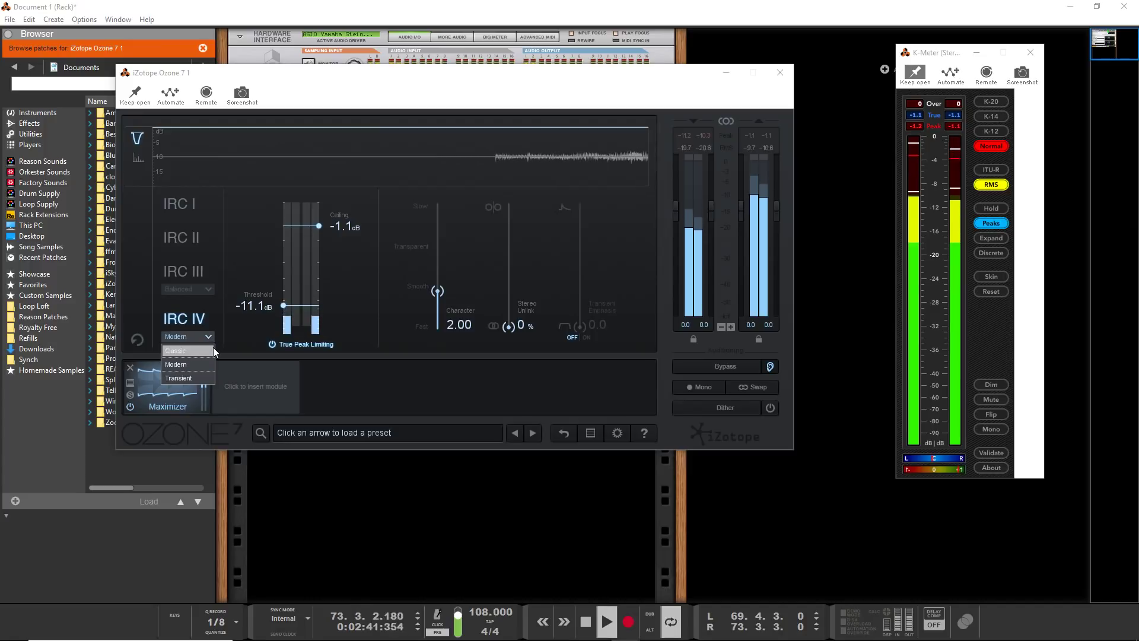
left_click(244, 264)
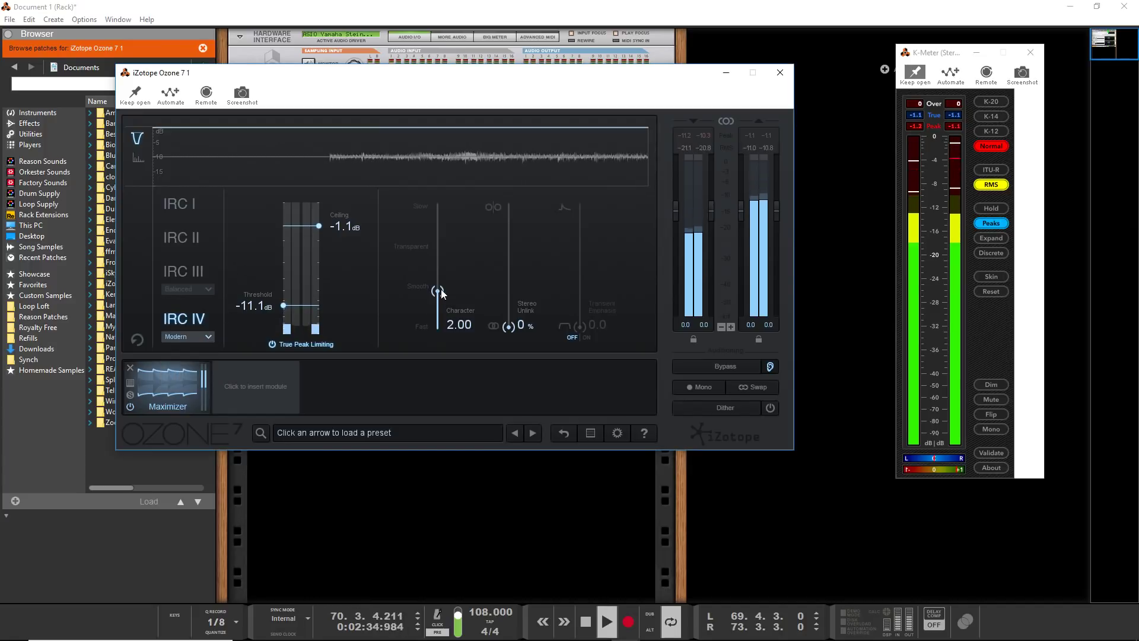
Set the Maximizer's Character to 5.12 and Stereo Unlink to 64%, trying Transient Emphasis at 62.1 before switching it off
left_click_drag(437, 292, 436, 249)
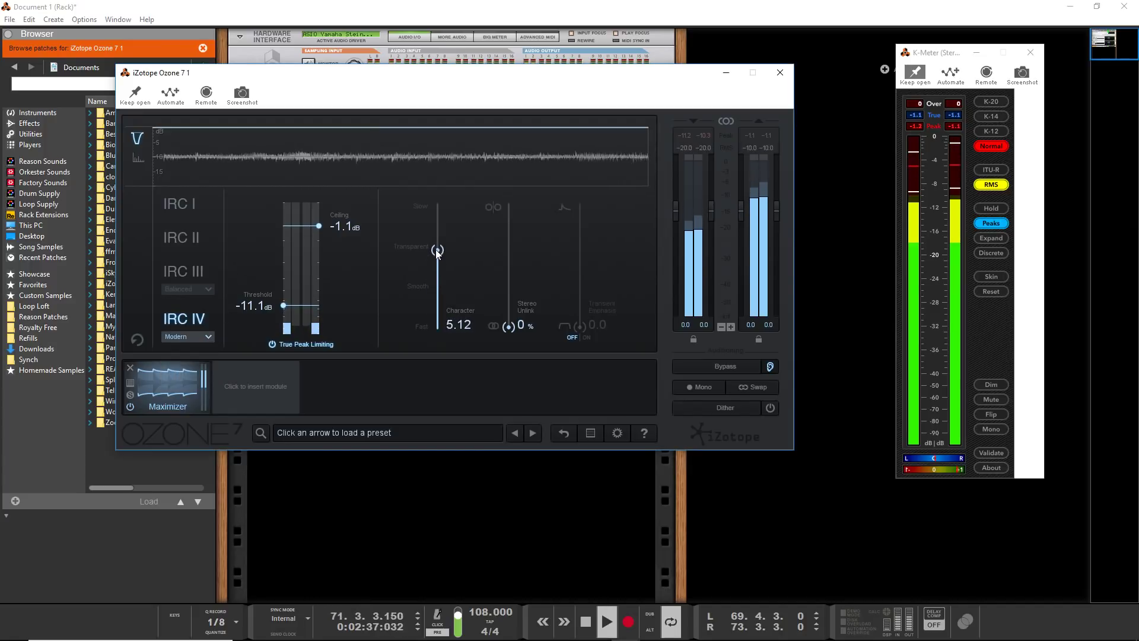
left_click_drag(509, 325, 508, 244)
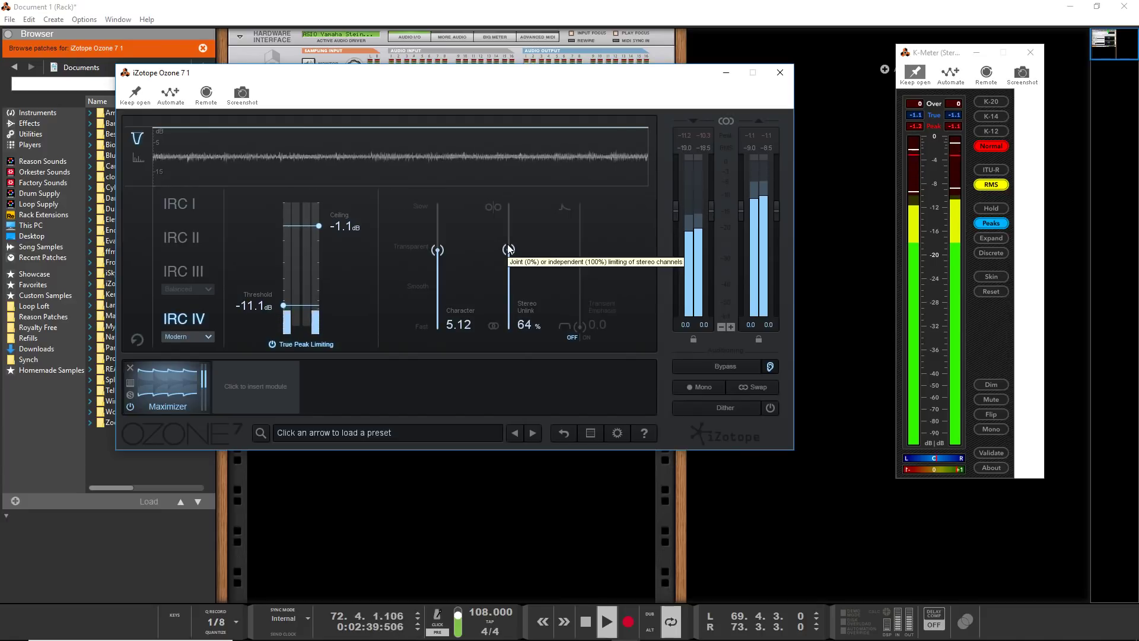
left_click(586, 336)
left_click_drag(584, 327, 582, 289)
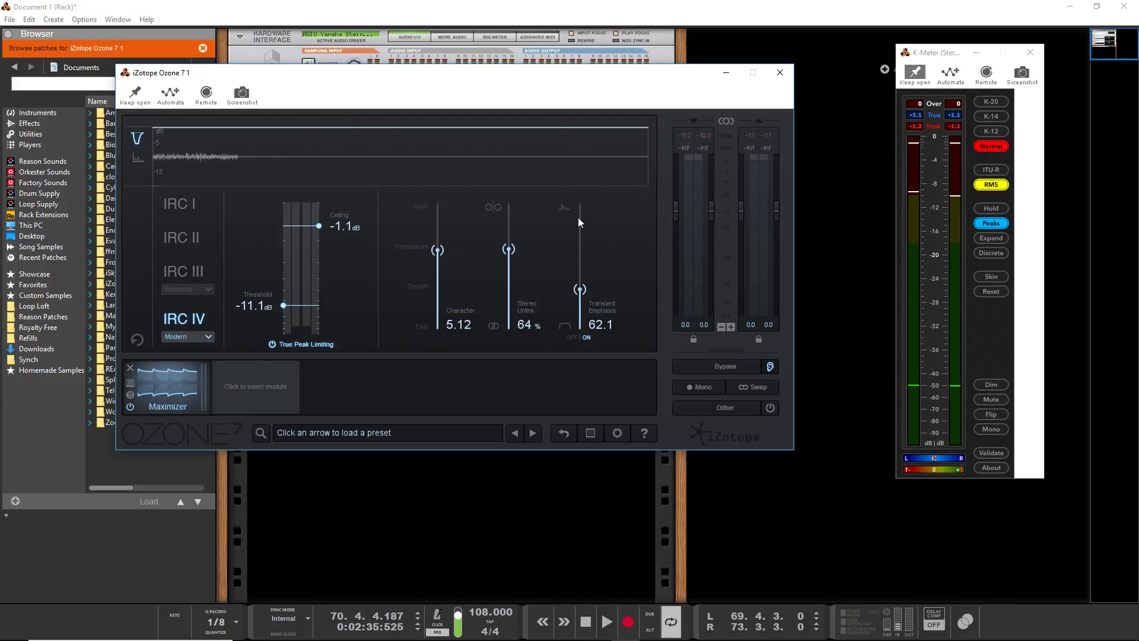
left_click(573, 338)
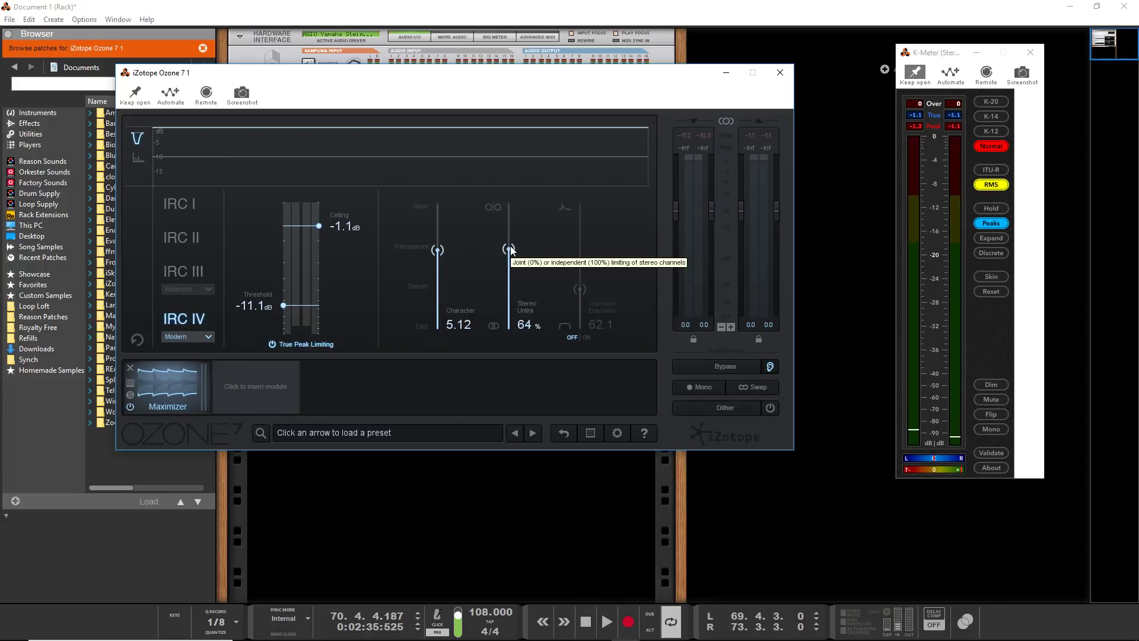
Insert an Equalizer module and place it ahead of the Maximizer in the signal chain
left_click(256, 396)
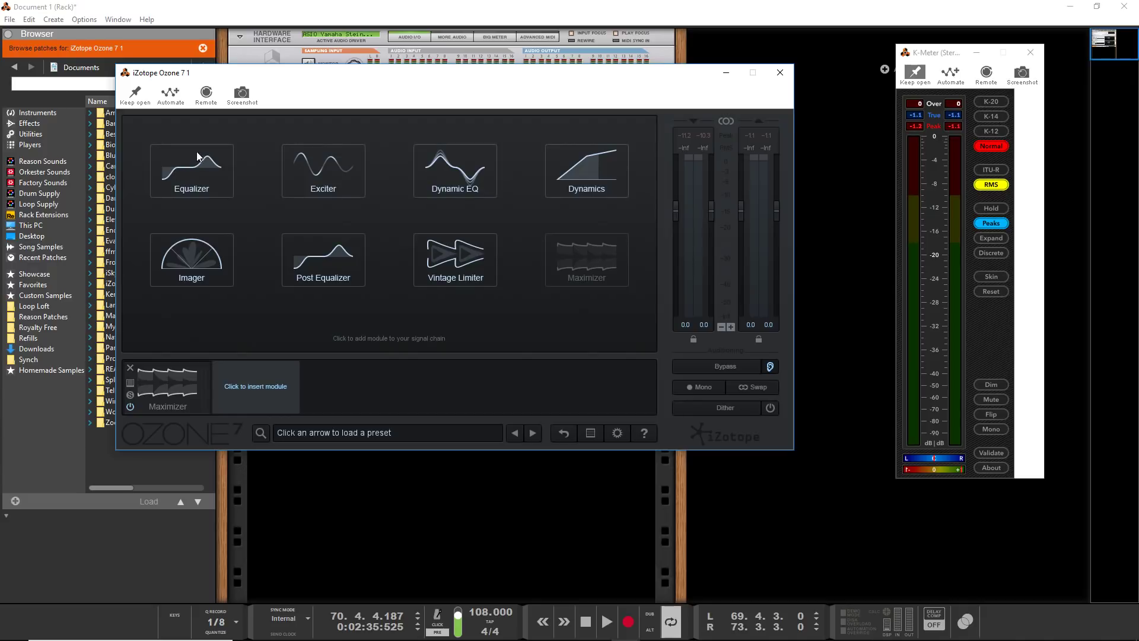
left_click(197, 173)
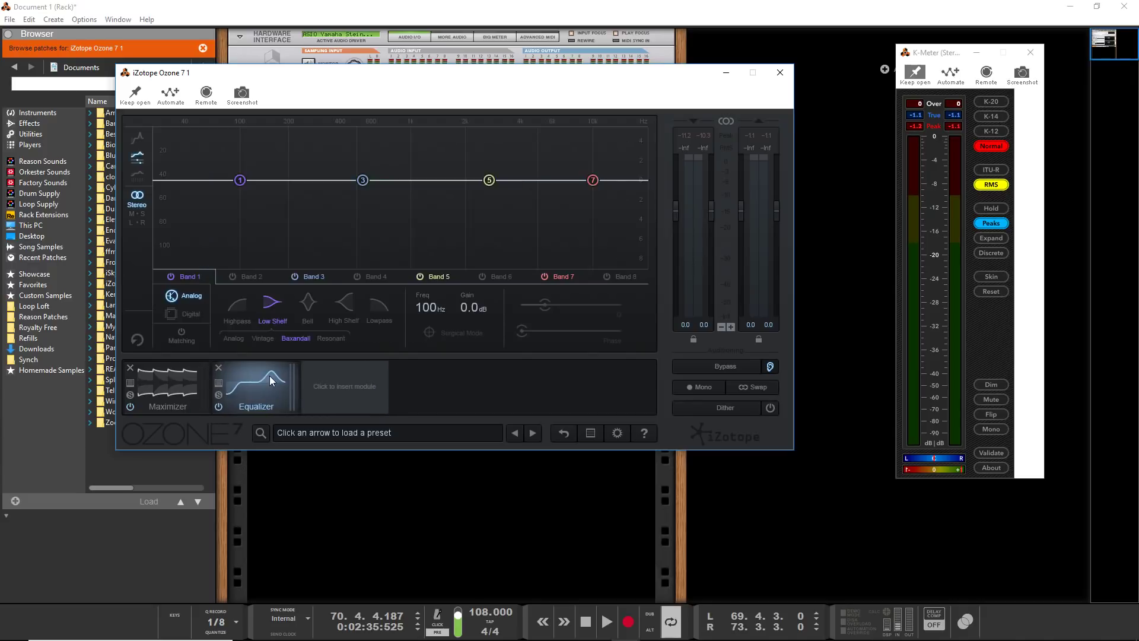
left_click_drag(270, 376, 155, 384)
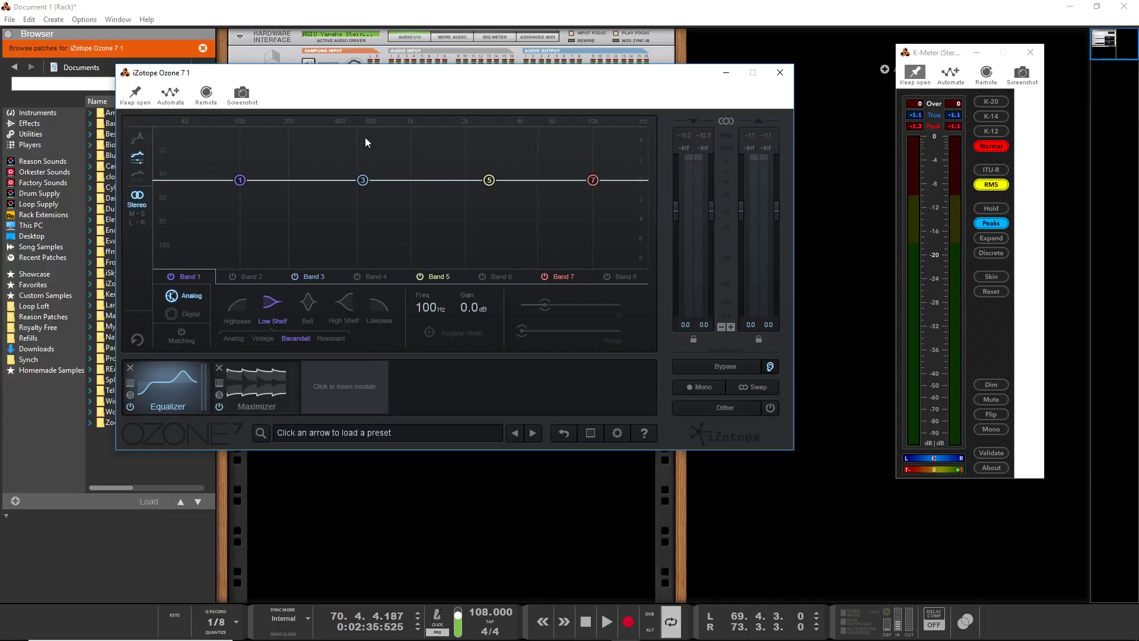
Turn Equalizer Band 3 into a narrow boost with Q 12.0, gain 15.0 dB and frequency 103 Hz
left_click(312, 277)
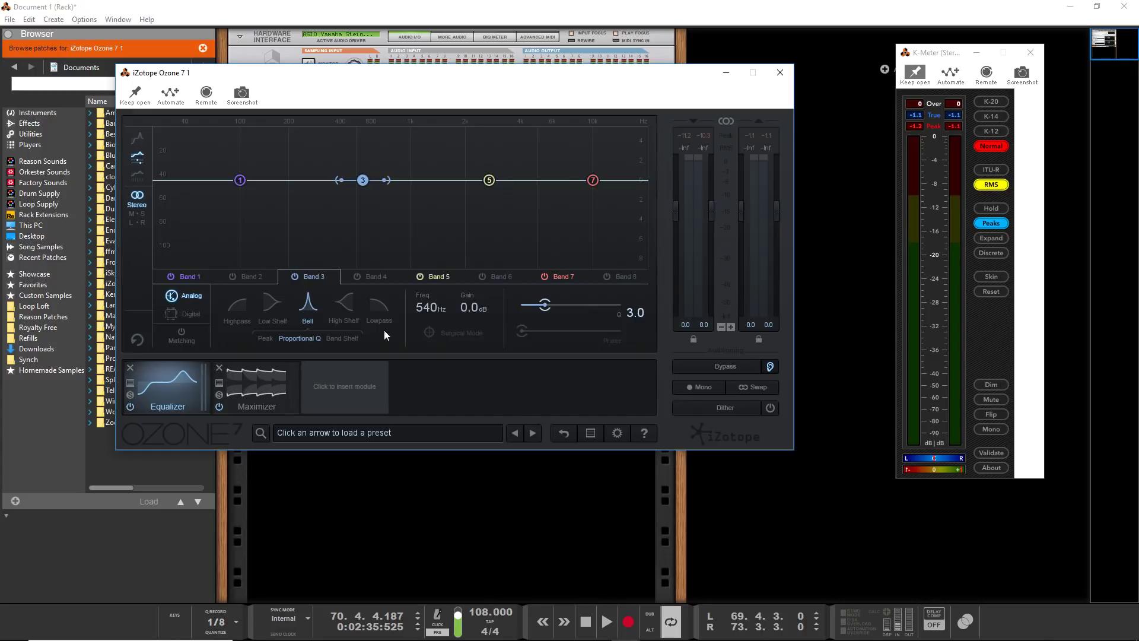
left_click_drag(596, 296, 714, 297)
left_click_drag(471, 313, 491, 58)
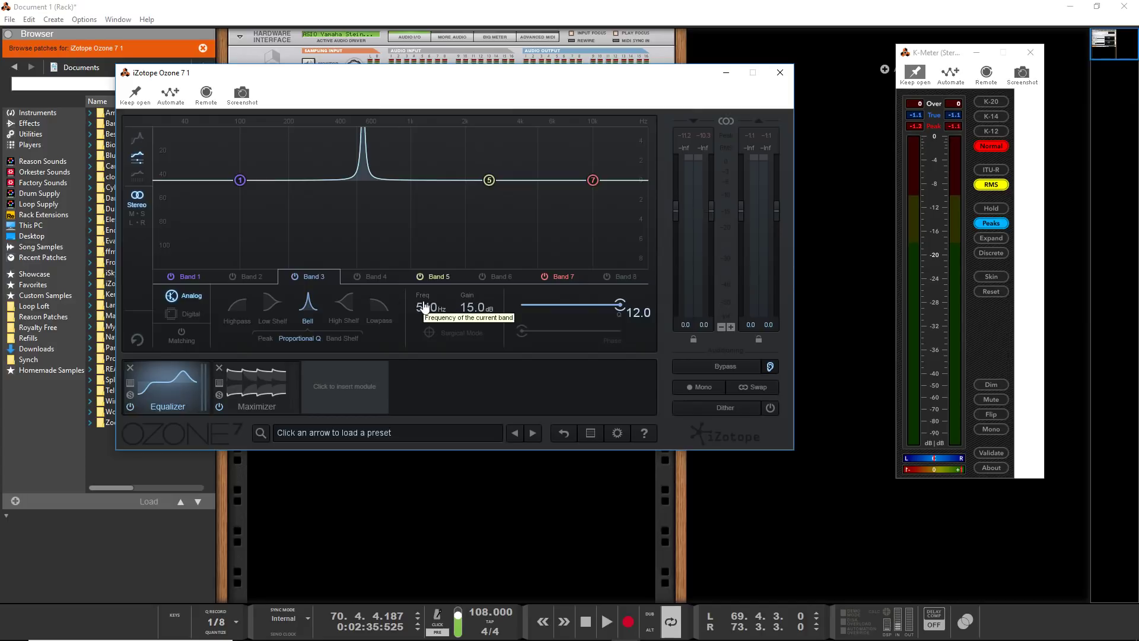
left_click_drag(424, 307, 289, 314)
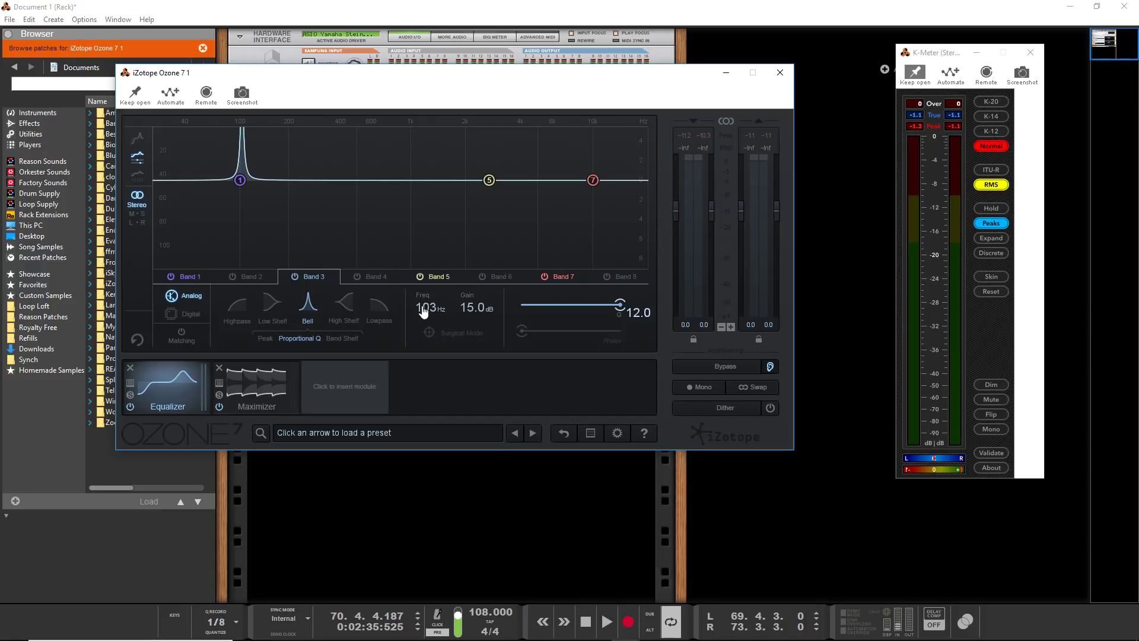
Switch the Equalizer to Digital, try Surgical Mode with Band 3 at 170 Hz, and settle on the Peak bell shape
left_click(183, 311)
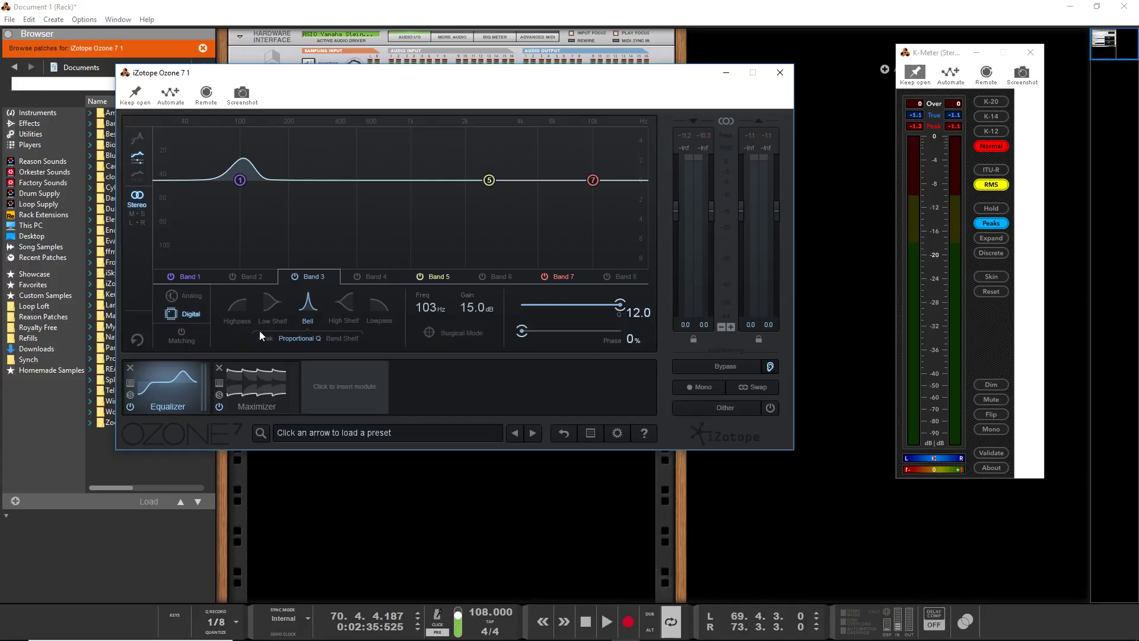
left_click(428, 334)
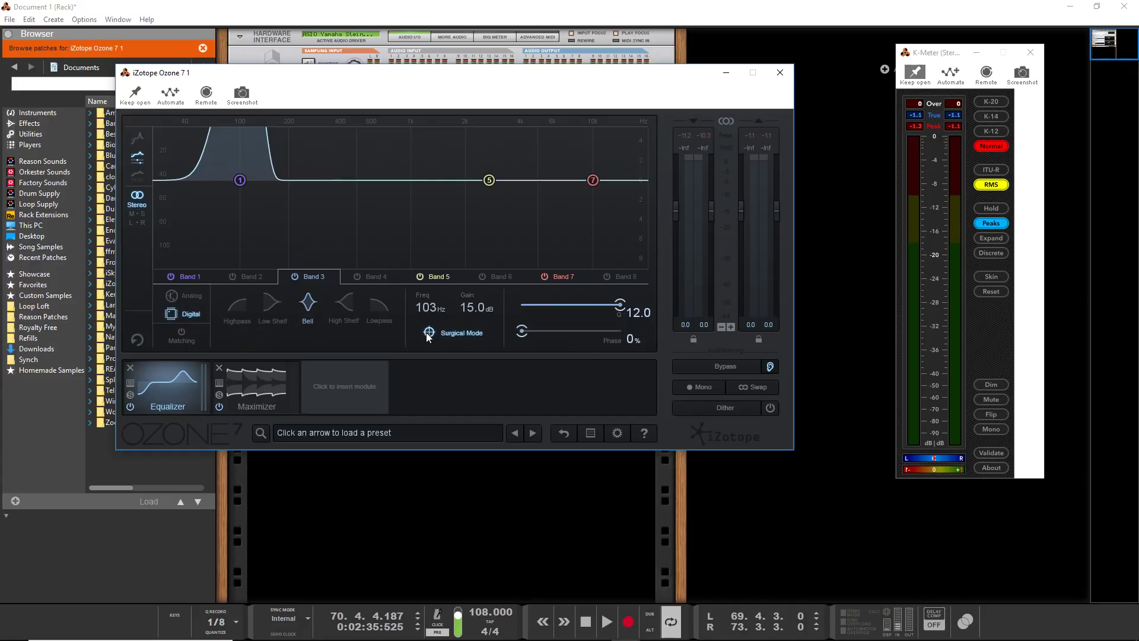
left_click_drag(436, 311, 439, 273)
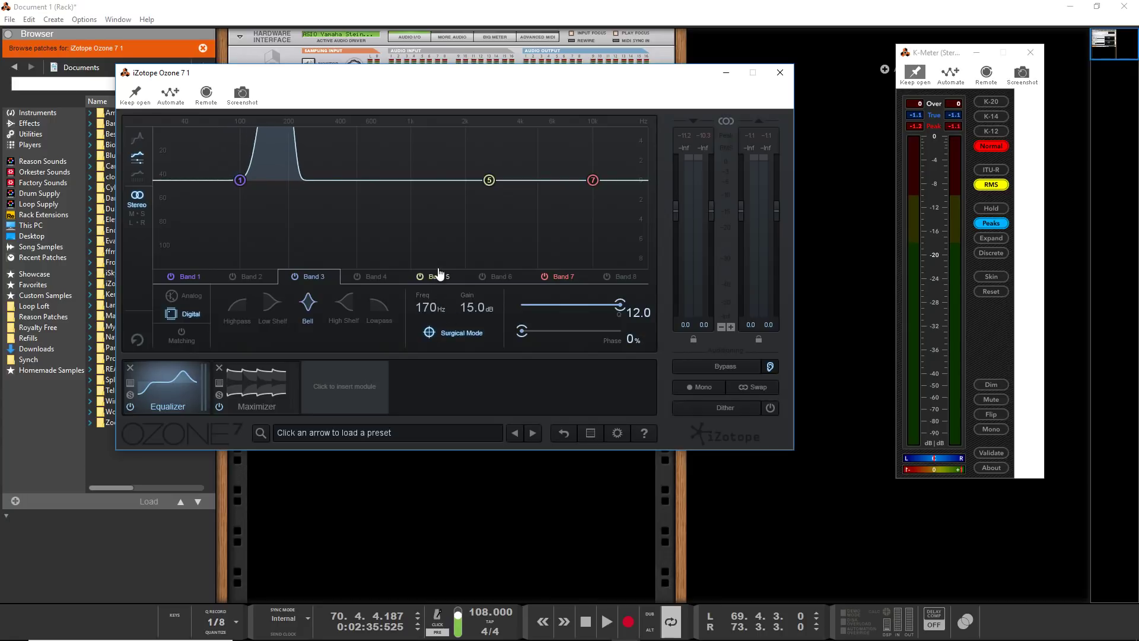
left_click(429, 332)
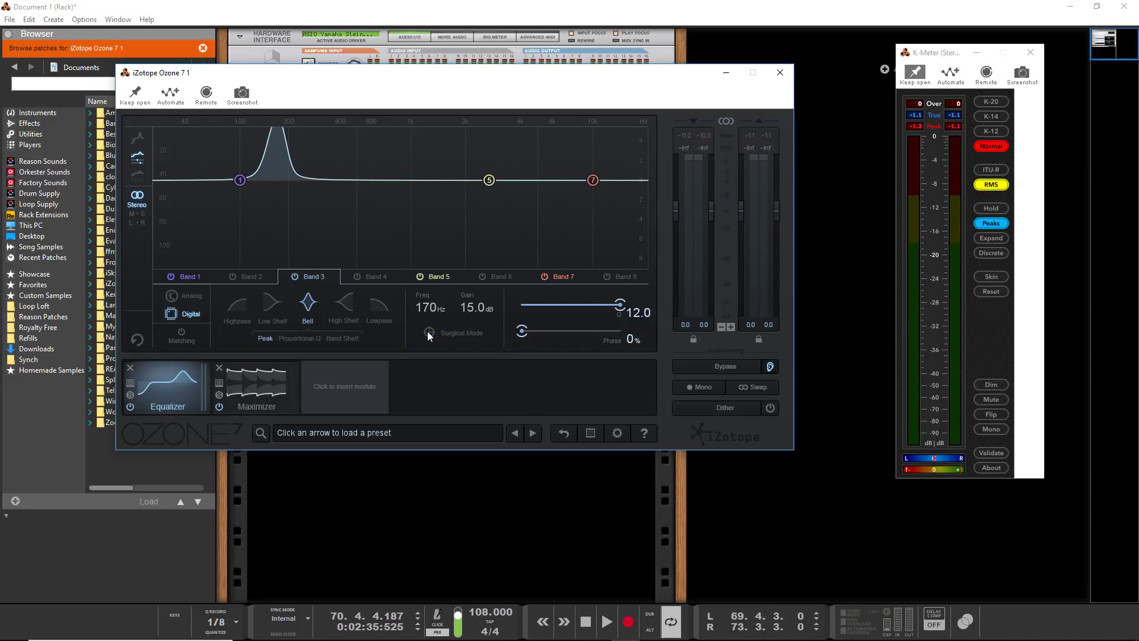
left_click(305, 340)
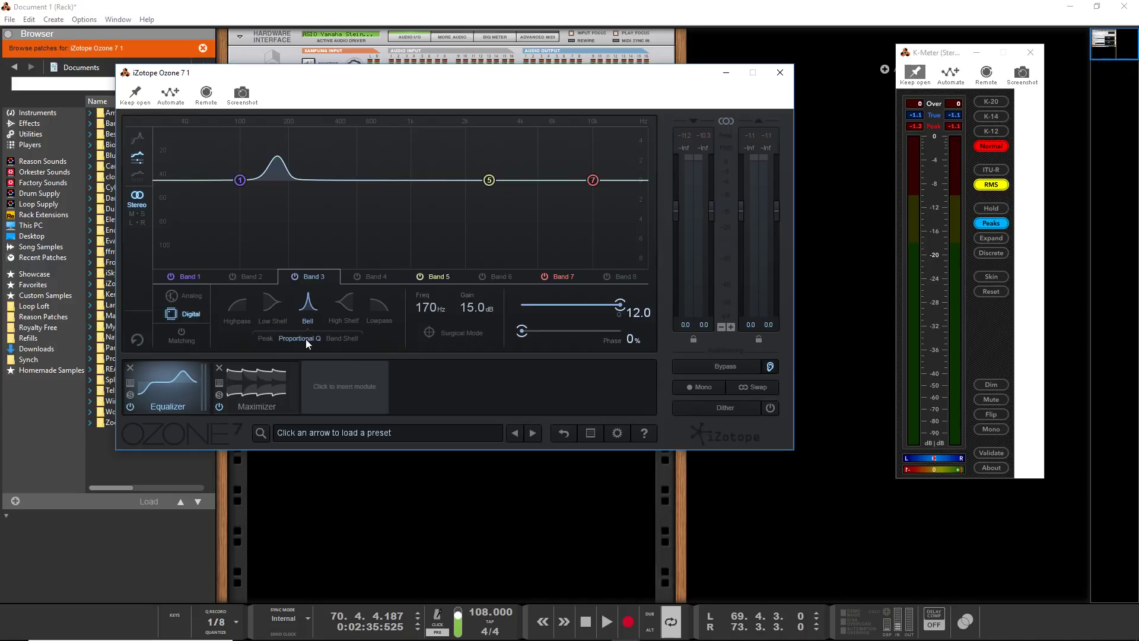
left_click(266, 338)
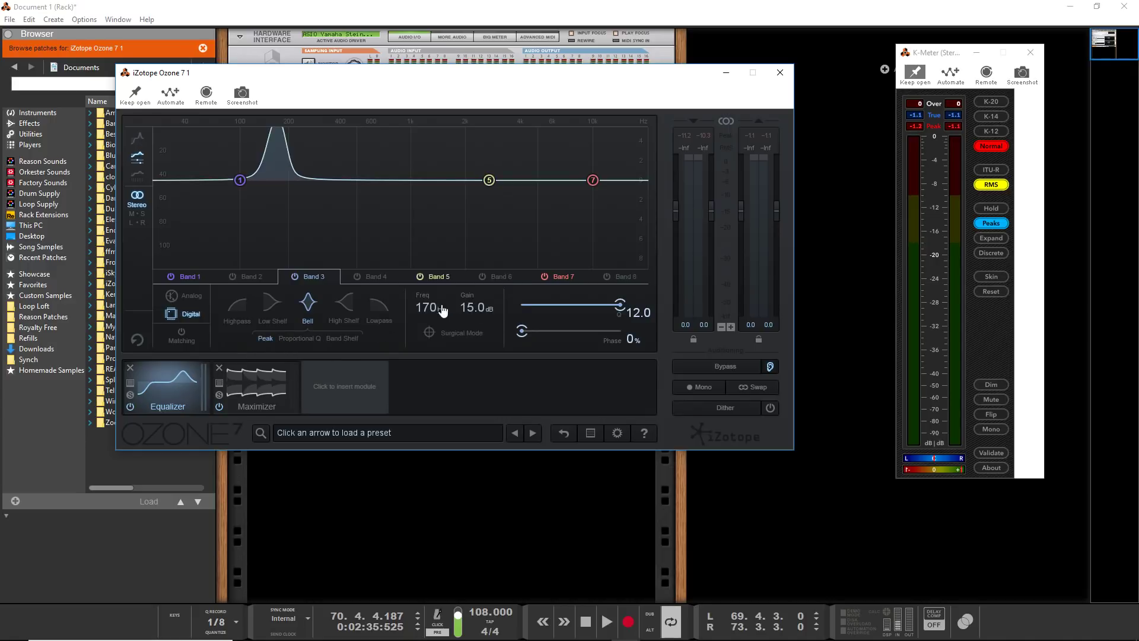
Sweep Band 3's frequency upward while the loop plays, then change its boost to a slight cut between 540 and 761 Hz
left_click_drag(442, 310, 462, 213)
key("space")
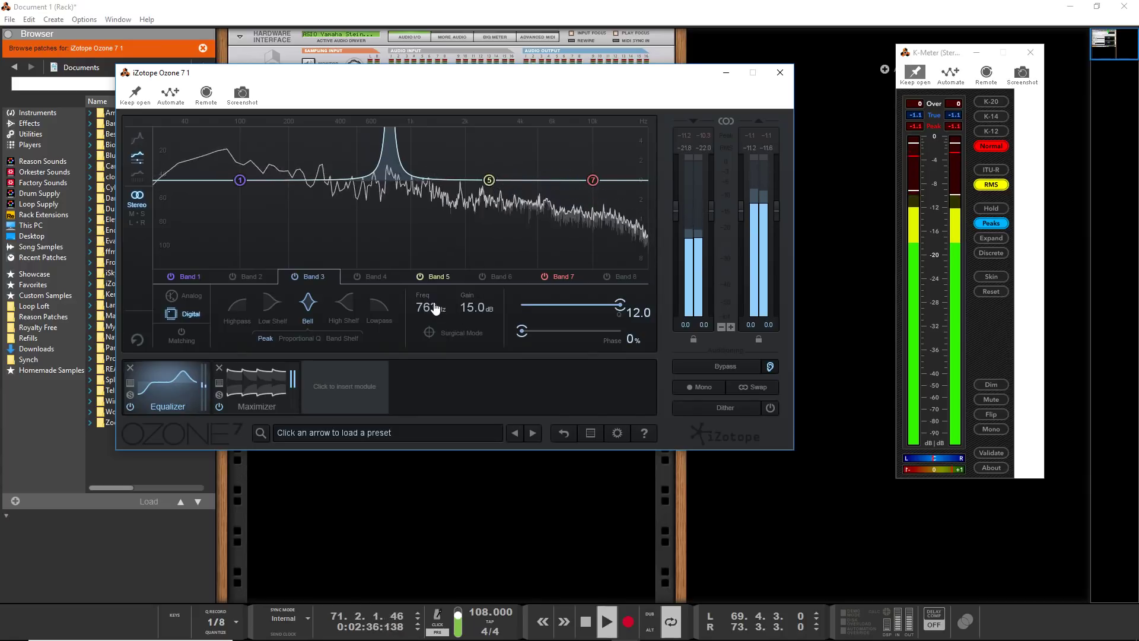
left_click_drag(435, 309, 464, 404)
Turn Equalizer Band 5 into a narrow boost with Q 12.0, gain 15.0 dB and frequency 1.31 kHz
left_click(489, 180)
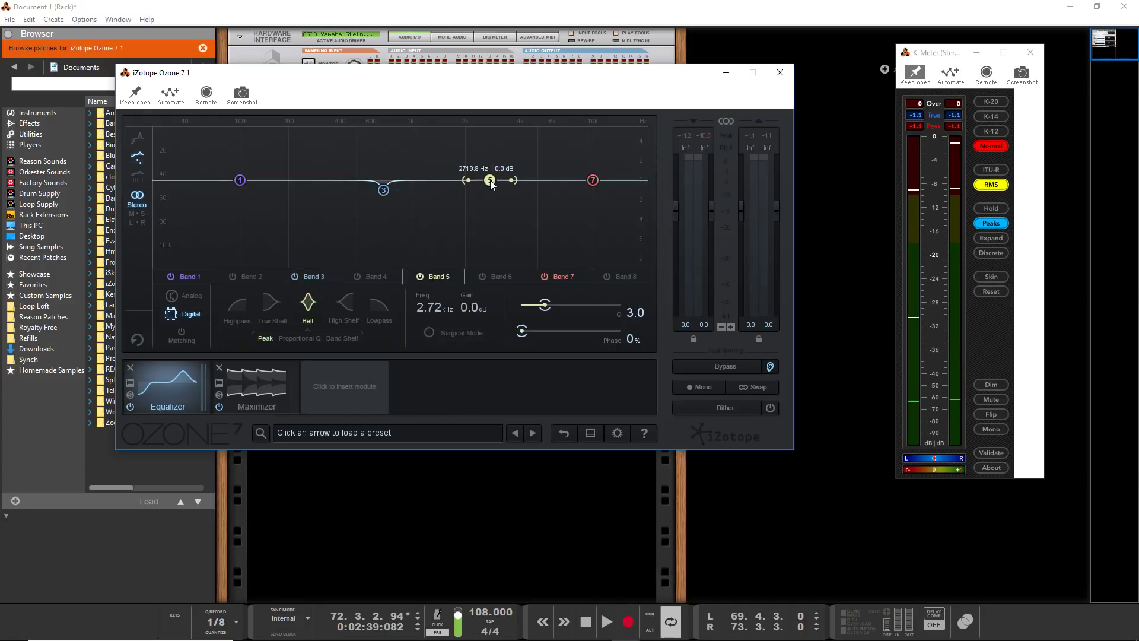
left_click_drag(544, 308, 756, 301)
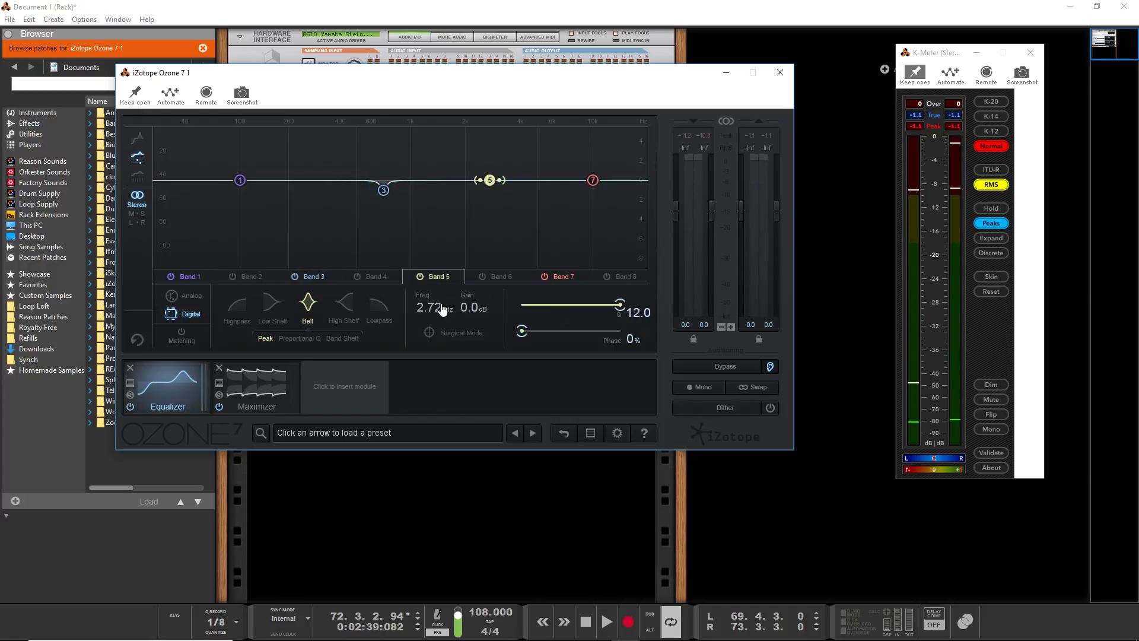
left_click_drag(464, 309, 476, 129)
left_click_drag(429, 312, 358, 307)
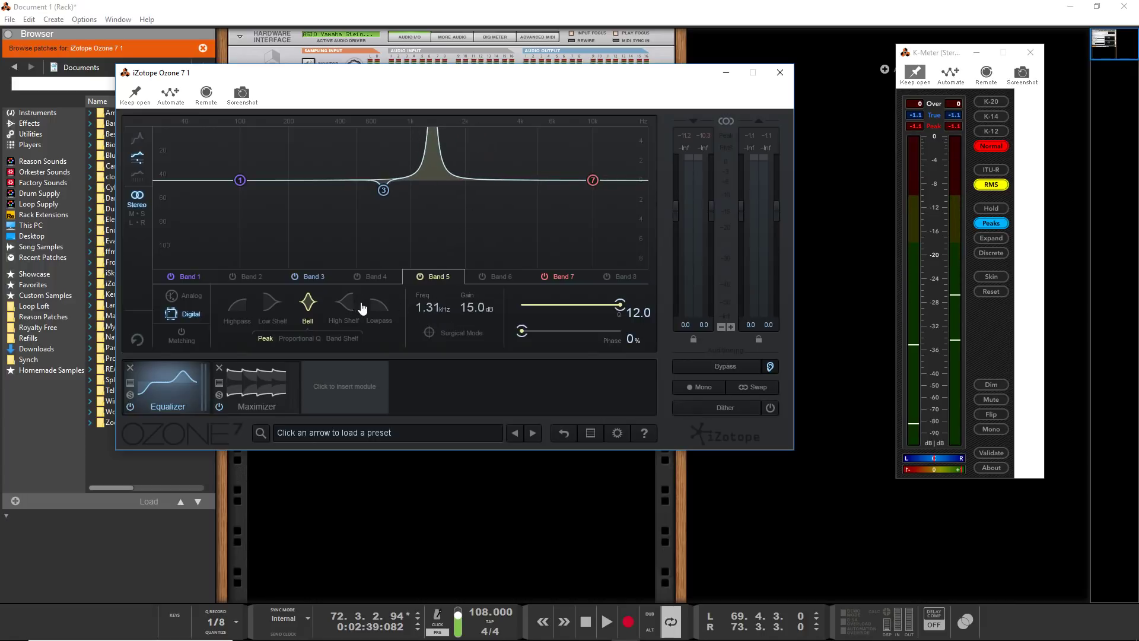
Sweep Band 5 through the upper mids during playback and settle on a -1.0 dB cut at 2.35 kHz
key("space")
left_click_drag(433, 312, 458, 273)
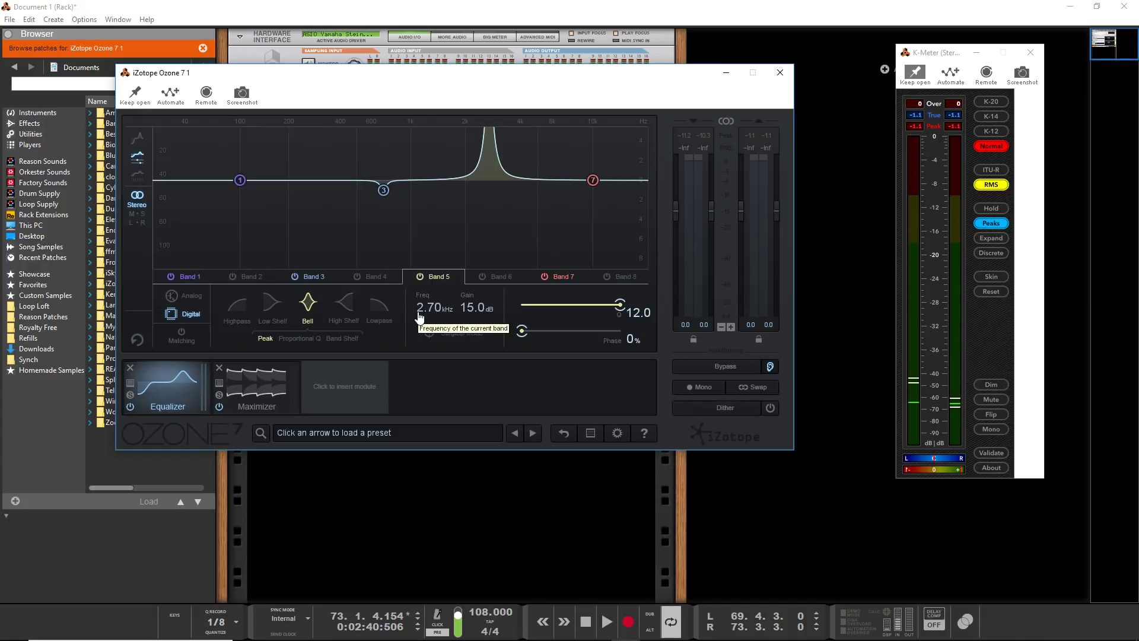
key("space")
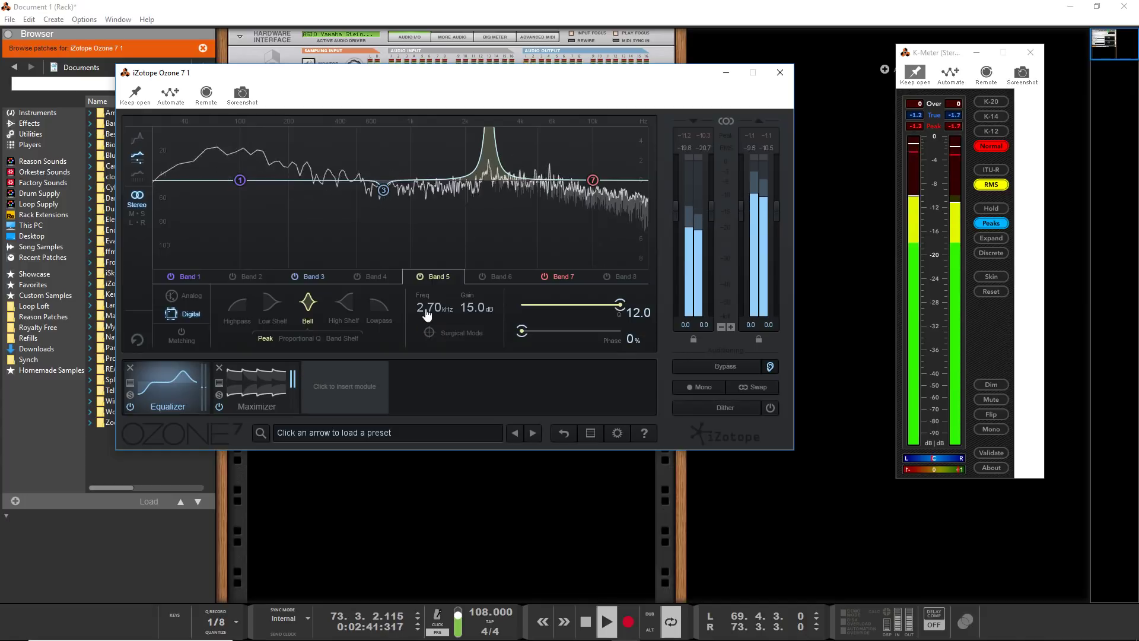
left_click_drag(419, 318, 469, 406)
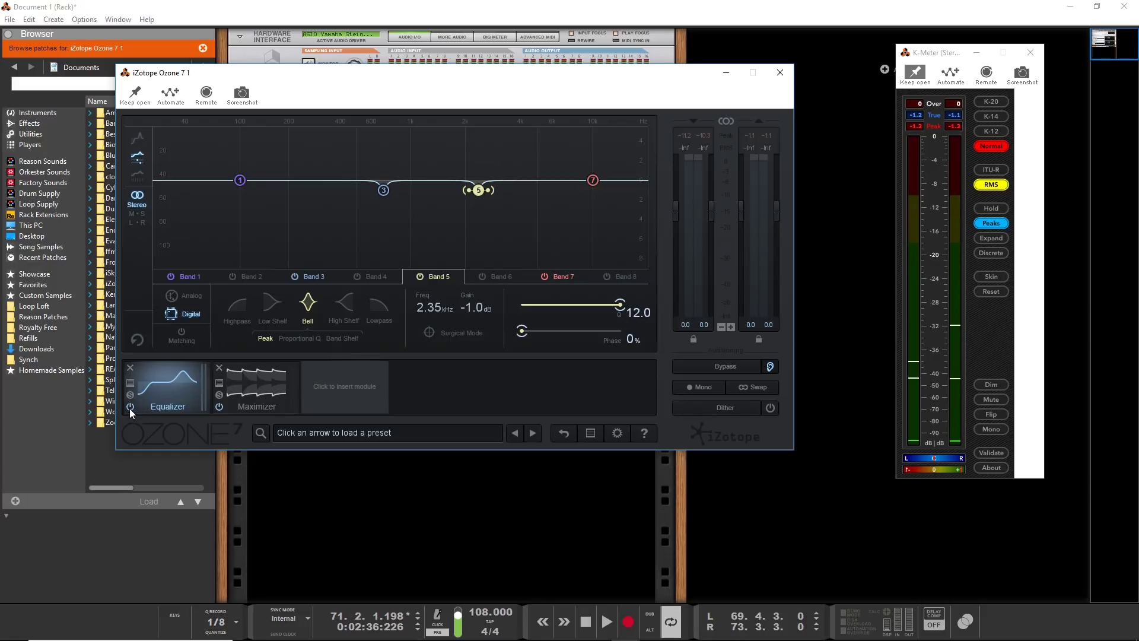
Play the loop and compare the mix with the Equalizer bypassed and active, leaving the Equalizer active
key("space")
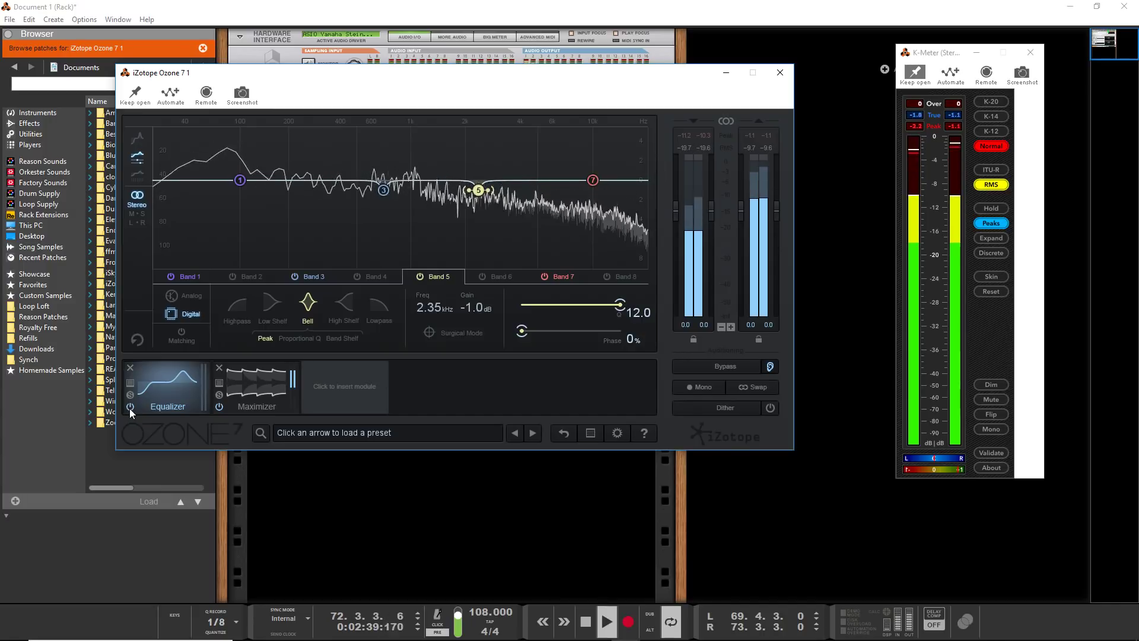
left_click(131, 407)
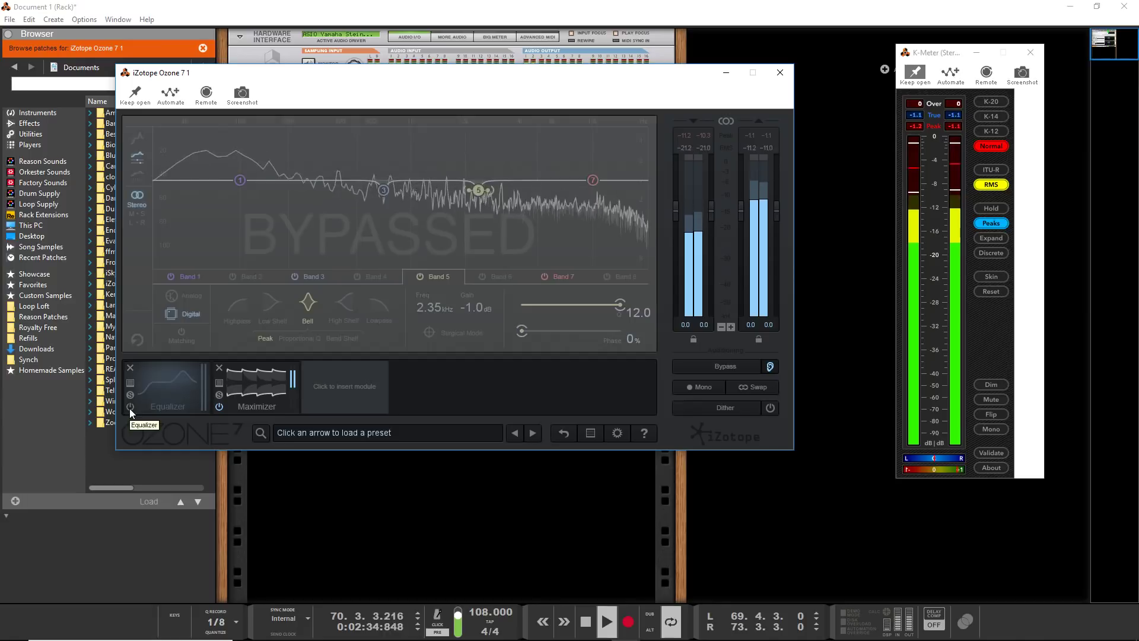
left_click(130, 407)
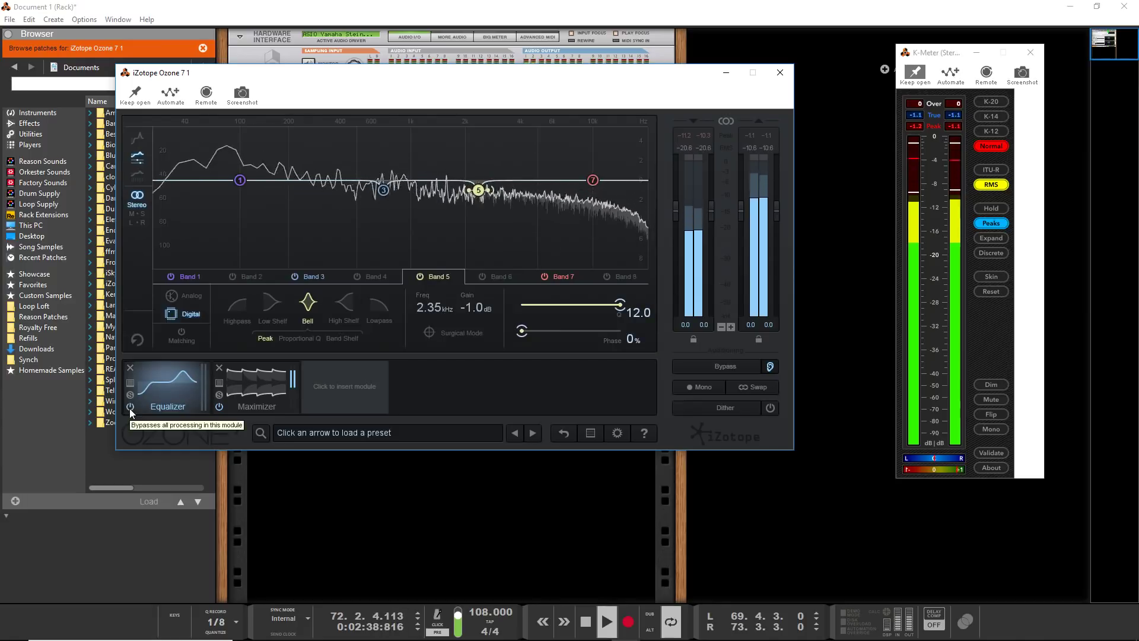
left_click(130, 407)
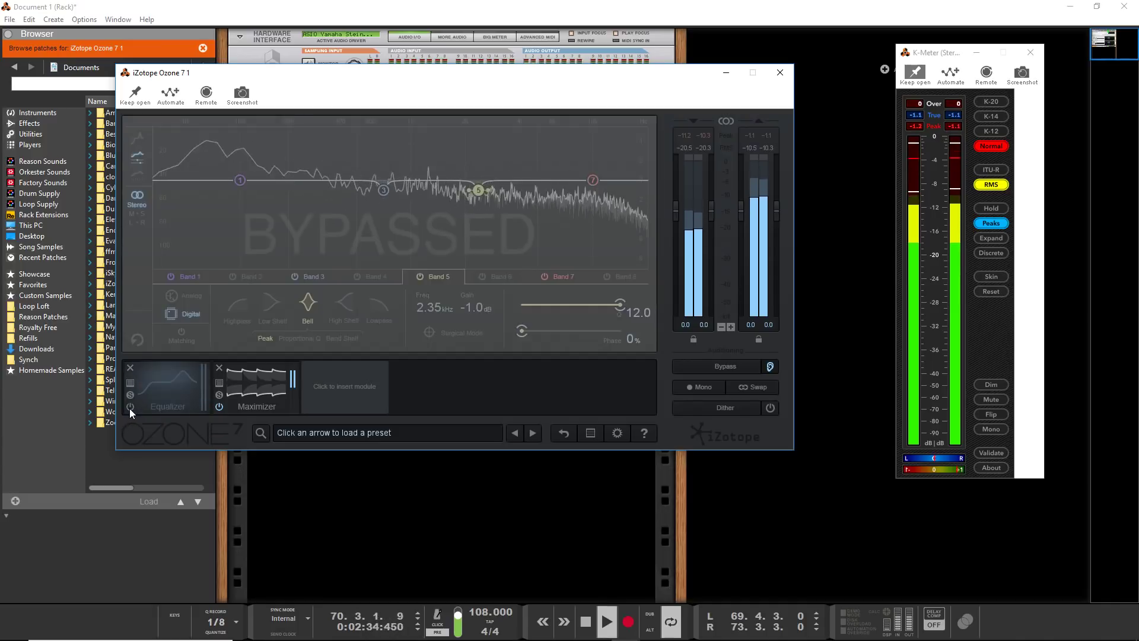
left_click(130, 407)
left_click(130, 407)
key("space")
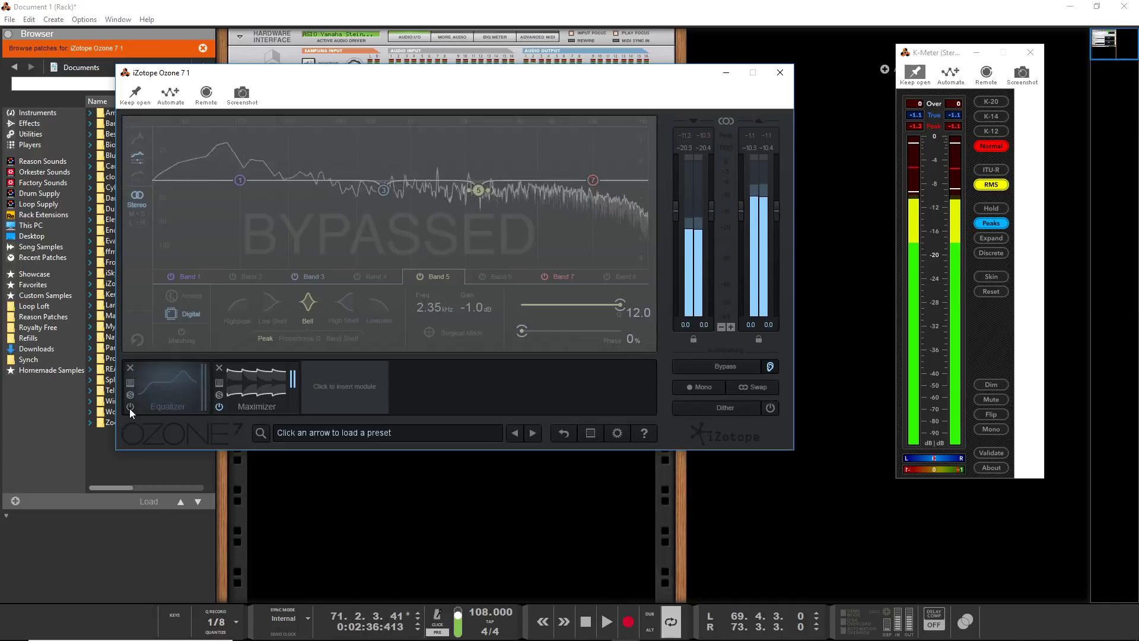
left_click(130, 407)
Add an Exciter module between the Equalizer and the Maximizer, with oversampling on
left_click(348, 383)
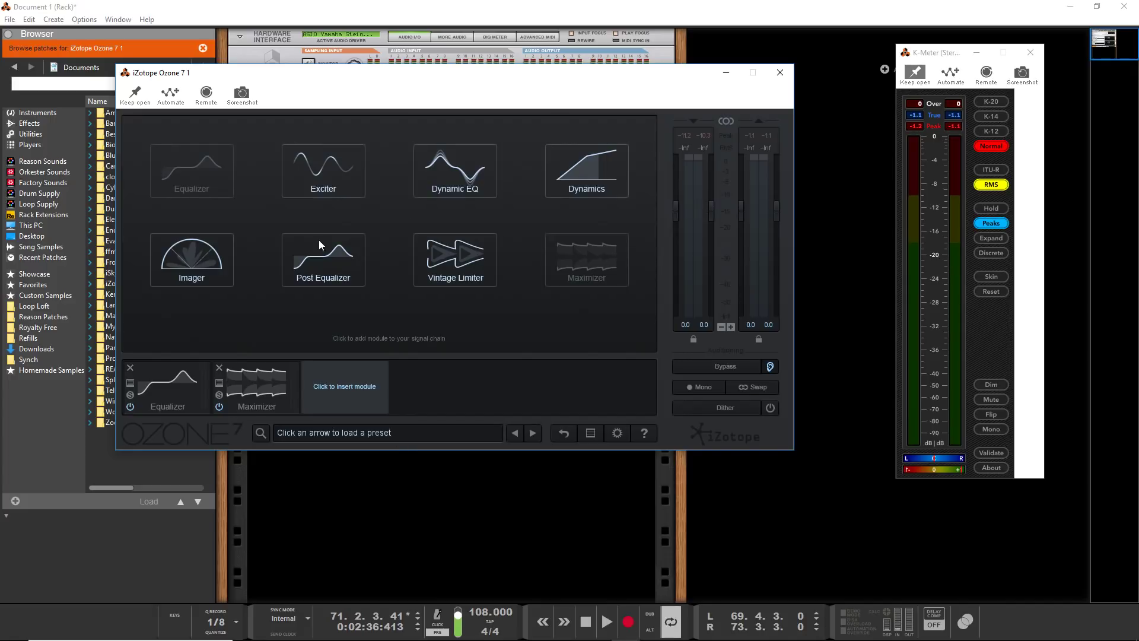
left_click(331, 174)
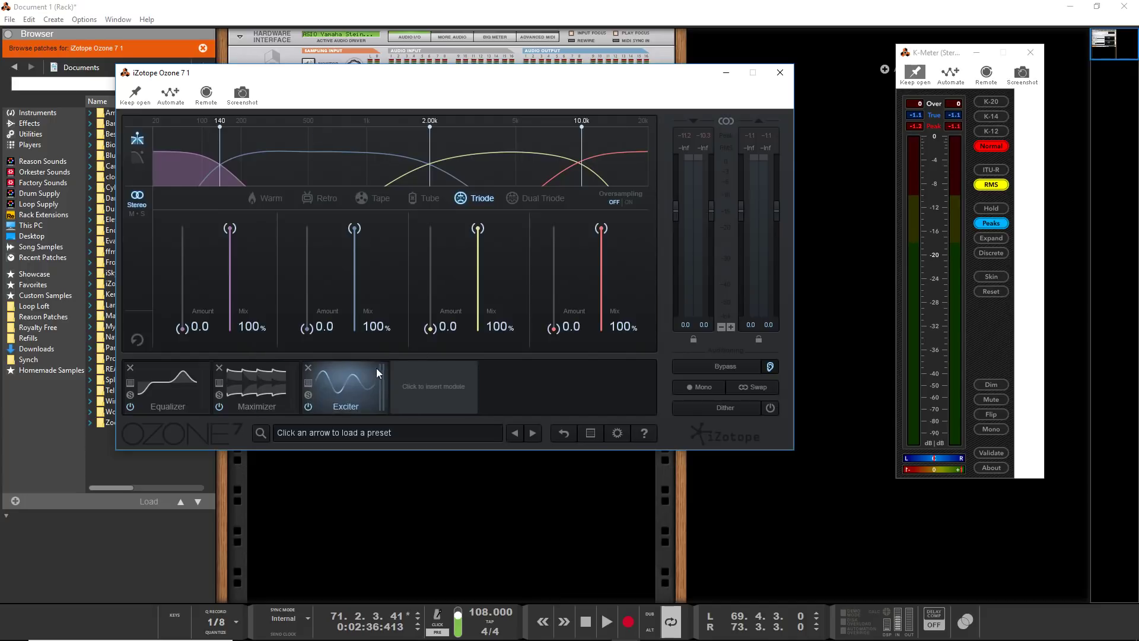
left_click_drag(376, 367, 276, 389)
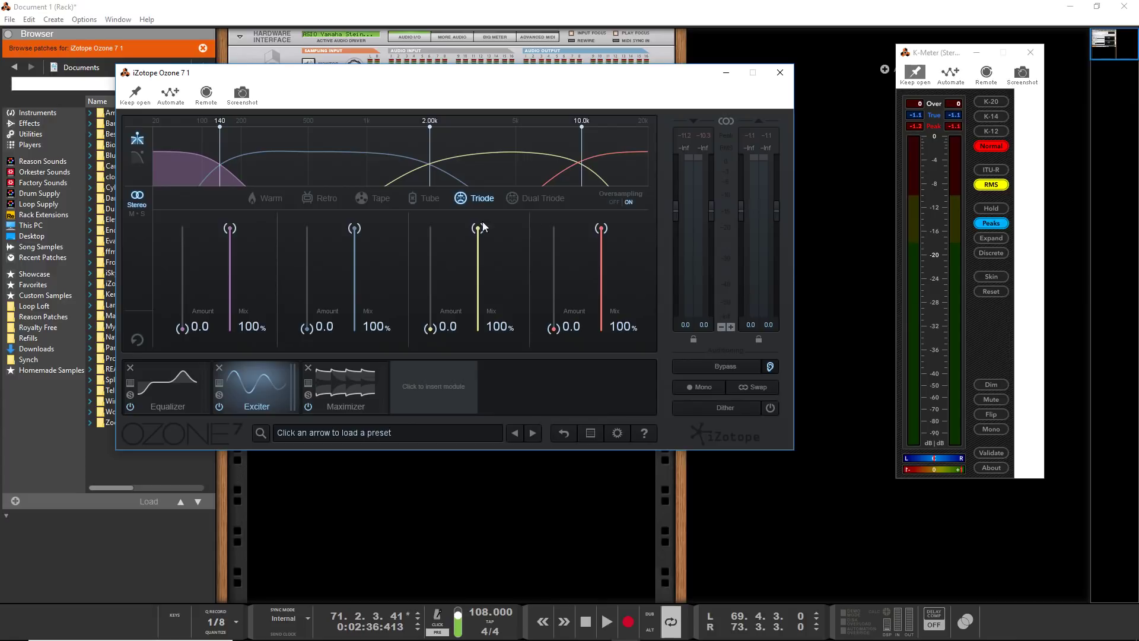
Set the Exciter to Tape with amounts of 2.5, 0.4, 0.5 and 2.6 from the lowest to the highest band
left_click(362, 198)
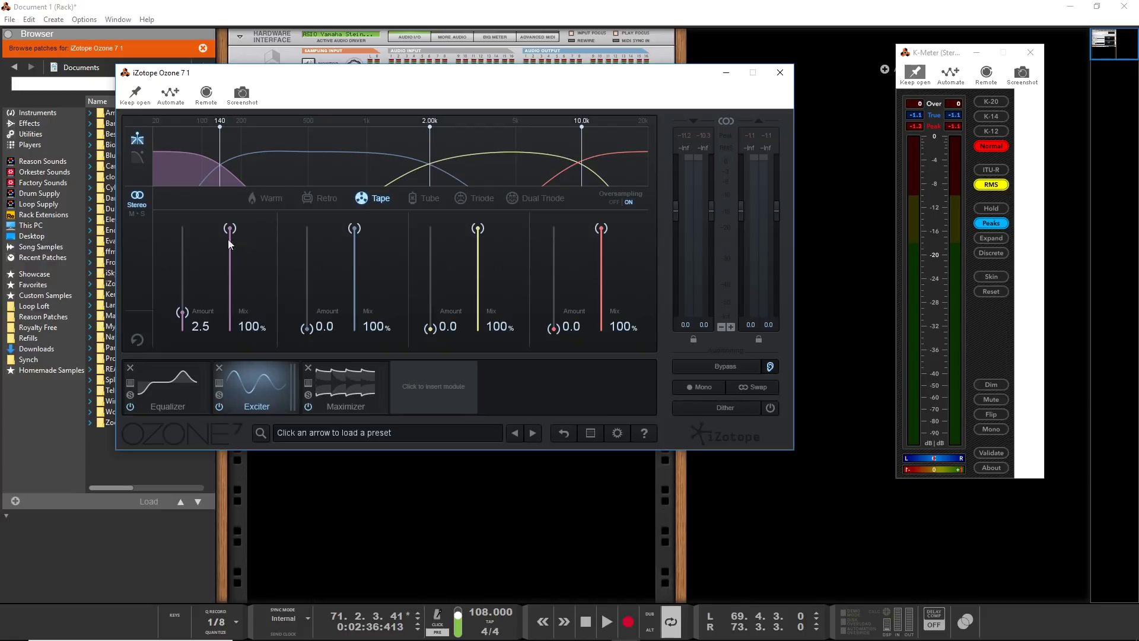
left_click_drag(555, 333, 561, 312)
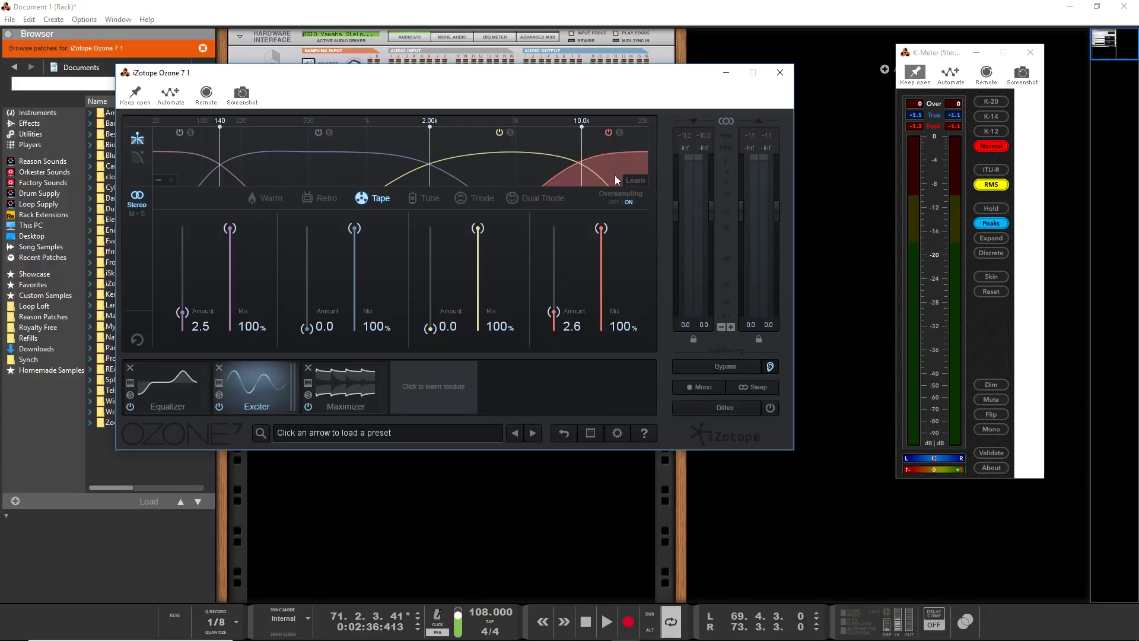
left_click_drag(313, 328, 312, 326)
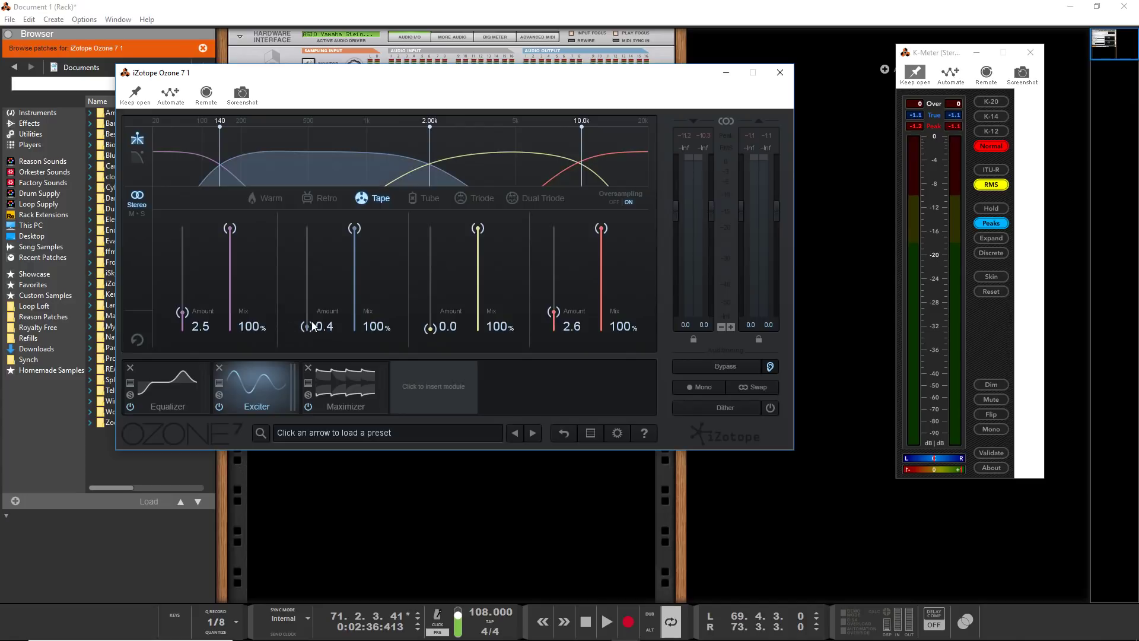
left_click_drag(434, 329, 432, 324)
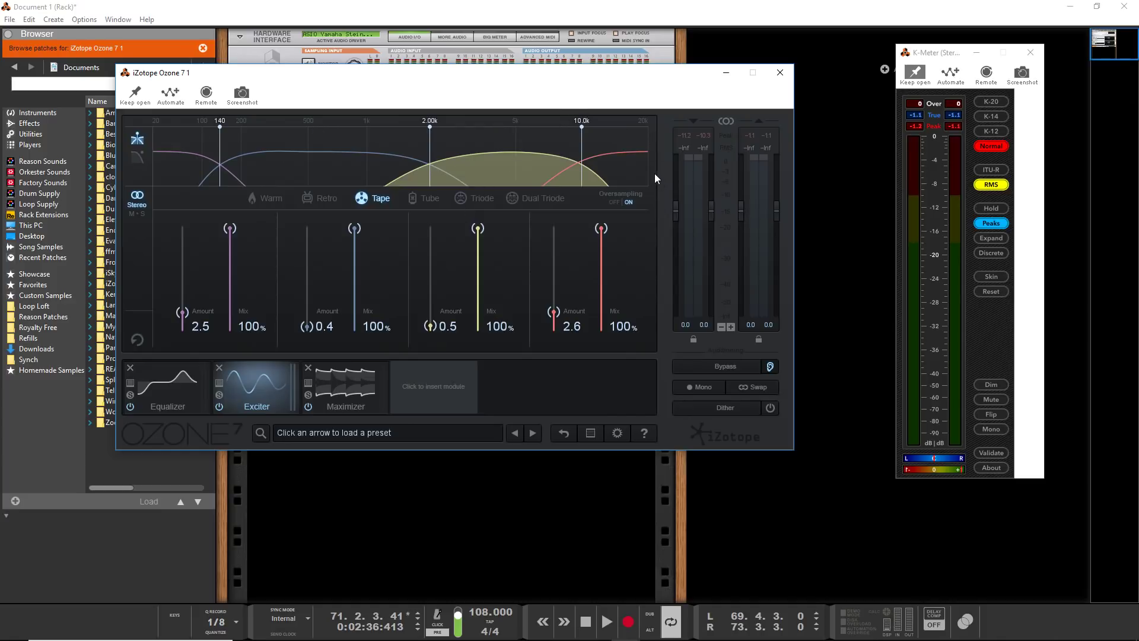
Let the Exciter learn its crossover points during playback, and compare the sound with the Exciter bypassed and active
left_click(633, 181)
key("space")
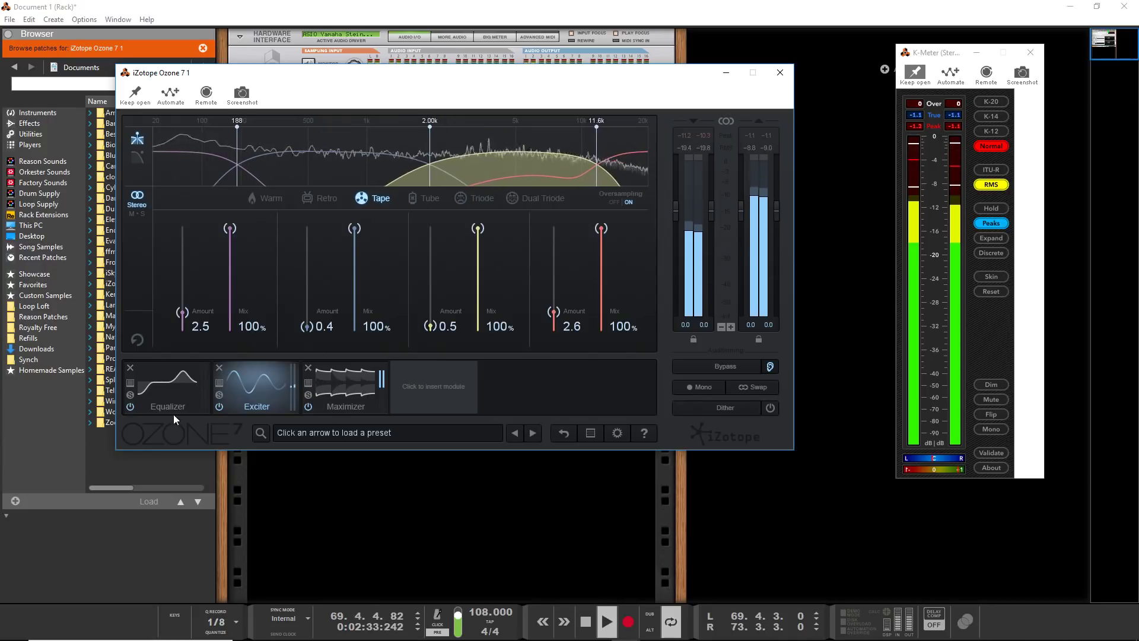
left_click(220, 407)
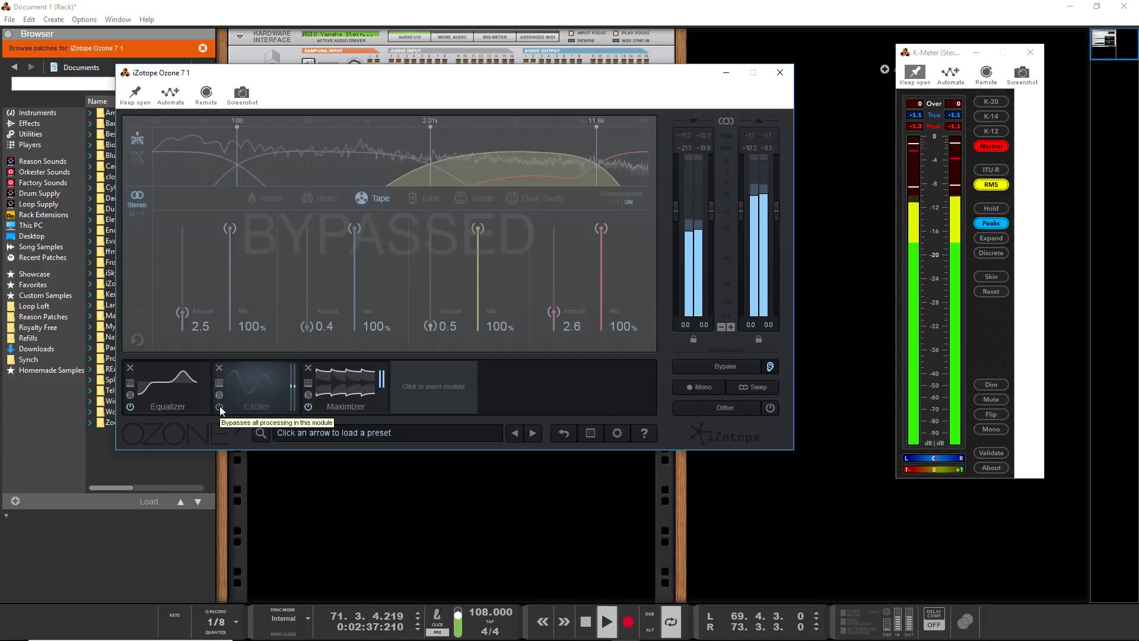
left_click(220, 406)
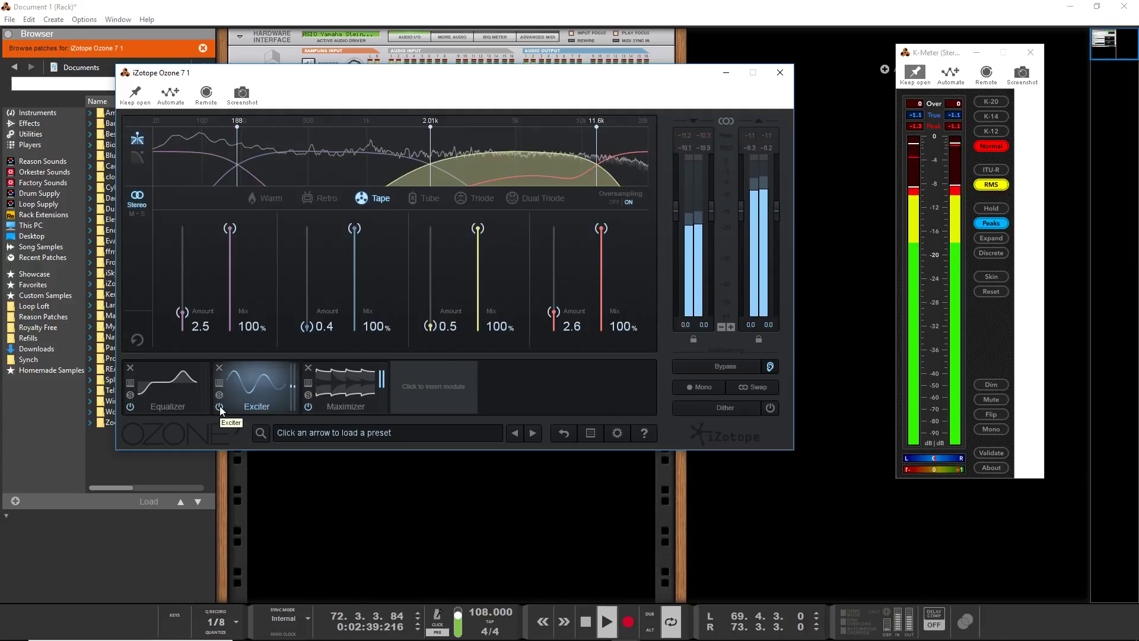
Raise the Exciter's highest band amount to 6.3 and audition Tube, Triode, Retro and Warm, choosing Dual Triode
left_click_drag(553, 311, 557, 287)
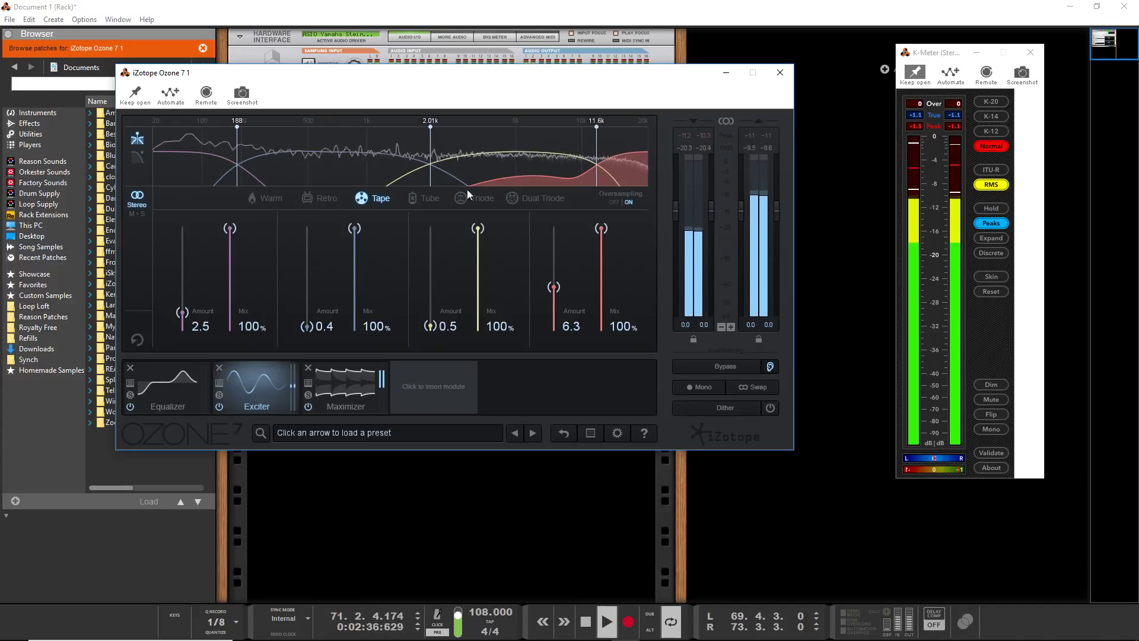
left_click(428, 196)
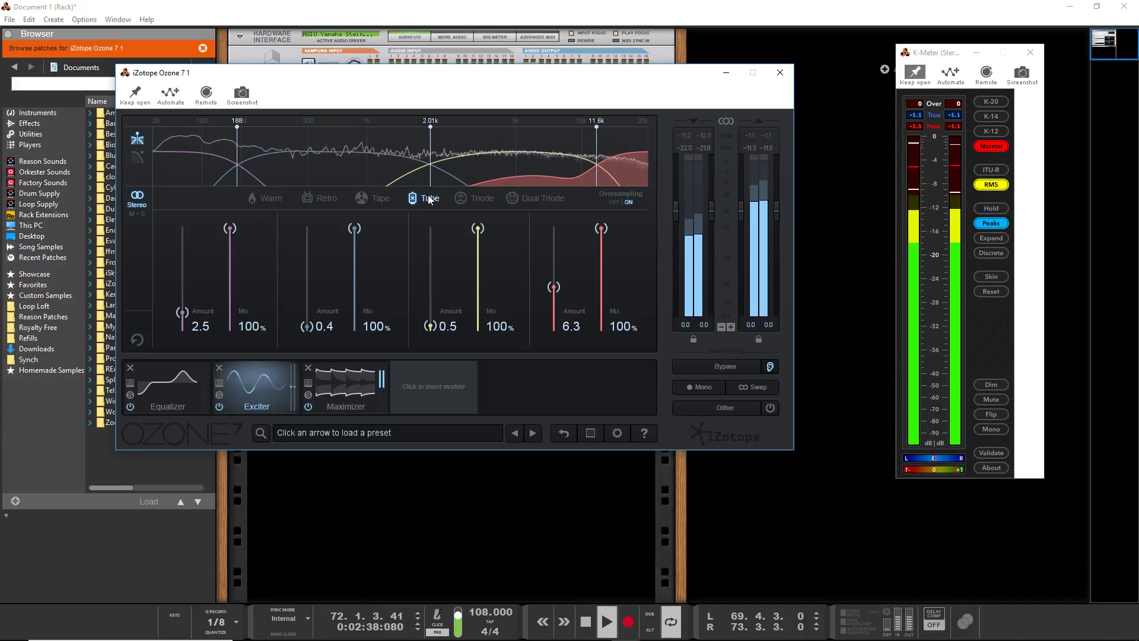
left_click(468, 197)
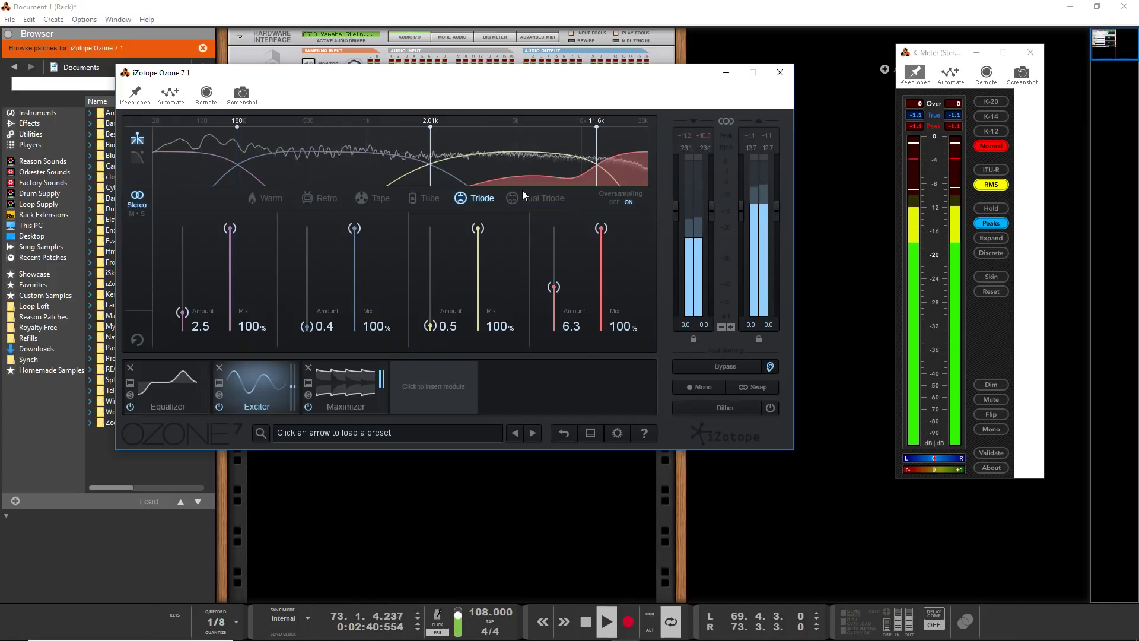
left_click(515, 198)
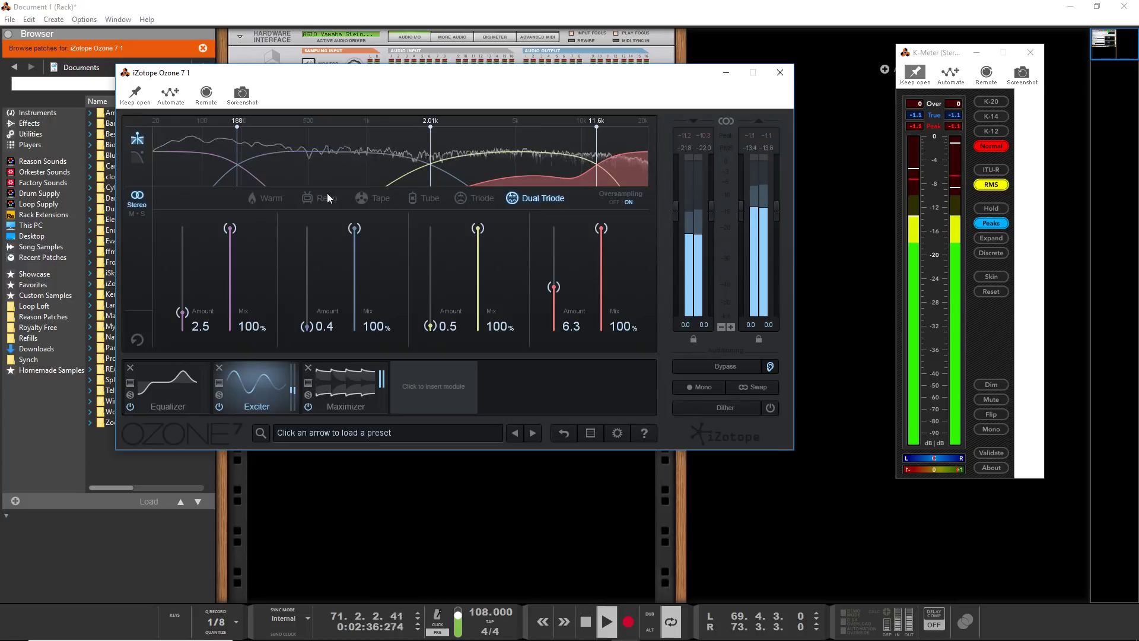
left_click(308, 199)
left_click(261, 193)
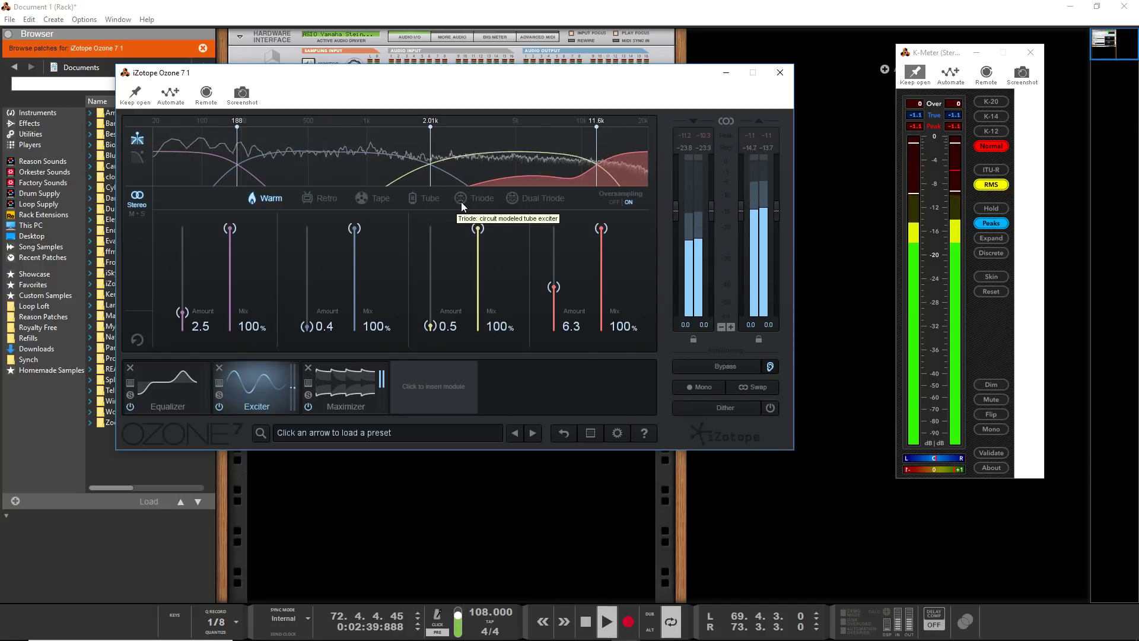
left_click(519, 202)
Raise the highest band's amount to 15.0, solo that band and audition the Triode, Tube, Tape and Warm modes
left_click_drag(555, 287, 558, 231)
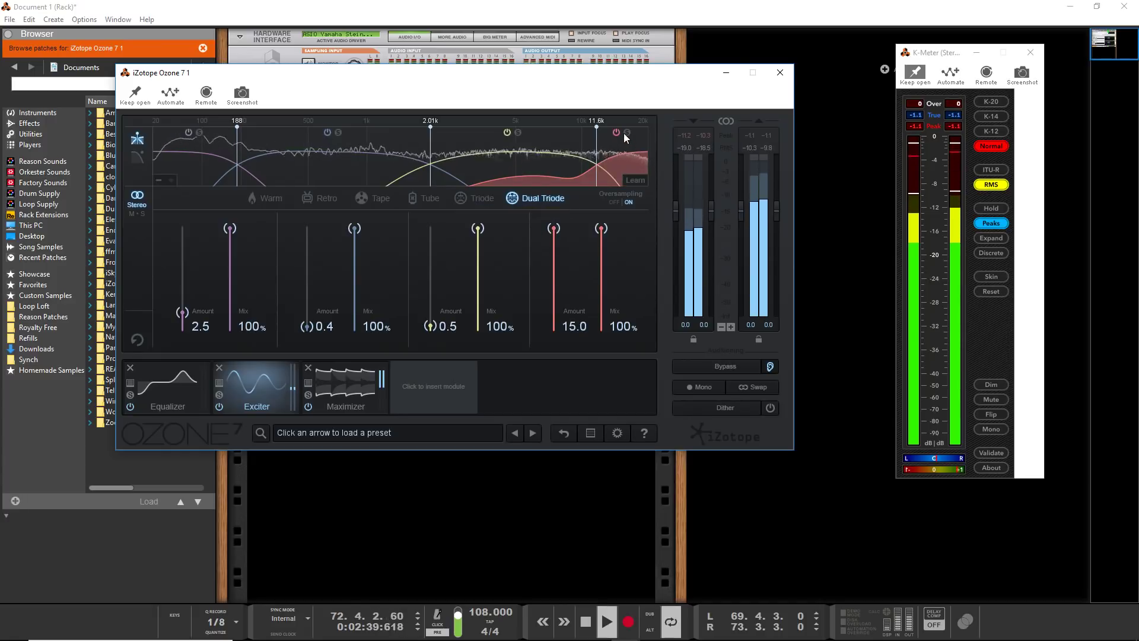
left_click(626, 134)
left_click(482, 198)
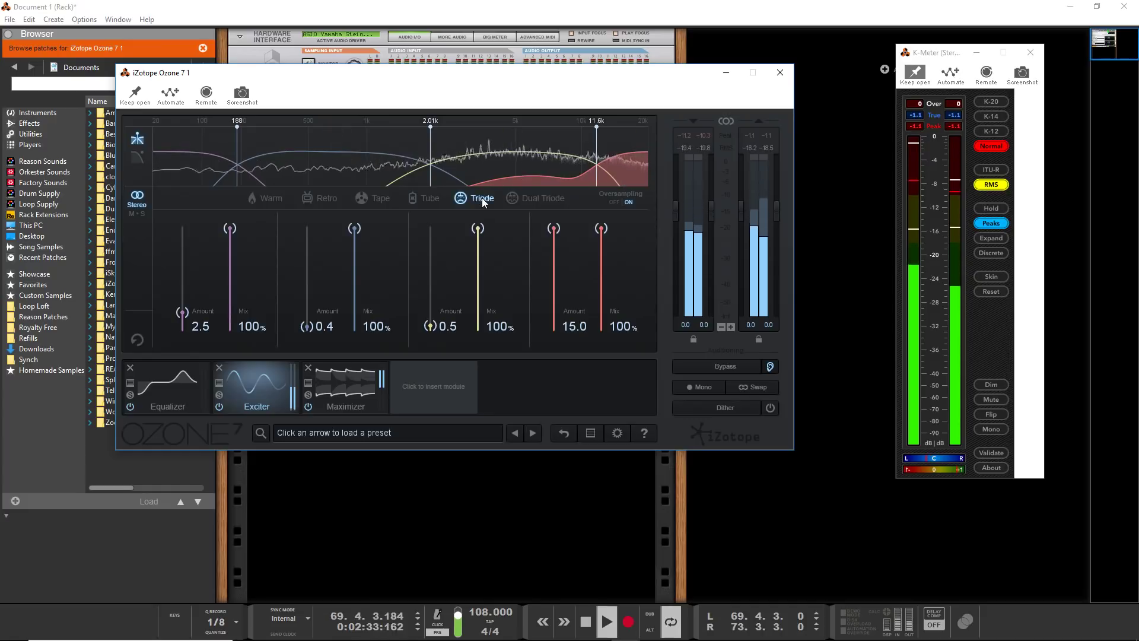
left_click(423, 196)
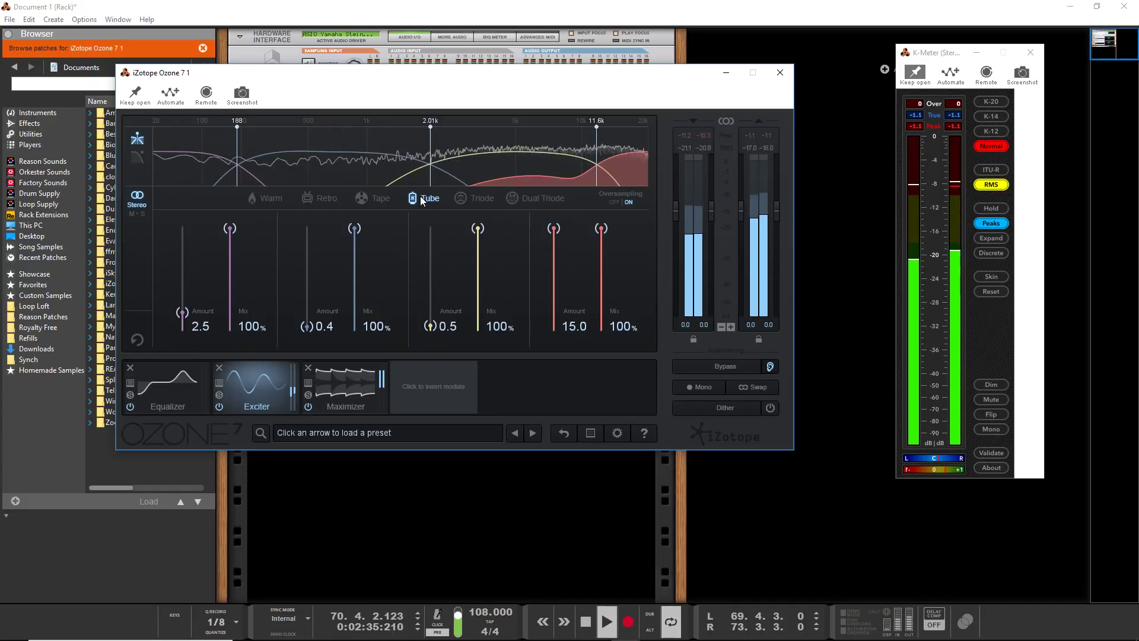
left_click(369, 198)
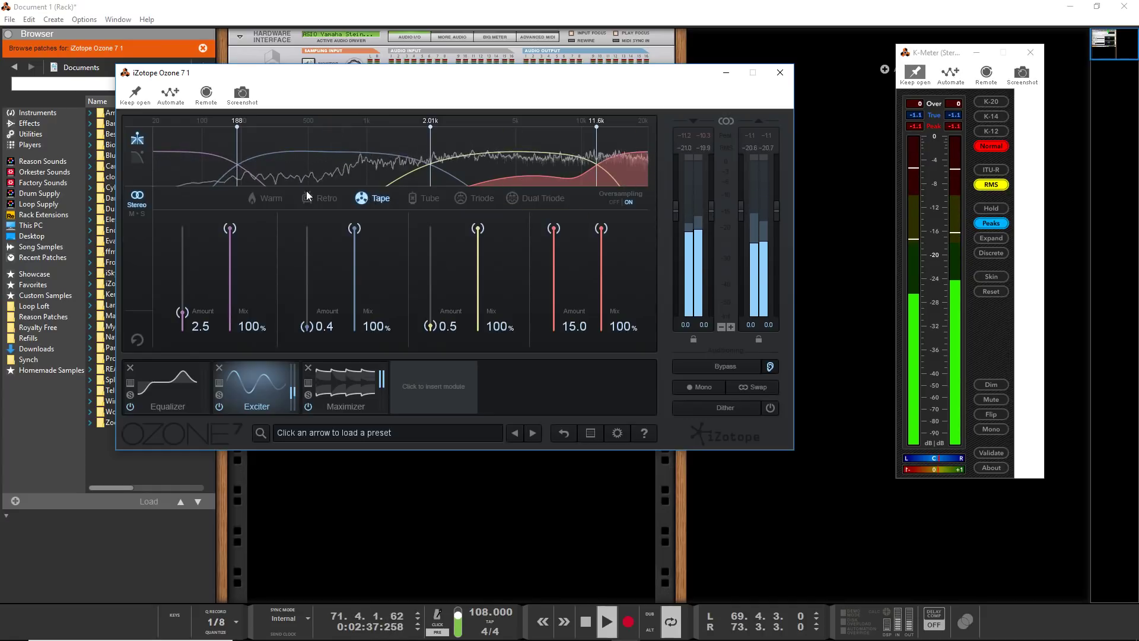
left_click(257, 201)
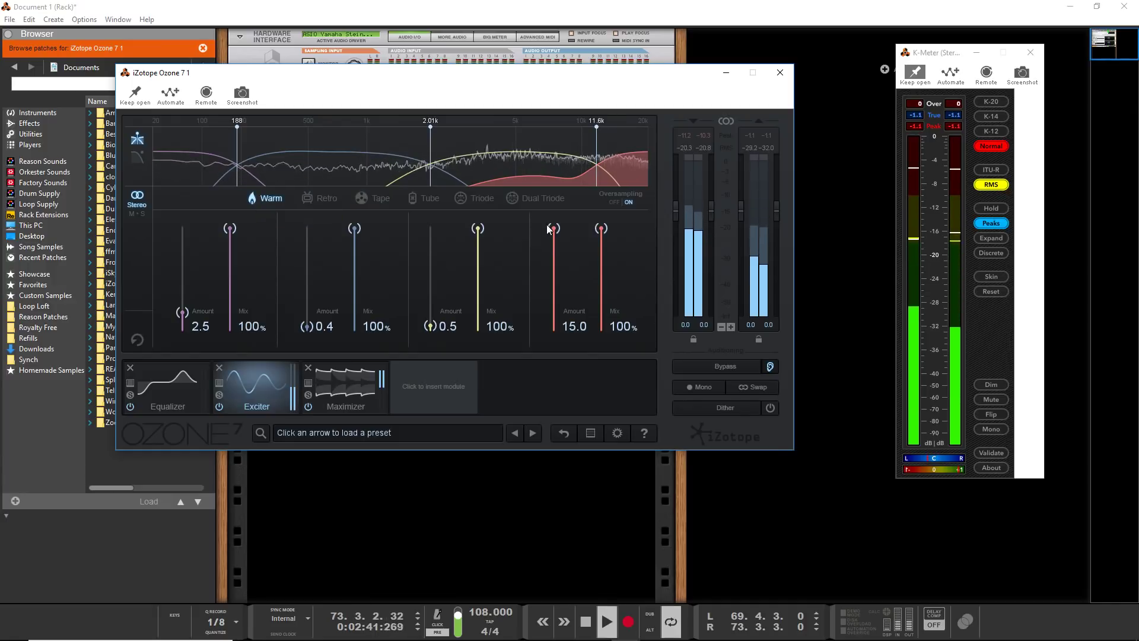
Set the highest band's amount to 8.9 in Dual Triode mode and take the band out of solo
left_click_drag(554, 228, 560, 269)
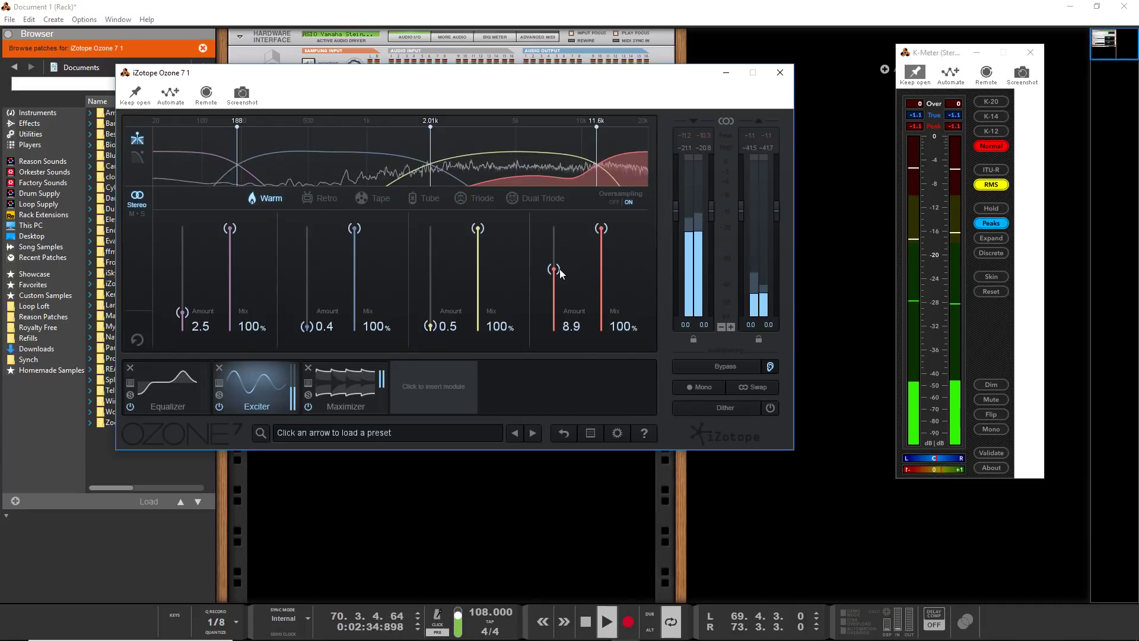
left_click(512, 199)
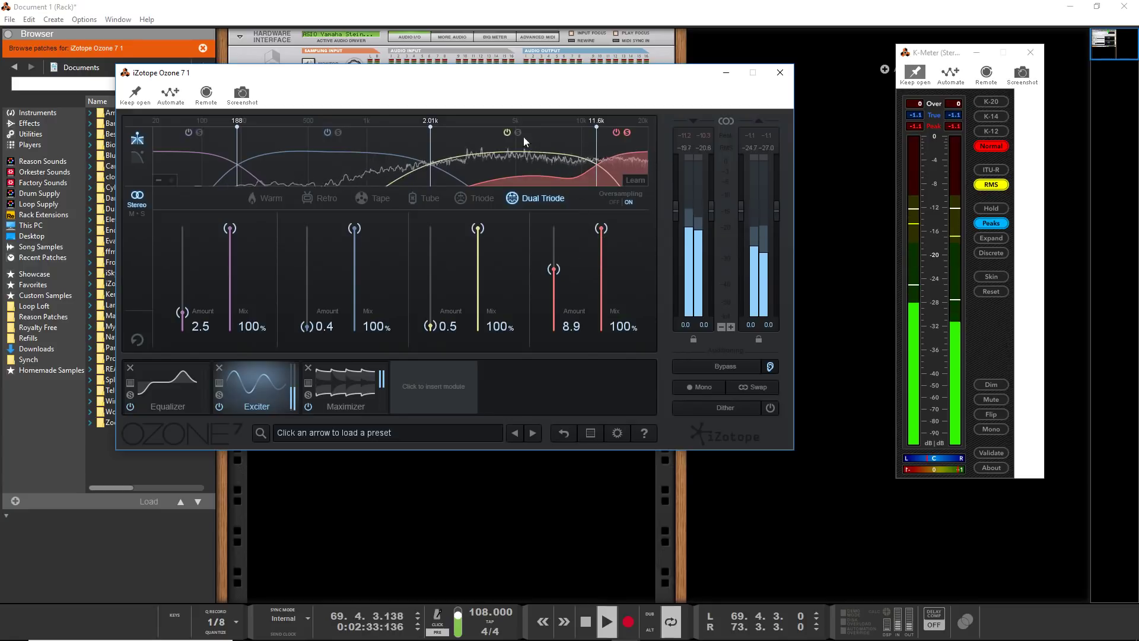
left_click(627, 133)
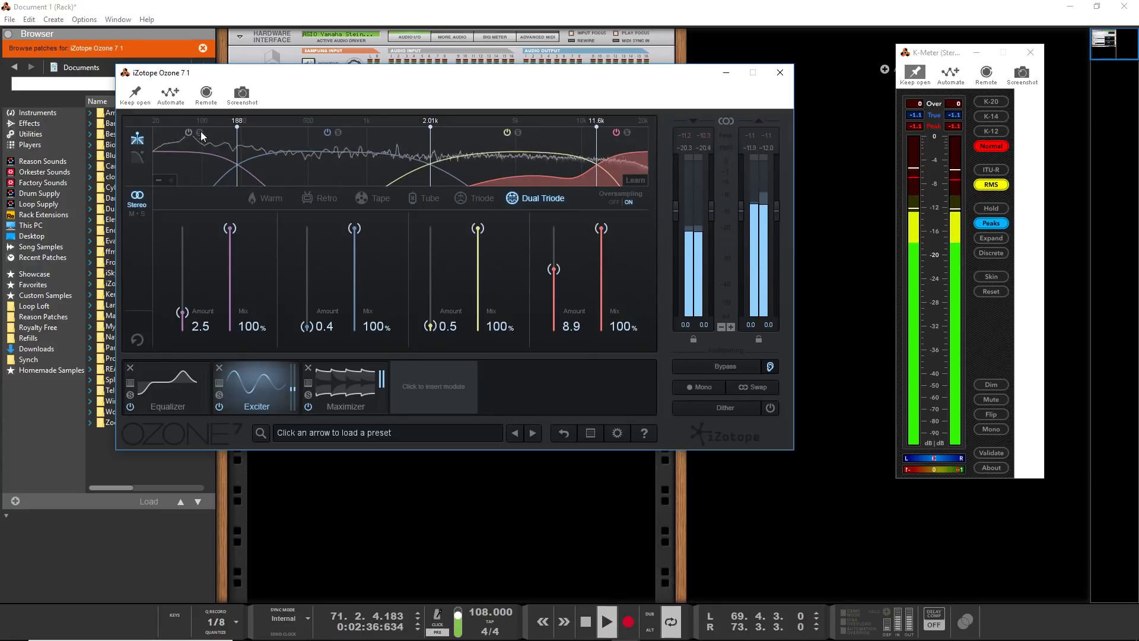
Audition the Exciter's lowest band in solo, set its amount to 5.8 and stop playback
left_click_drag(204, 321, 205, 290)
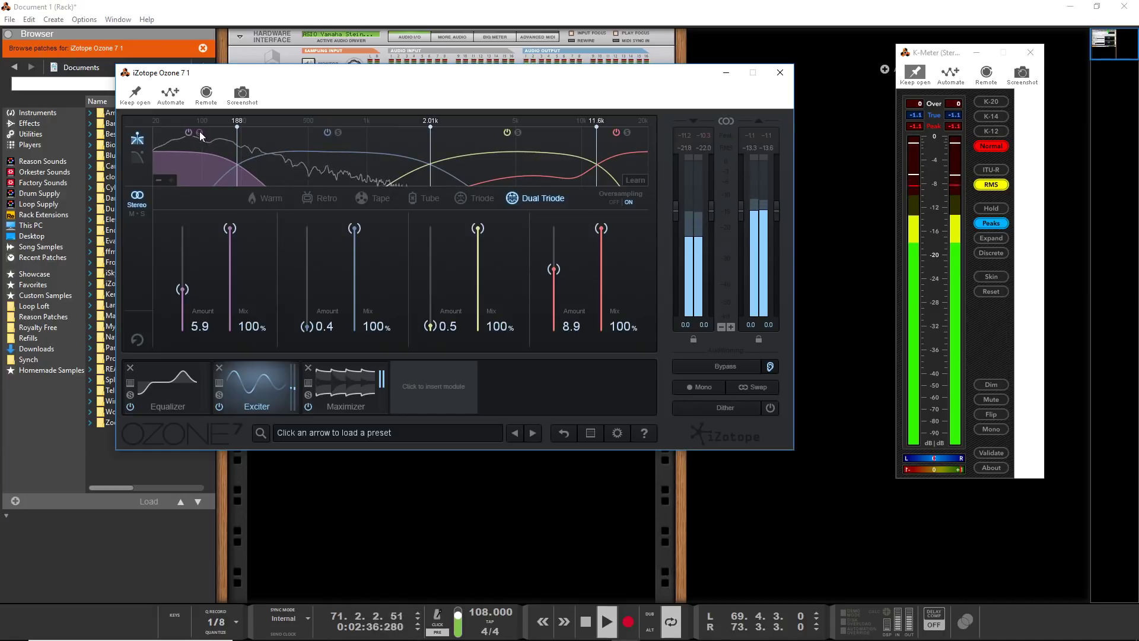
left_click_drag(183, 291, 189, 292)
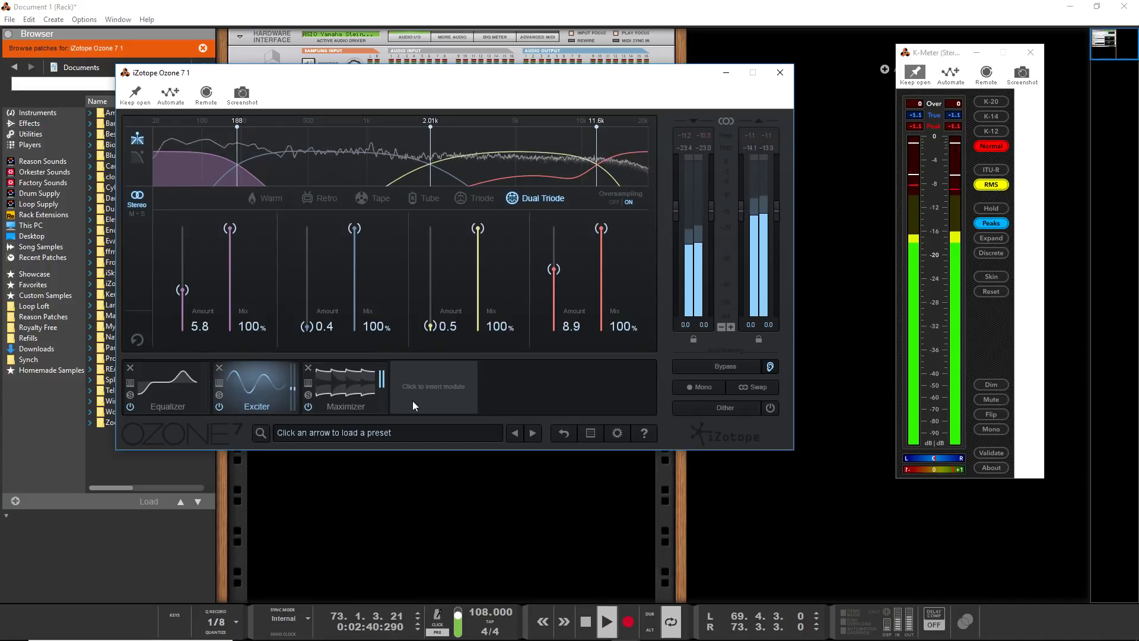
key("space")
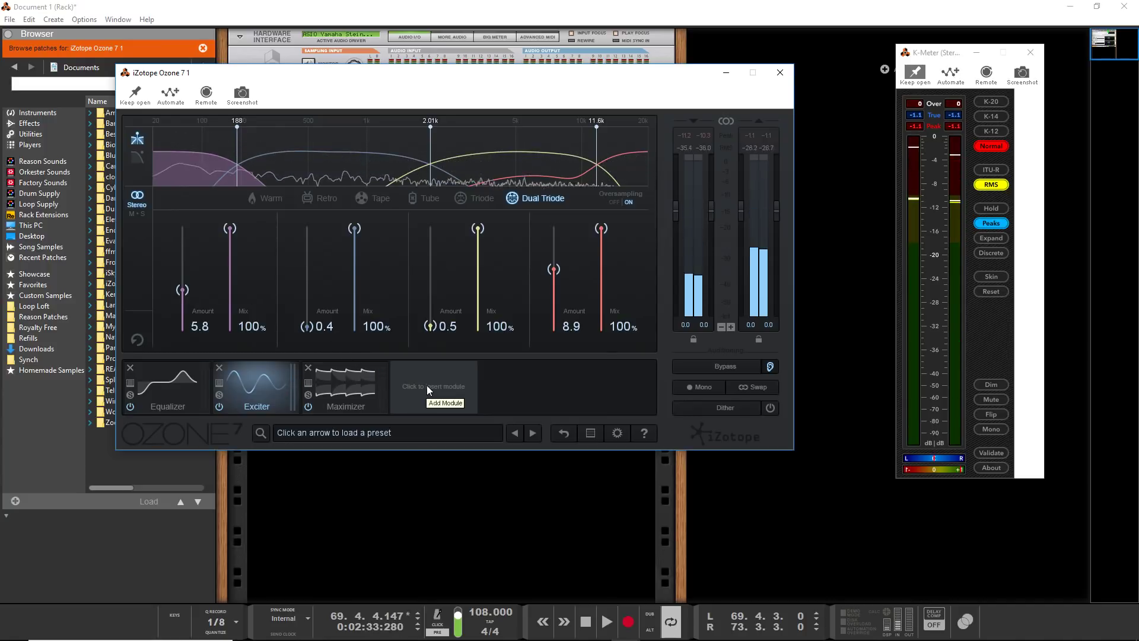
Add a Dynamics module showing all bands at the end of the chain, and open the choice of further modules
left_click(434, 386)
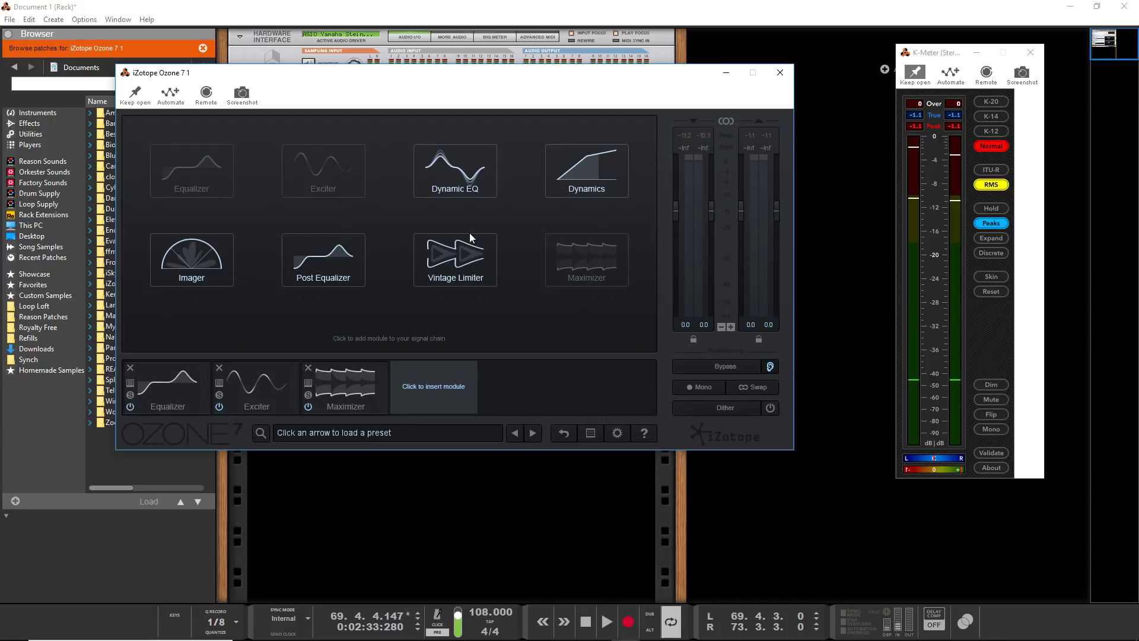
left_click(579, 166)
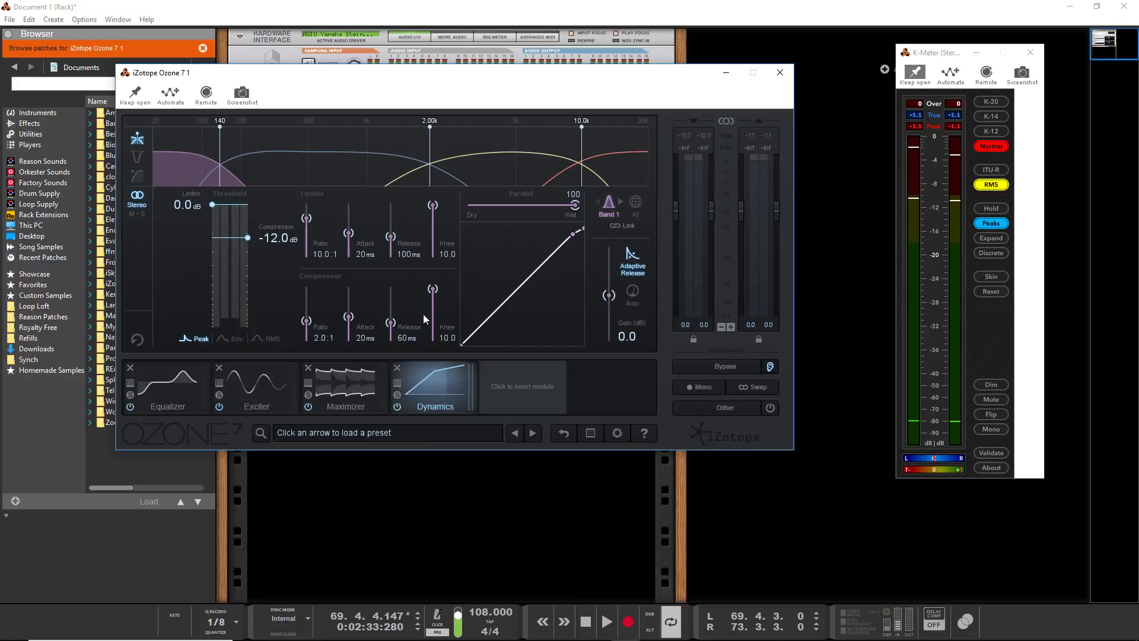
left_click(635, 203)
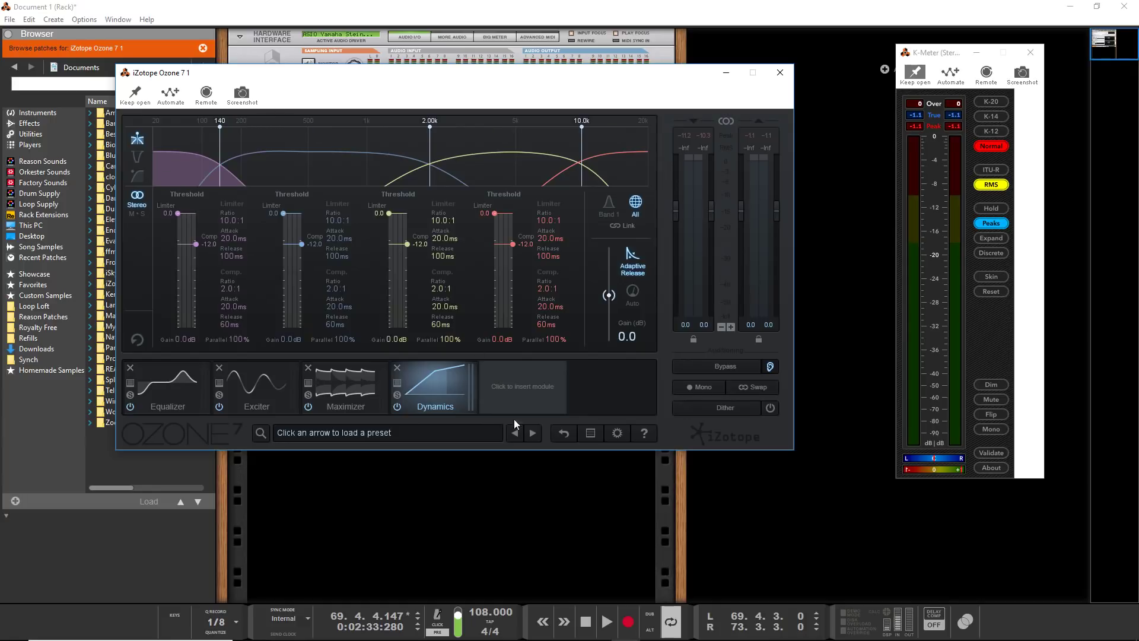
left_click(521, 395)
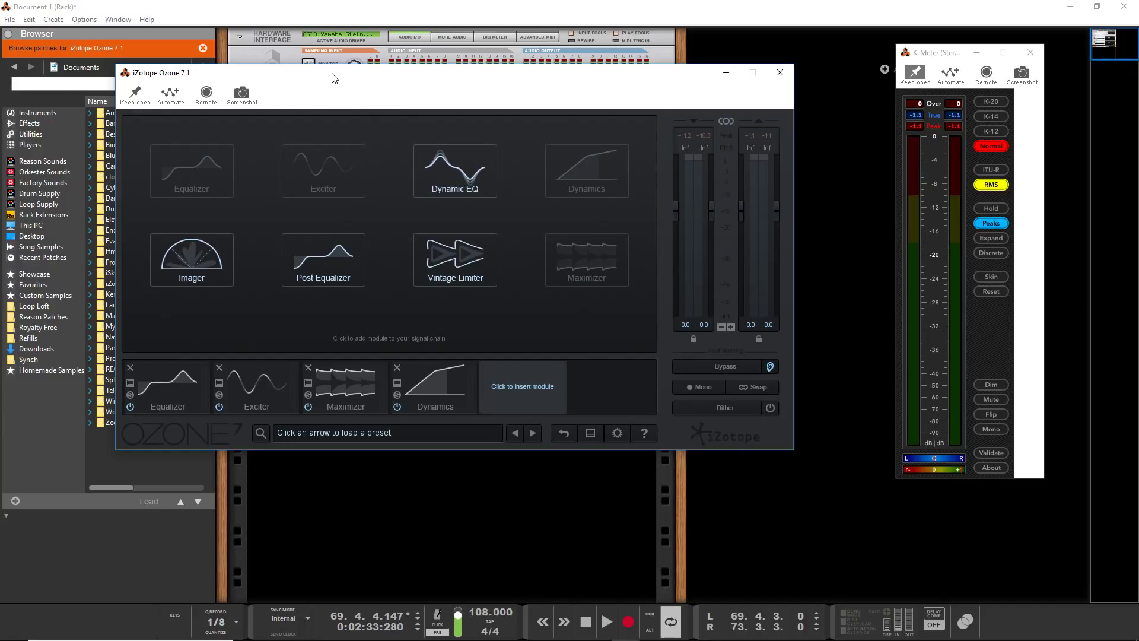
Add a Waves SSLComp Stereo effect to the master insert effects and move it ahead of iZotope Ozone 7
left_click_drag(334, 78, 659, 204)
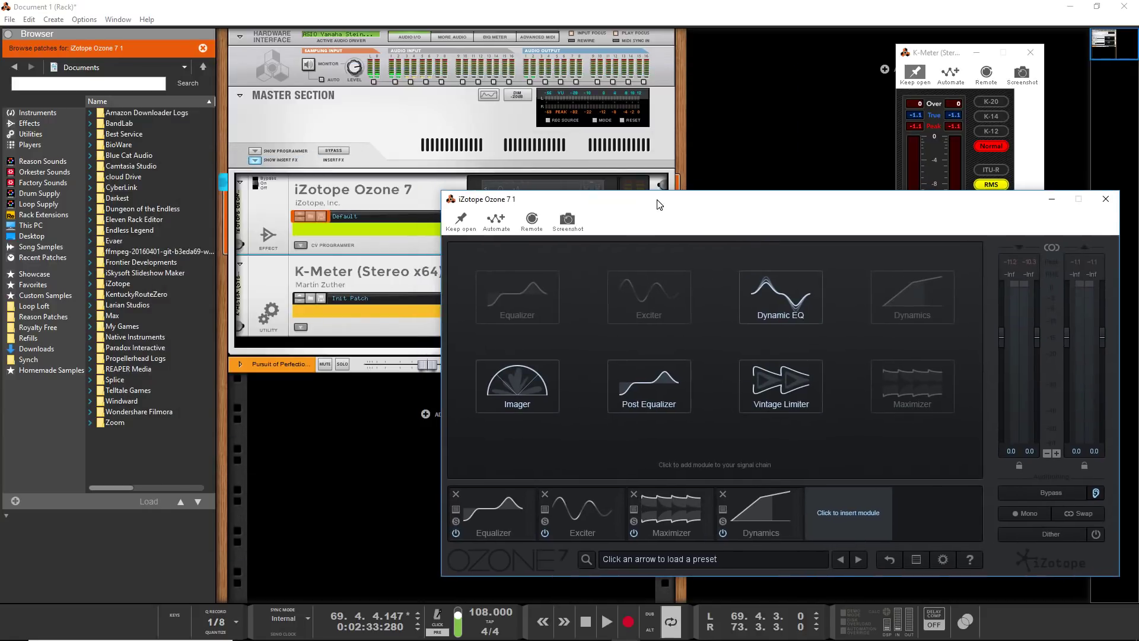
right_click(337, 192)
mouse_move(407, 339)
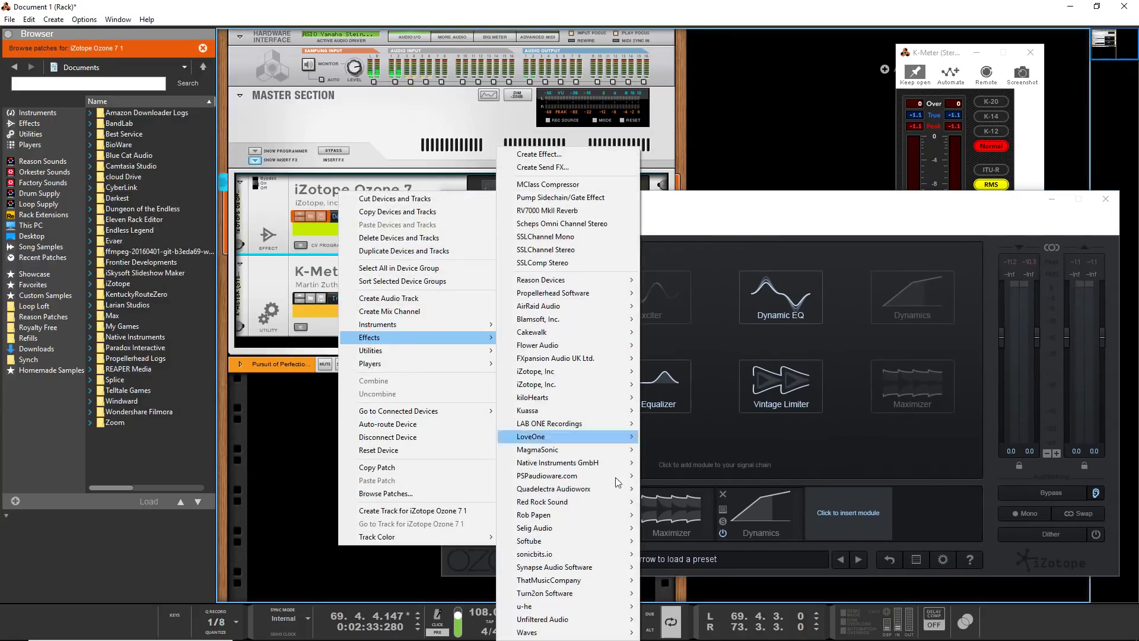
mouse_move(619, 633)
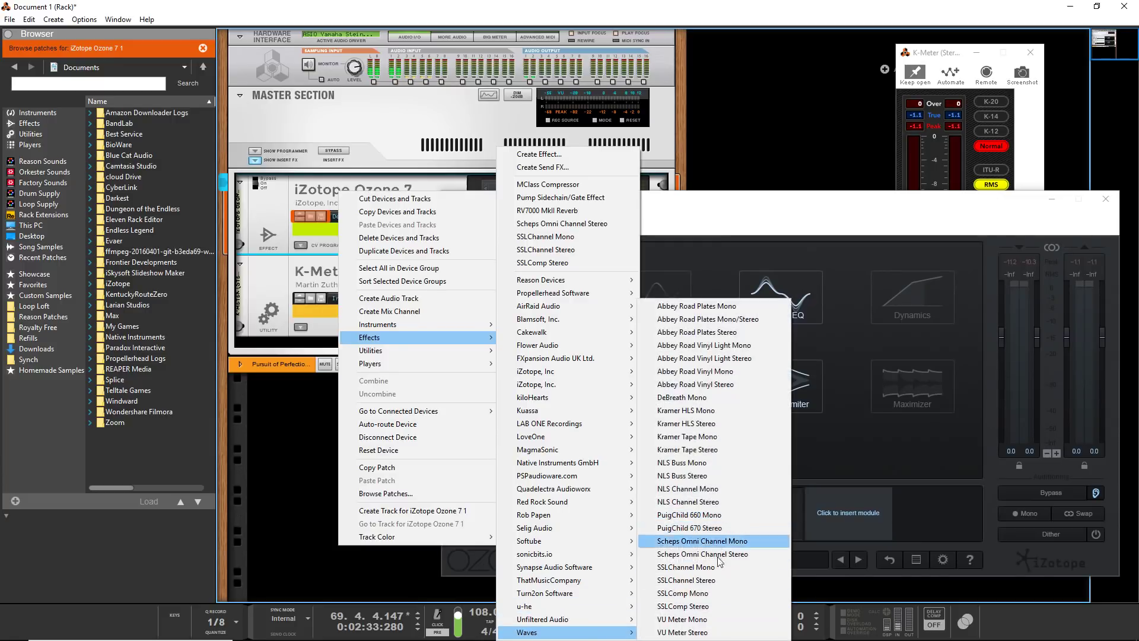
left_click(705, 607)
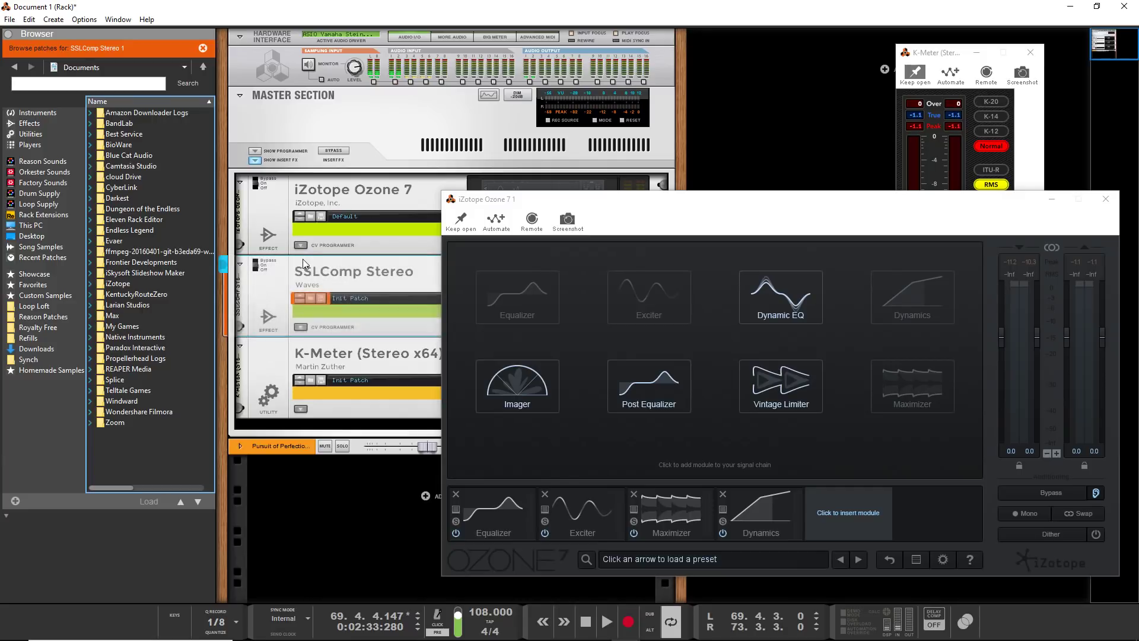
left_click_drag(308, 271, 512, 240)
Open SSLComp Stereo and load Dave Pensado's factory preset Pensado ONE
left_click(514, 247)
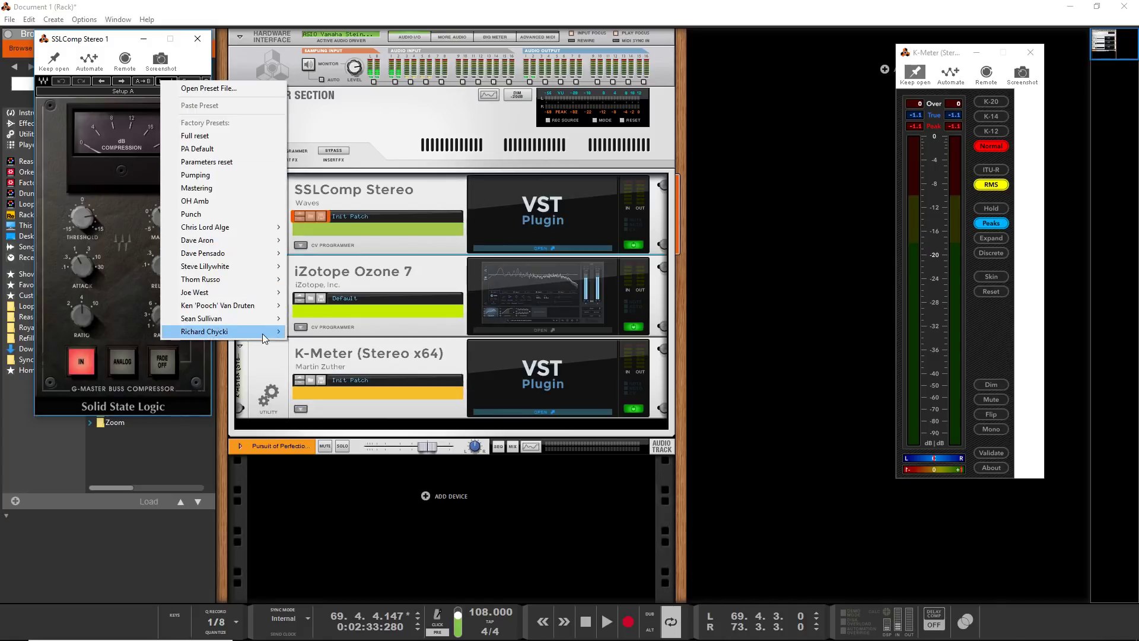
mouse_move(261, 266)
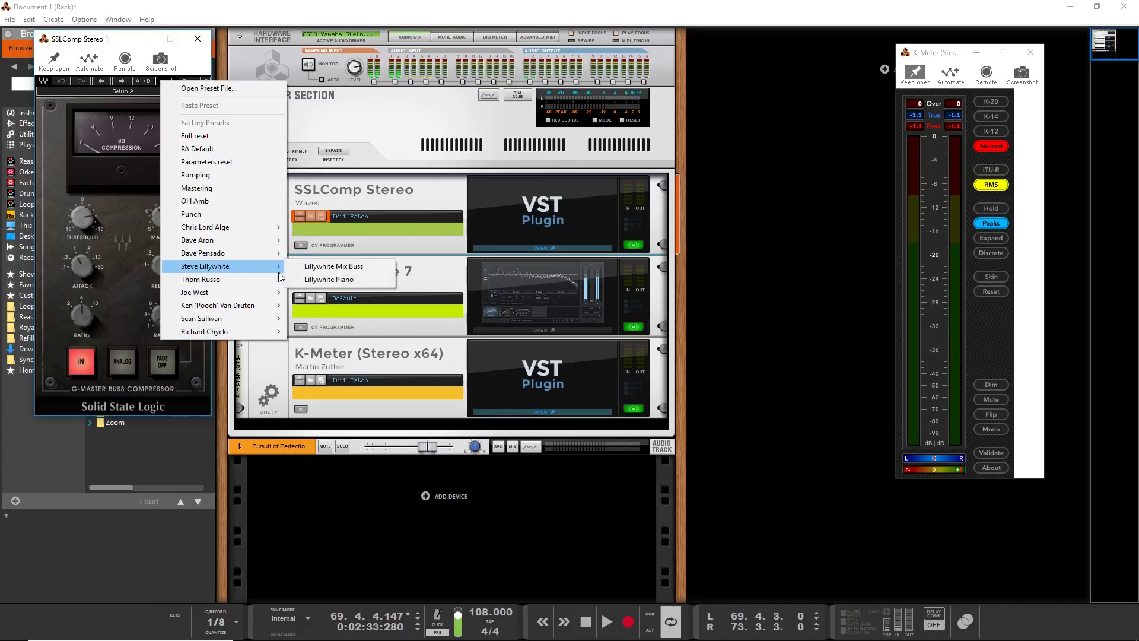
left_click(326, 253)
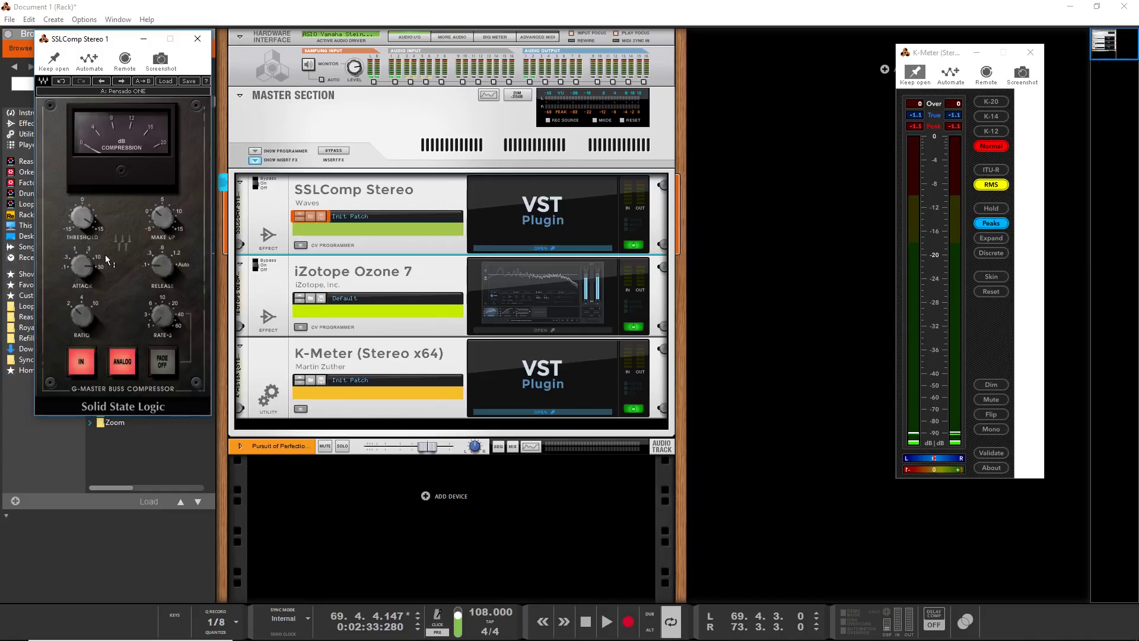
Play the loop and fine-tune SSLComp Stereo's threshold by ear
key("space")
left_click_drag(83, 219, 77, 212)
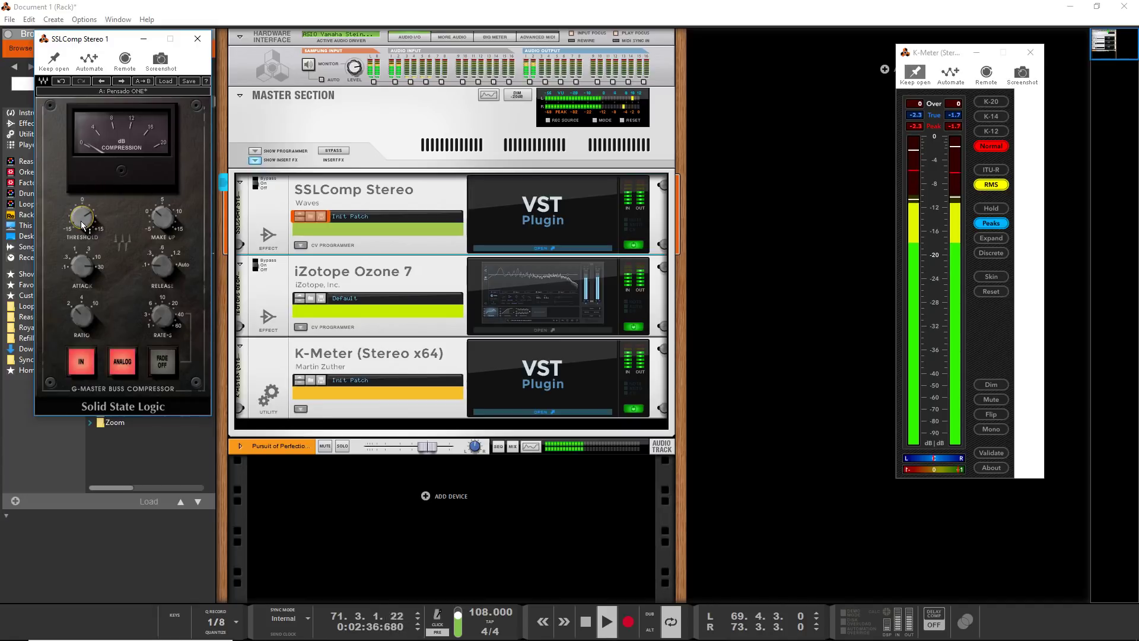
left_click_drag(83, 222, 81, 224)
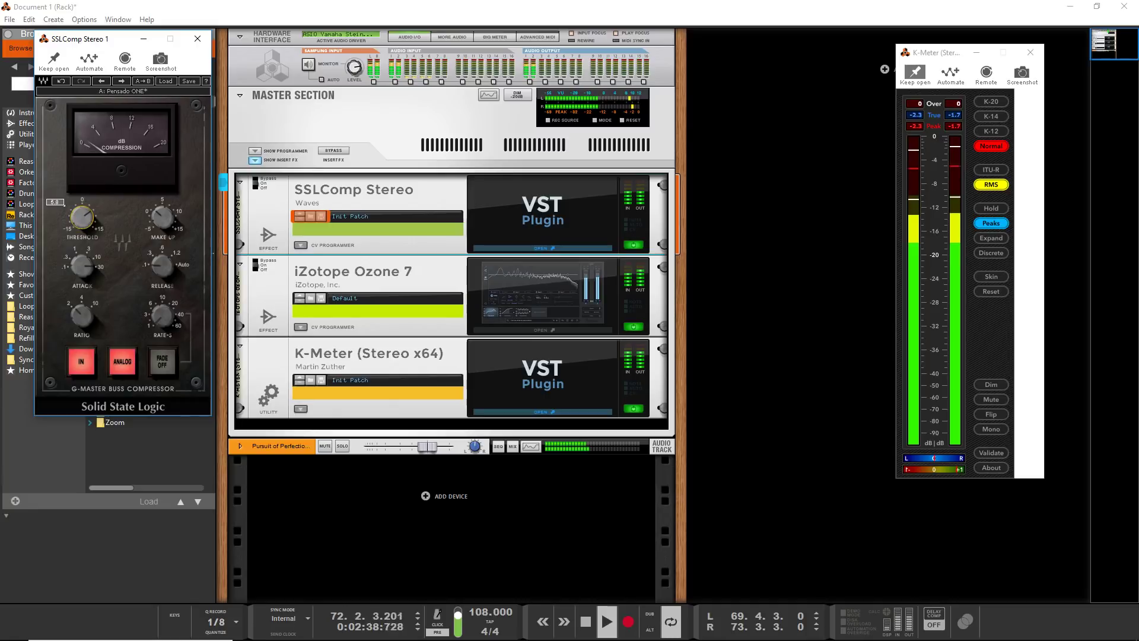
View the Ozone 7 equalizer and levels behind the compressor, and return to the SSLComp Stereo device in the rack
left_click(197, 39)
left_click(570, 330)
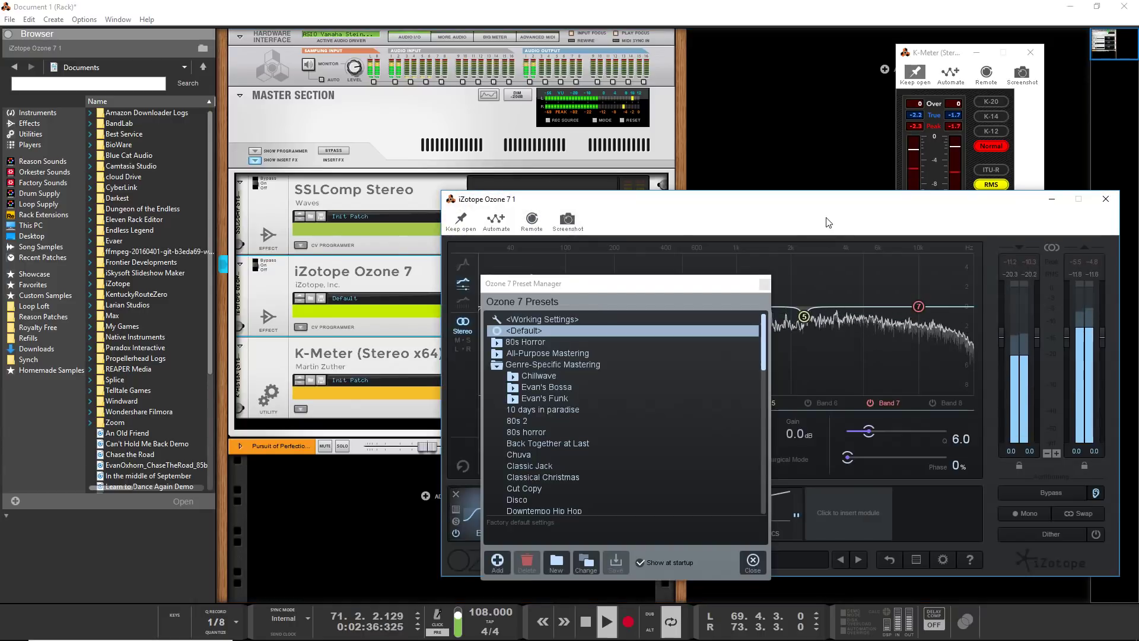
left_click(765, 284)
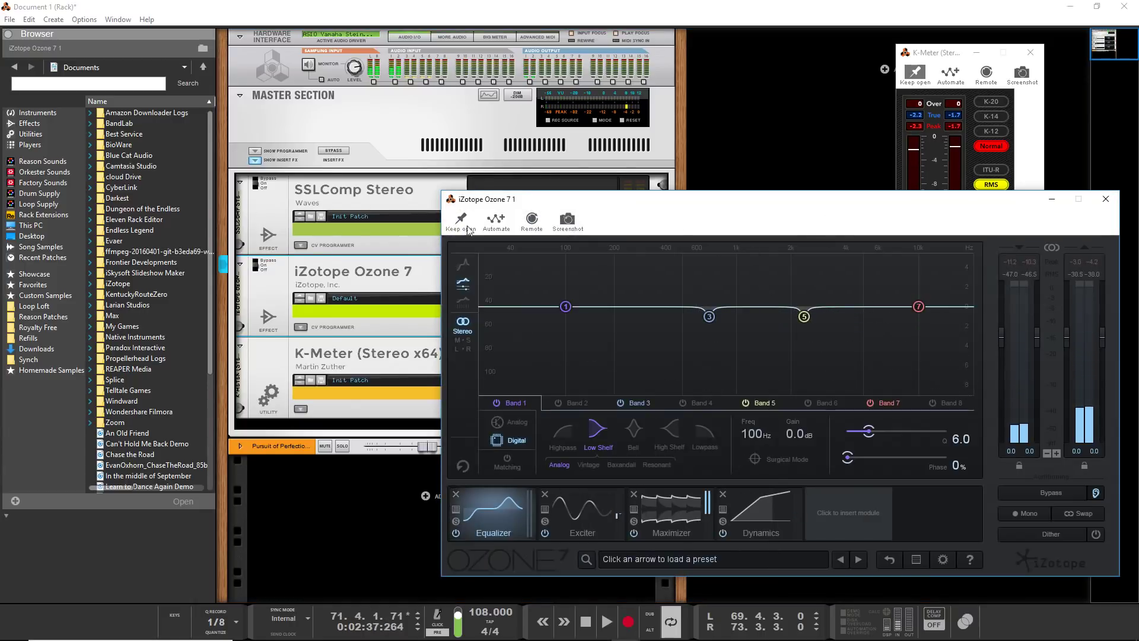
left_click(324, 199)
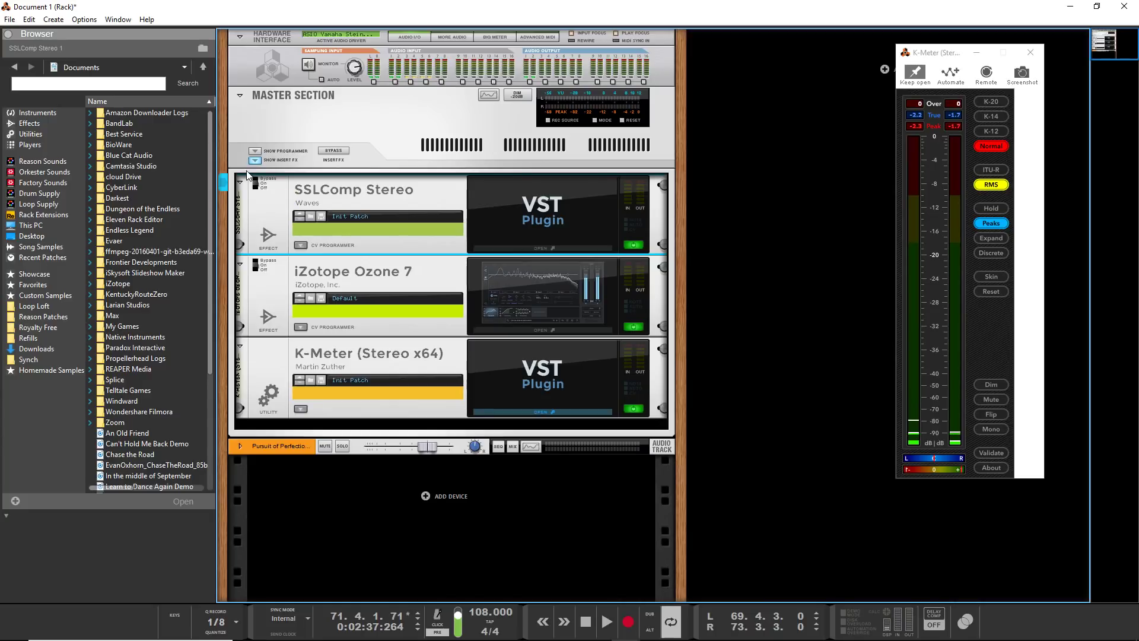
Compare the playing loop with SSLComp Stereo on and bypassed, leave it bypassed and stop playback
key("space")
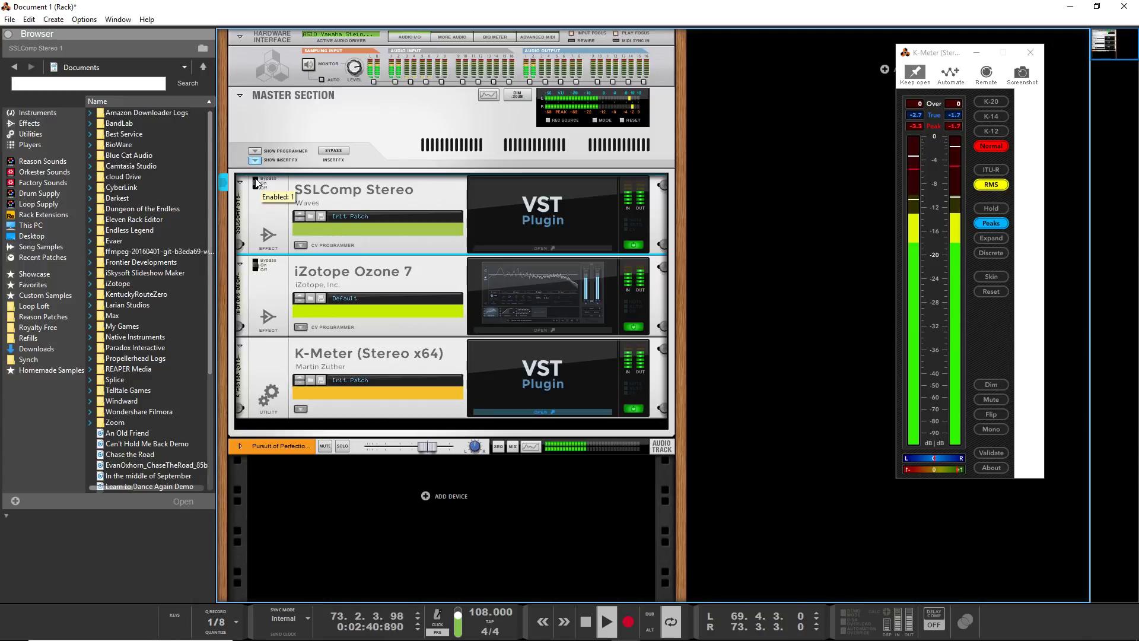
left_click(256, 184)
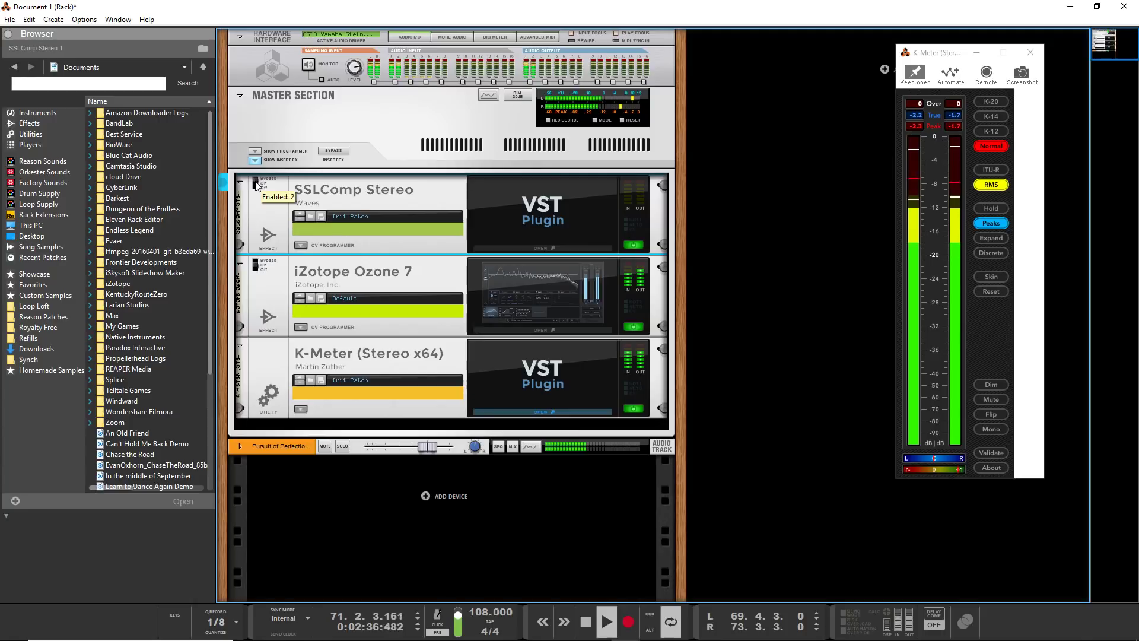
left_click(257, 185)
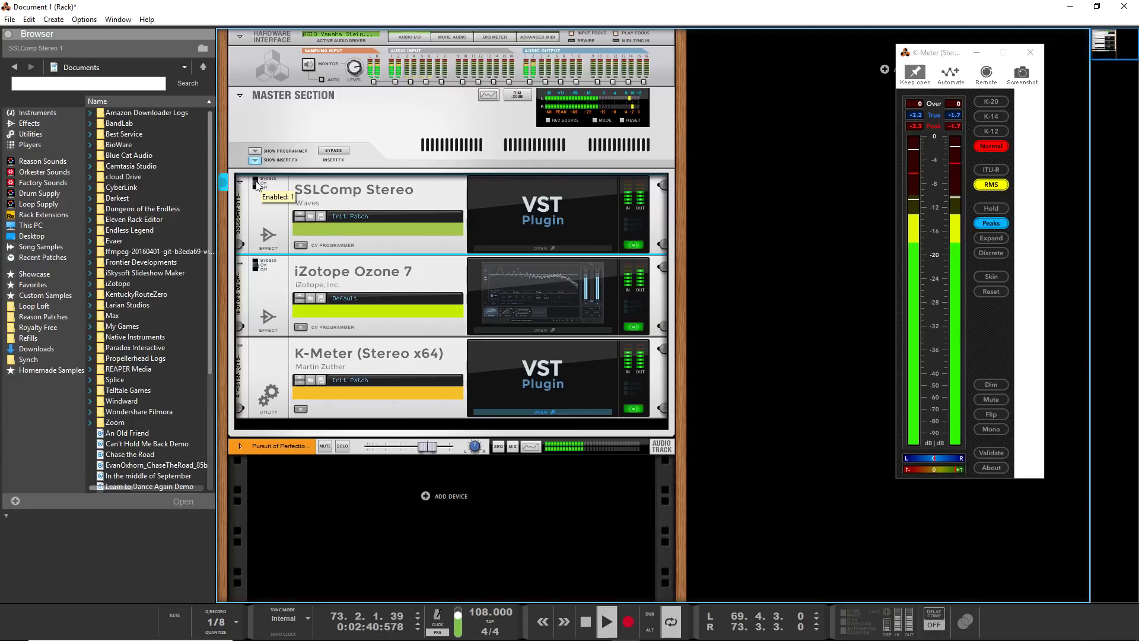
left_click(257, 178)
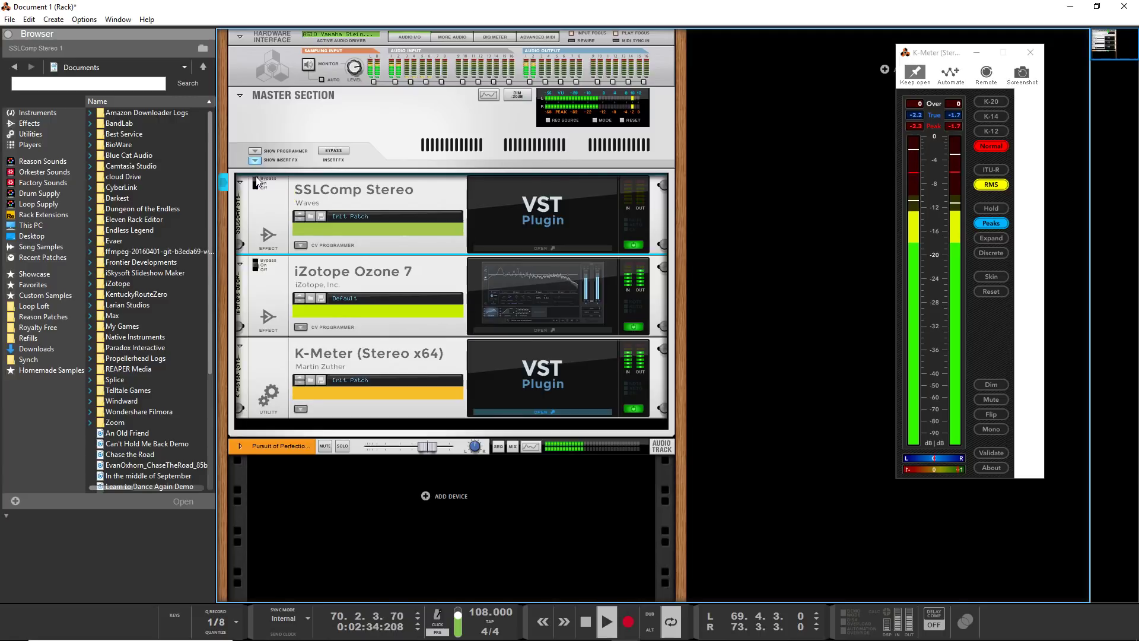
key("space")
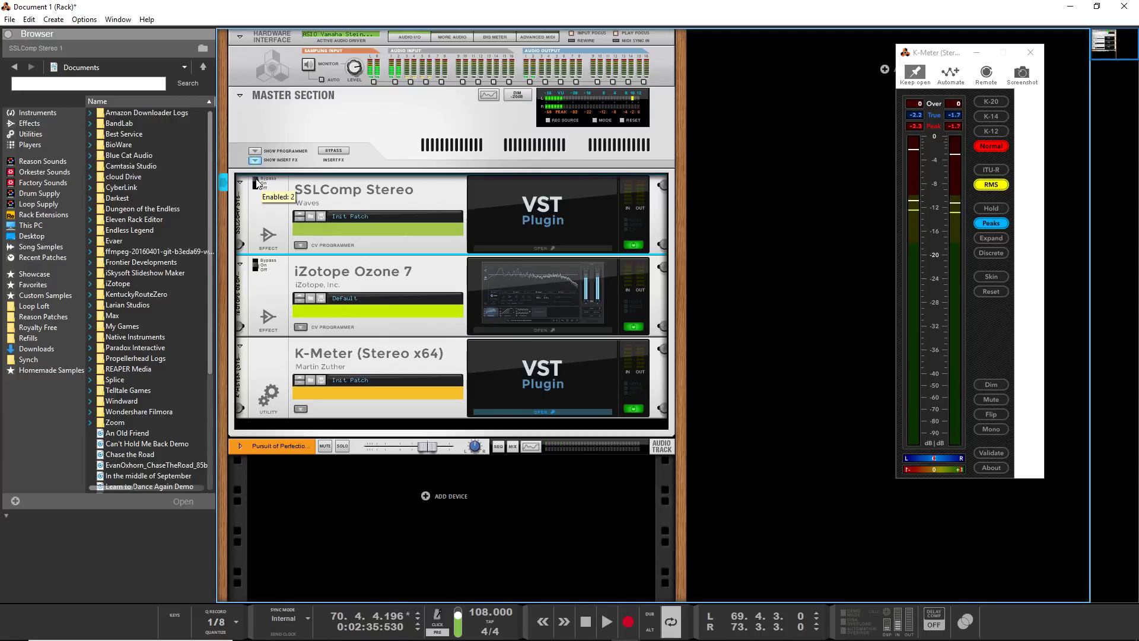
Play the loop, adjust SSLComp Stereo's make-up and threshold, and switch the compressor back on
left_click(507, 247)
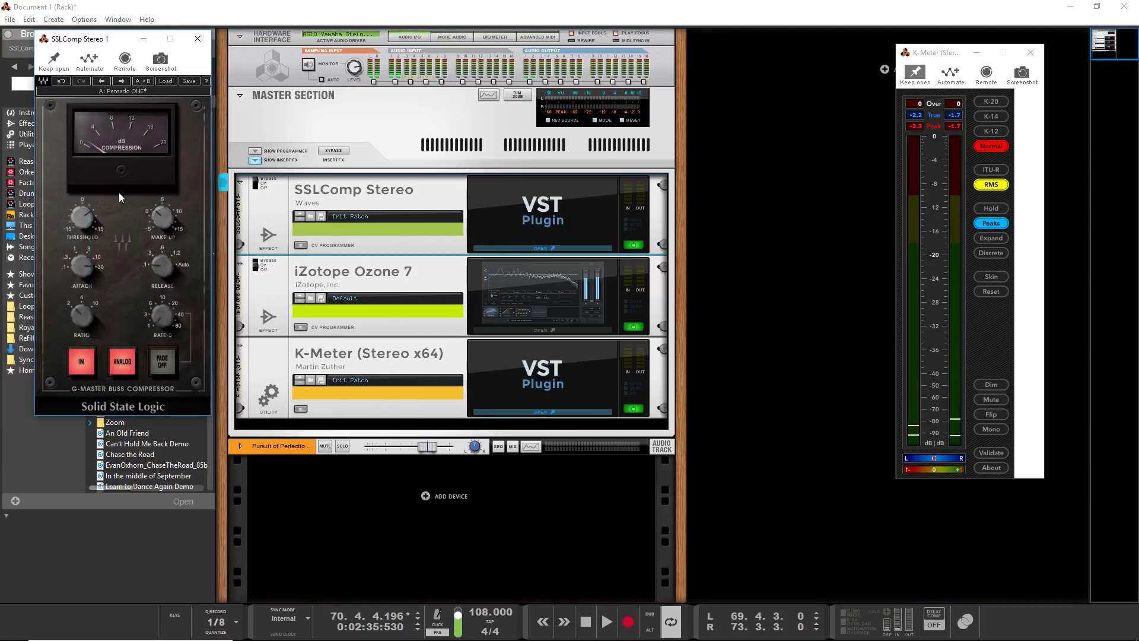
key("space")
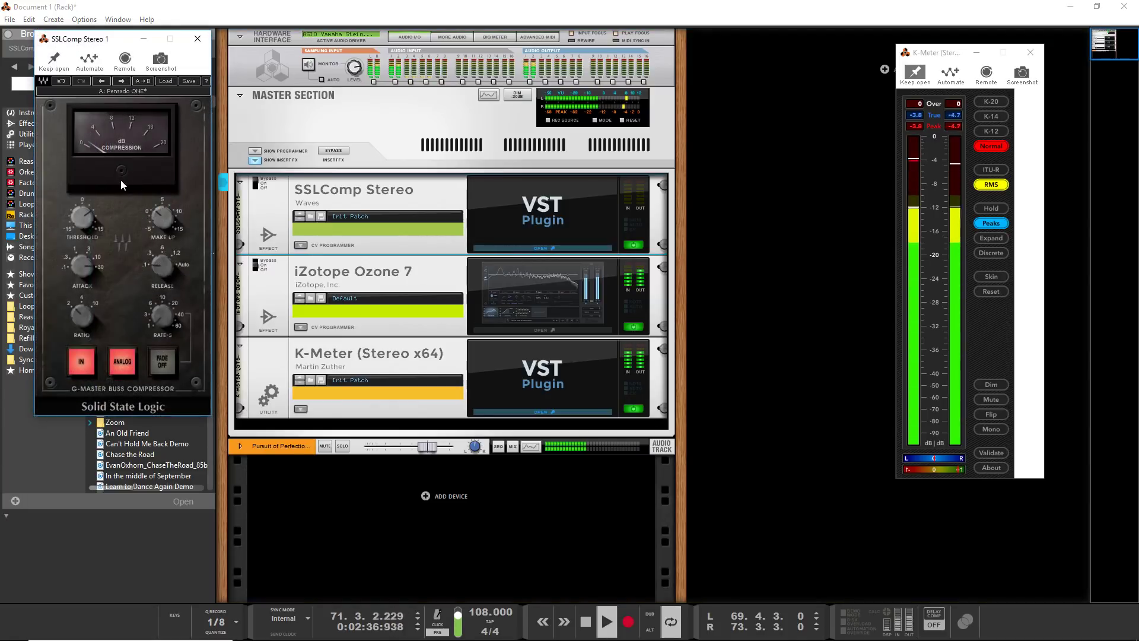
left_click(156, 216)
left_click(257, 186)
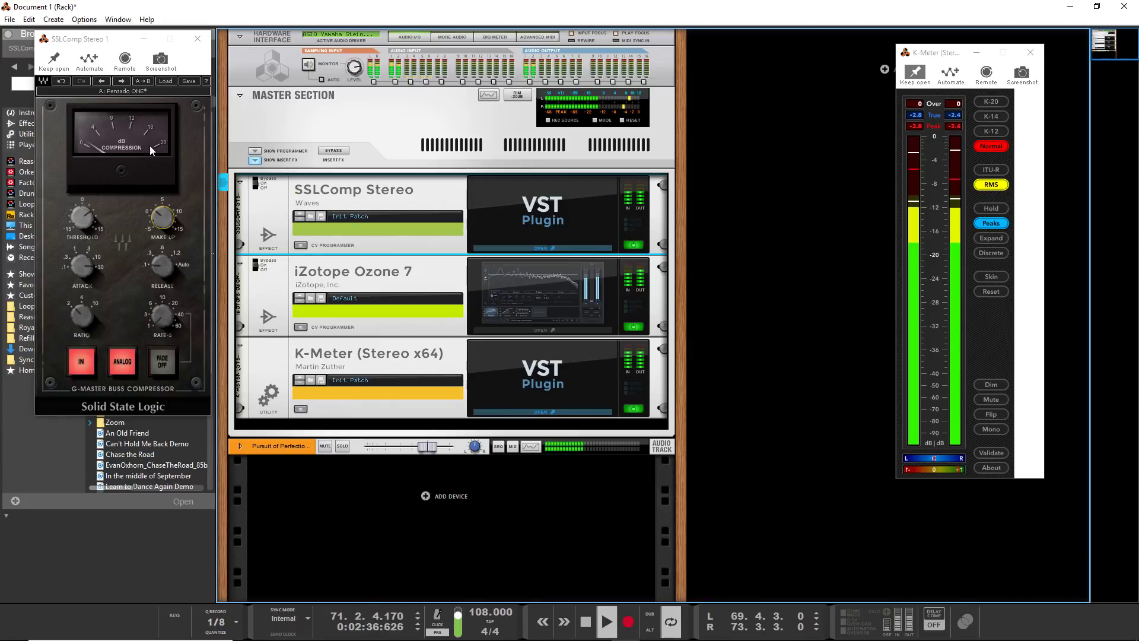
mouse_move(76, 215)
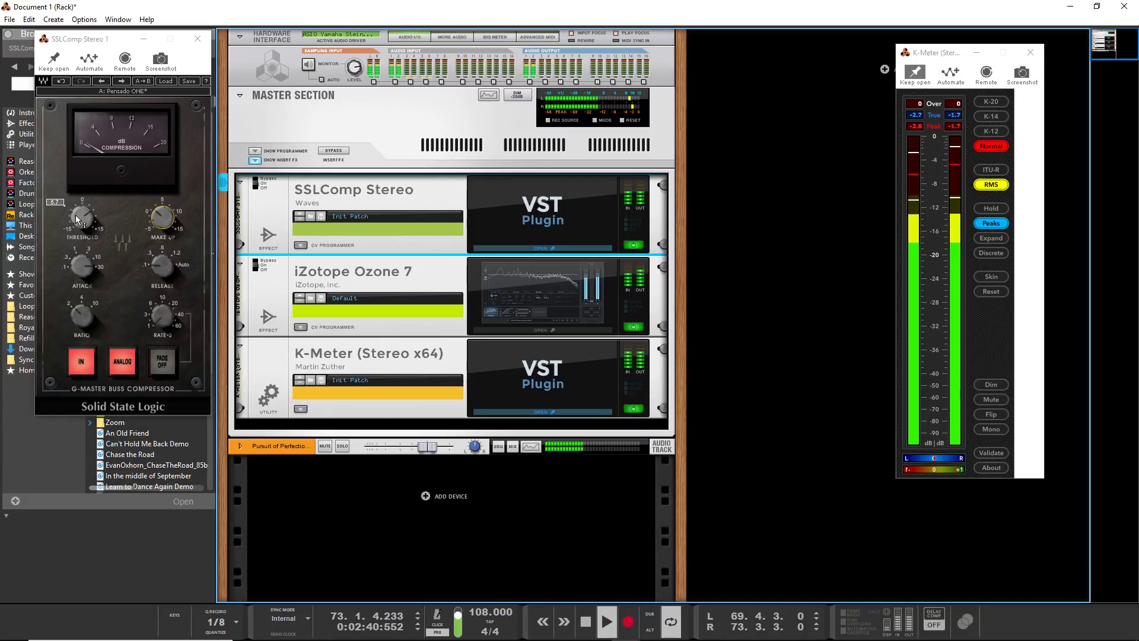
left_click(76, 215)
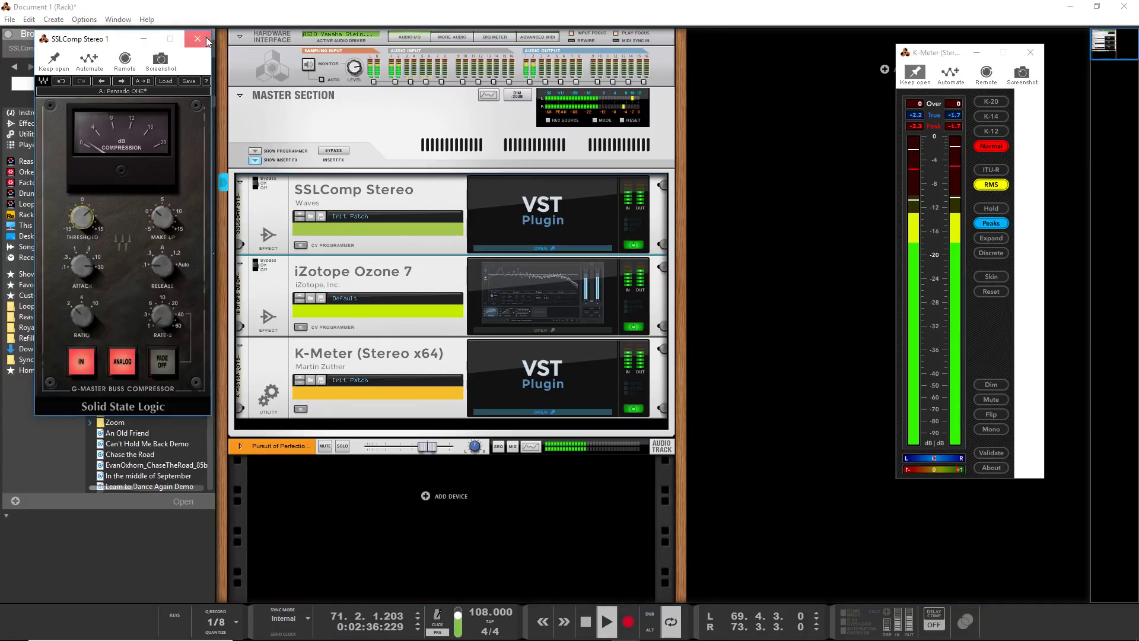
Return to Ozone 7, stop playback and move the Dynamics module ahead of the Maximizer in the chain
left_click(595, 322)
left_click(578, 332)
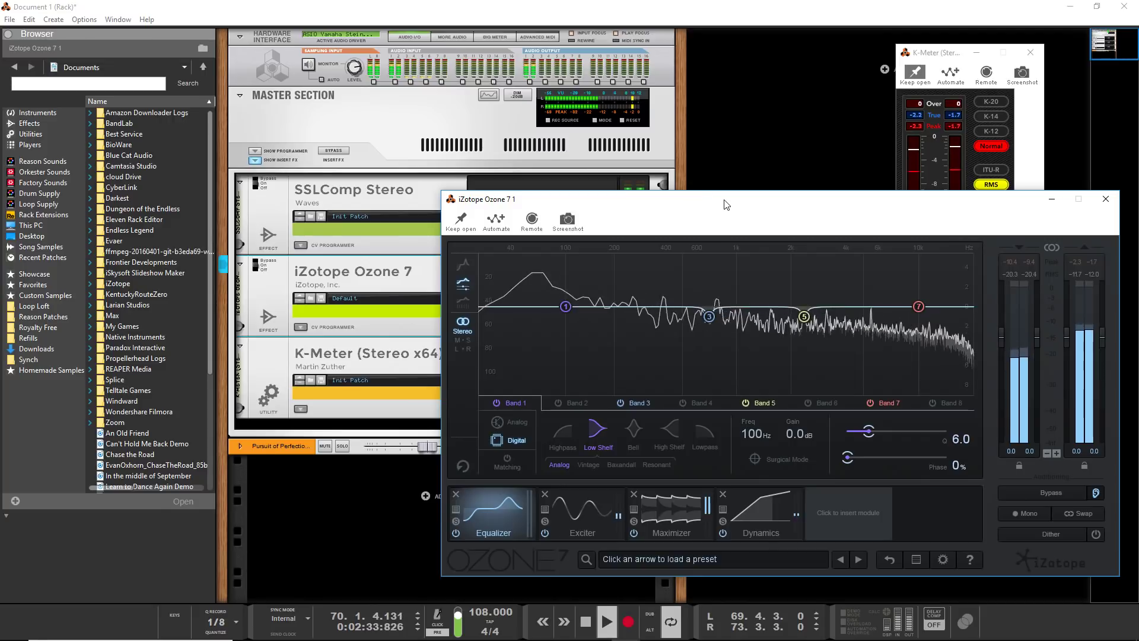
left_click_drag(719, 203, 420, 134)
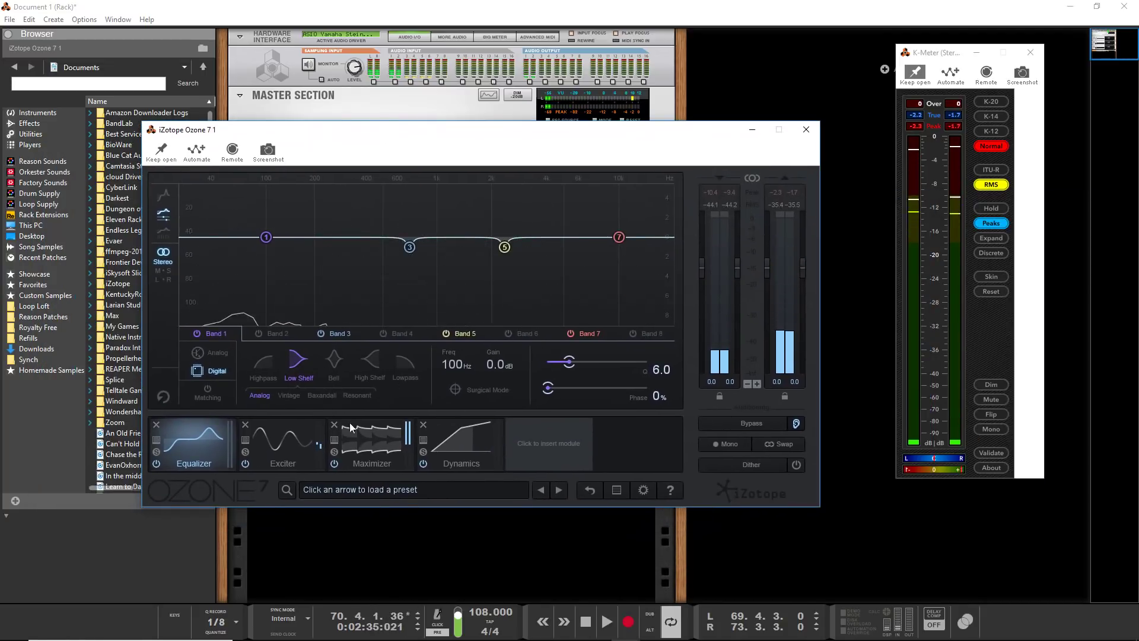
left_click(354, 433)
left_click_drag(481, 439, 356, 443)
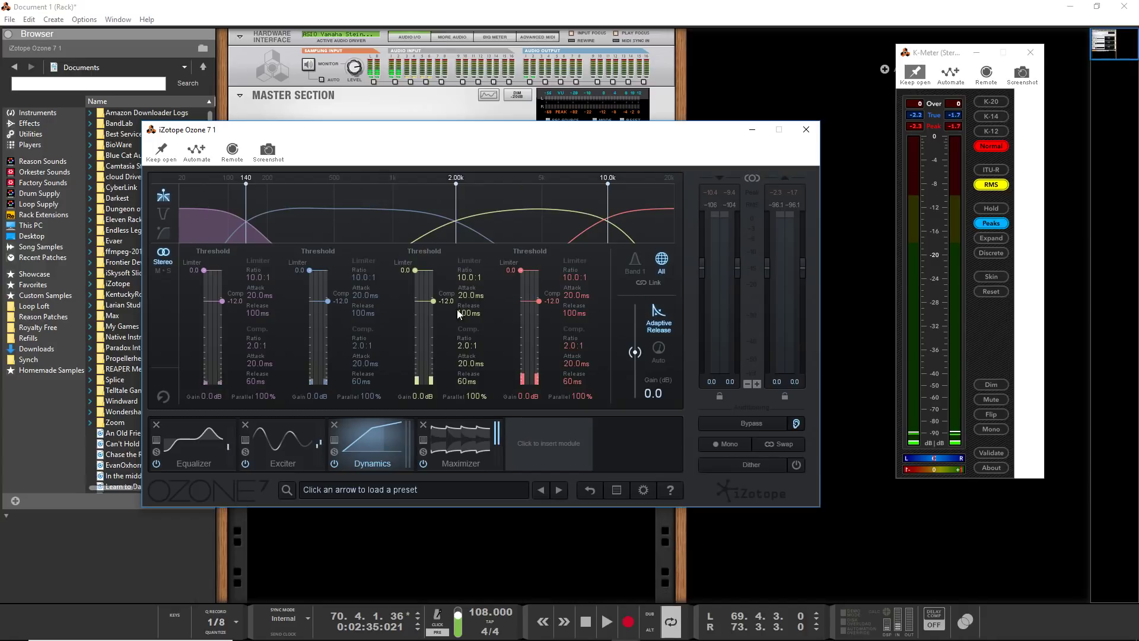
Look at SSLComp Stereo's settings again, close it and reopen Ozone 7 without loading a preset
left_click_drag(426, 127, 461, 317)
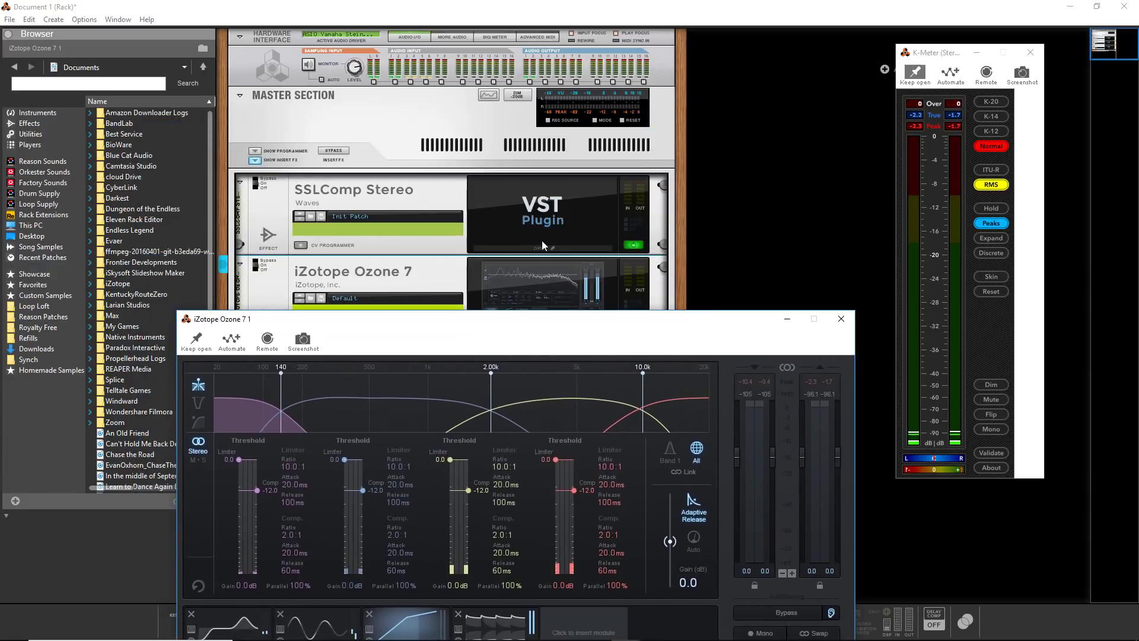
left_click(542, 247)
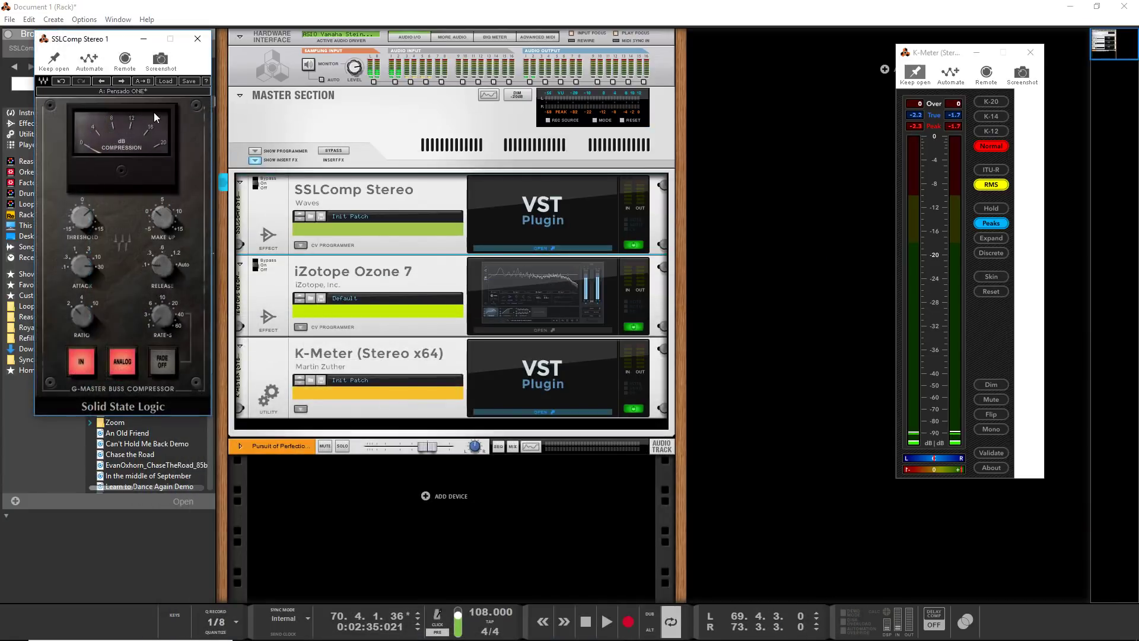
left_click(198, 38)
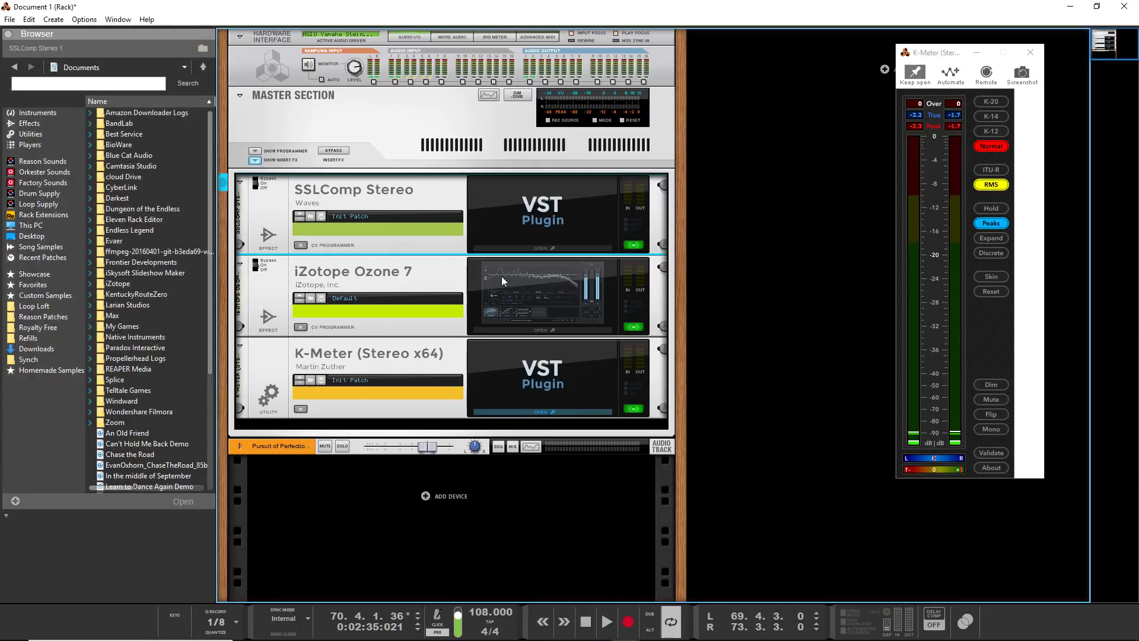
left_click(553, 329)
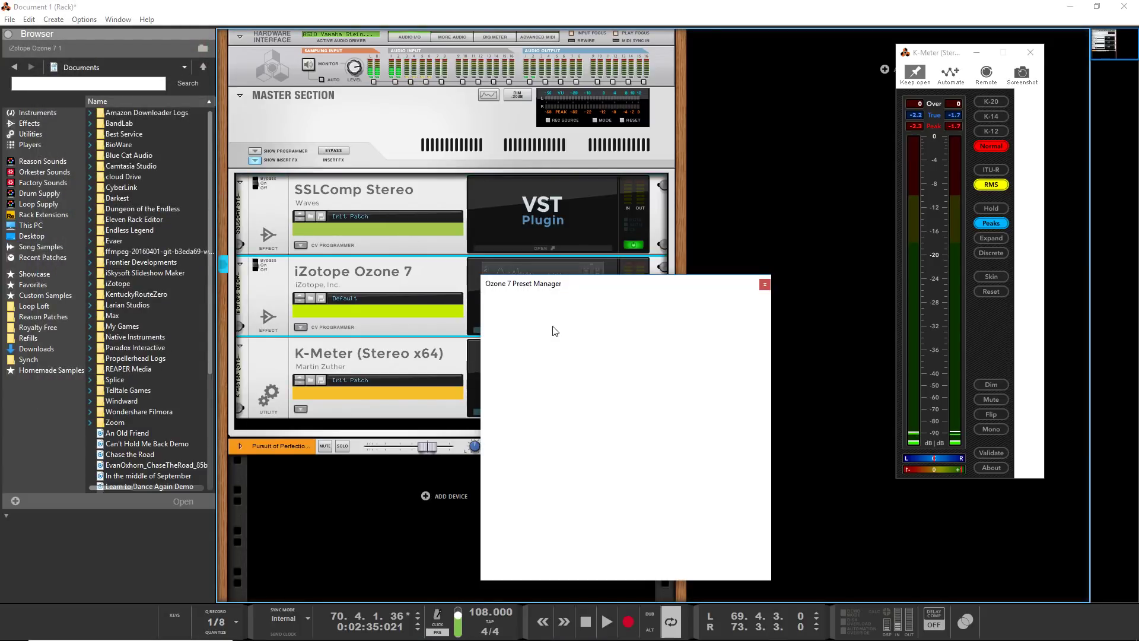
left_click(765, 284)
Set the Dynamics compressor attack to 62 ms on band 3 and 60 ms on band 2, with 20 ms release on both
left_click_drag(463, 340, 425, 222)
mouse_move(465, 446)
left_mouse_down()
mouse_move(469, 426)
mouse_move(462, 467)
left_mouse_up()
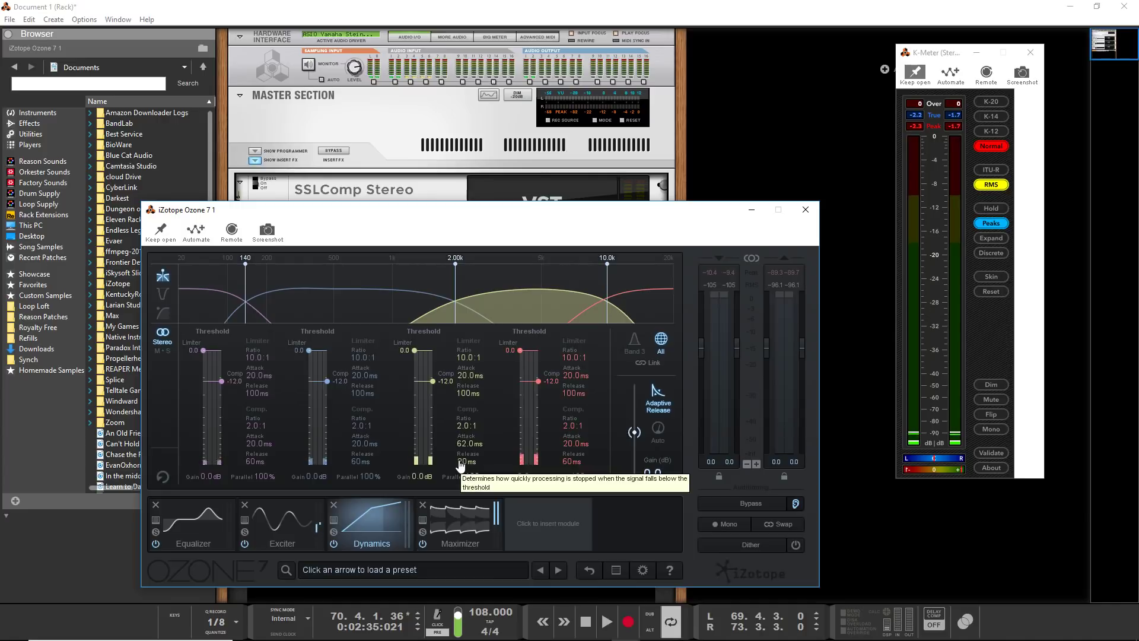
left_click_drag(354, 451, 365, 433)
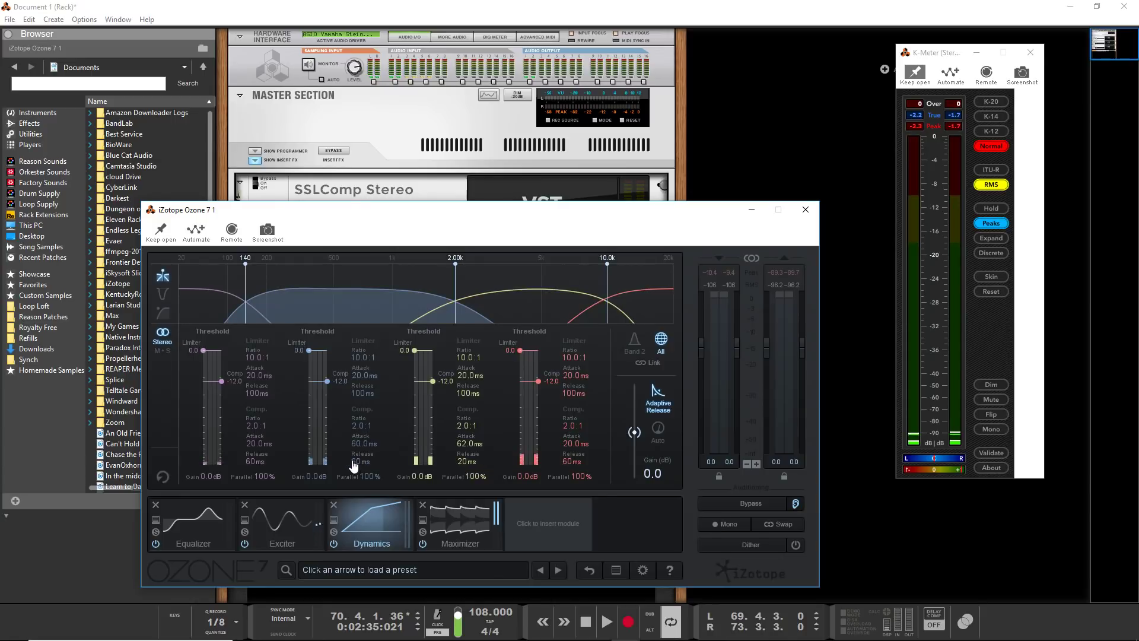
scroll(359, 470, "down", 2)
scroll(360, 472, "down", 4)
Set the lowest band's compressor attack to 60 ms and release to 20 ms in Dynamics
left_click_drag(249, 448, 256, 435)
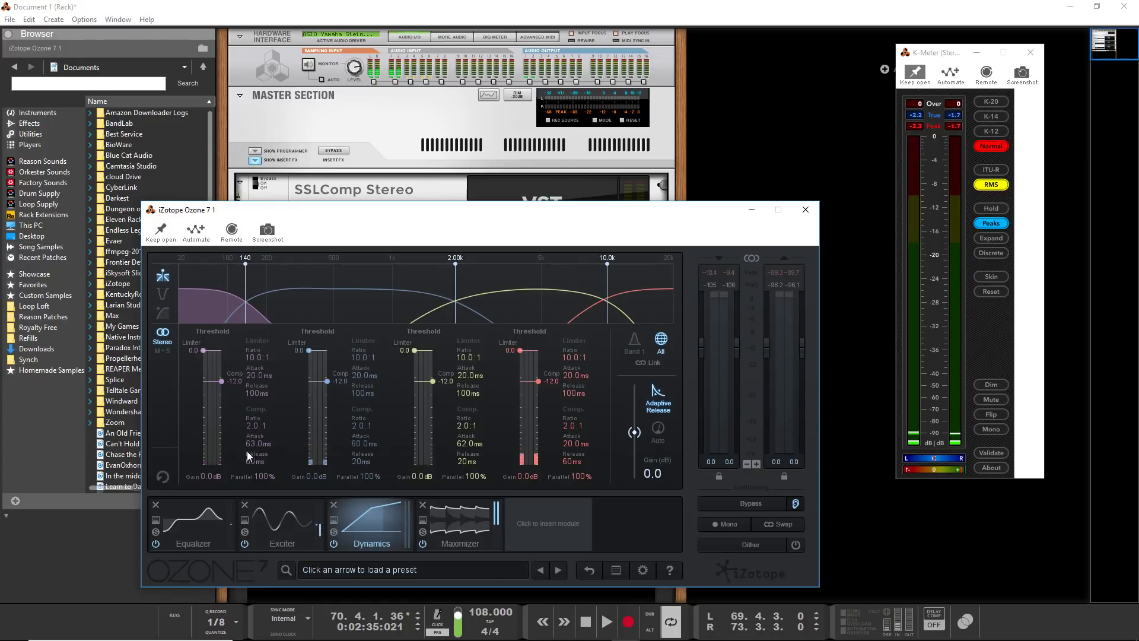
double_click(249, 462)
type("20")
key("Return")
double_click(254, 443)
type("60")
key("Return")
Set the highest Dynamics band's compressor attack to 60 ms and release to 20 ms, and start loop playback
double_click(565, 444)
type("60")
key("Return")
double_click(567, 461)
type("20")
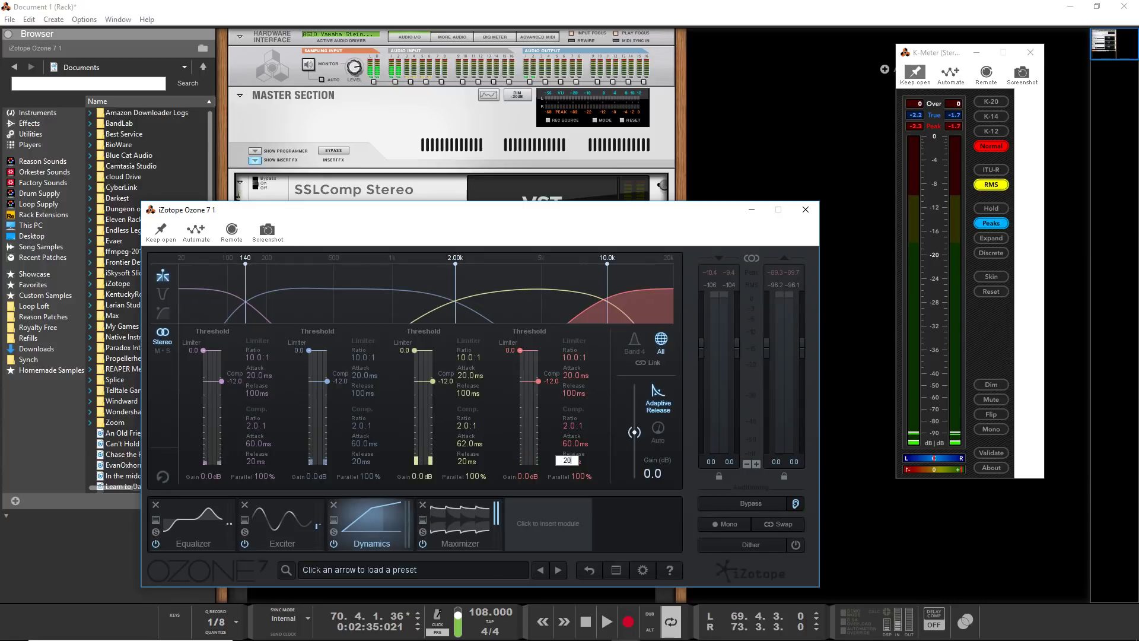
key("Return")
mouse_move(661, 319)
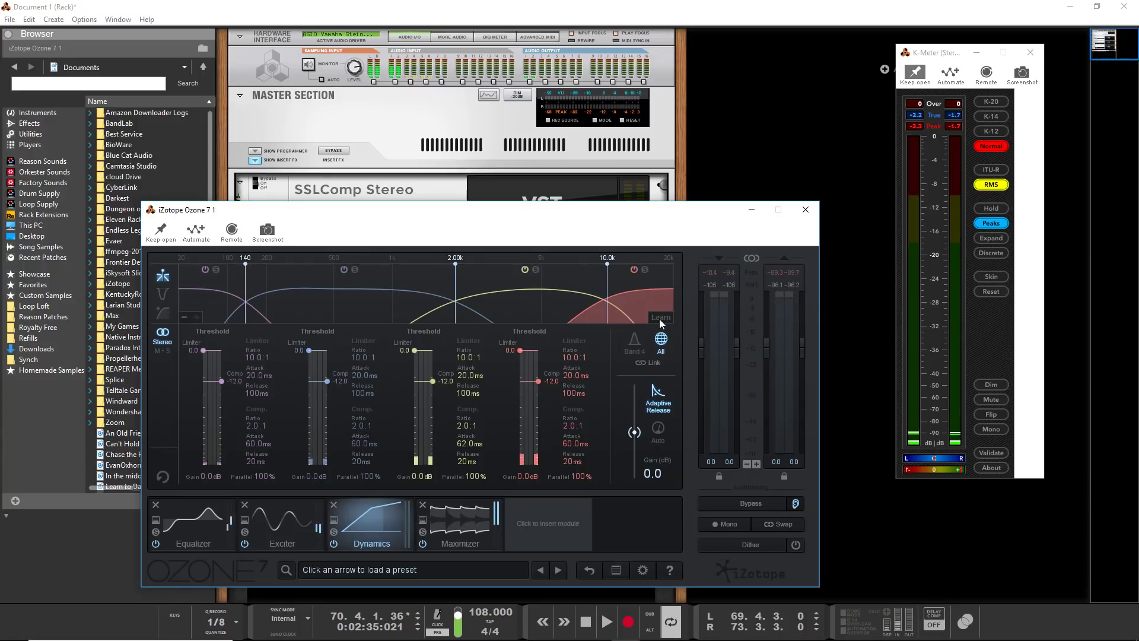
key("space")
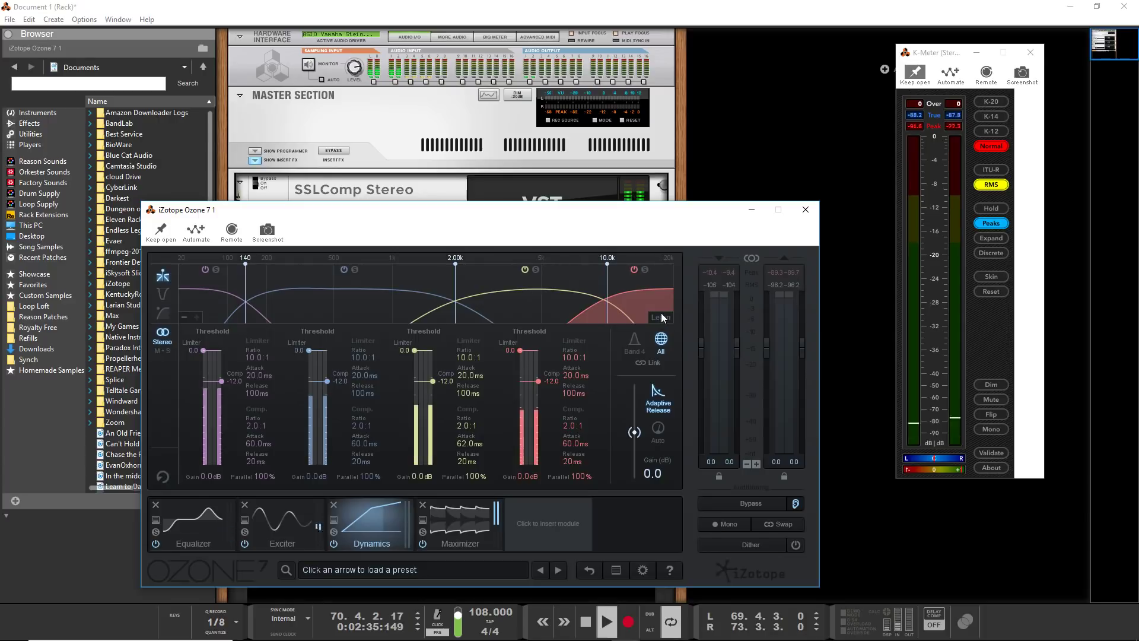
Learn the Dynamics crossover frequencies from the playing loop and lower band 3's compressor threshold to -27.0 dB, checking the band in solo
left_click(665, 320)
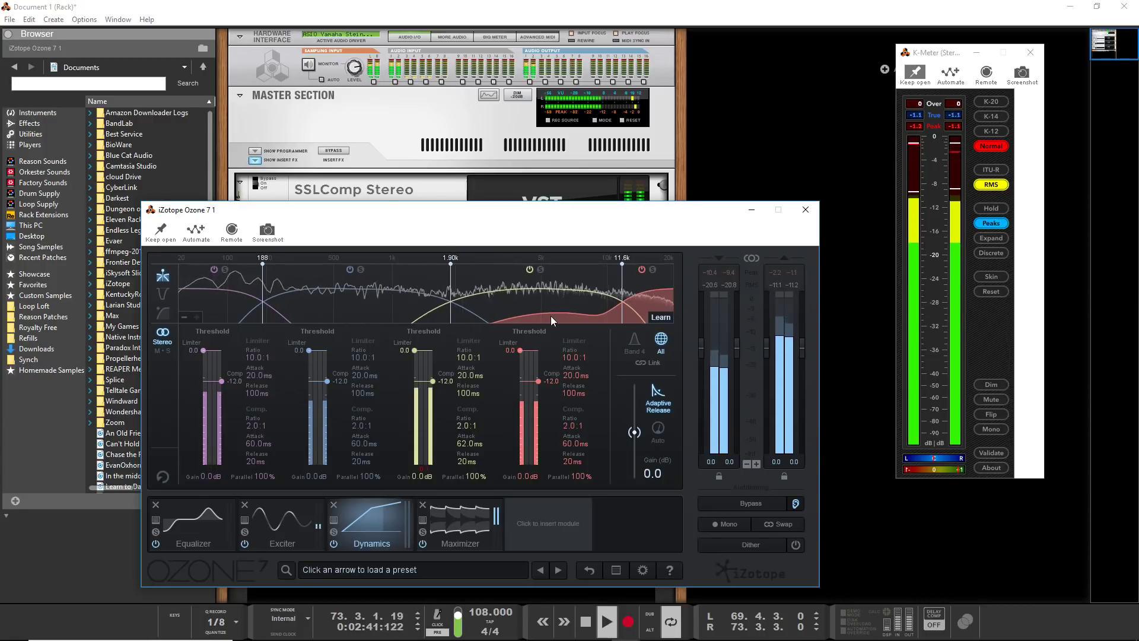
left_click(447, 380)
left_click_drag(447, 380, 444, 403)
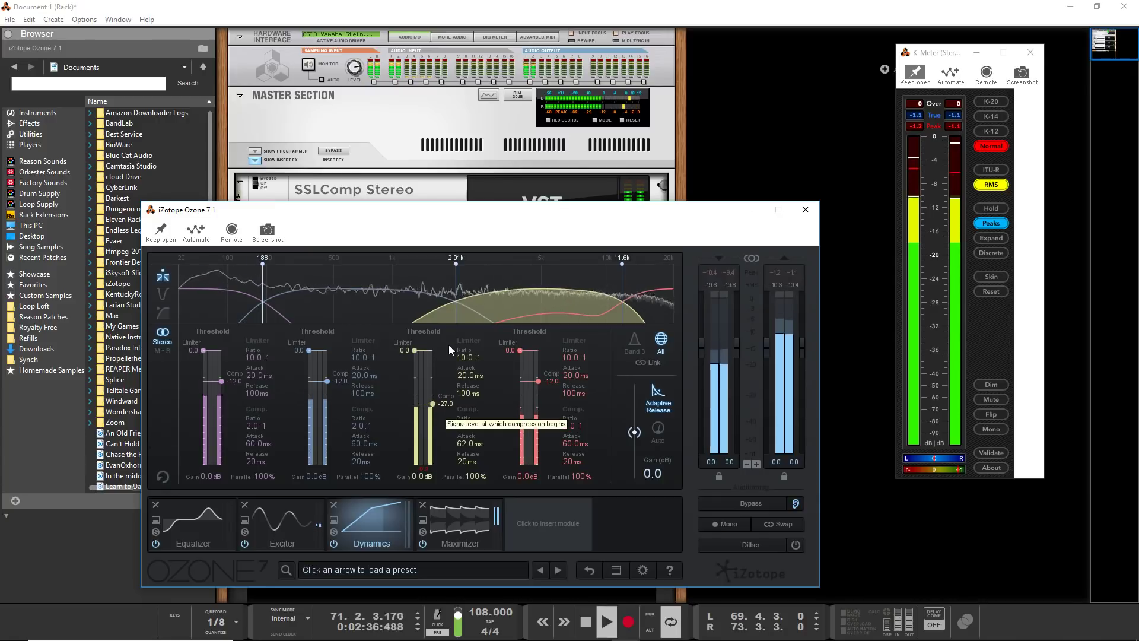
left_click(543, 273)
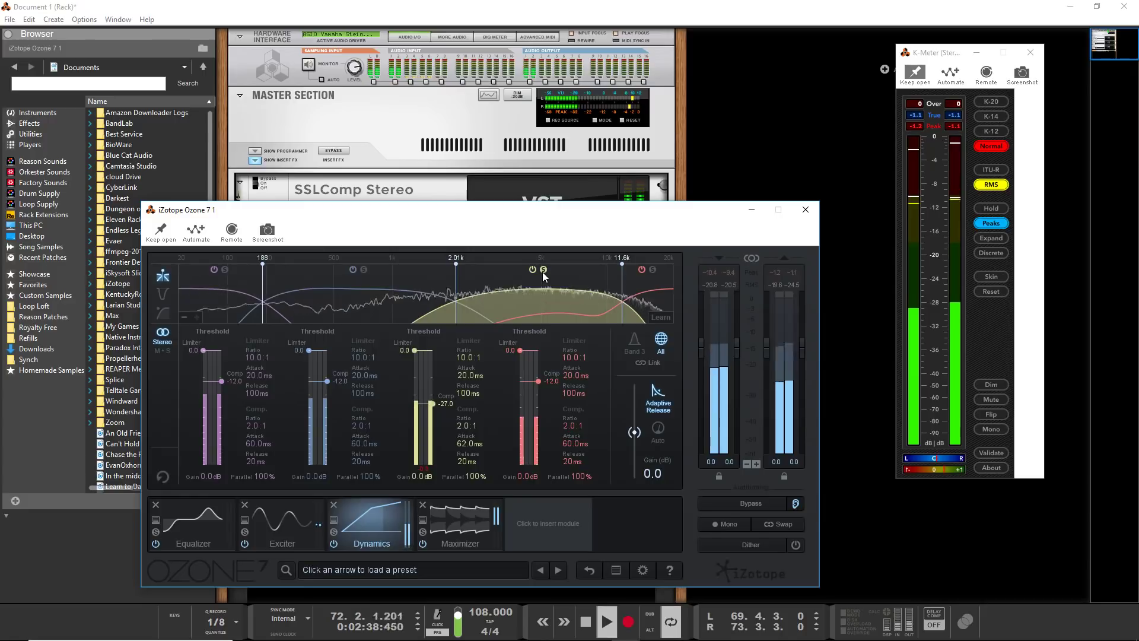
left_click(542, 272)
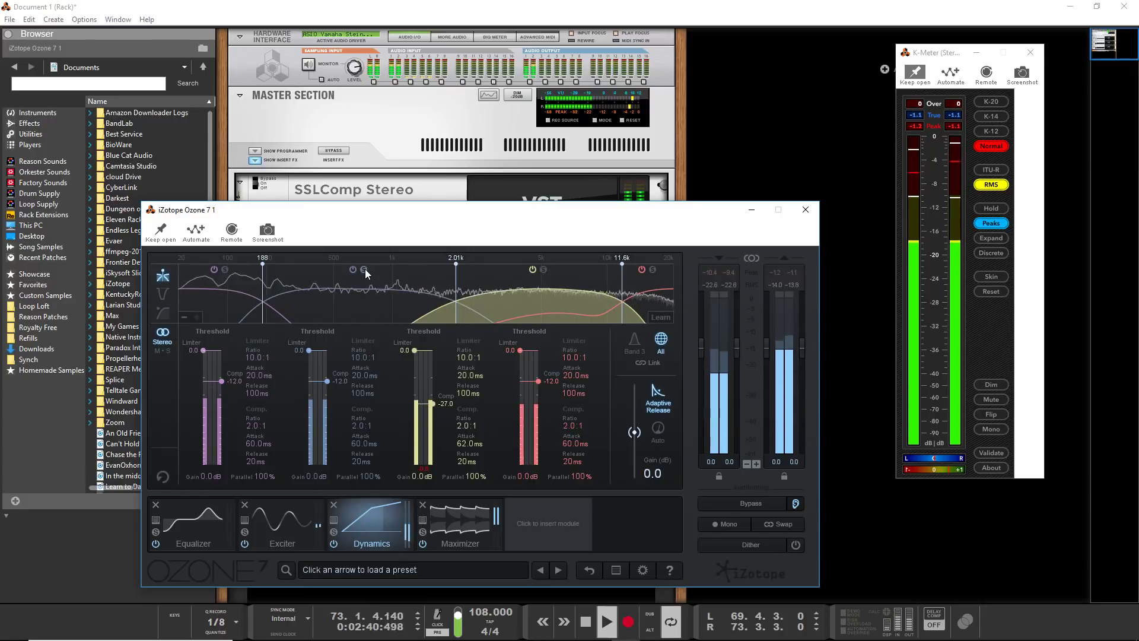
Solo Dynamics band 2 and set its compressor threshold to -21.4 dB and its ratio to 3.1:1
left_click(364, 271)
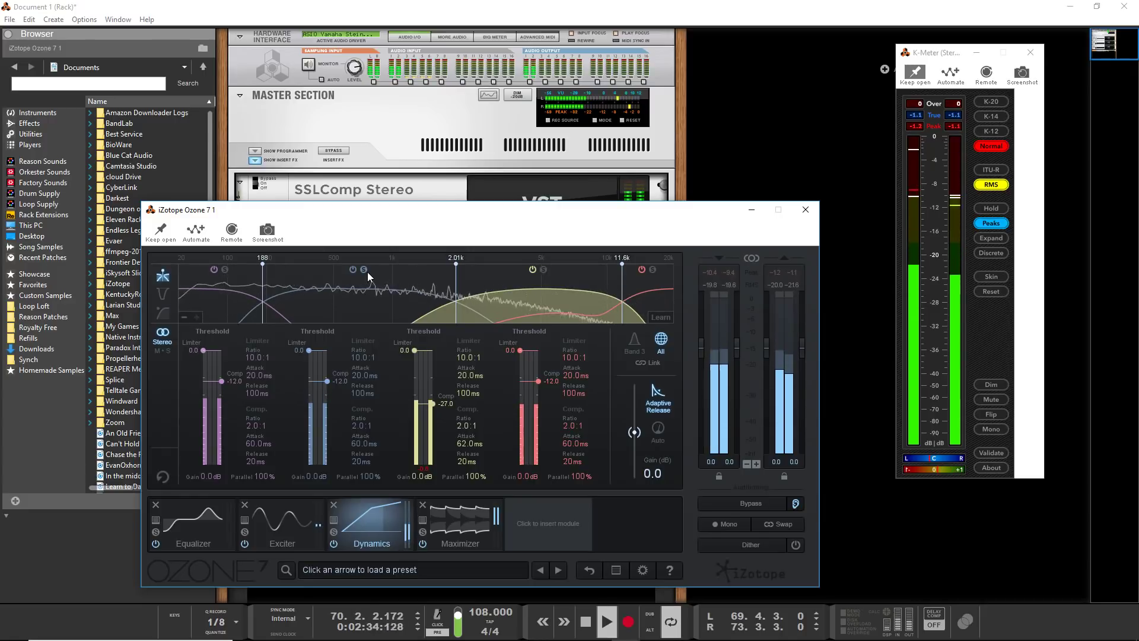
left_click_drag(337, 381, 342, 394)
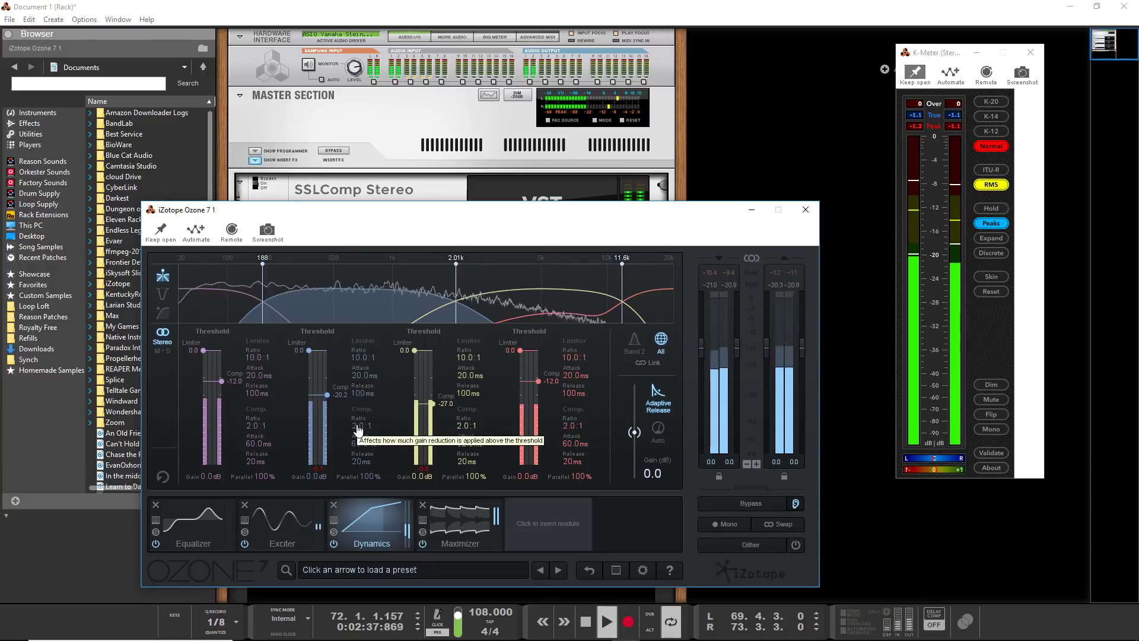
left_click_drag(358, 425, 358, 421)
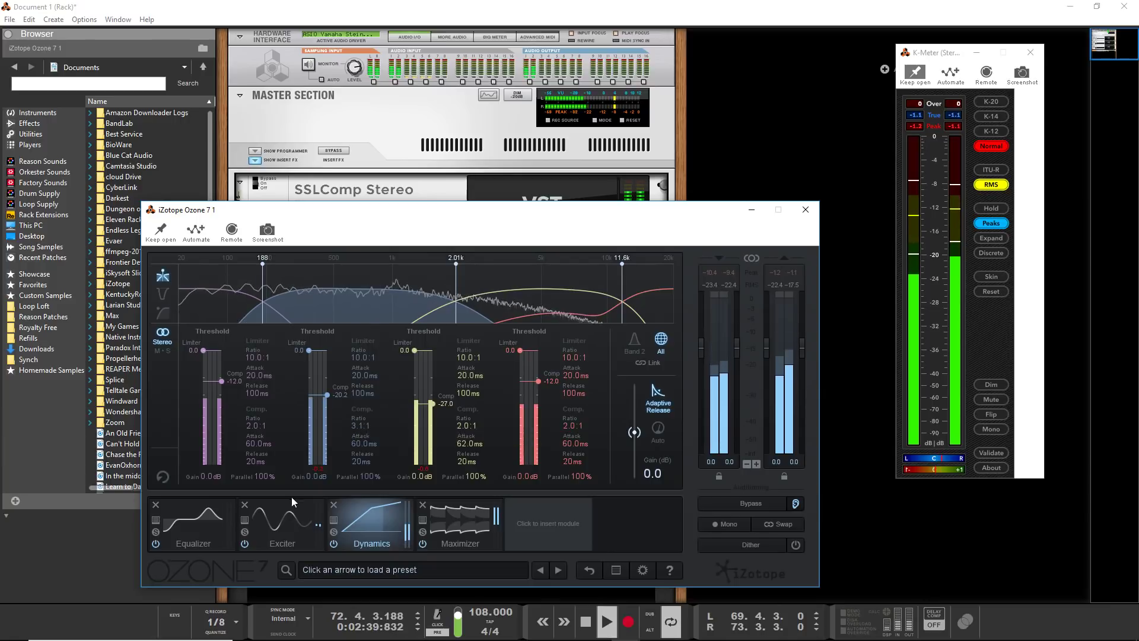
left_click_drag(339, 392, 340, 394)
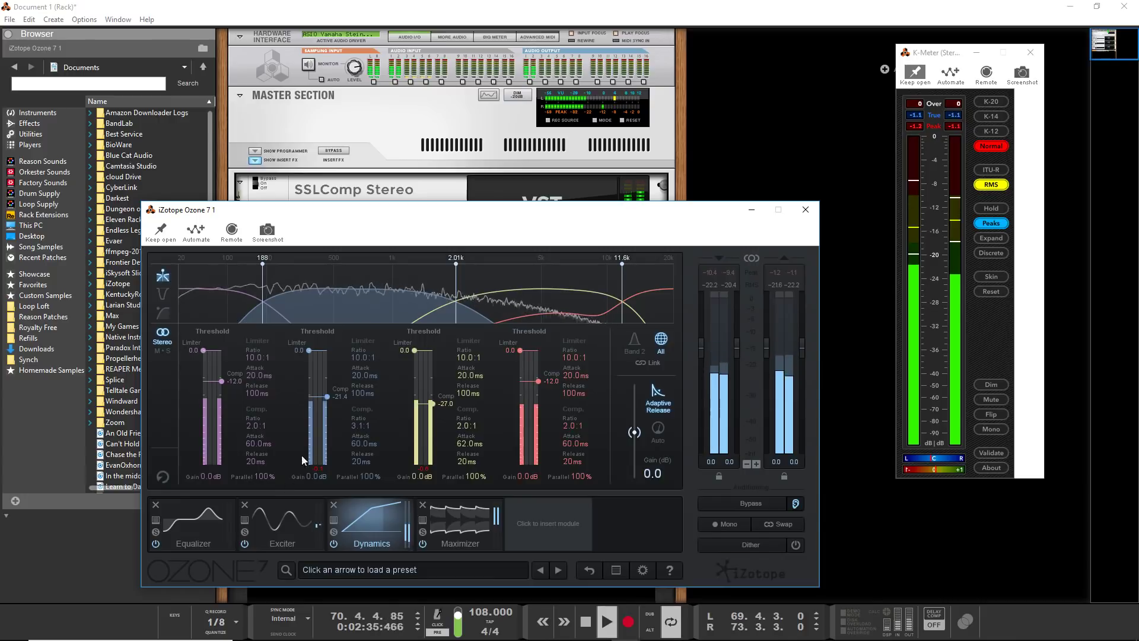
Using the gain reduction trace, lower band 2's compressor threshold to -26.5 dB and set its gain to 1.0 dB
left_click(163, 292)
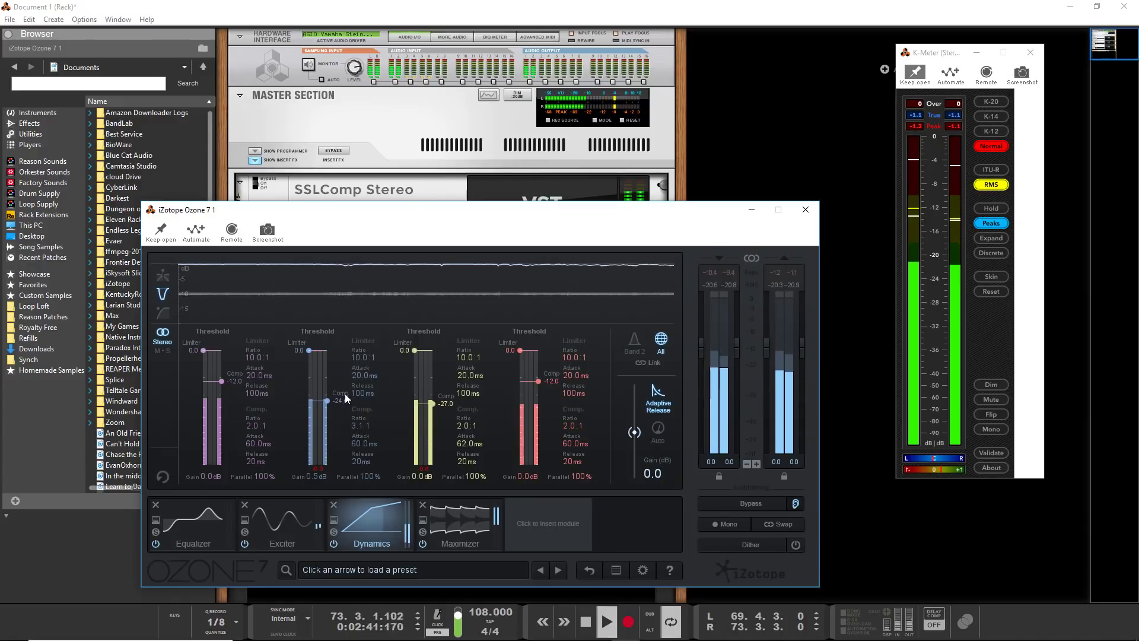
left_click_drag(345, 394, 346, 396)
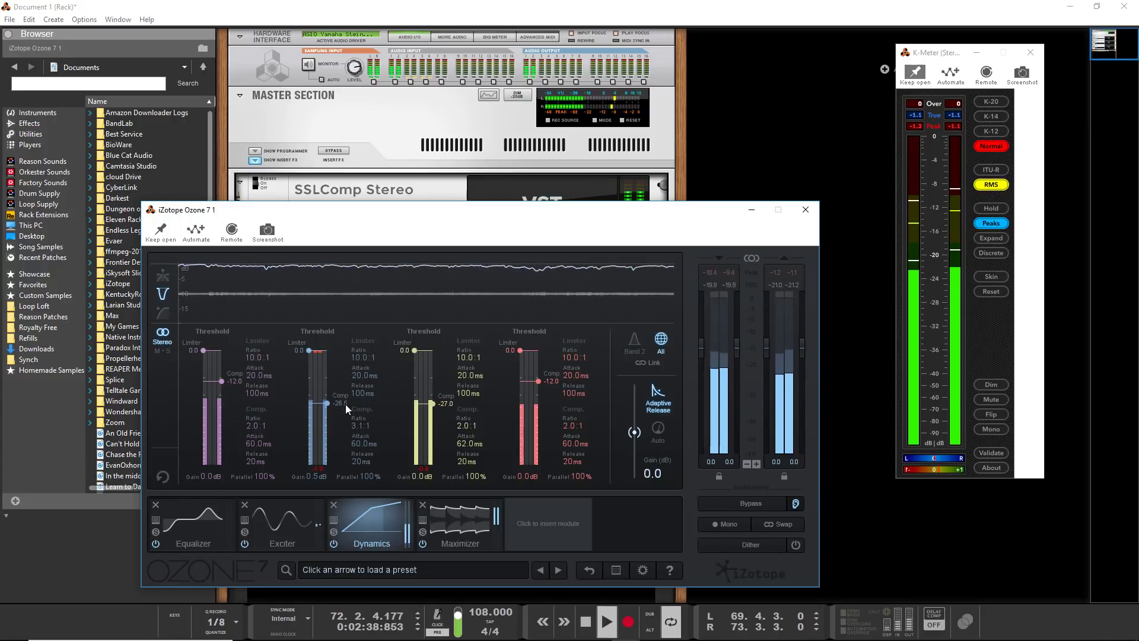
double_click(318, 477)
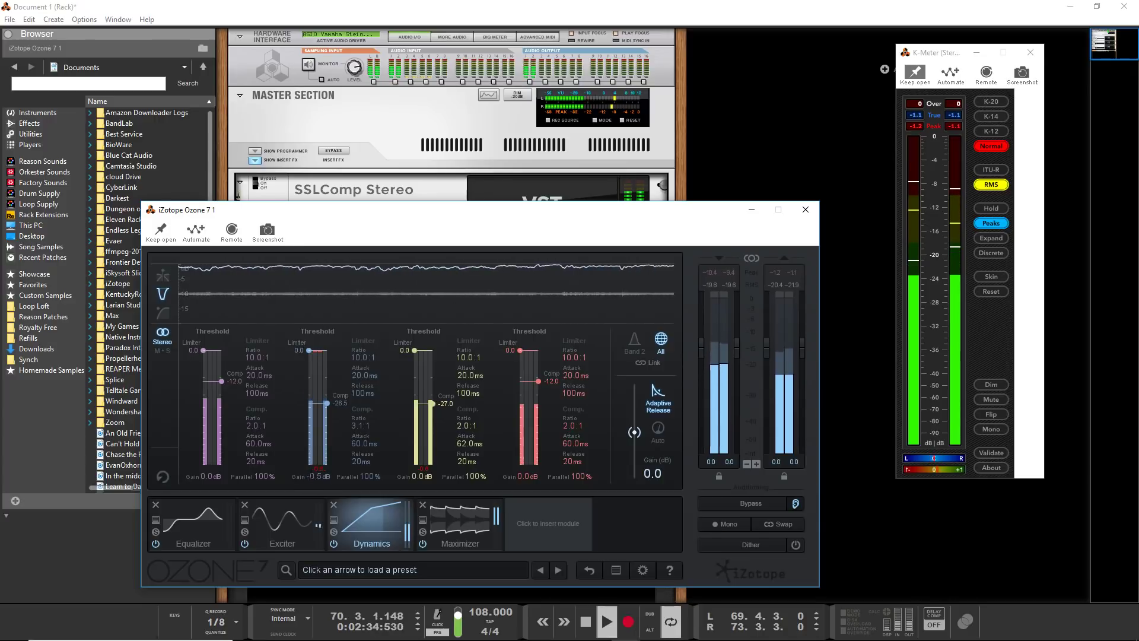
type("1")
key("Return")
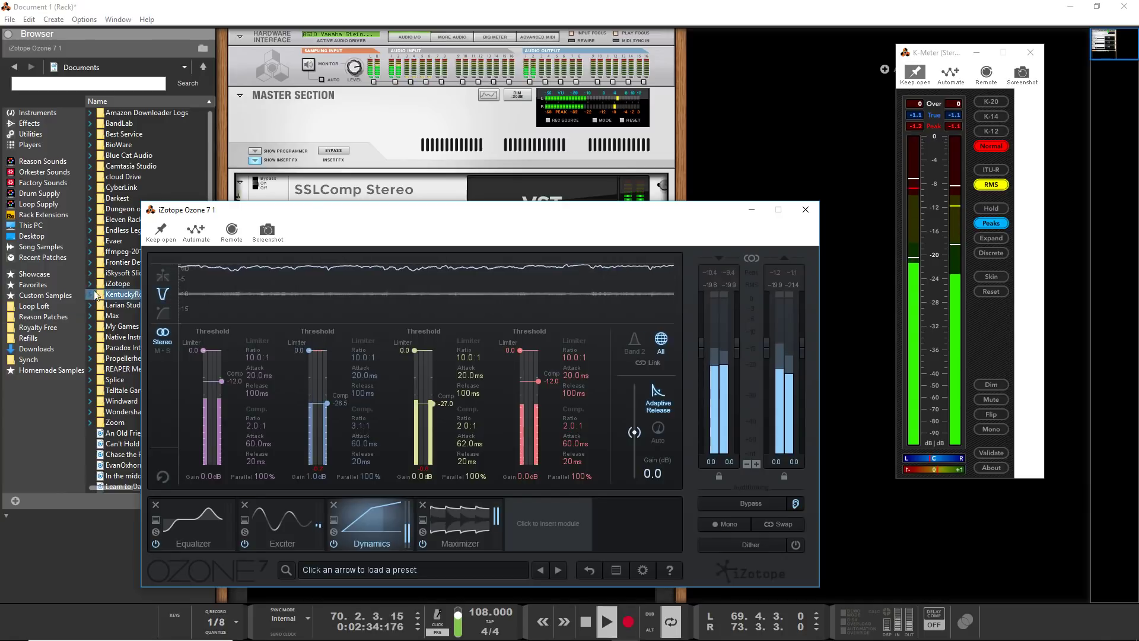
Adjust band 3's compressor threshold to -26.5 dB against the gain reduction trace and set its gain to 1.0 dB
left_click(438, 404)
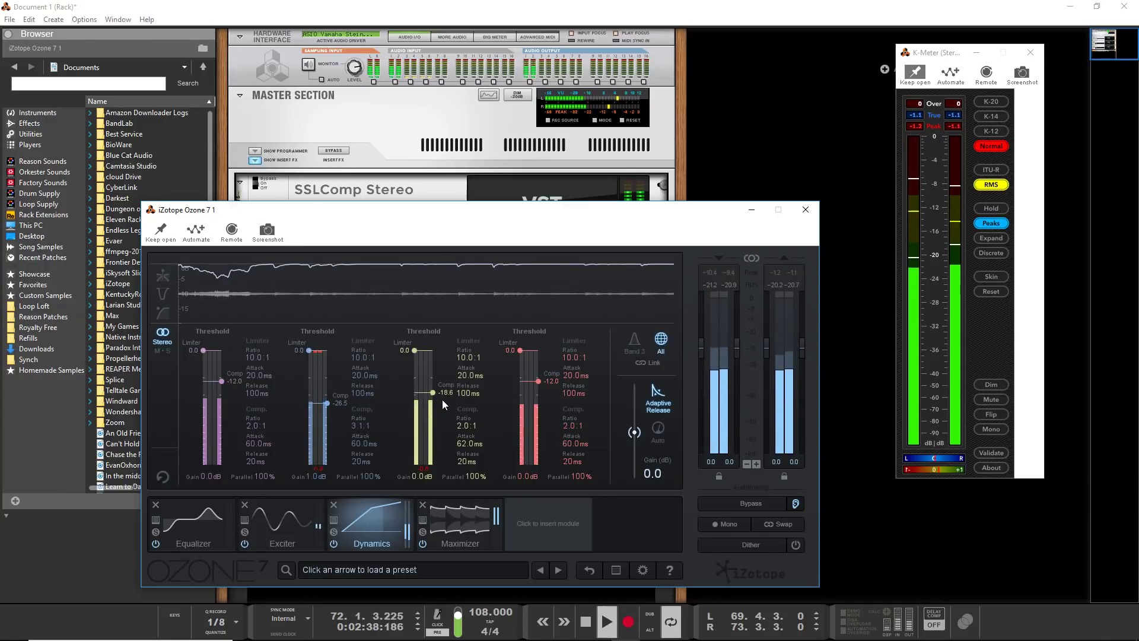
left_click(163, 276)
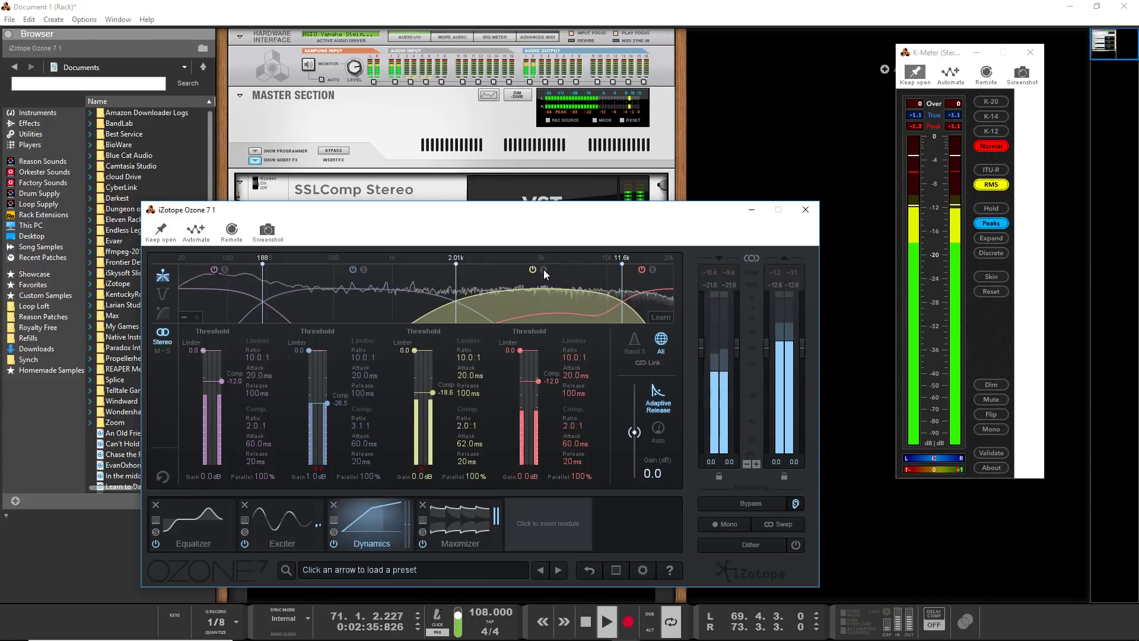
left_click_drag(433, 393, 438, 400)
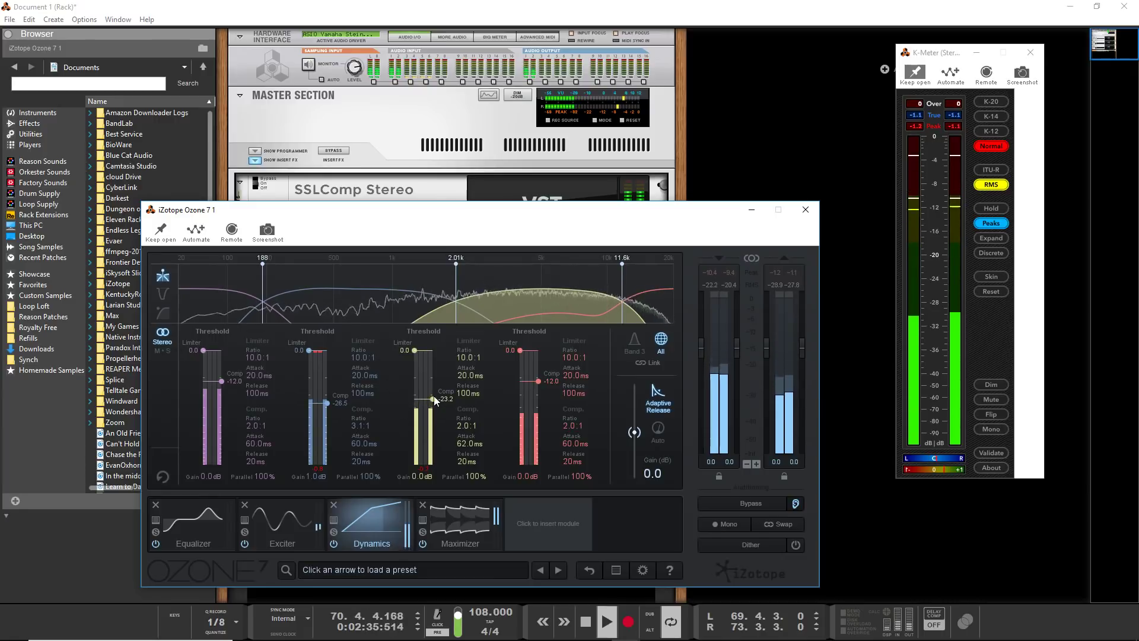
left_click(163, 315)
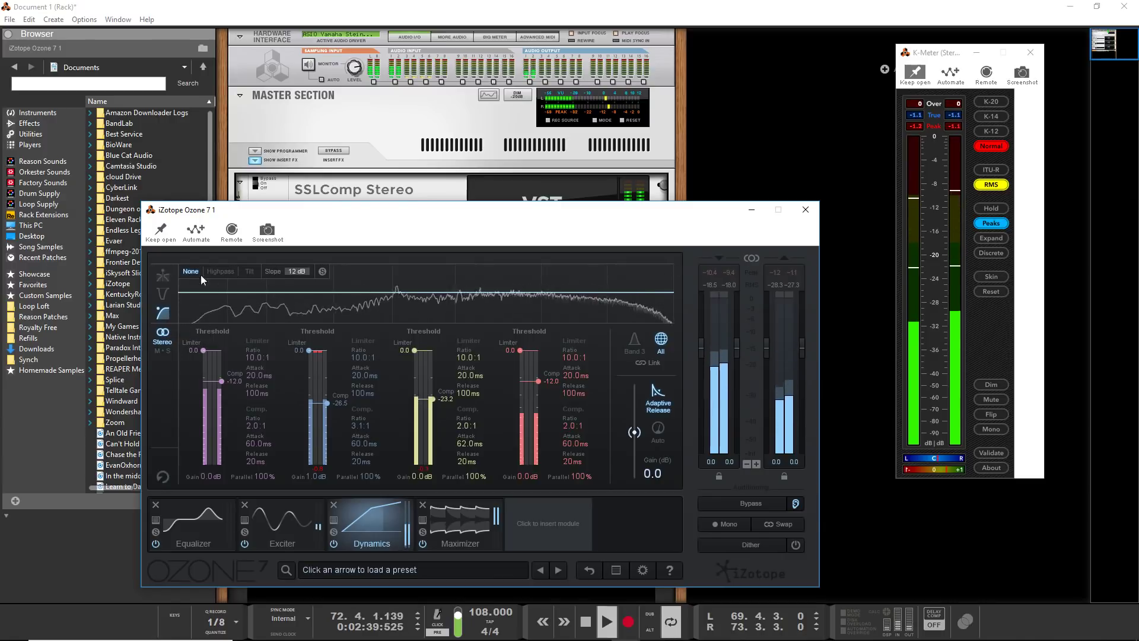
left_click(160, 295)
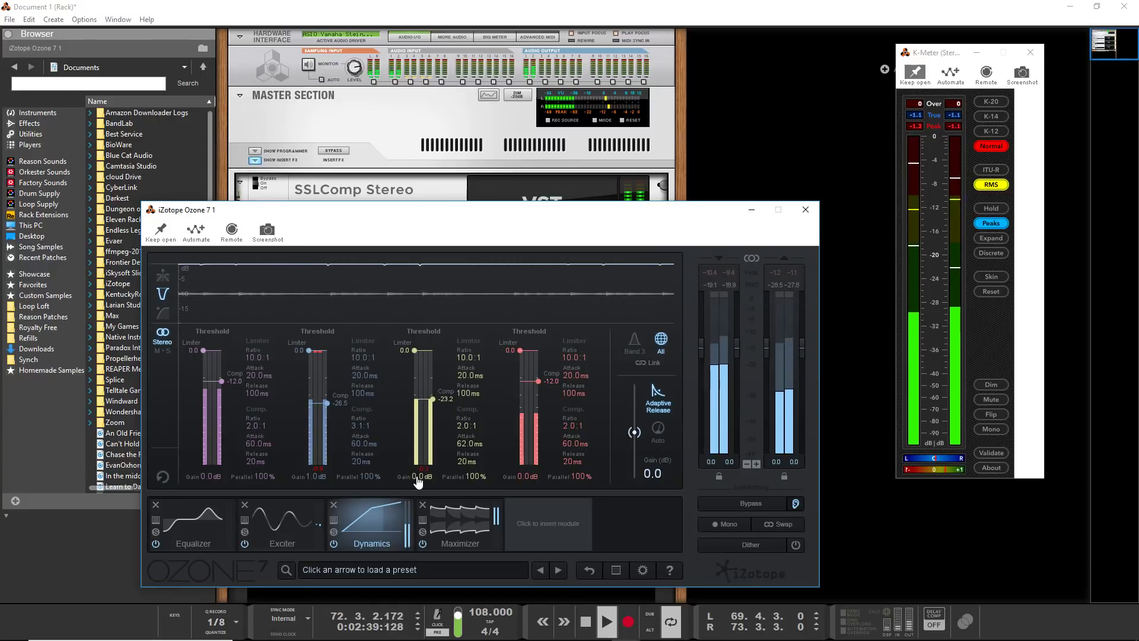
left_click_drag(438, 397, 439, 401)
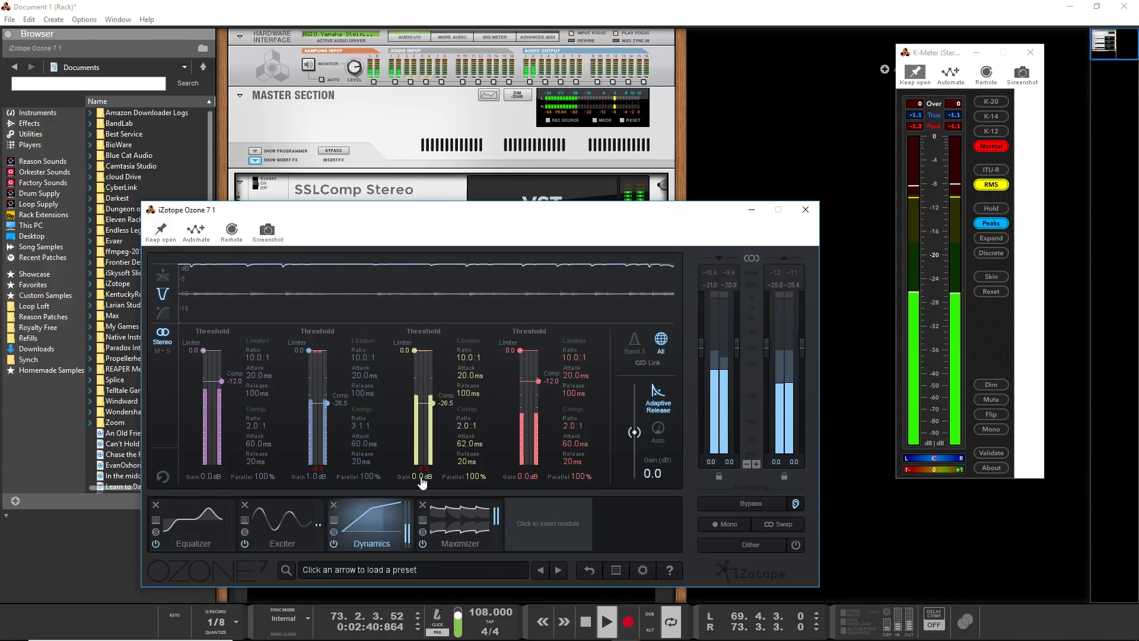
left_click_drag(418, 482, 414, 475)
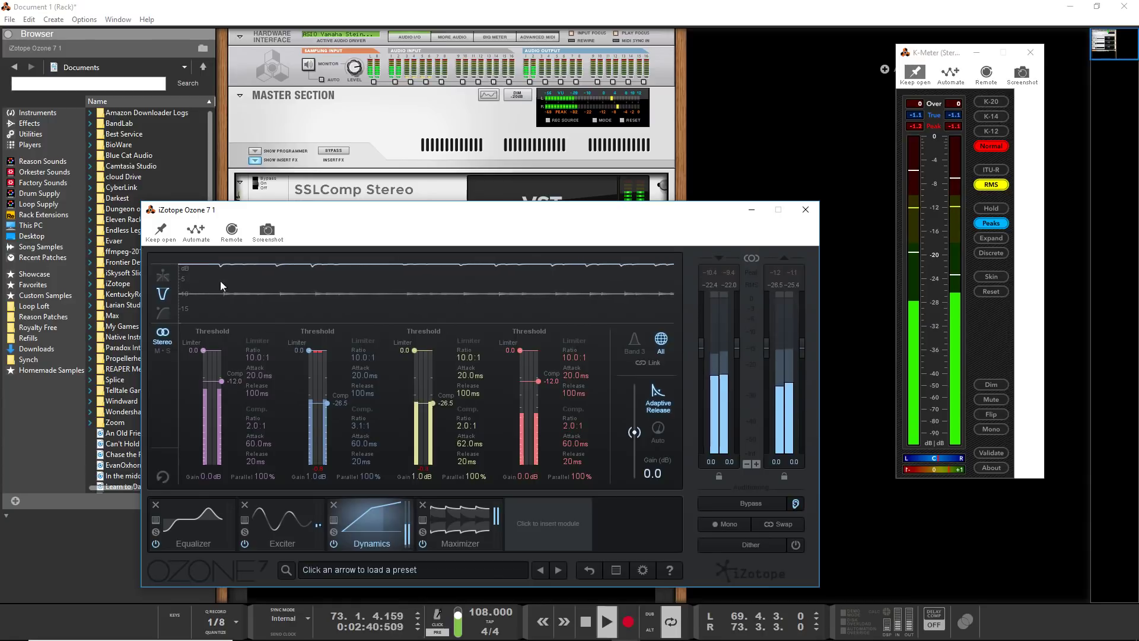
Show the Dynamics crossover view and play the loop with the module bypassed and re-enabled to compare the sound
left_click(163, 276)
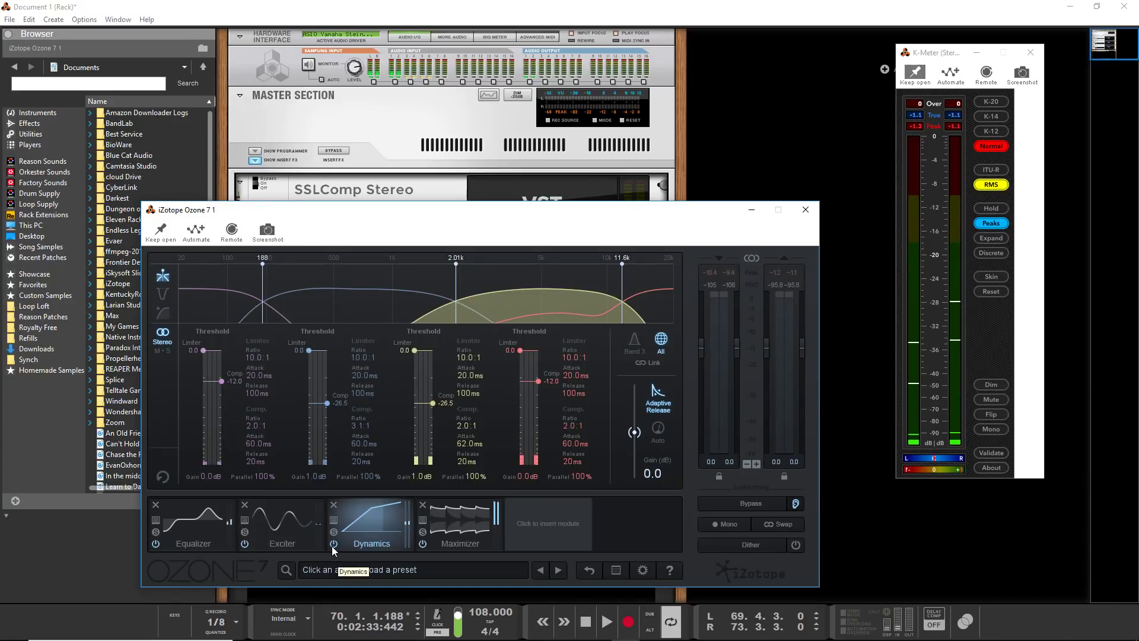
key("space")
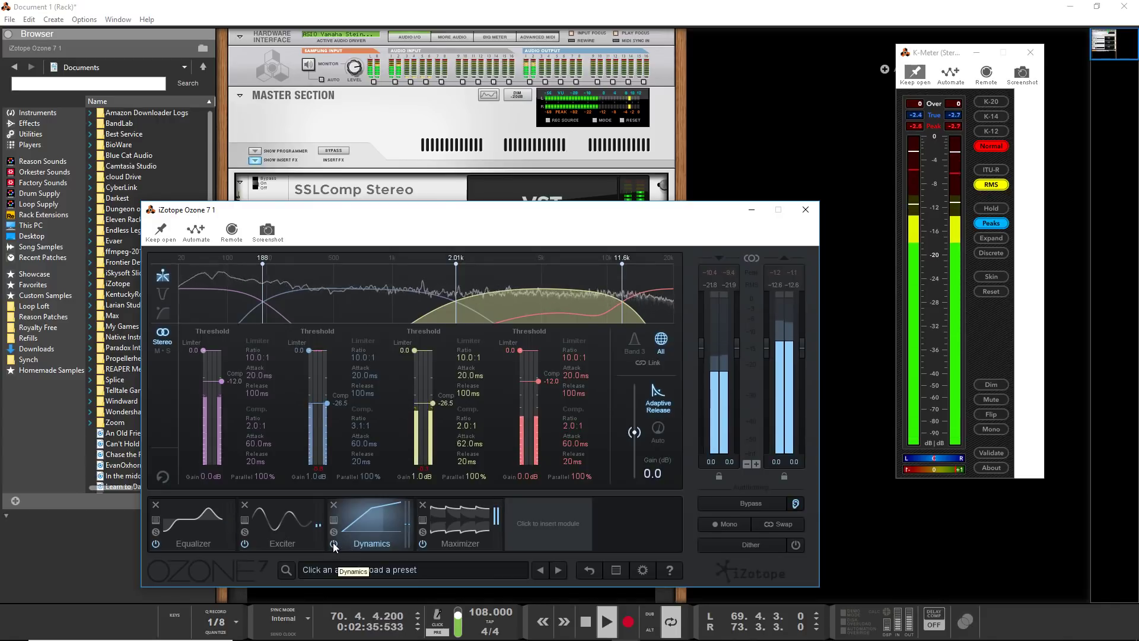
left_click(333, 543)
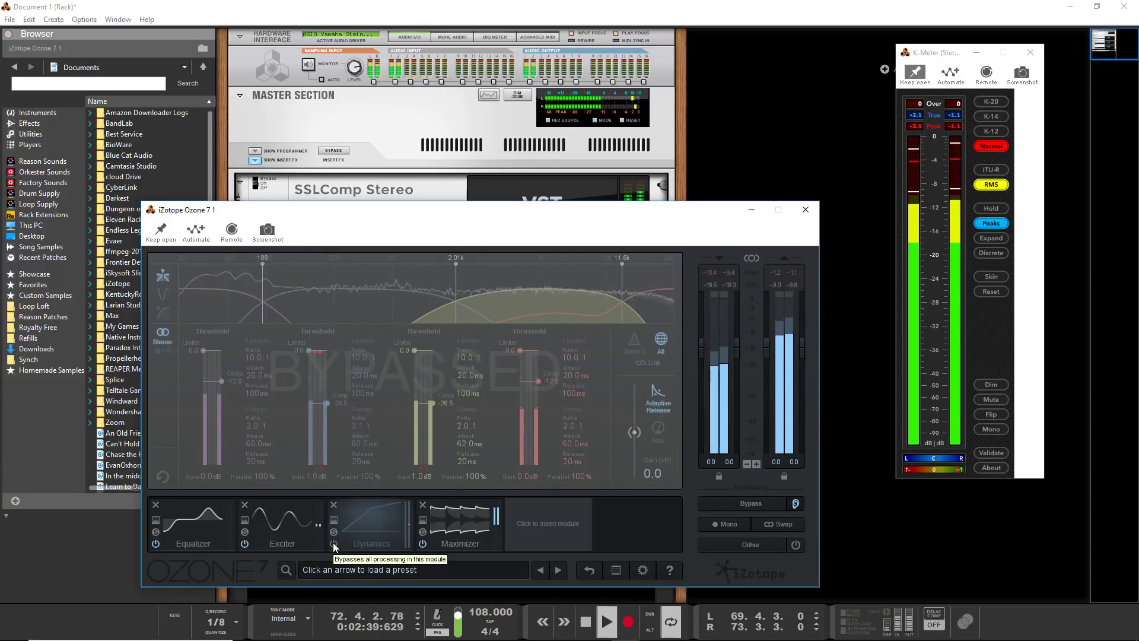
left_click(333, 542)
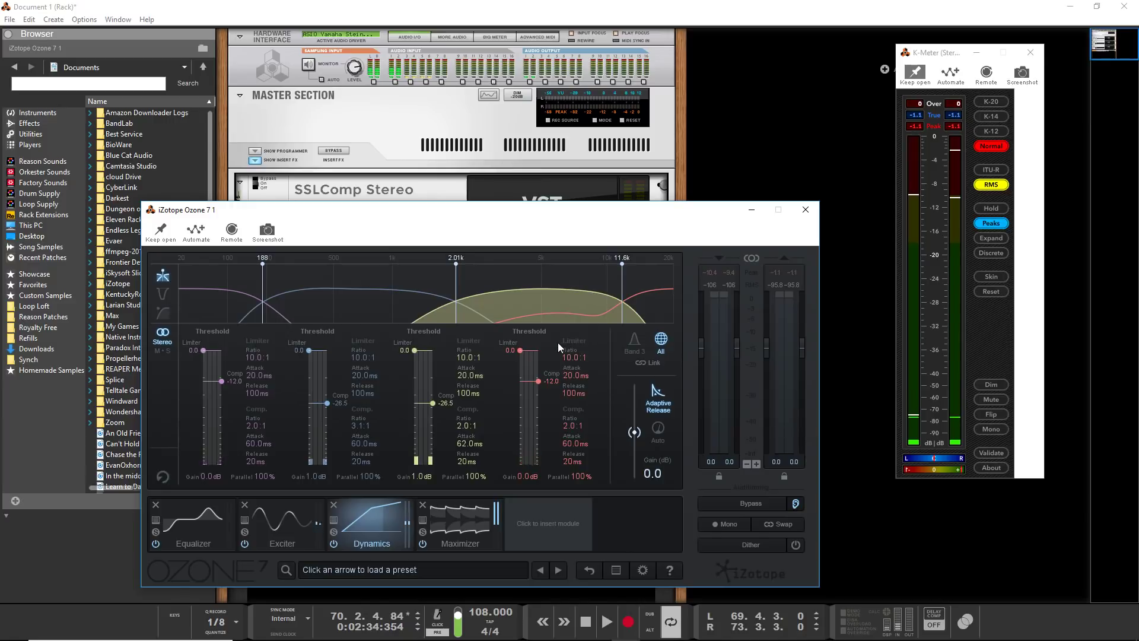
Solo the highest Dynamics band, play the loop and lower its compressor threshold to -34.1 dB
left_click(648, 286)
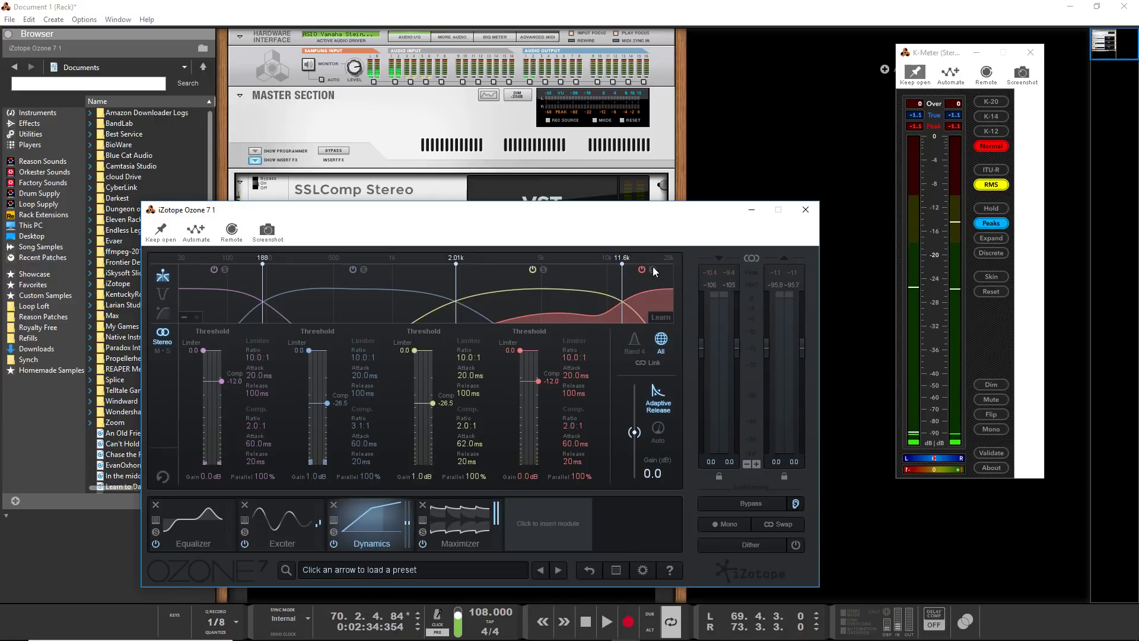
left_click(653, 269)
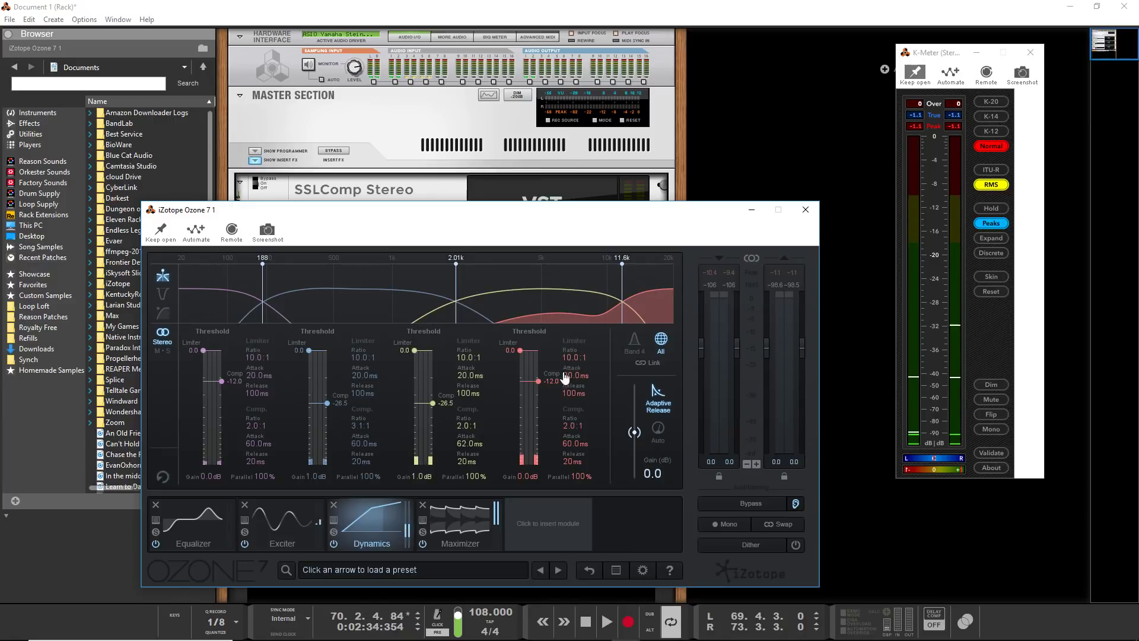
key("space")
left_click_drag(548, 423, 545, 404)
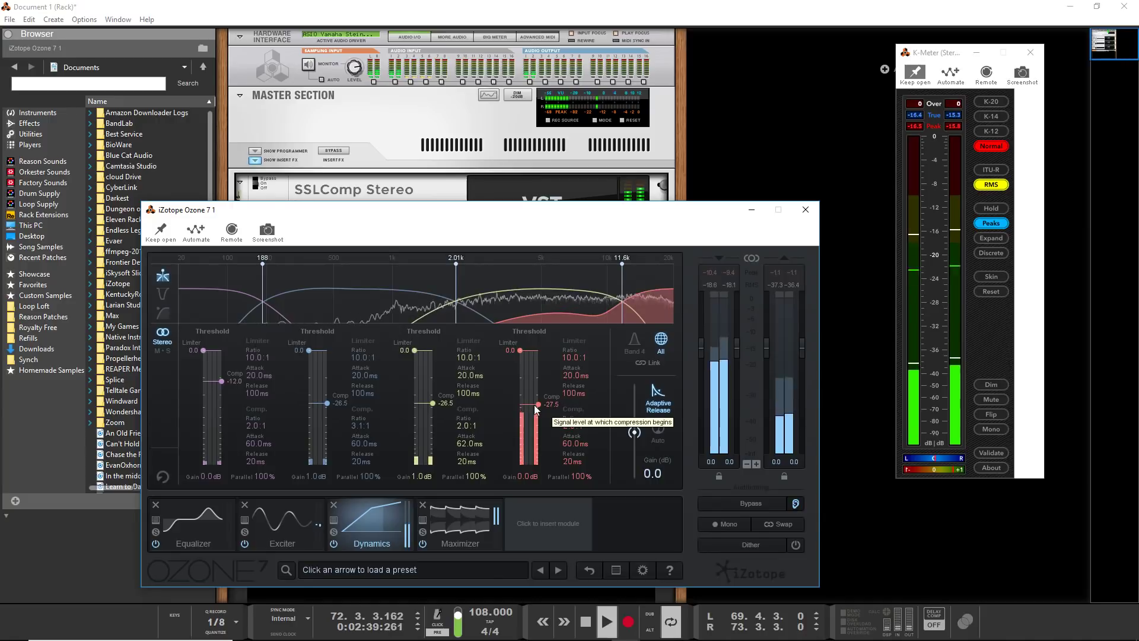
left_click_drag(541, 402, 541, 404)
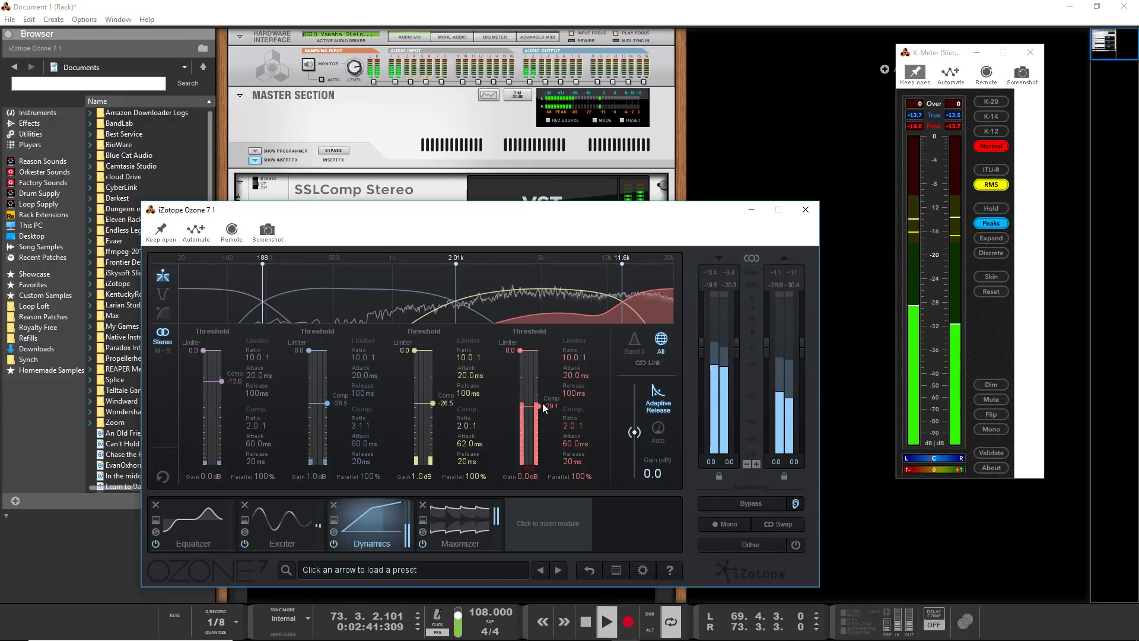
left_click_drag(547, 403, 549, 408)
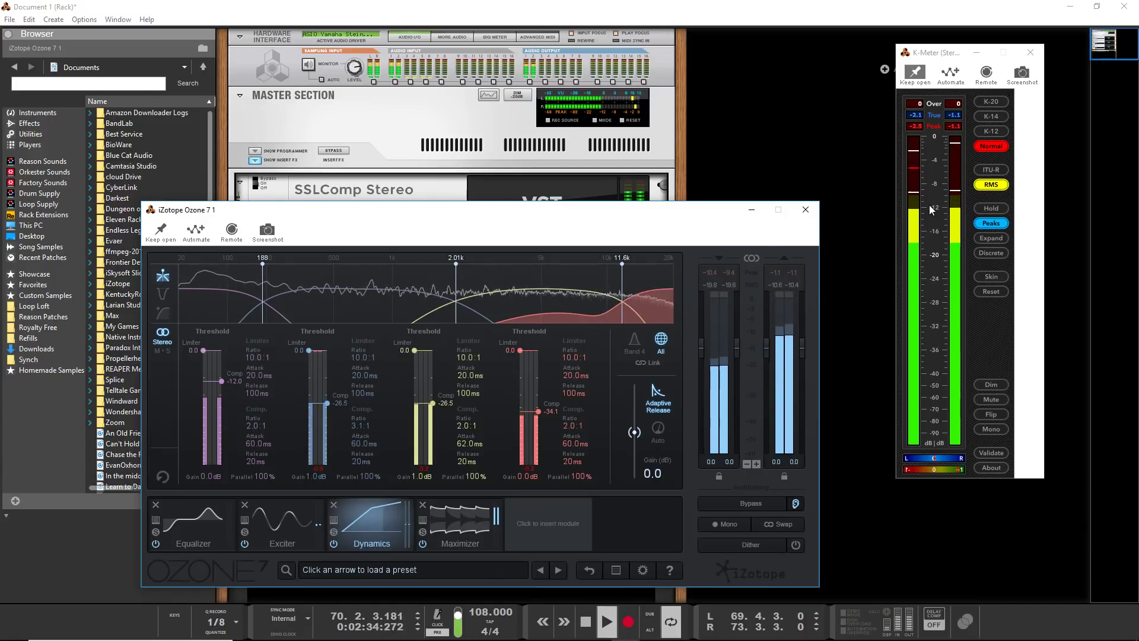
Set the Maximizer threshold to -10.5 dB while resetting the K-Meter readings, and switch the meter to the K-14 scale
left_click(990, 291)
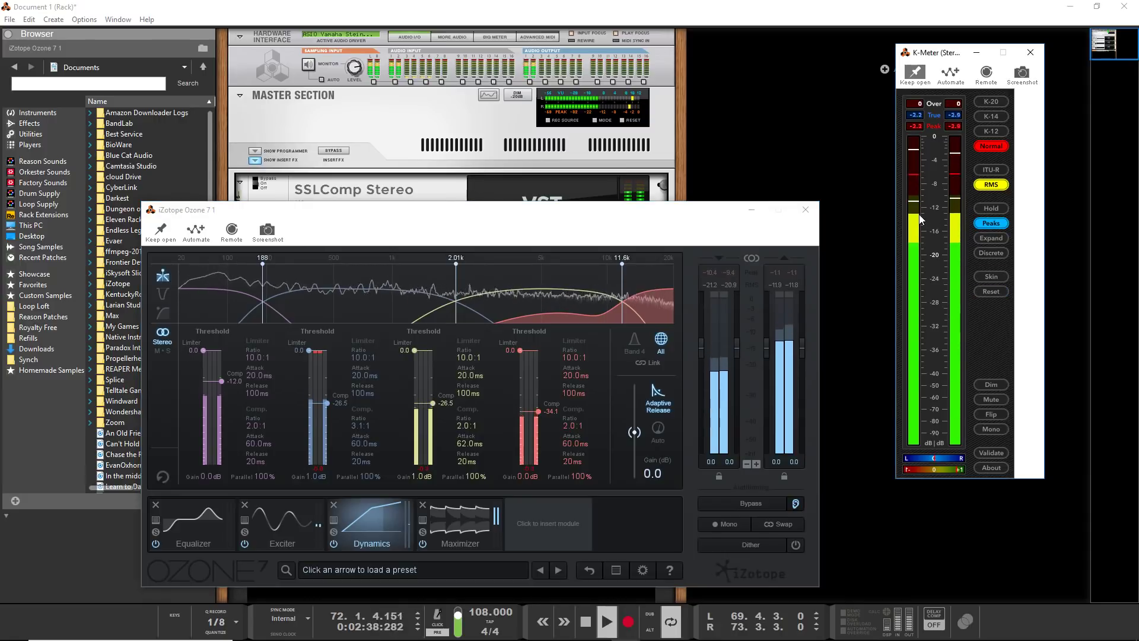
left_click(458, 509)
left_click_drag(291, 441, 290, 435)
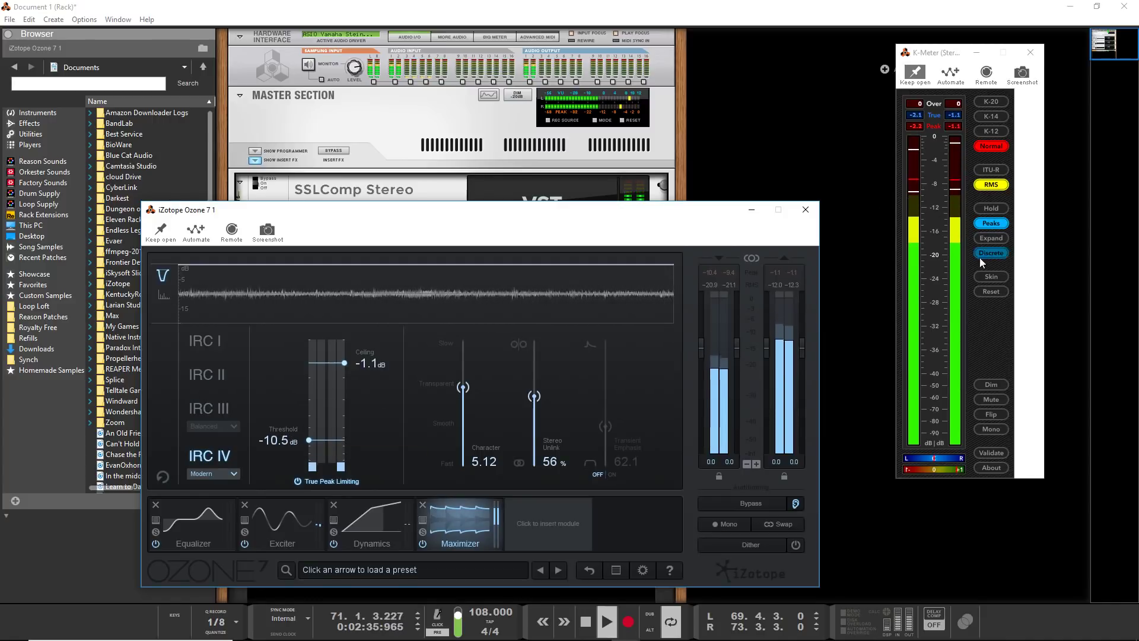
left_click(991, 291)
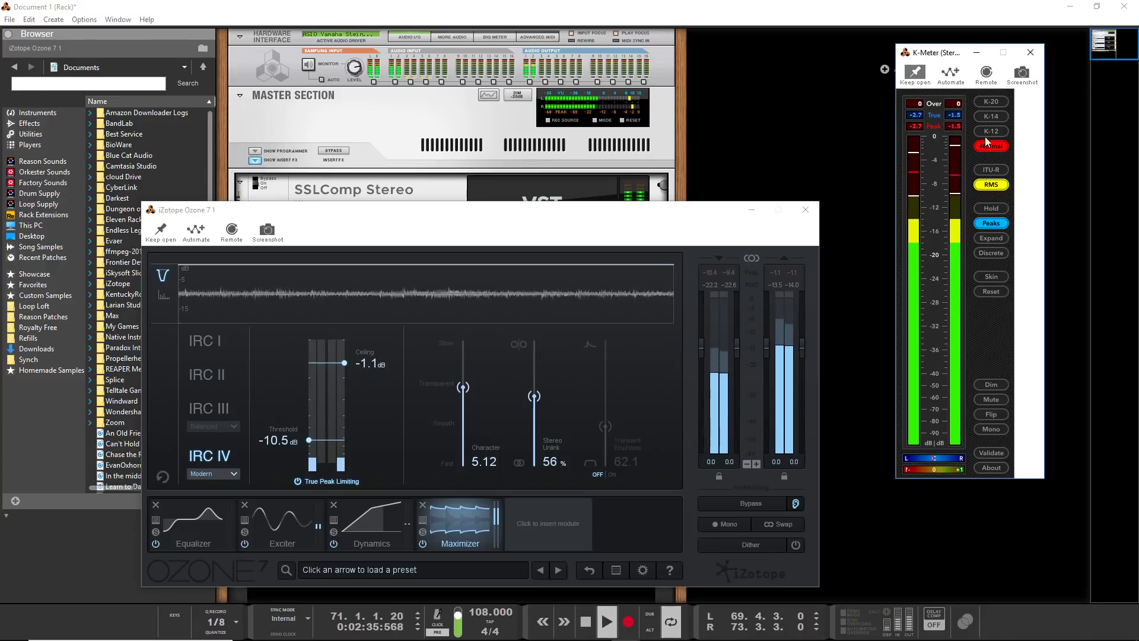
left_click(986, 117)
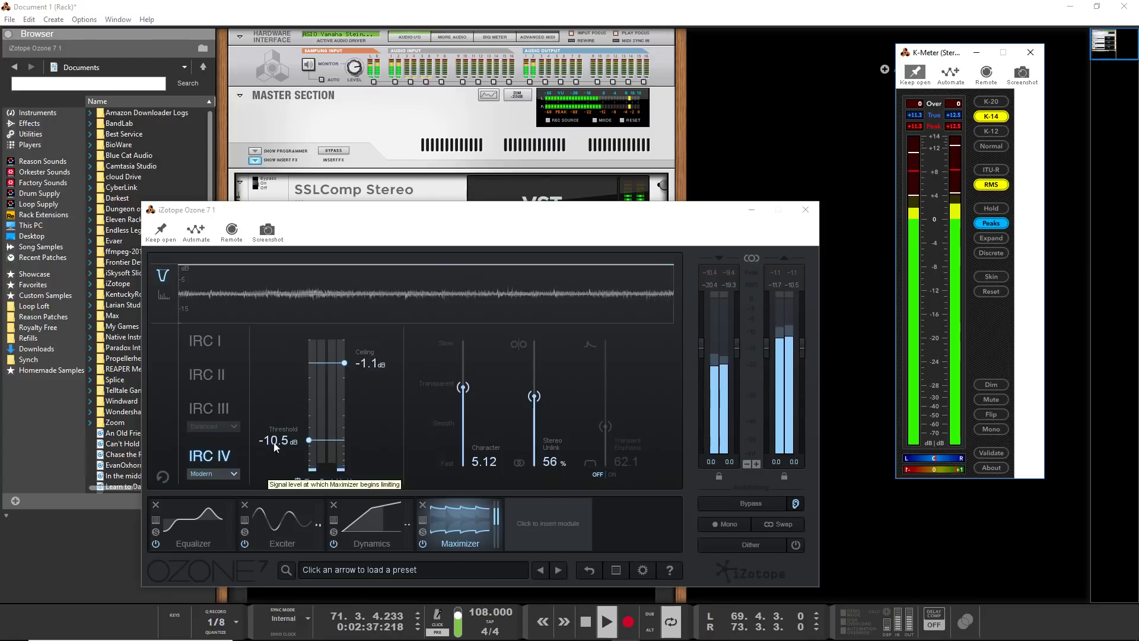
Stop playback and review the Equalizer and Dynamics settings in Ozone 7
key("space")
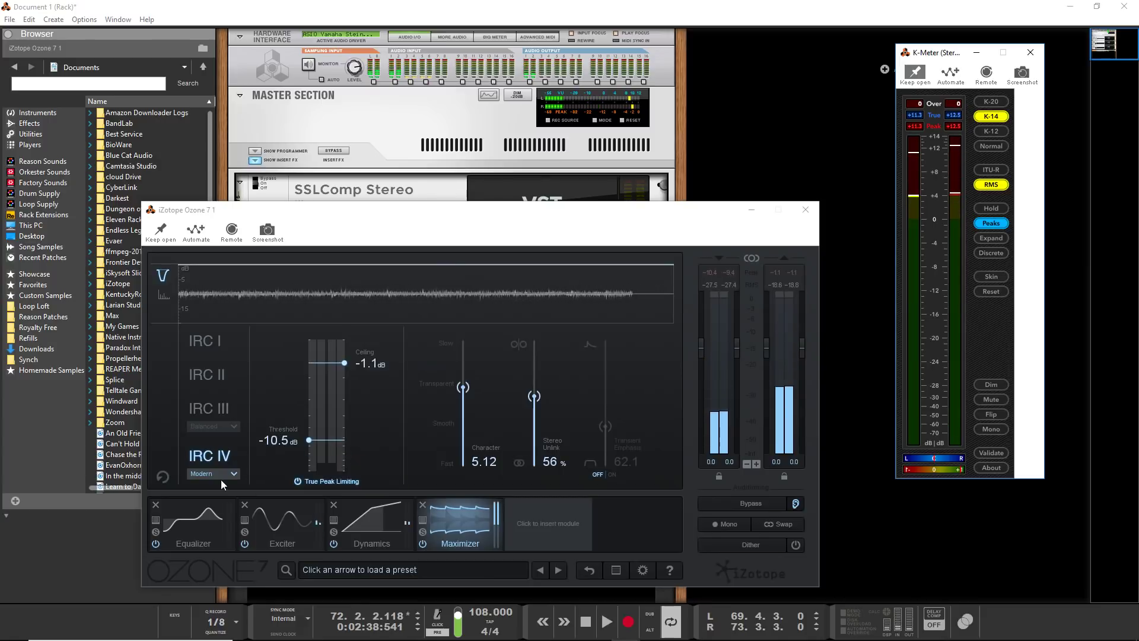
left_click(195, 510)
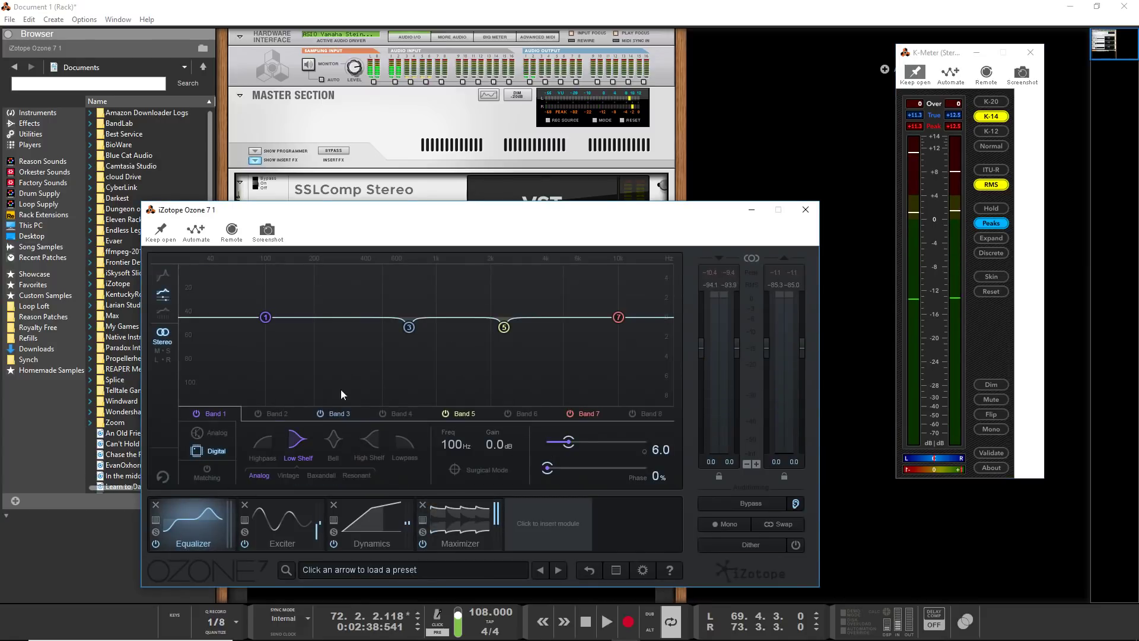
left_click(376, 523)
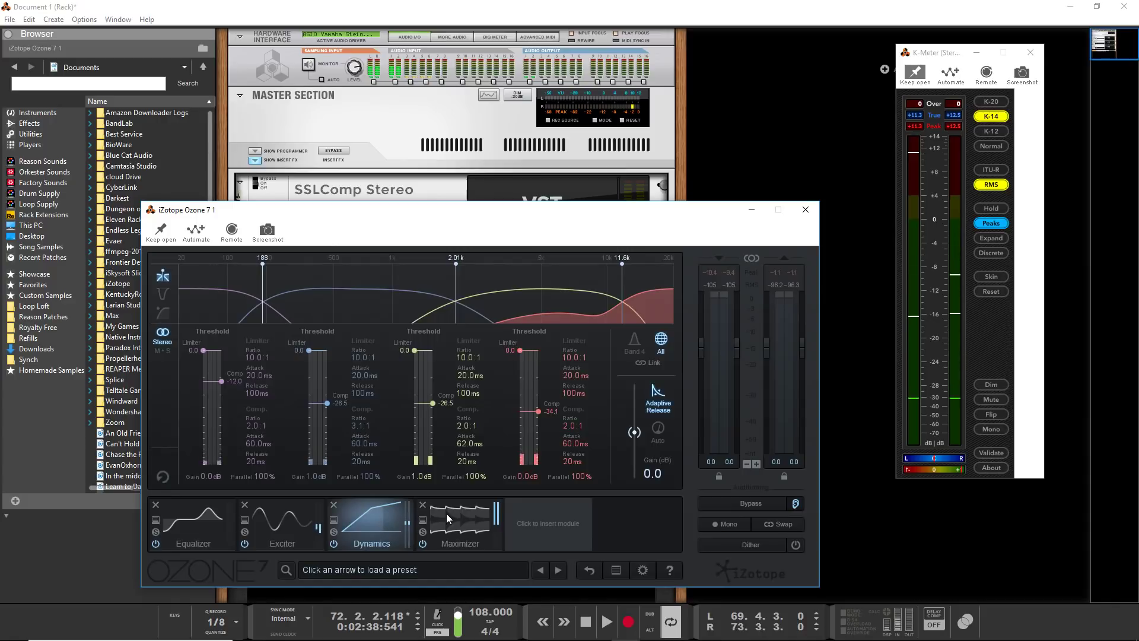
Insert the Imager module into the Ozone 7 signal chain and place it before the Maximizer
left_click(542, 518)
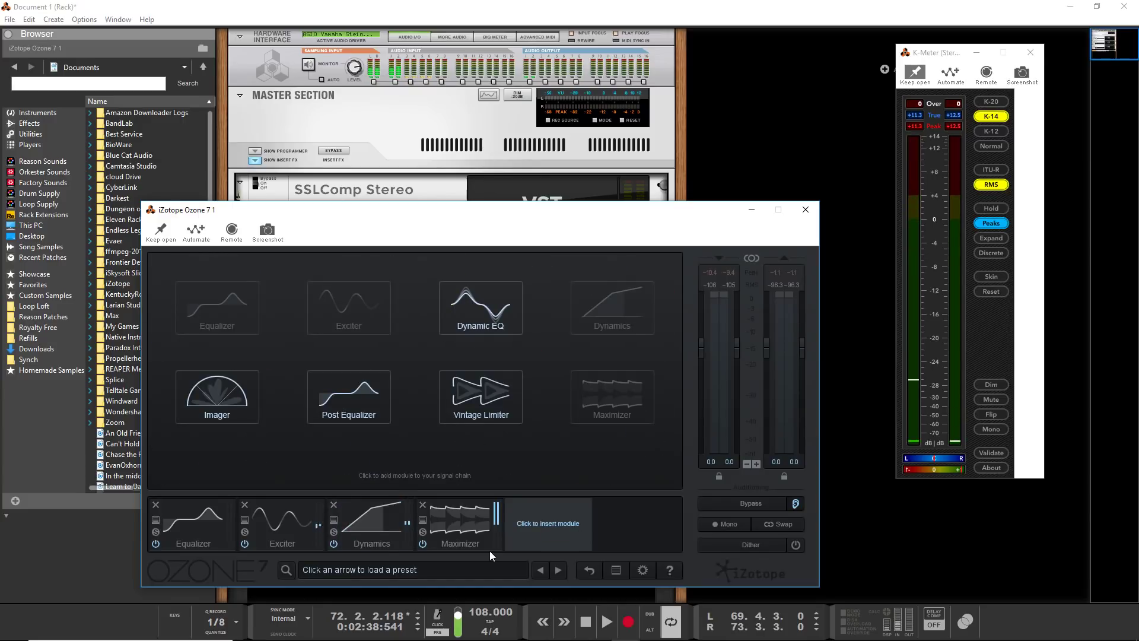
left_click(236, 388)
left_click_drag(554, 530, 455, 525)
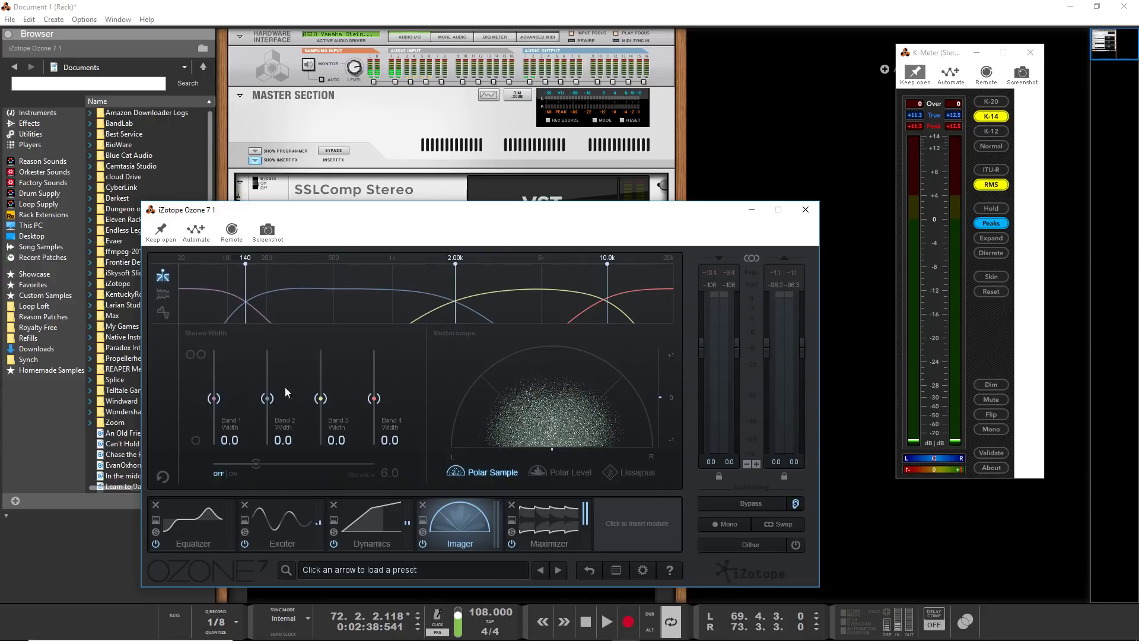
Play the loop, run Learn for the Imager crossovers, and compare the Polar Level, Lissajous and Polar Sample vectorscope views
key("space")
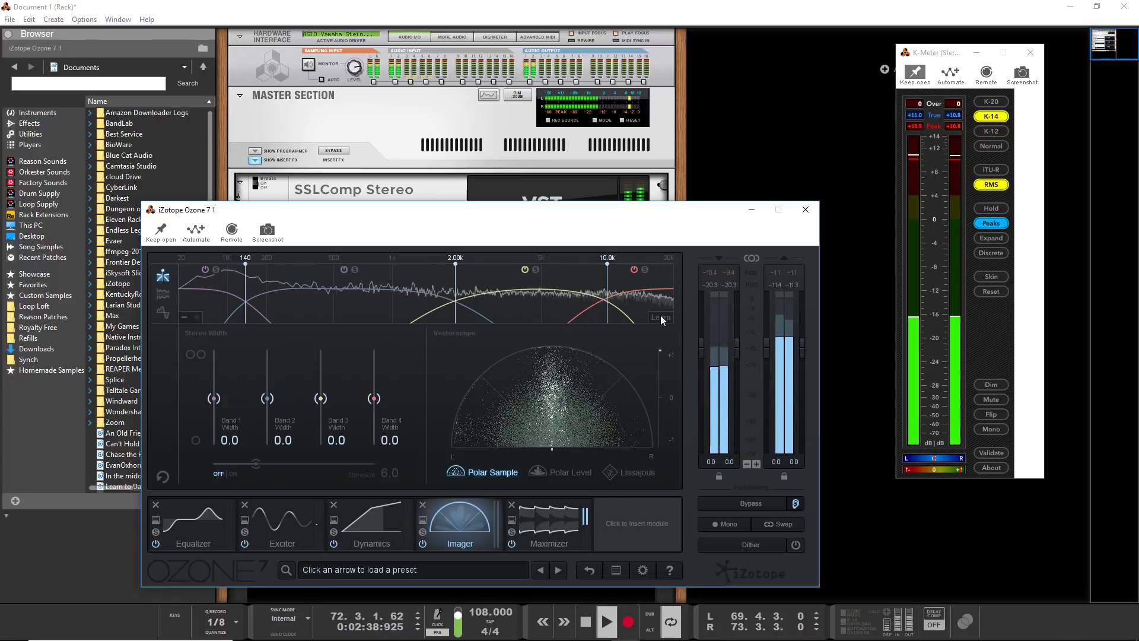
left_click(661, 317)
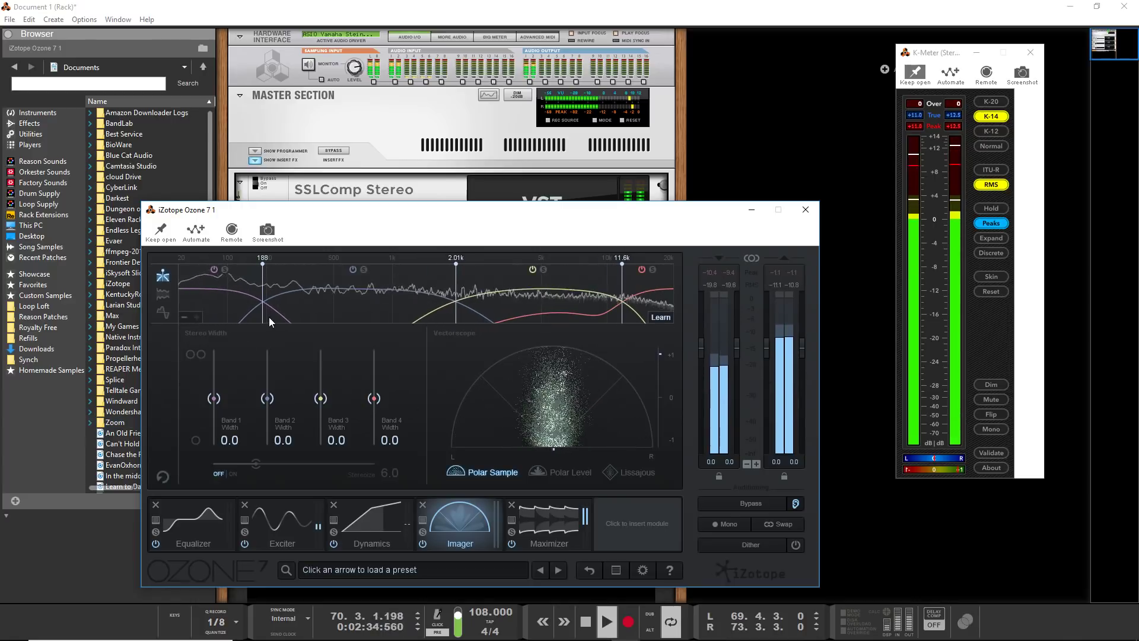
left_click(561, 471)
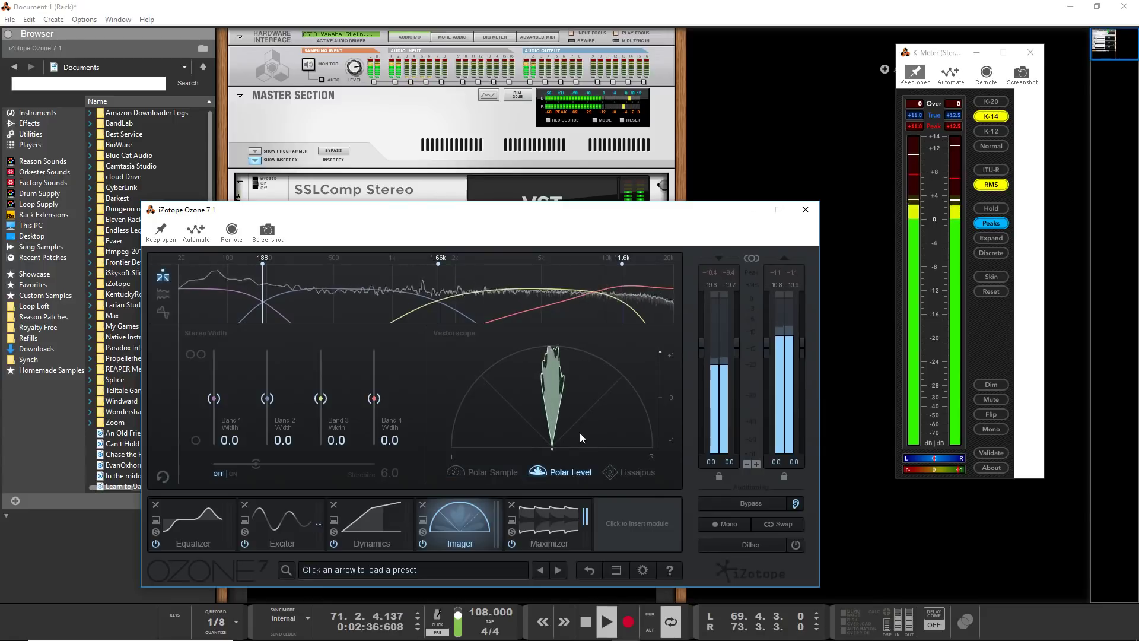
left_click(612, 471)
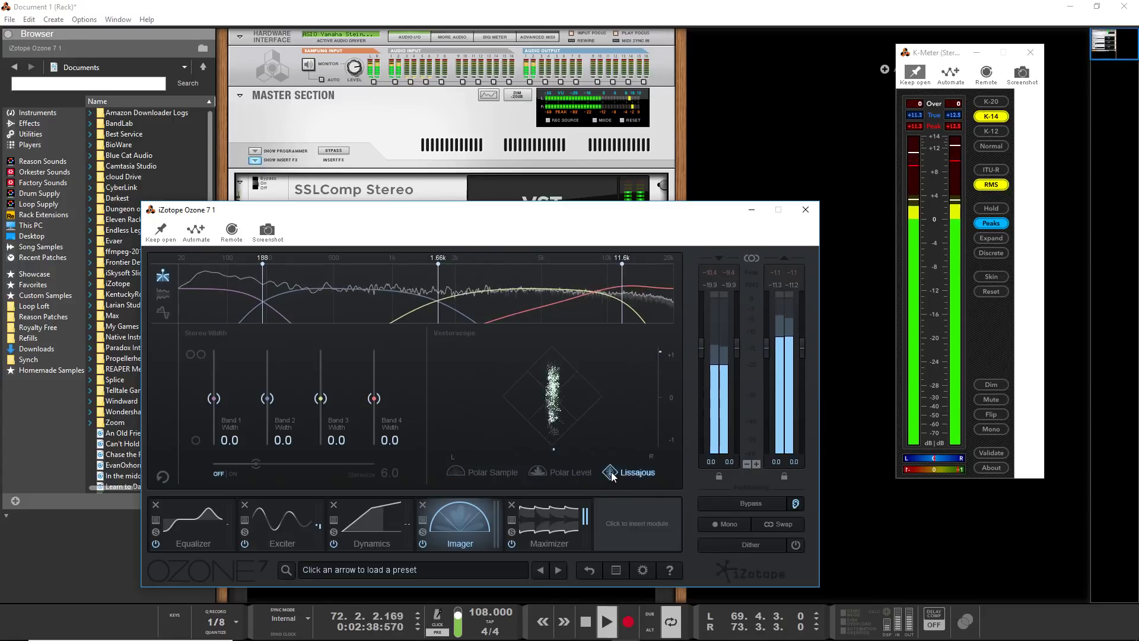
left_click(481, 470)
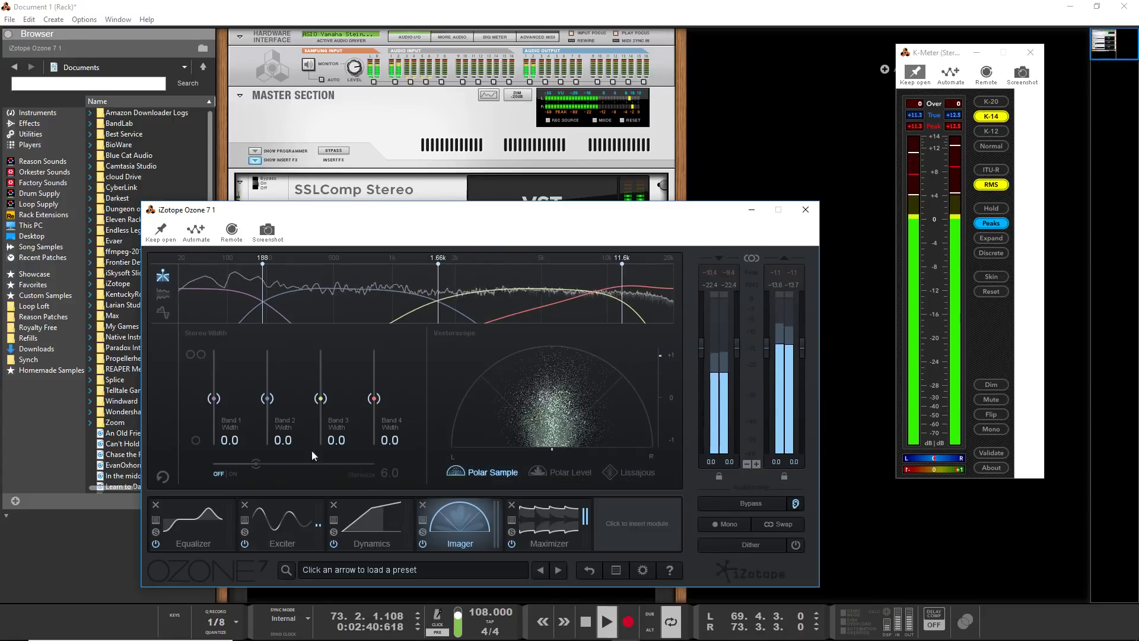
Turn on Stereoize and set the Imager widths to -19.0, 2.5, 43.0 and 60.8 for bands 1 to 4
left_click(231, 474)
left_click_drag(213, 398, 213, 410)
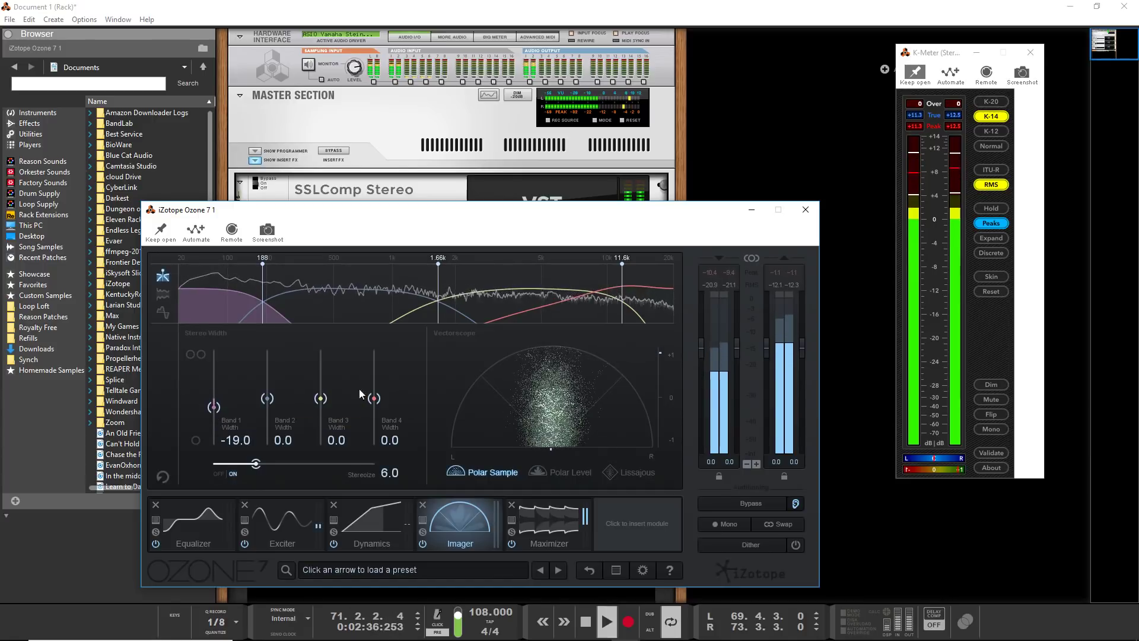
left_click_drag(375, 397, 383, 355)
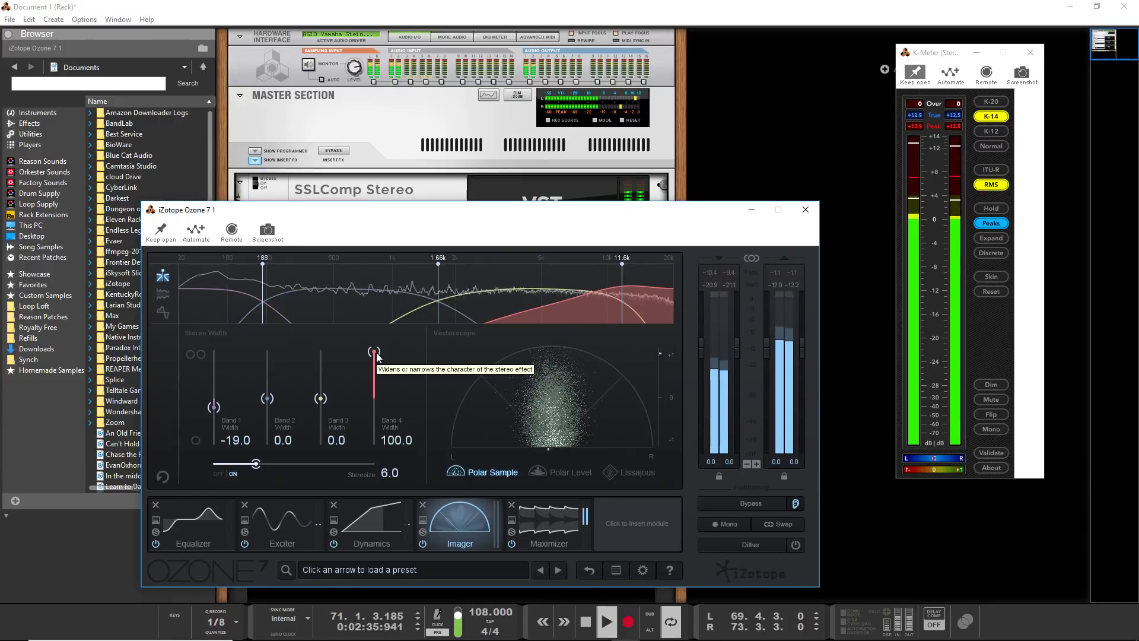
left_click_drag(376, 354, 379, 371)
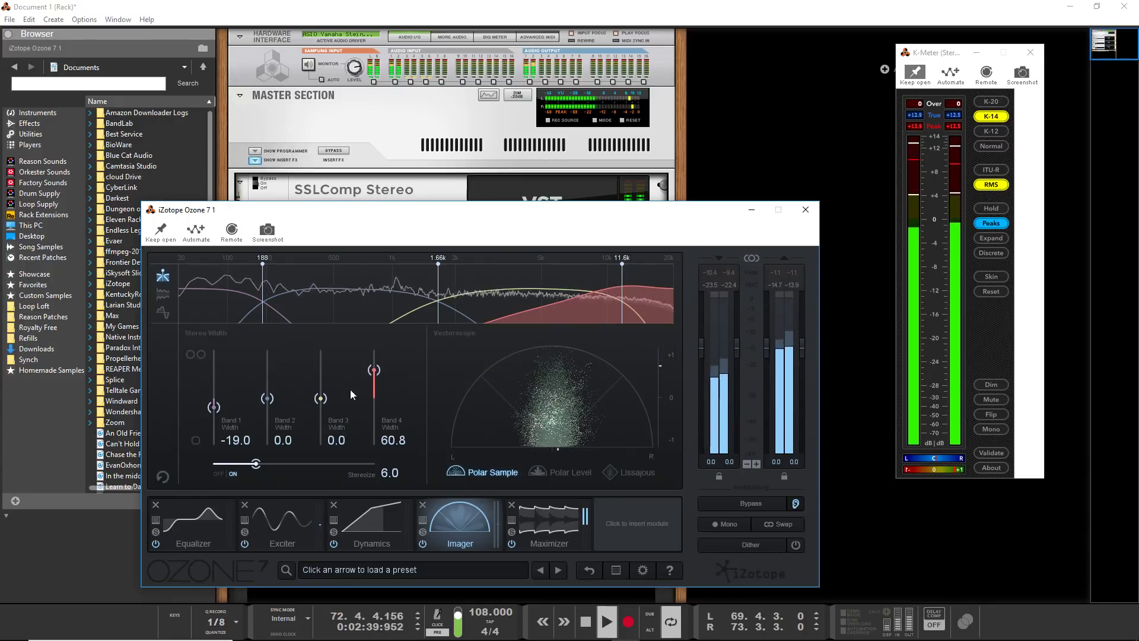
left_click_drag(320, 400, 280, 397)
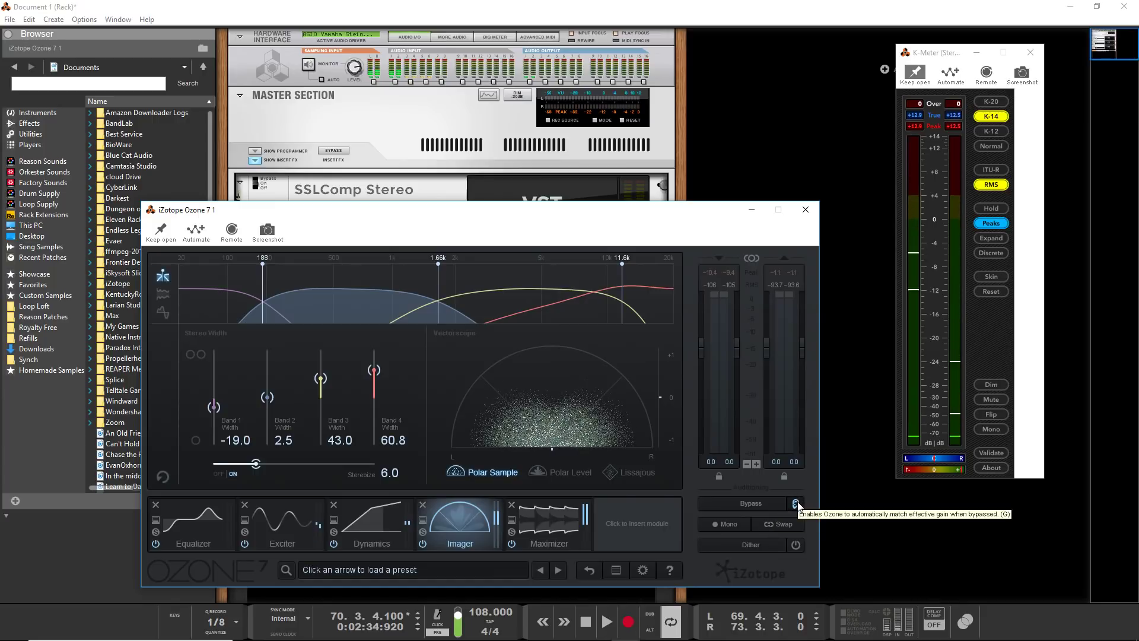
Play the loop and switch Ozone's overall bypass on and off with gain matching to compare the sound, and stop playback
left_click(796, 504)
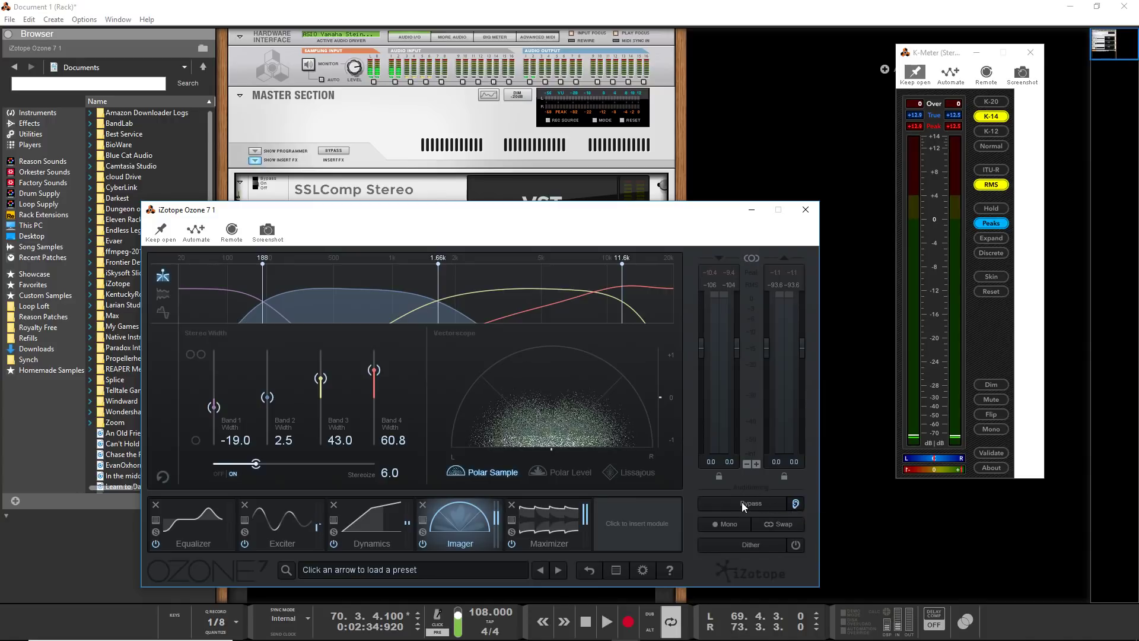
key("space")
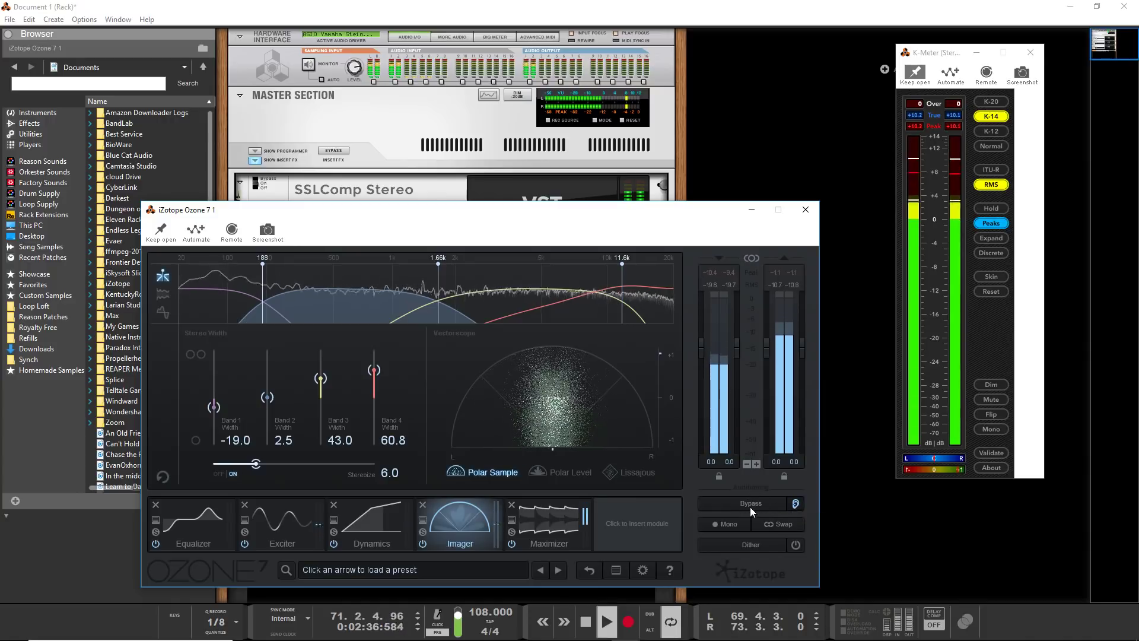
left_click(749, 505)
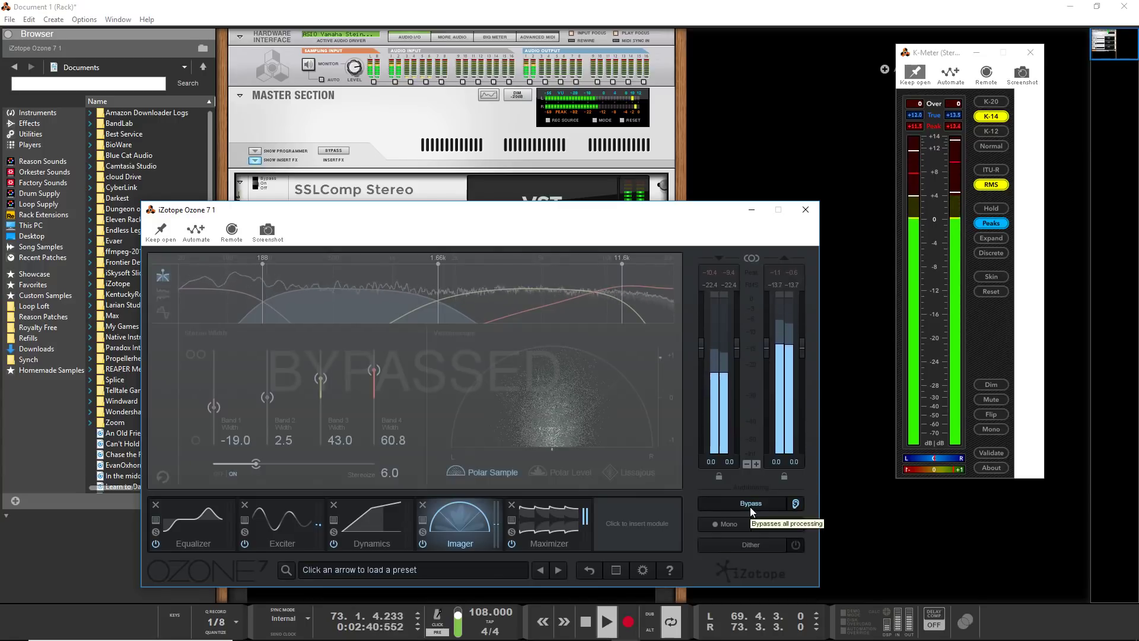
left_click(750, 505)
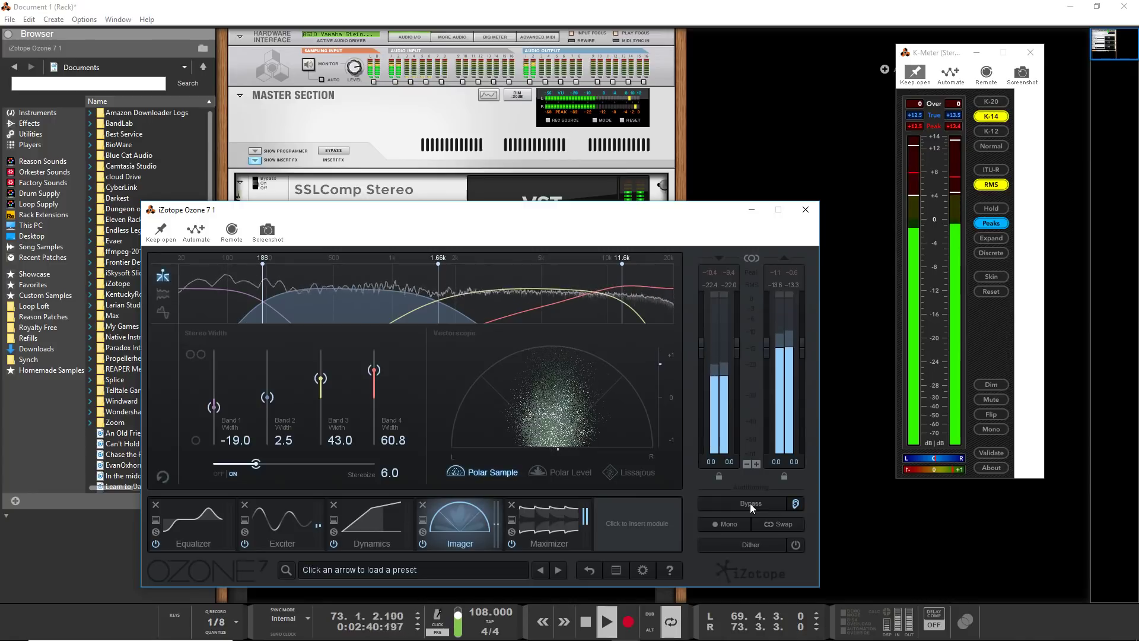
left_click(750, 503)
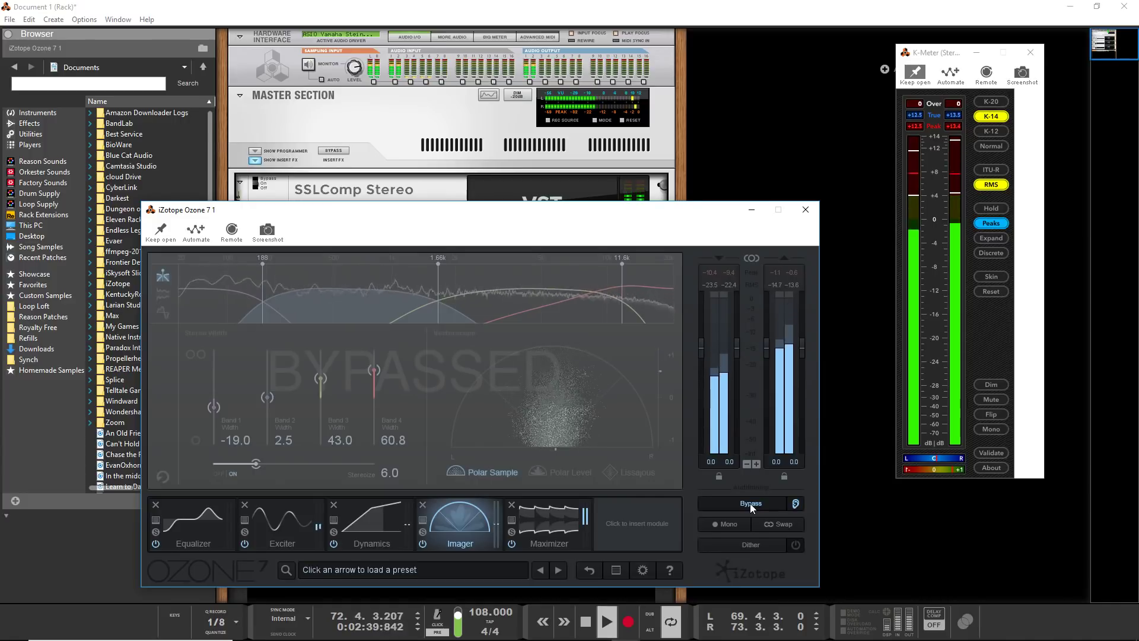
left_click(750, 503)
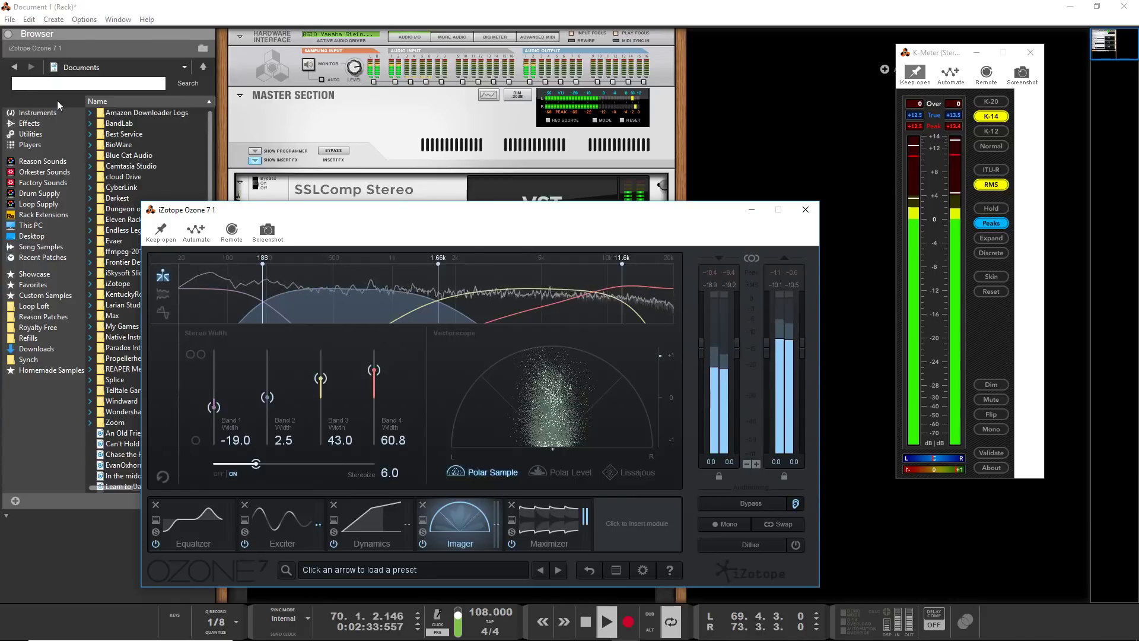
key("space")
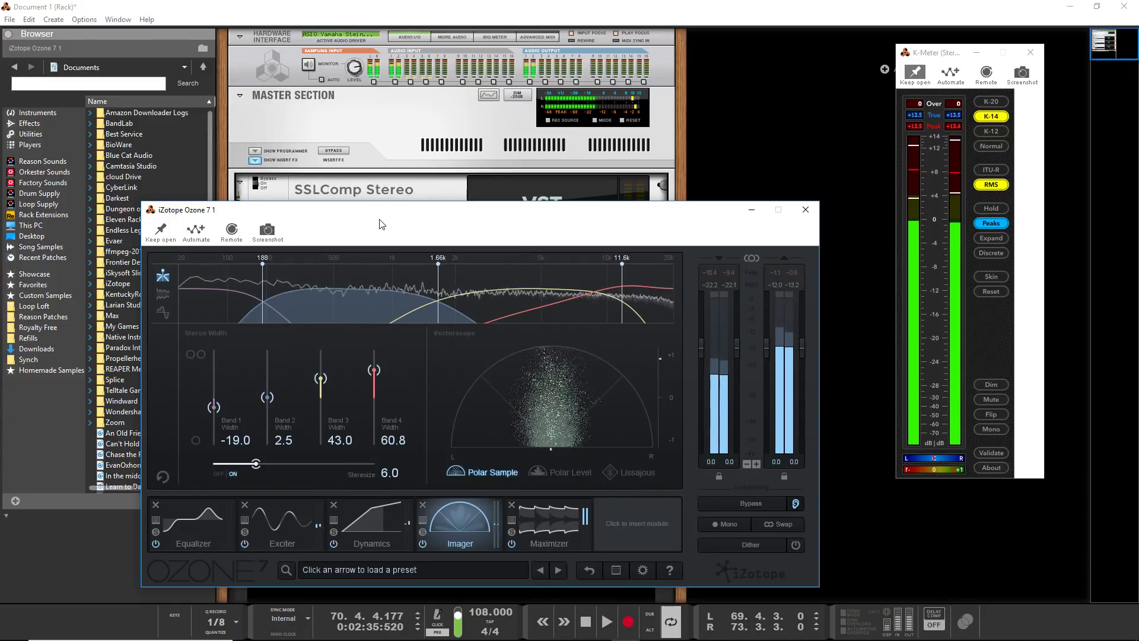
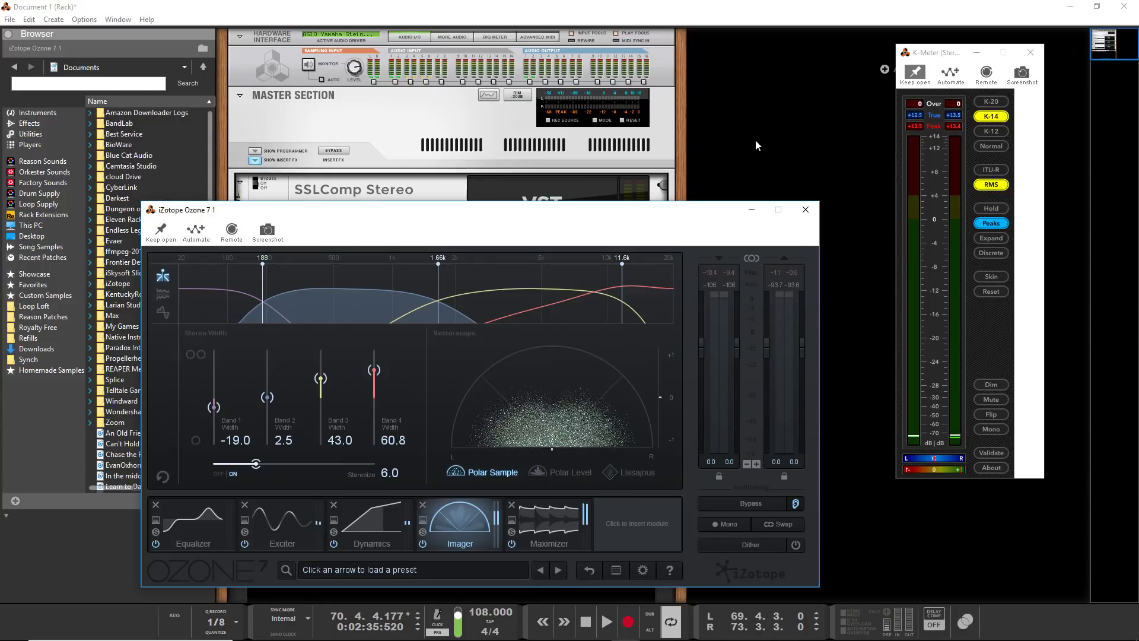
Show the sequencer and look over the Pursuit of Perfection clip's waveform from its early bars to its end
left_click(937, 55)
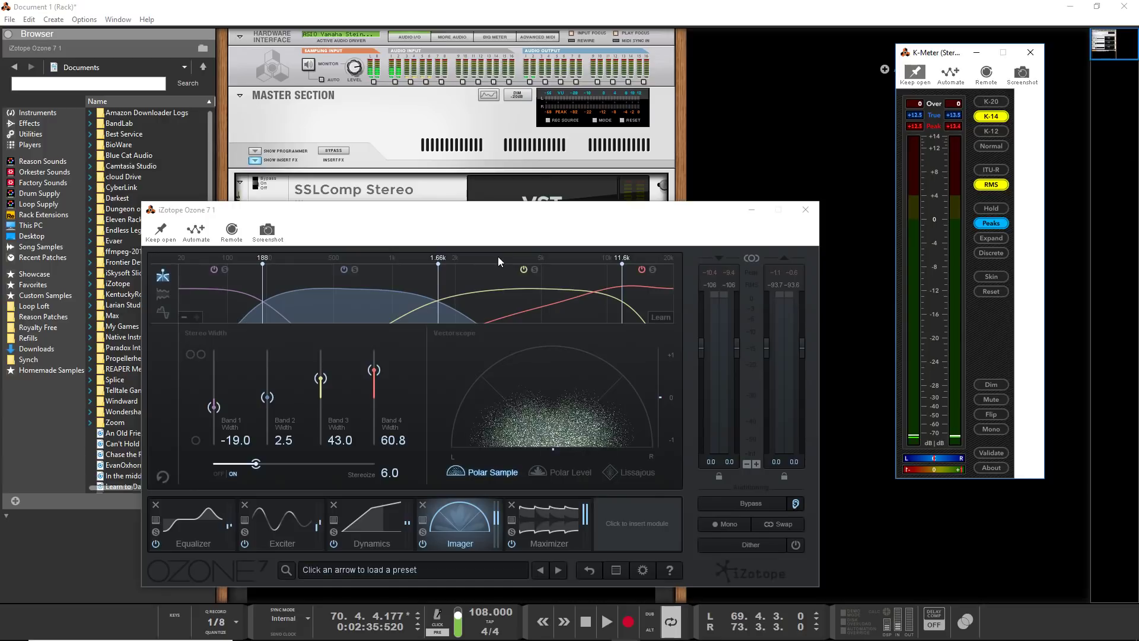
left_click(784, 163)
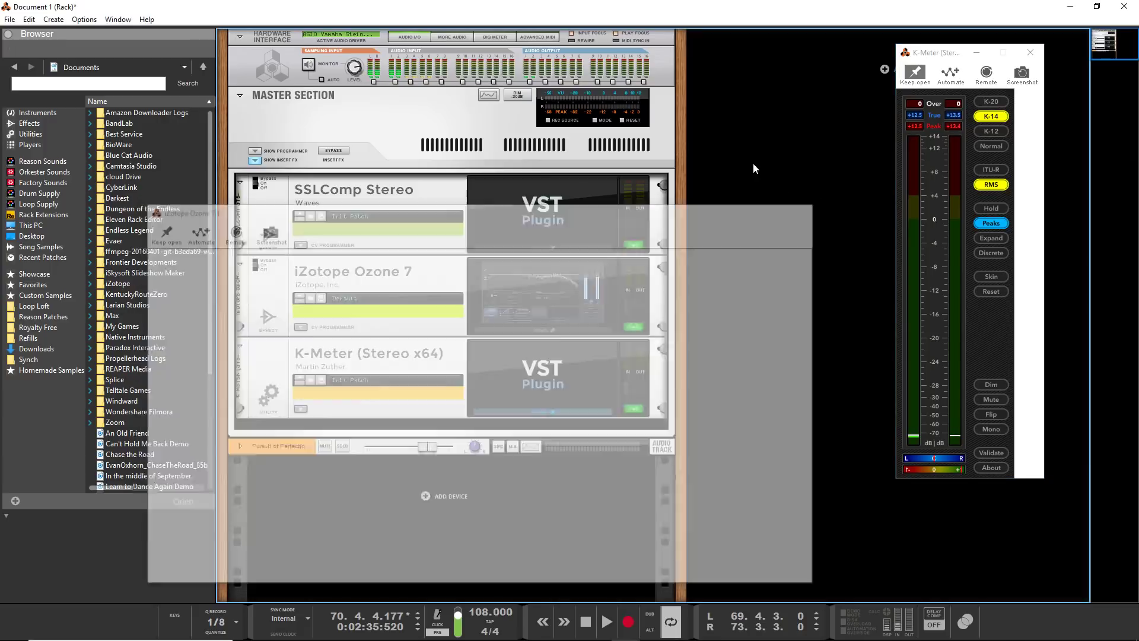
key("F7")
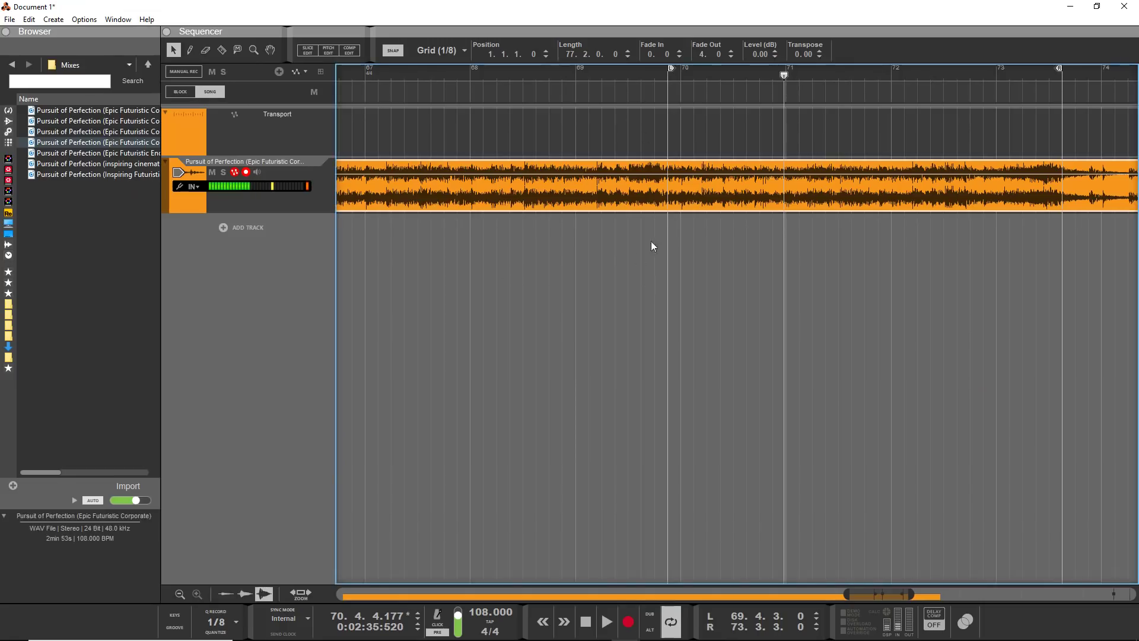
scroll(604, 245, "down", 3)
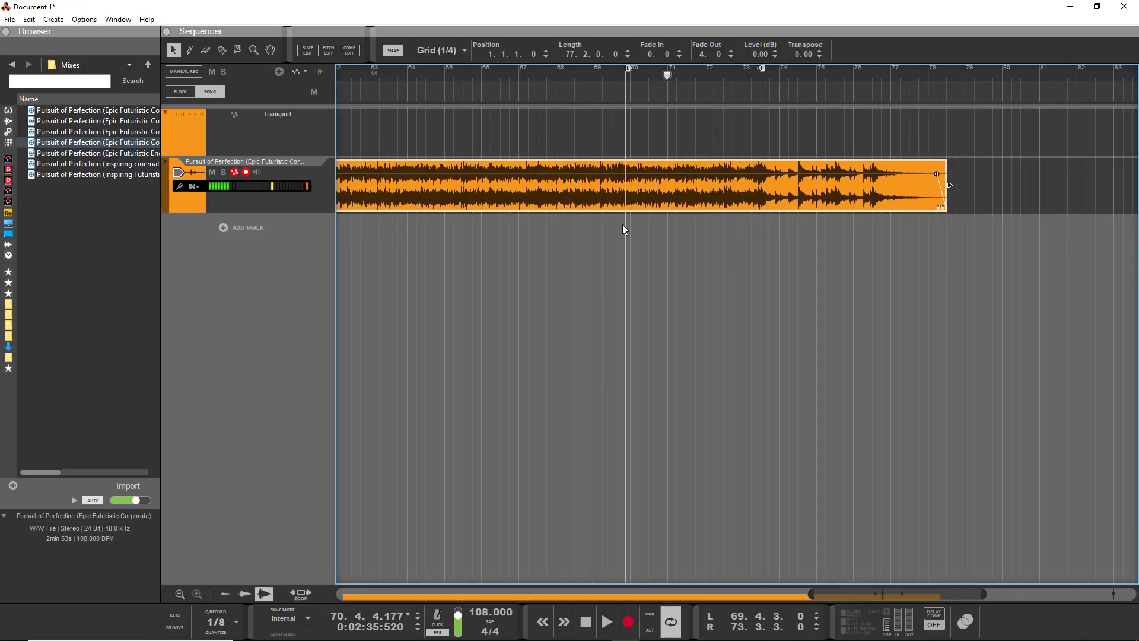
scroll(503, 211, "left", 5)
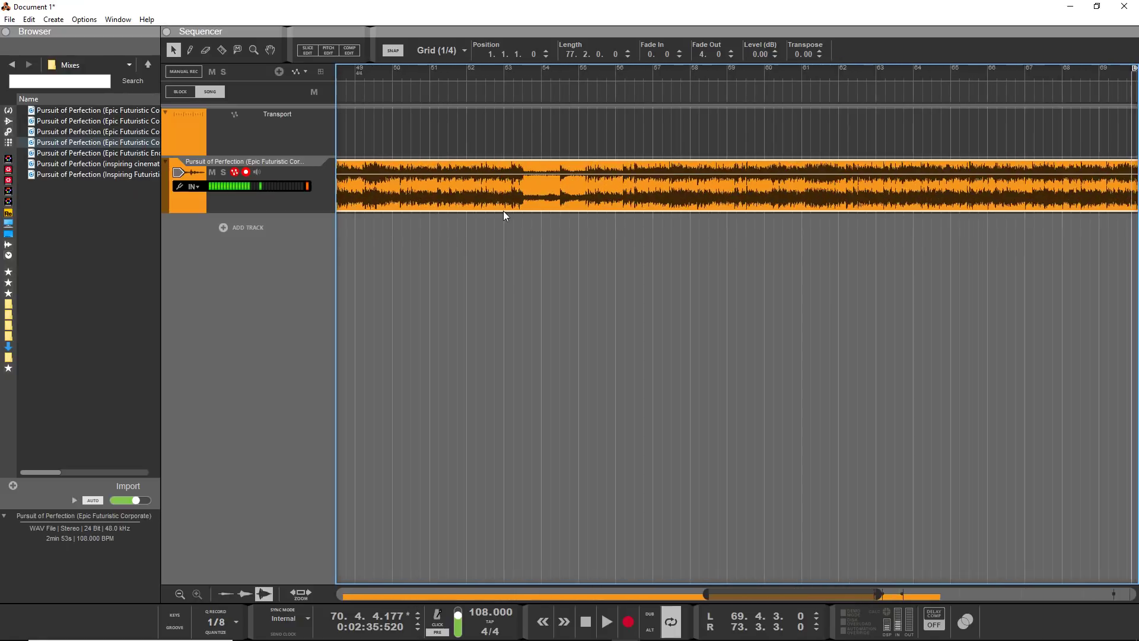
scroll(503, 212, "down", 1)
scroll(465, 207, "left", 6)
scroll(383, 186, "down", 1)
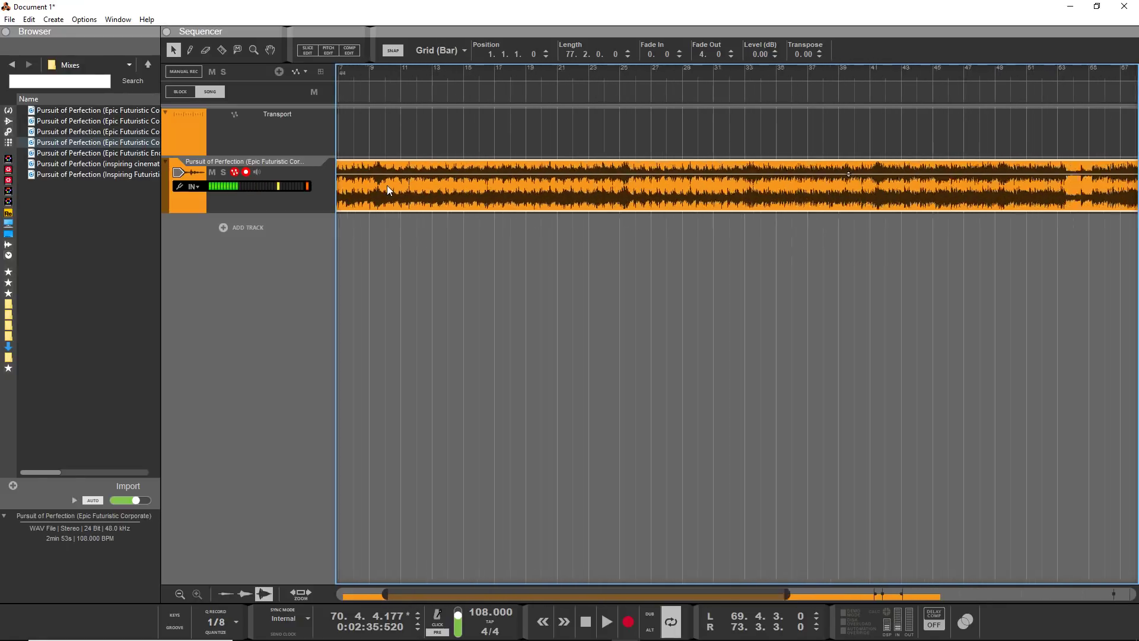
scroll(387, 185, "left", 4)
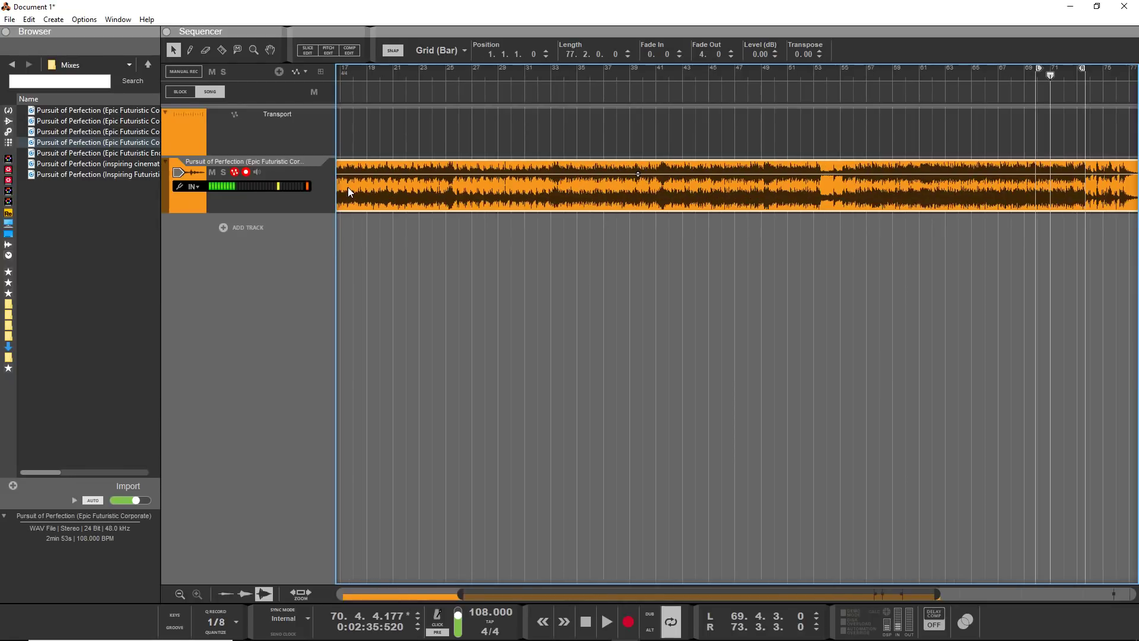
scroll(804, 177, "right", 8)
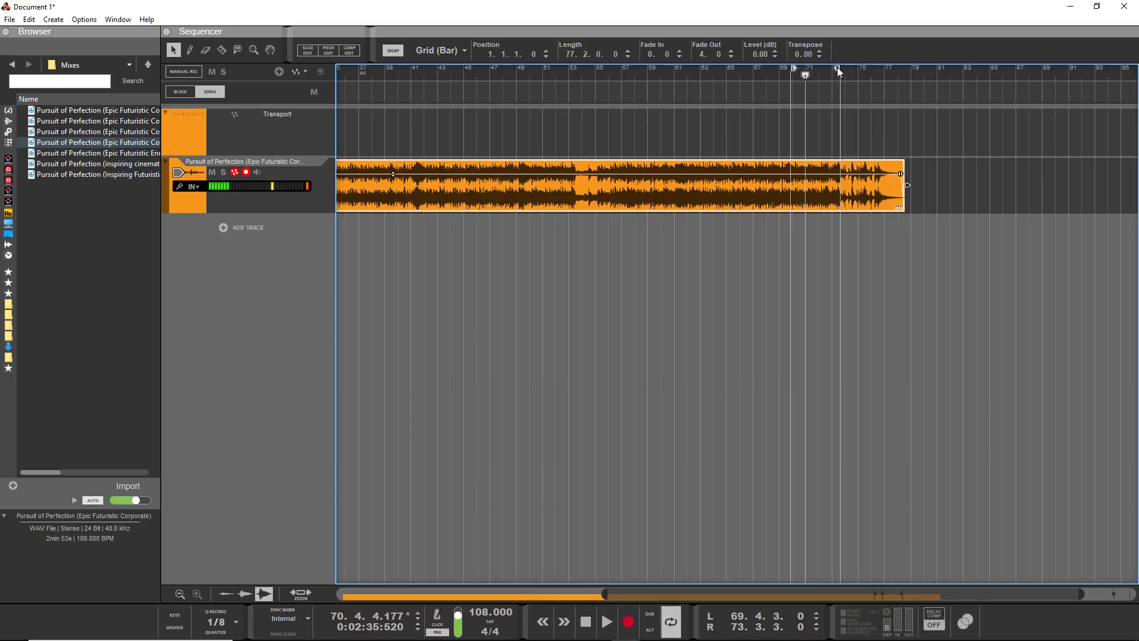
Try playing the loop with its end extended to bar 77, and pull the loop end back to bar 73
left_click_drag(829, 68, 882, 79)
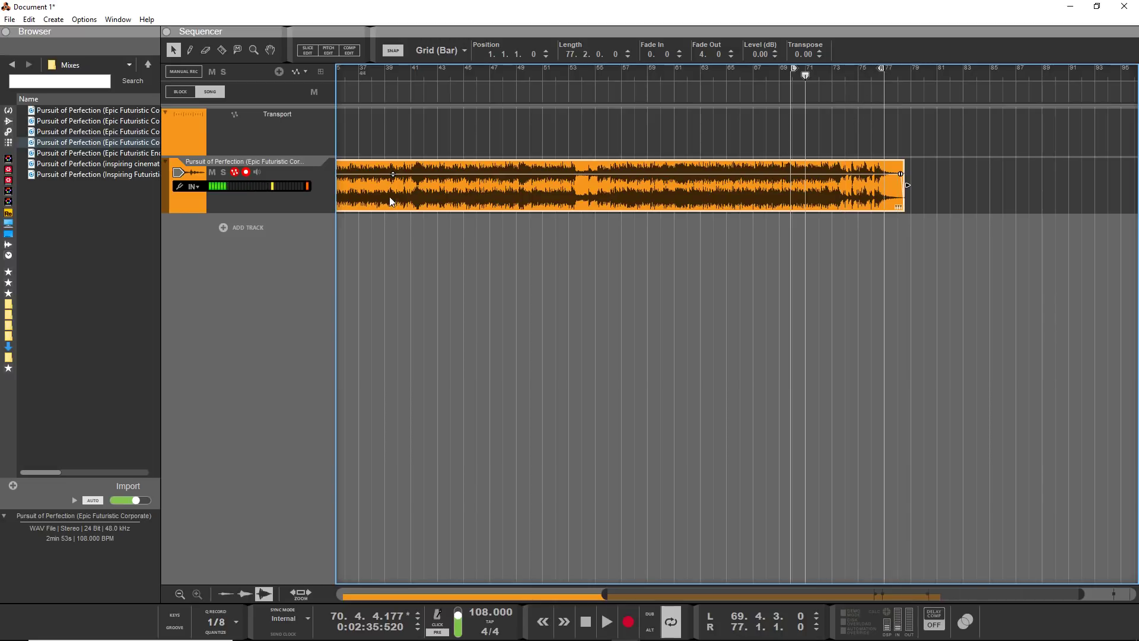
left_click(296, 188)
key("space")
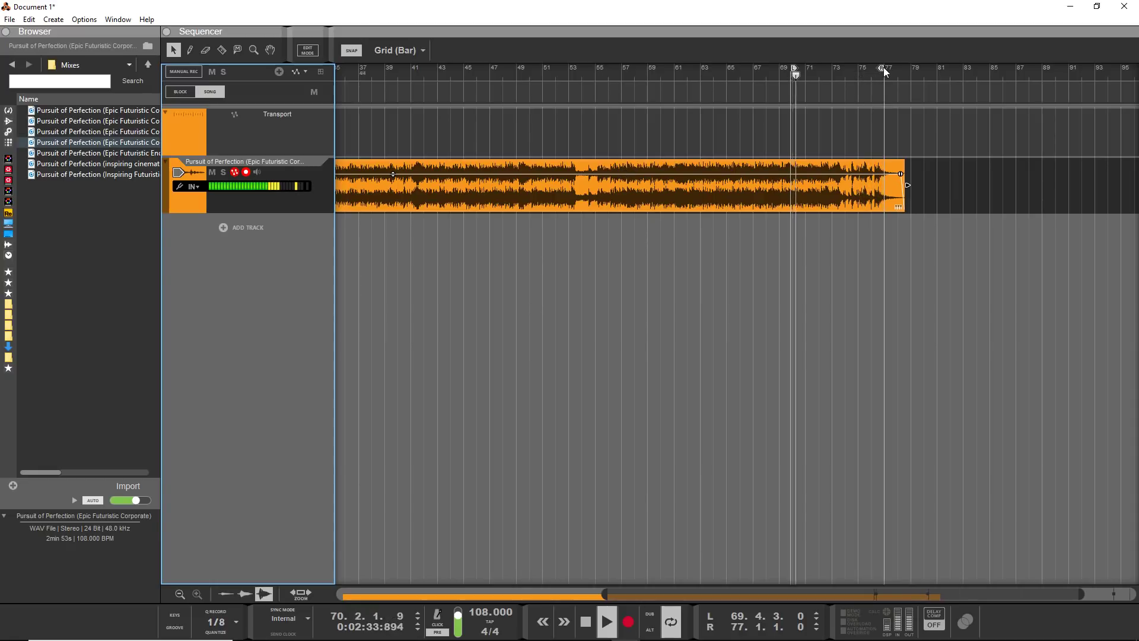
left_click(857, 77)
key("space")
left_click_drag(880, 69, 828, 86)
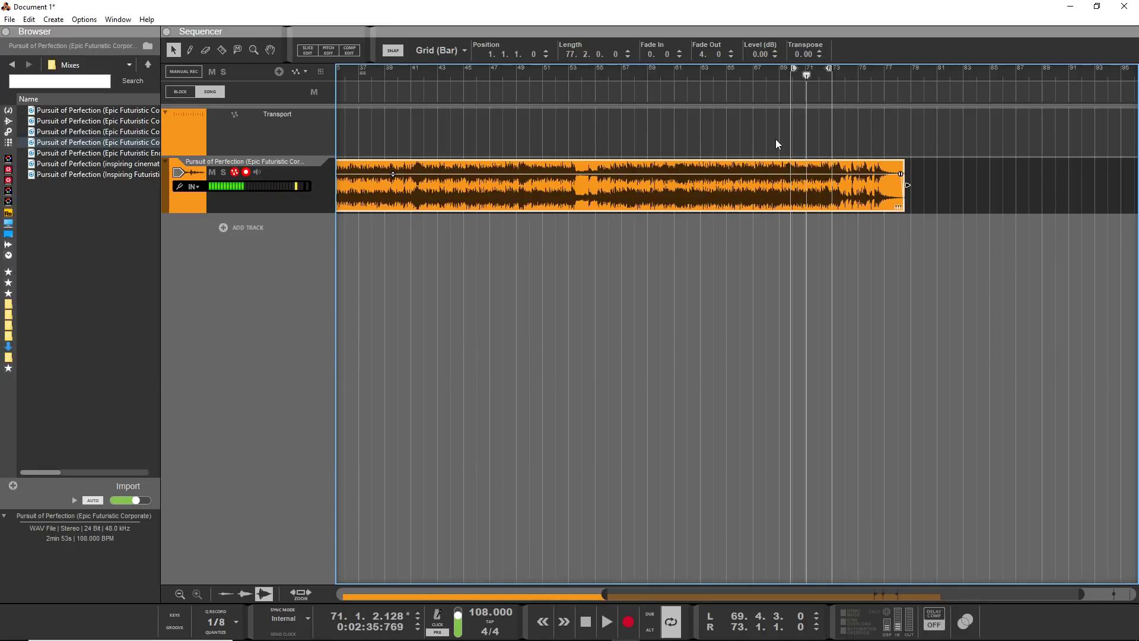
Return to the rack and play the loop briefly to check its loudness on the K-Meter
key("F6")
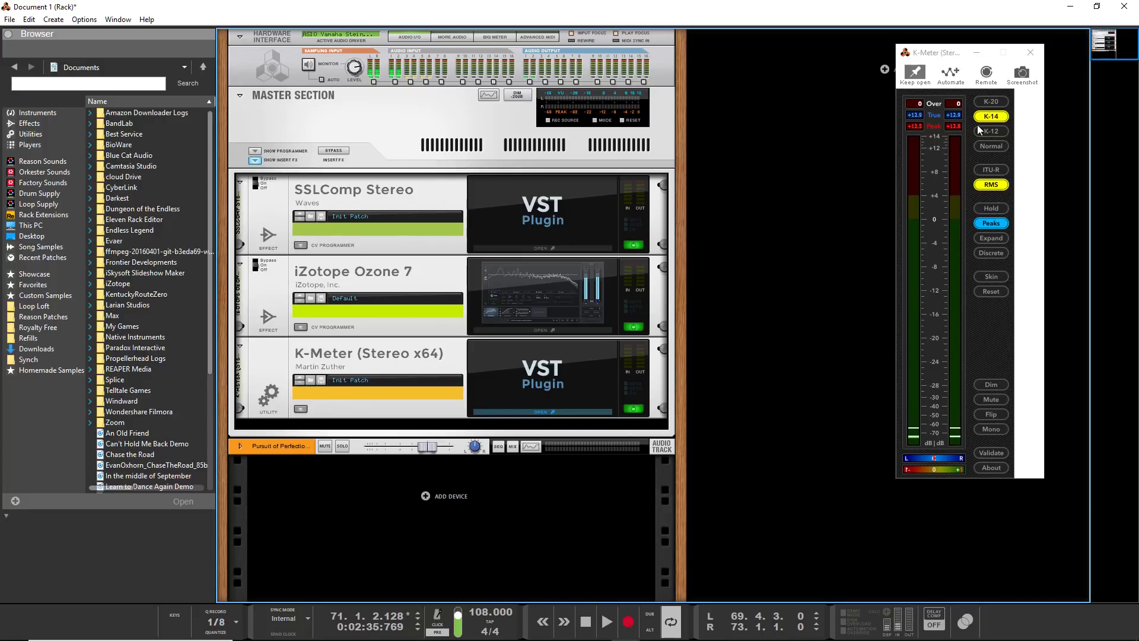
key("space")
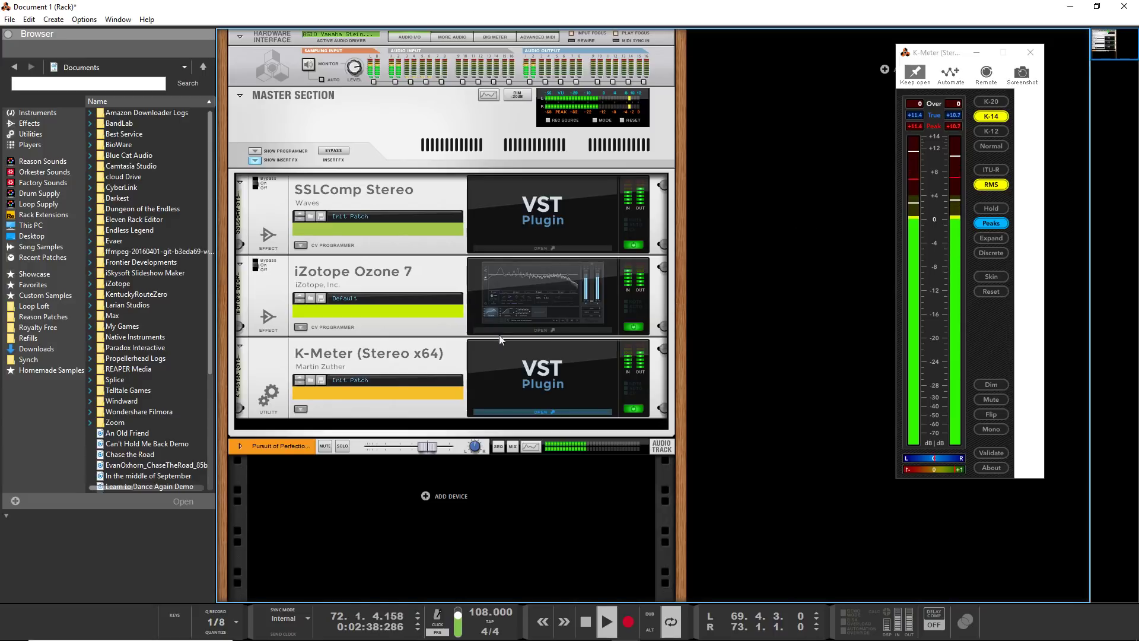
key("space")
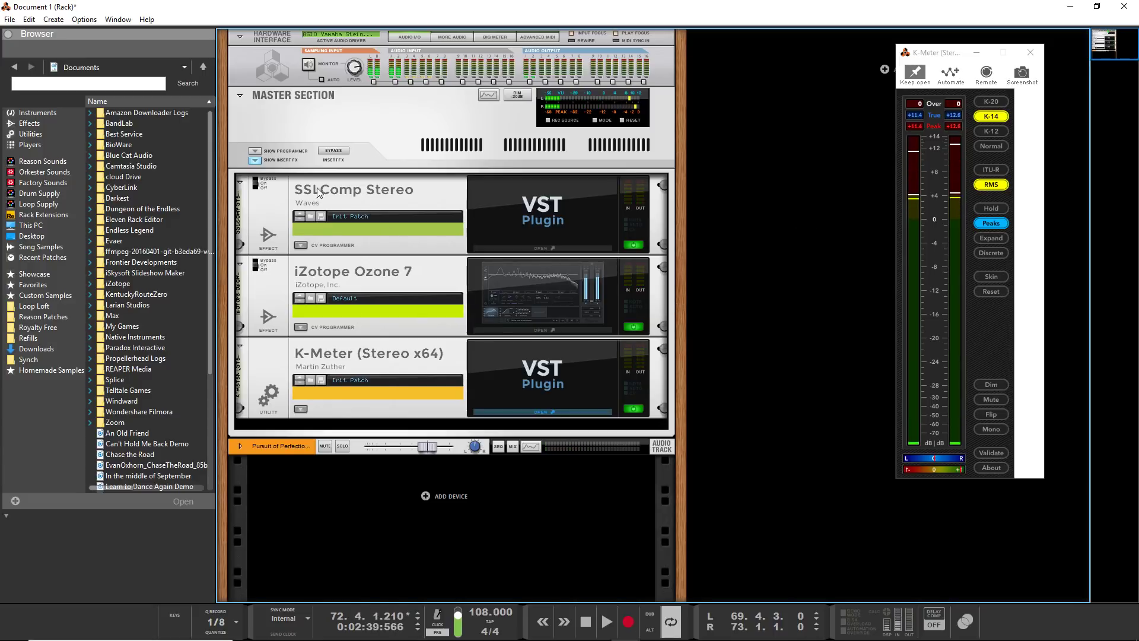
Open the SSLComp Stereo compressor, reposition its window and play the loop to watch its compression
left_click(478, 249)
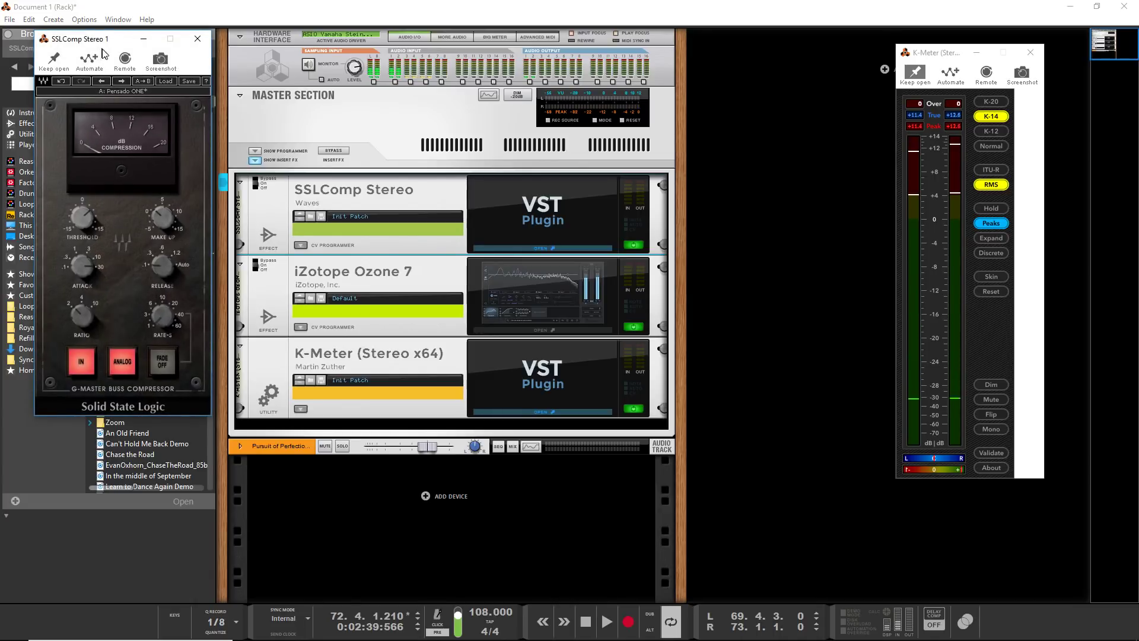
left_click_drag(101, 50, 117, 84)
key("space")
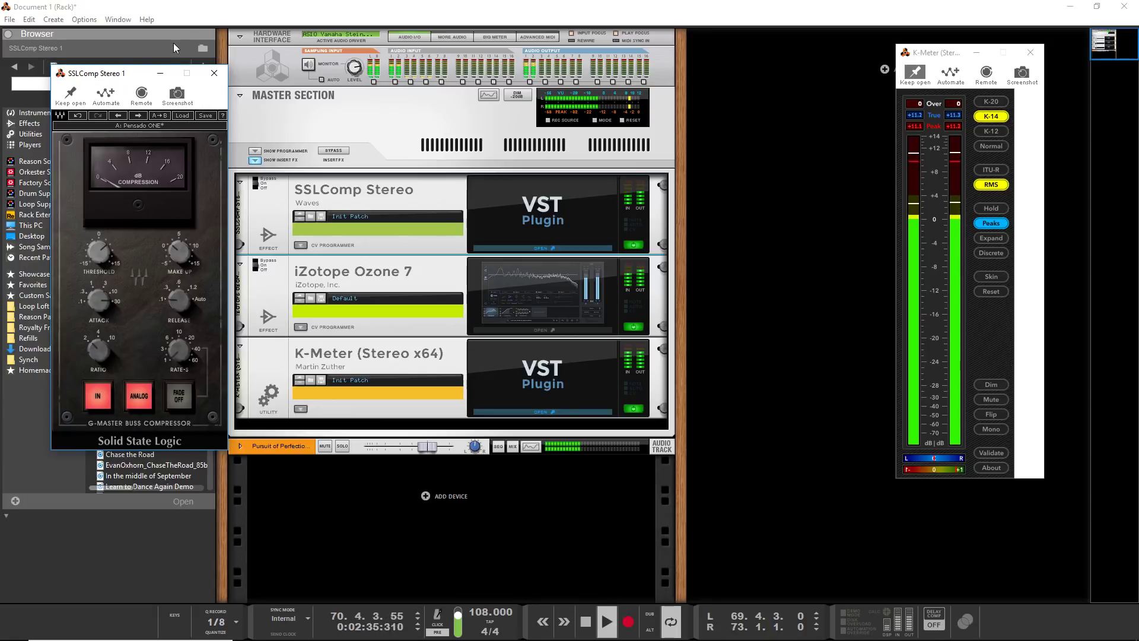
Close the SSLComp window, open Ozone 7's Equalizer and compare it bypassed and active while the loop plays
left_click(214, 74)
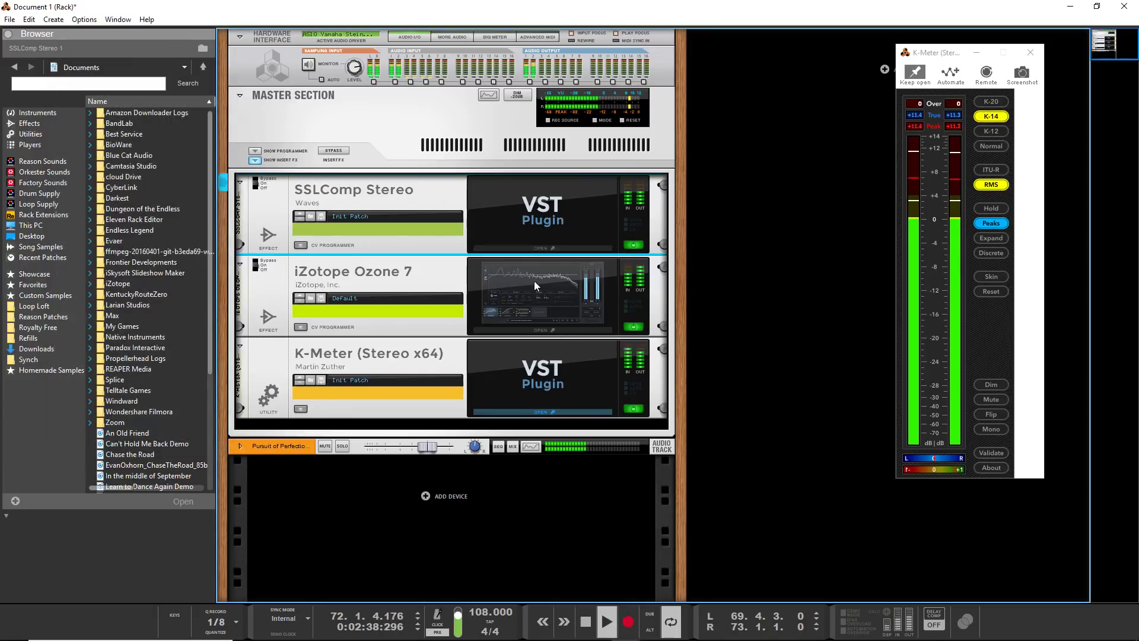
left_click(519, 329)
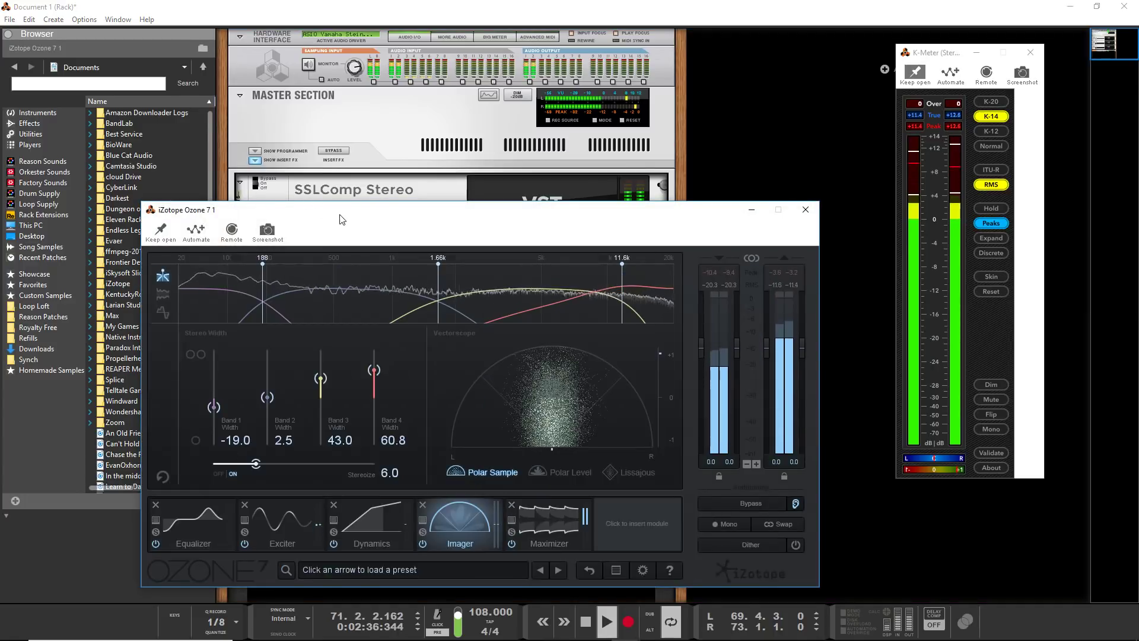
left_click(195, 515)
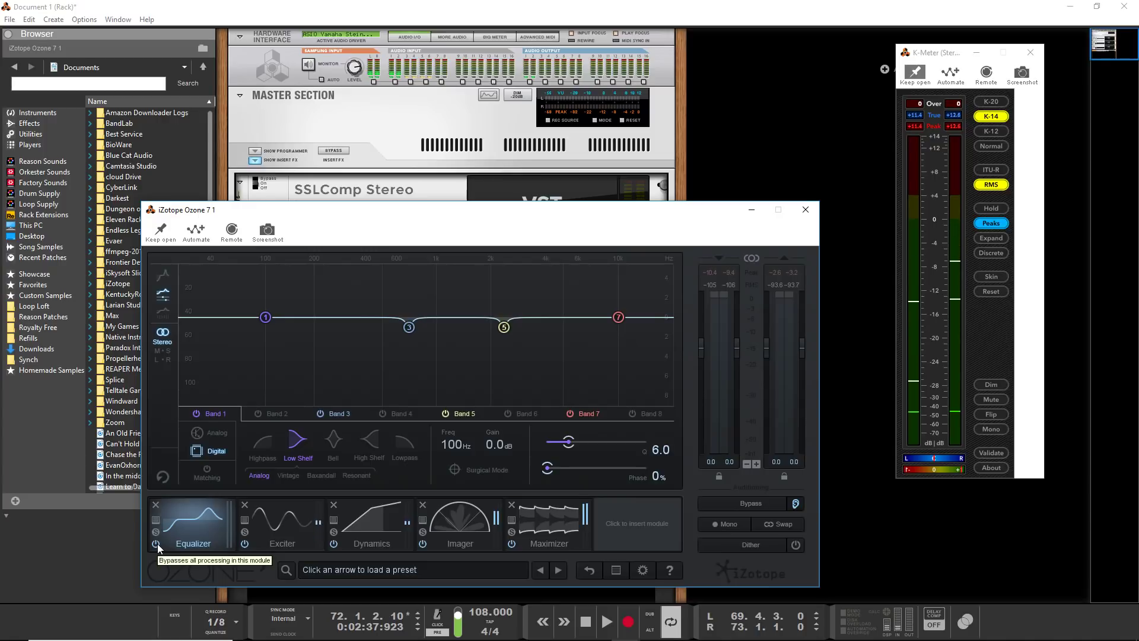
key("space")
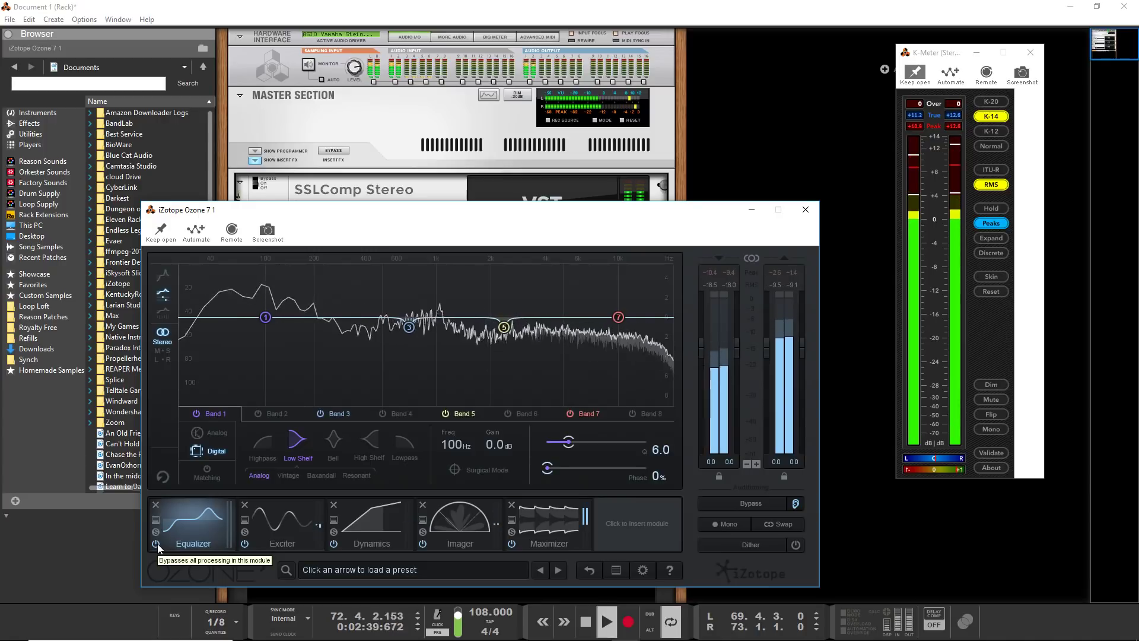
left_click(157, 544)
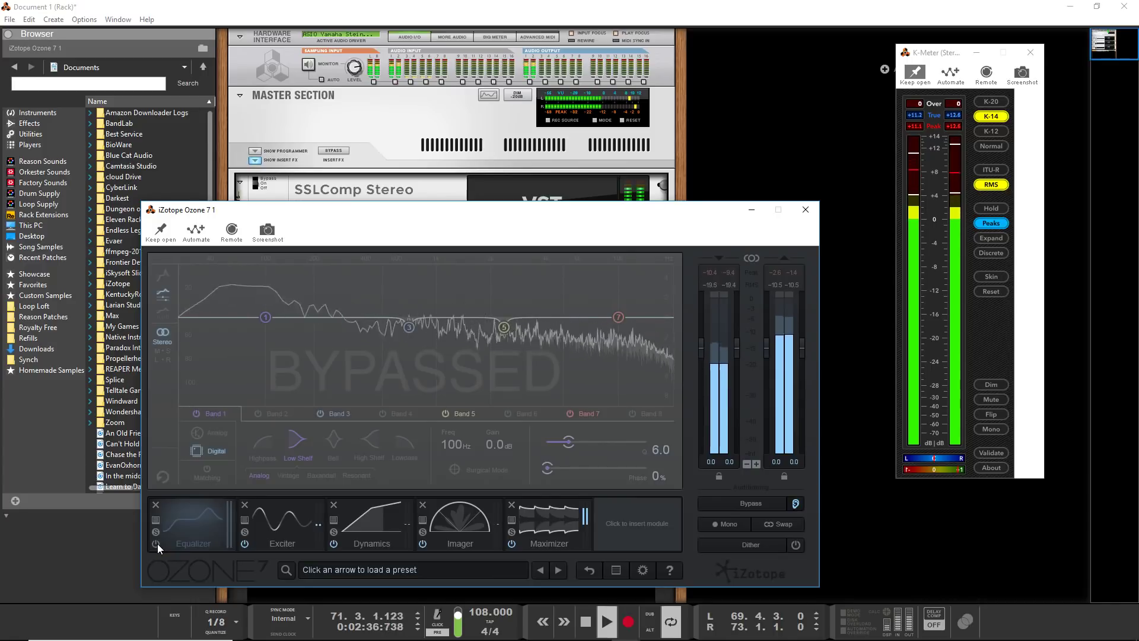
left_click(156, 544)
Show Ozone 7's Exciter and compare the playing loop with the module bypassed and active
left_click(278, 522)
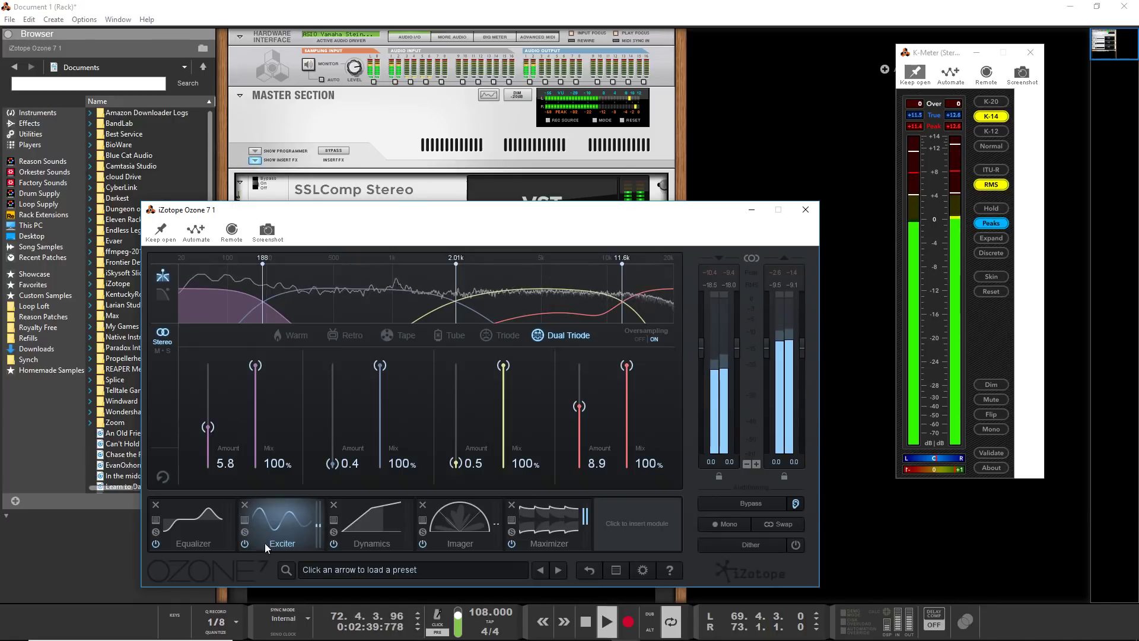
left_click(362, 521)
left_click(263, 523)
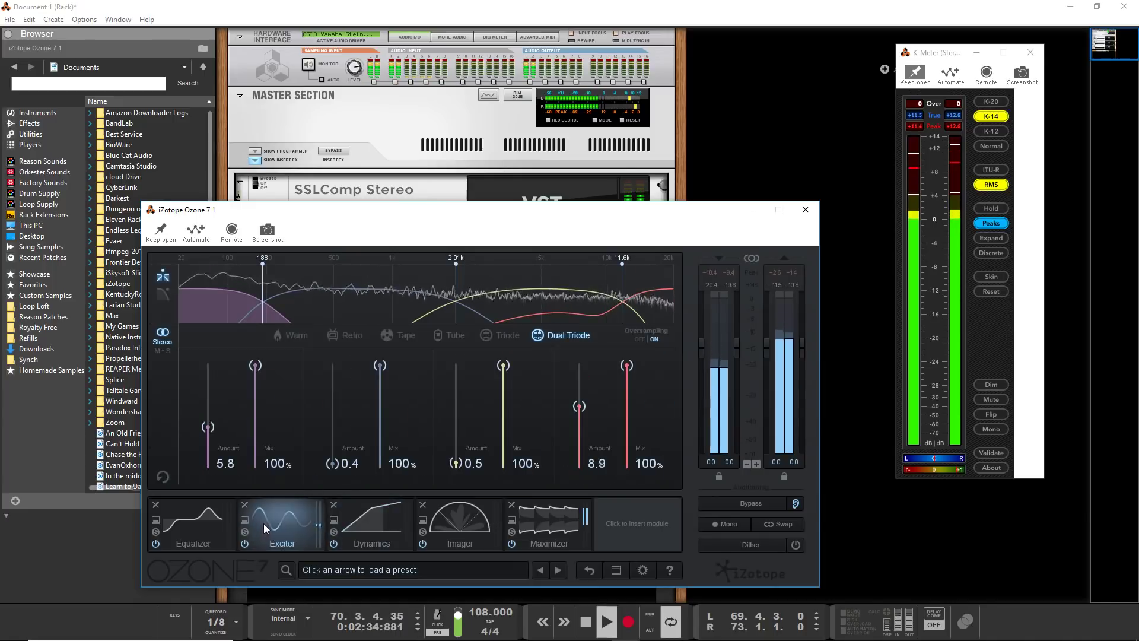
left_click(246, 542)
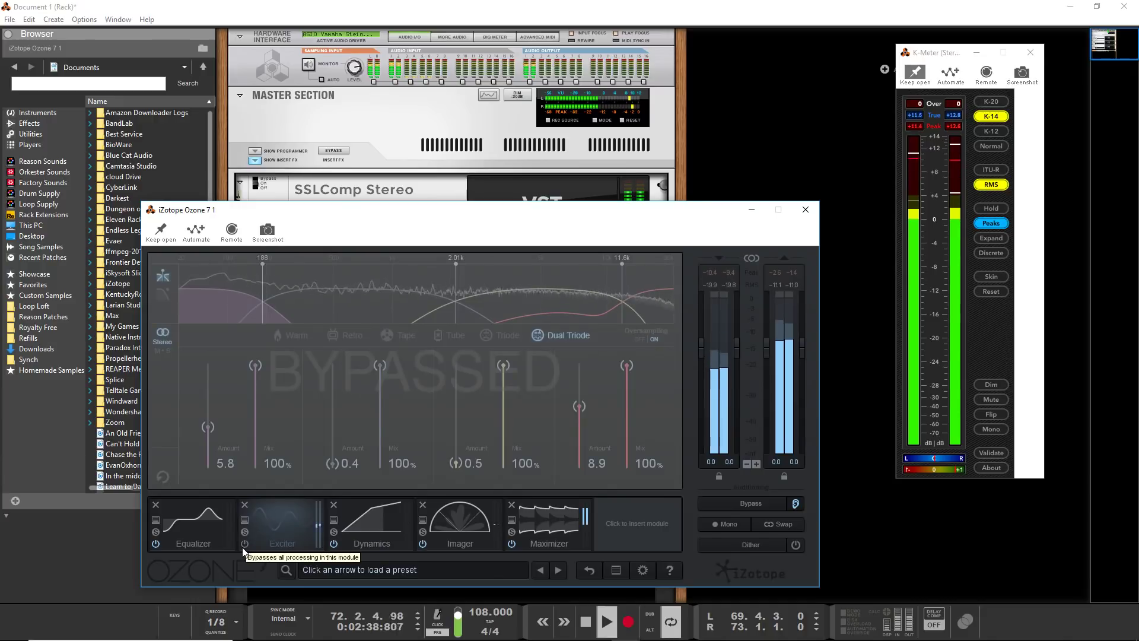
left_click(243, 547)
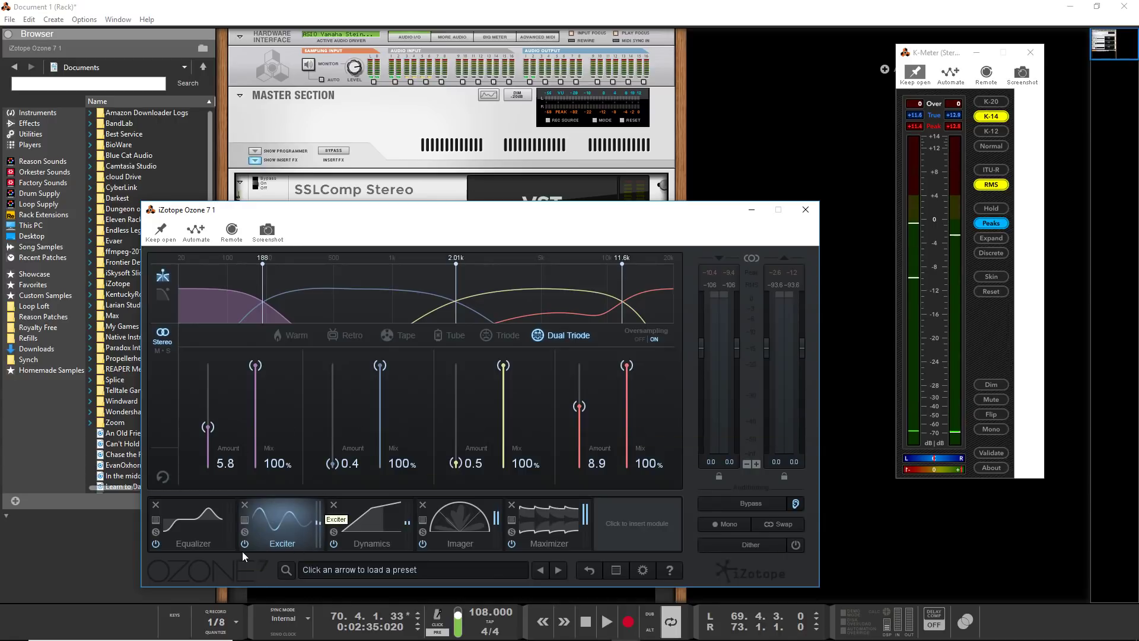
key("space")
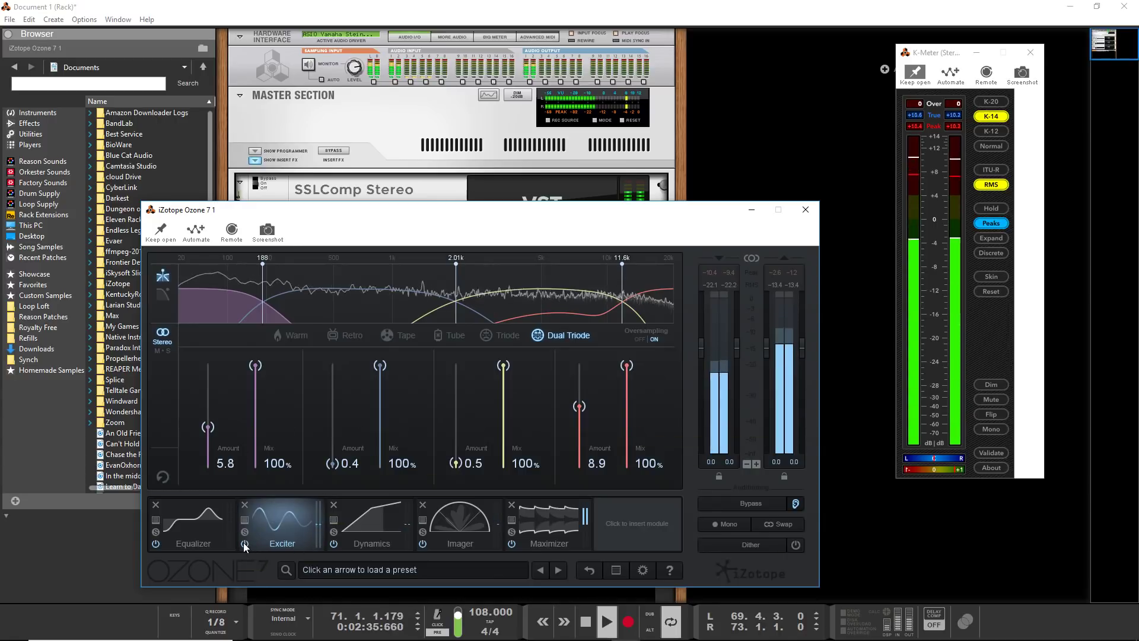
left_click(244, 542)
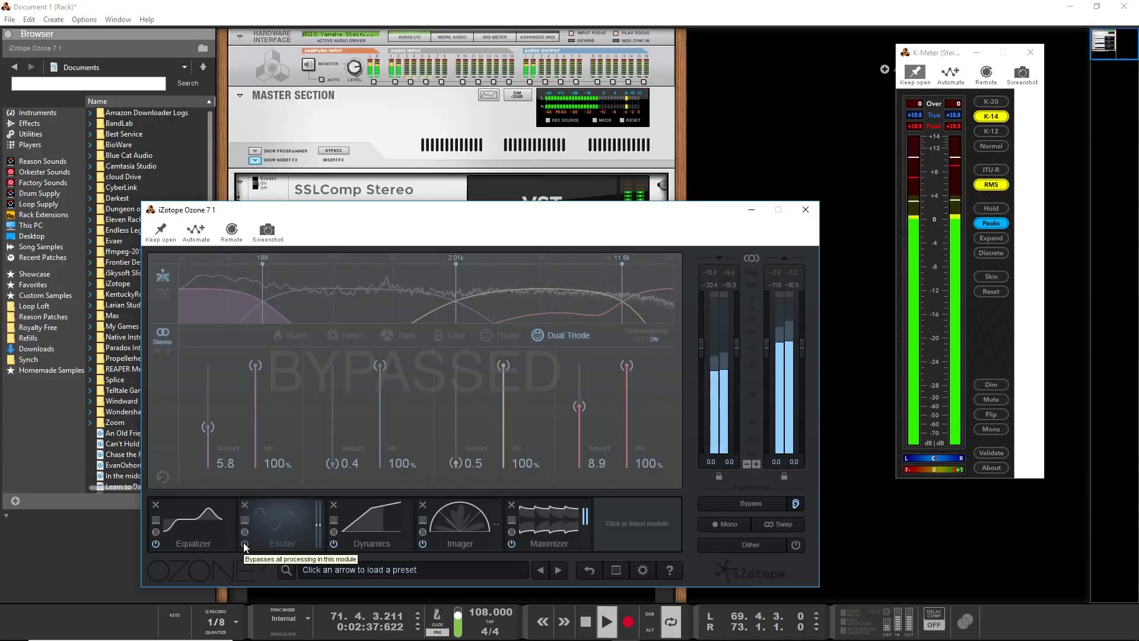
left_click(243, 543)
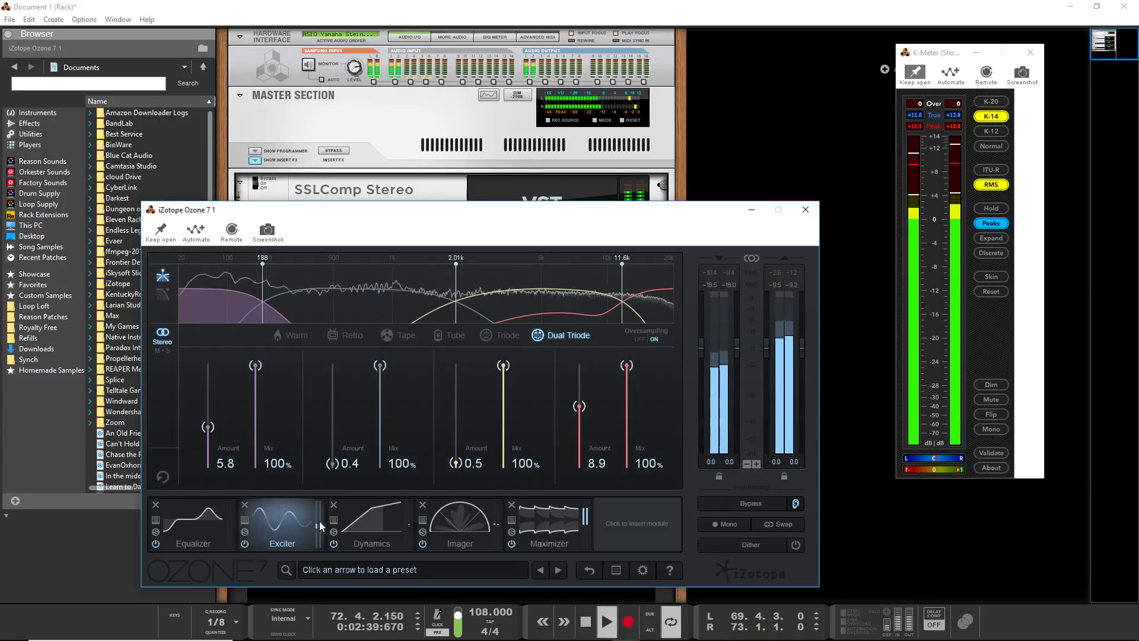
Show Ozone 7's Dynamics module and compare the playing loop with it bypassed and active
left_click(387, 519)
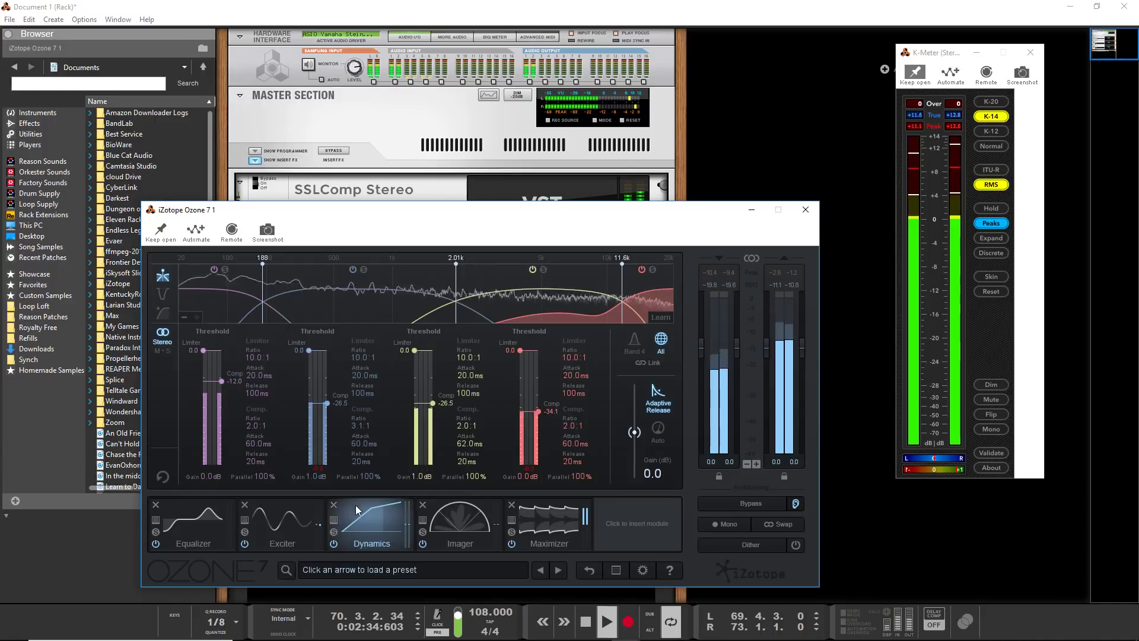
left_click(334, 544)
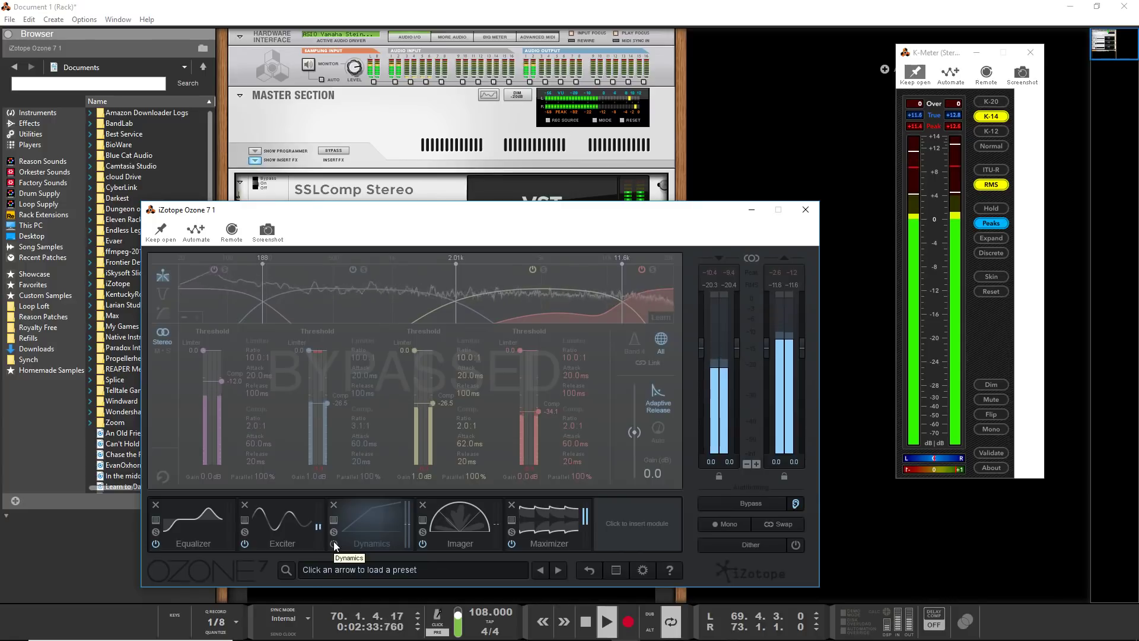
left_click(333, 543)
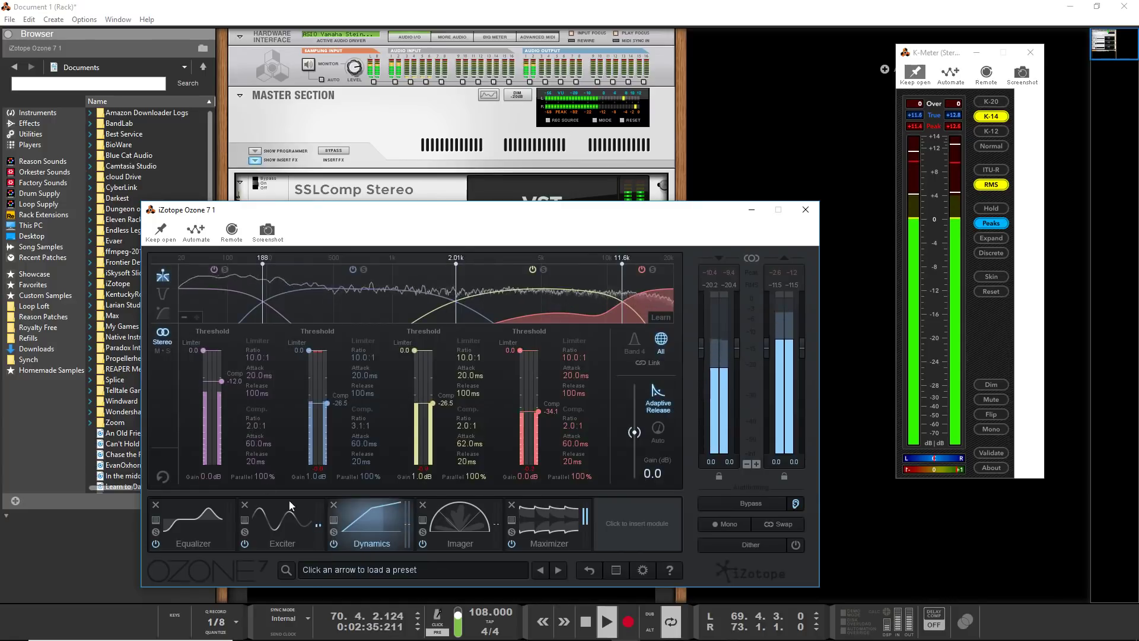
Set the Dynamics band 1 compressor threshold to -14.8 dB and its ratio to 3.8:1 while listening to the loop
left_click(223, 382)
left_click_drag(226, 382, 228, 385)
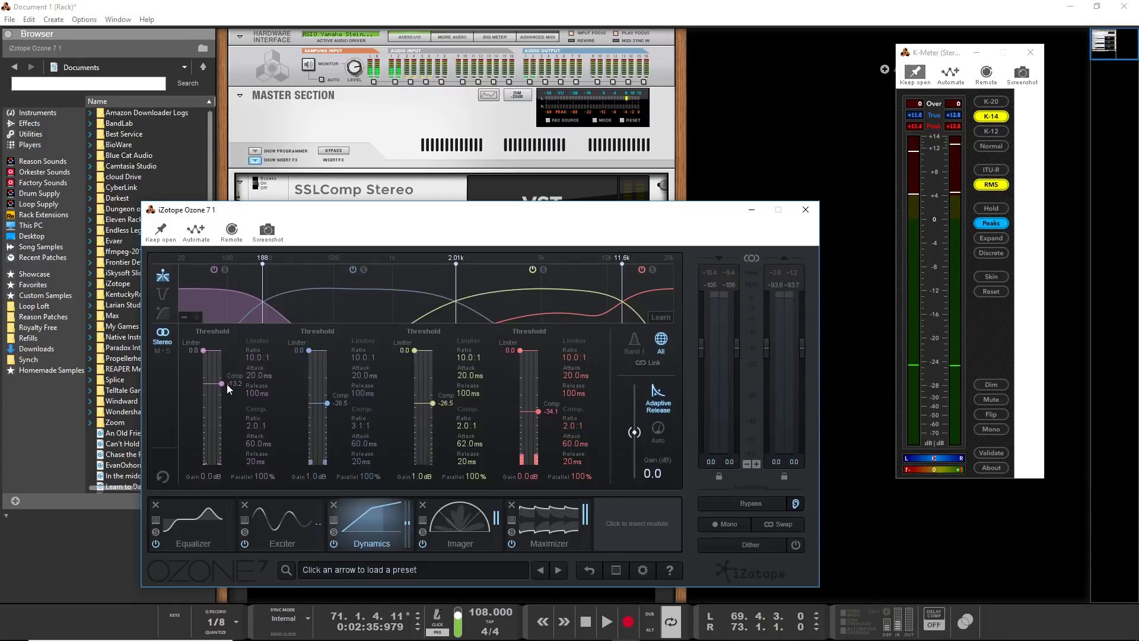
key("space")
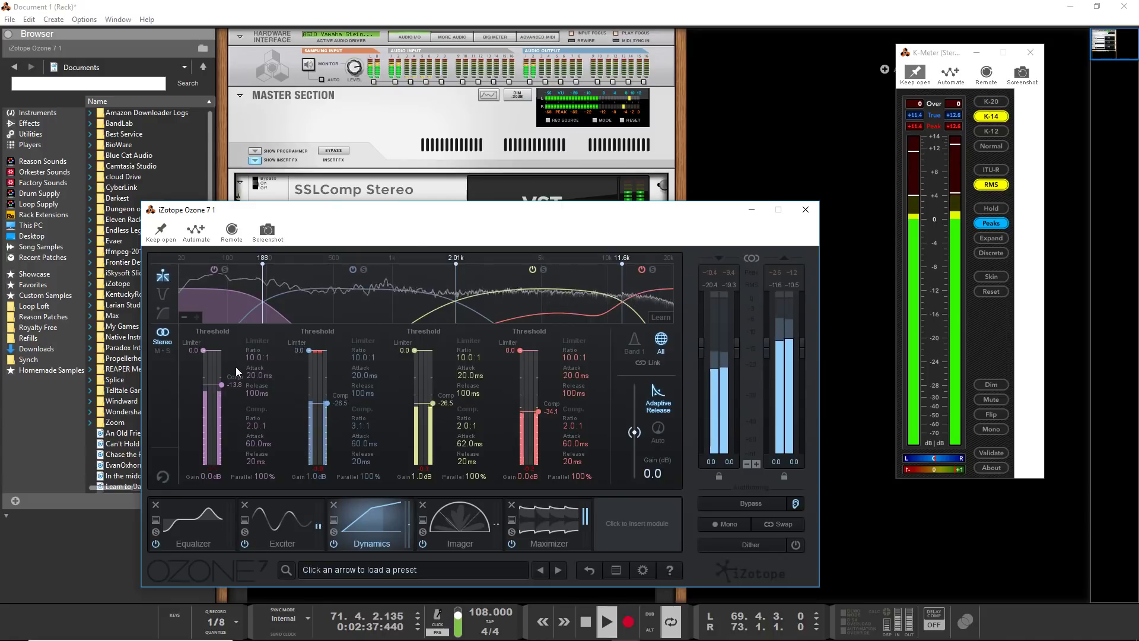
left_click_drag(230, 384, 230, 385)
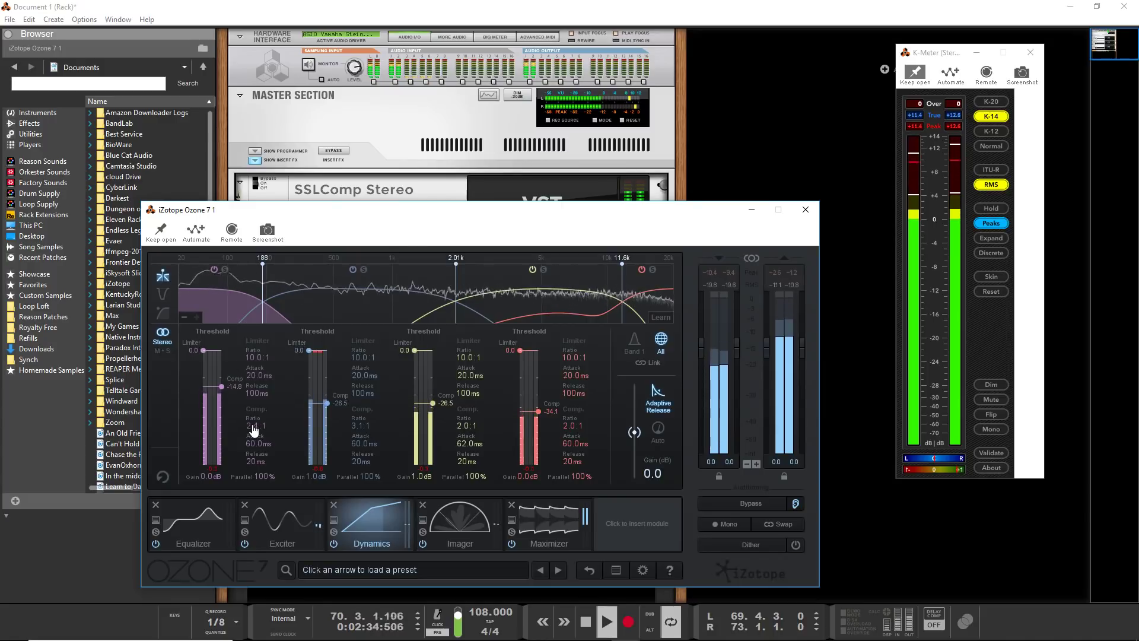
scroll(257, 428, "up", 3)
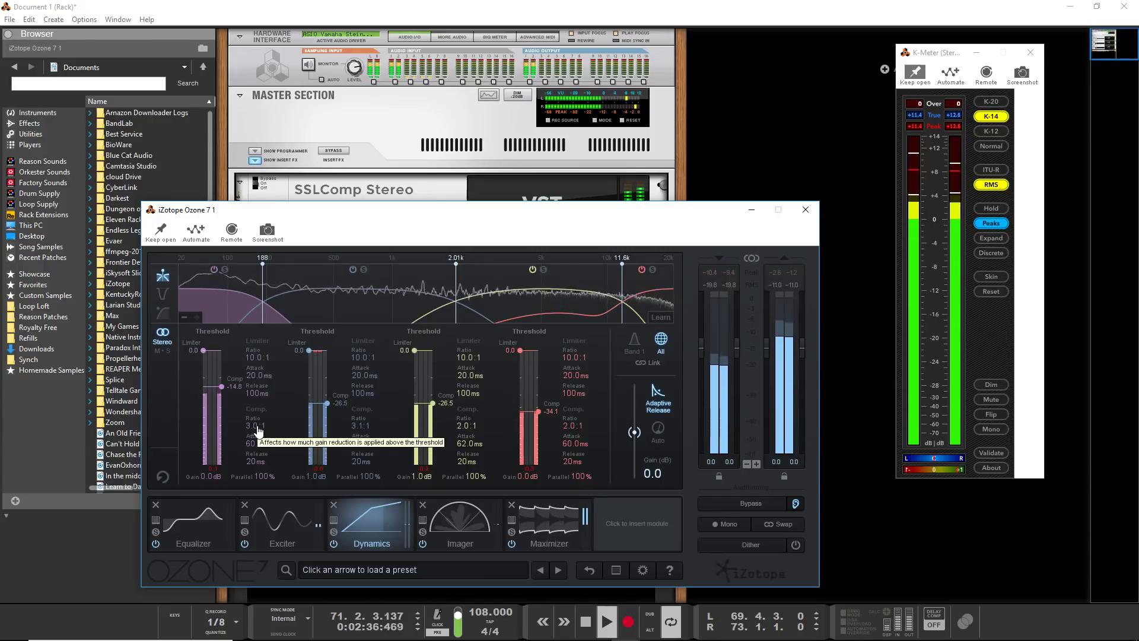
scroll(257, 431, "up", 2)
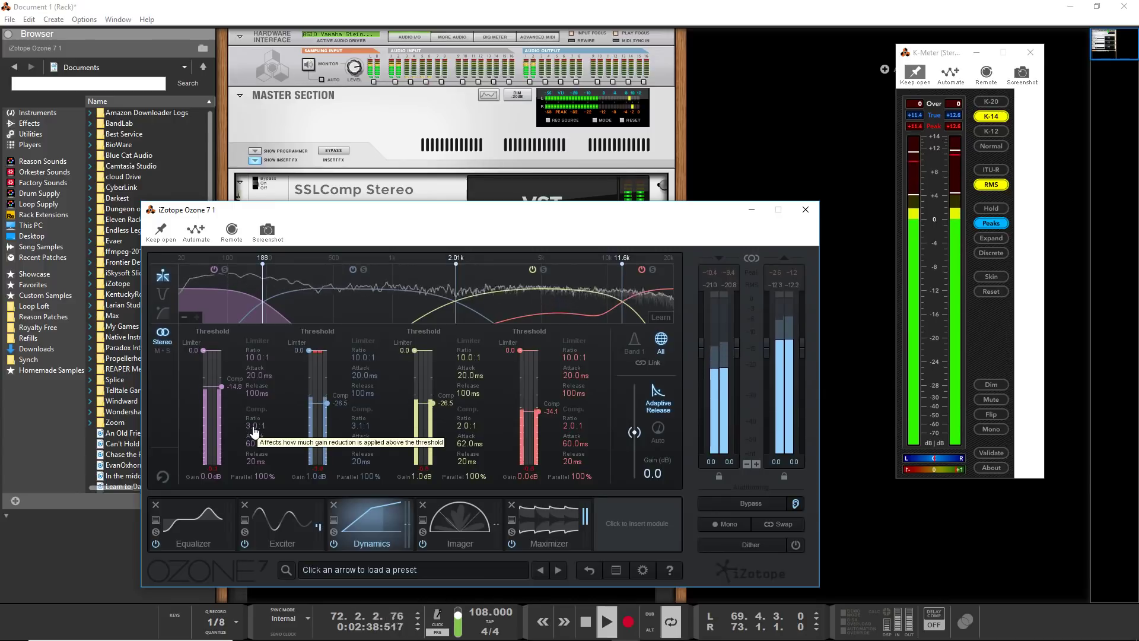
scroll(257, 432, "up", 3)
scroll(257, 432, "up", 3)
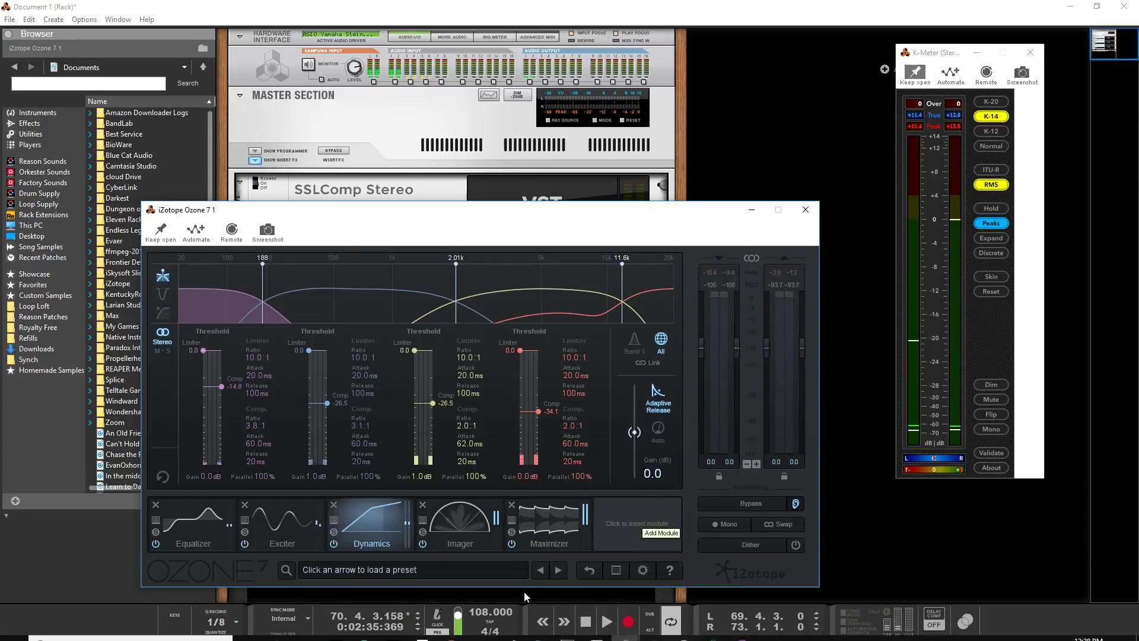
Show Ozone 7's Imager and compare the playing loop with the module bypassed and active
left_click(447, 506)
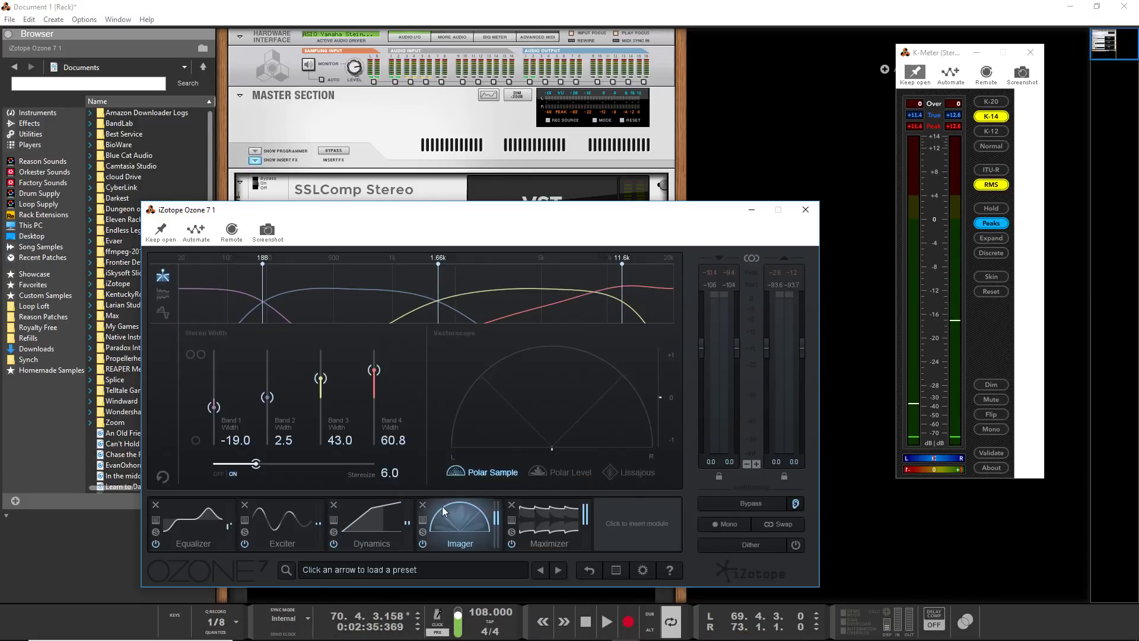
key("space")
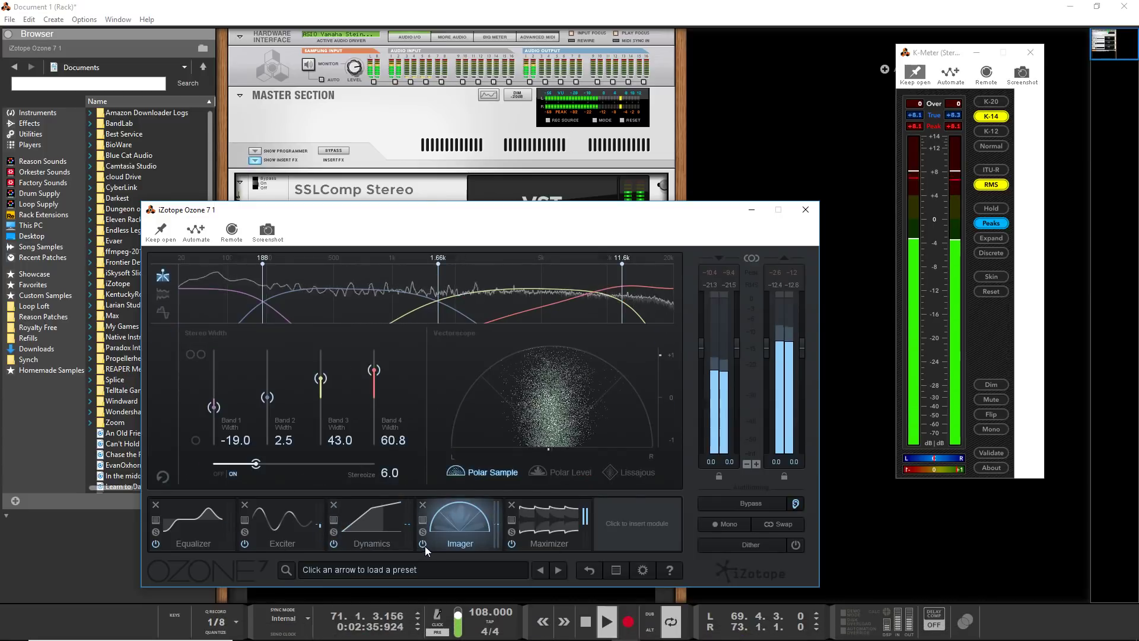
left_click(425, 547)
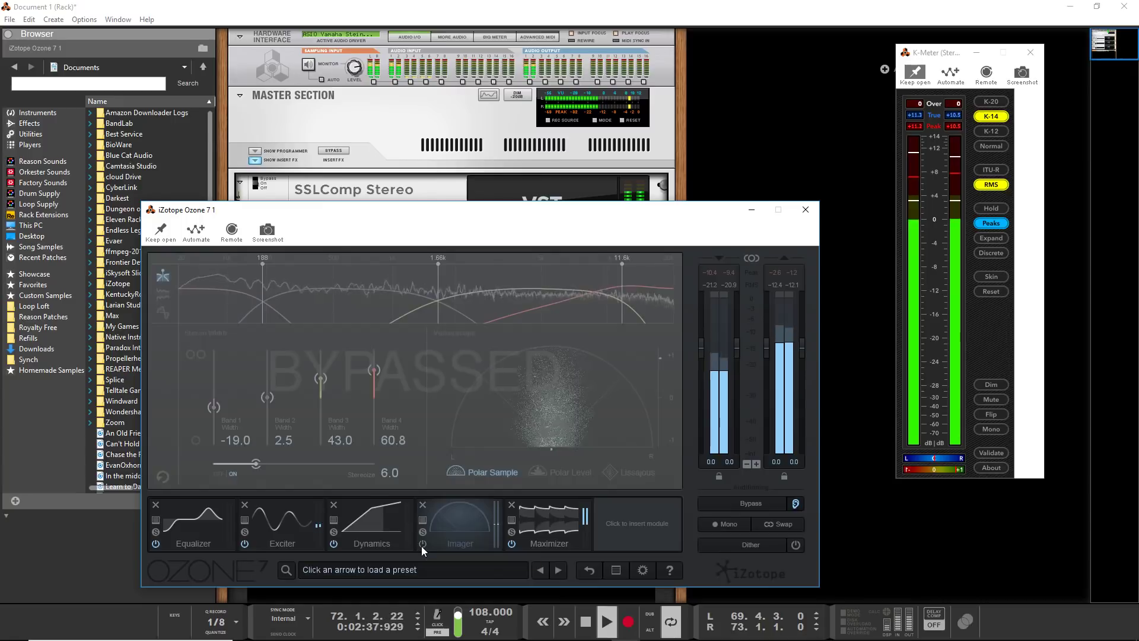
left_click(421, 545)
Show the Maximizer, reset the K-Meter to recheck the loop's loudness, and stop playback
left_click(533, 524)
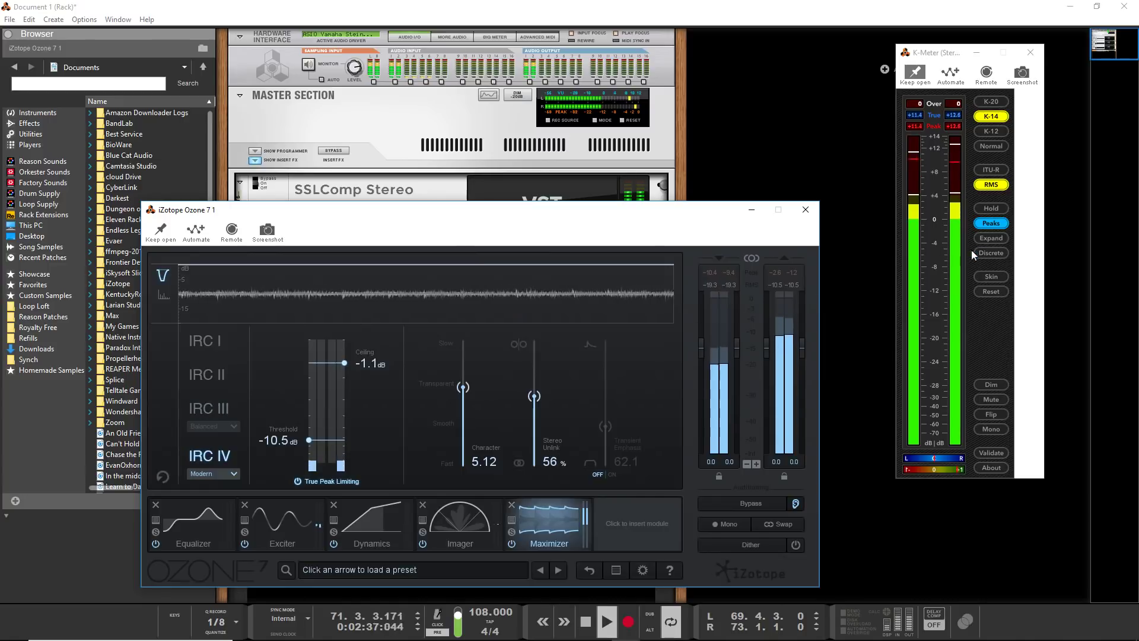
left_click(980, 290)
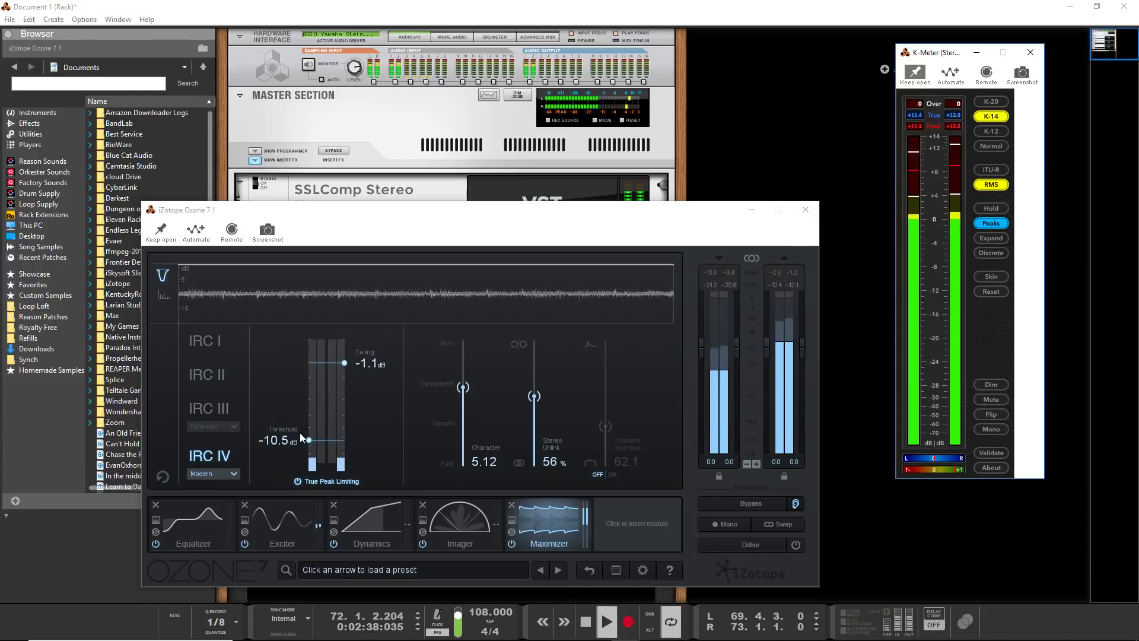
key("space")
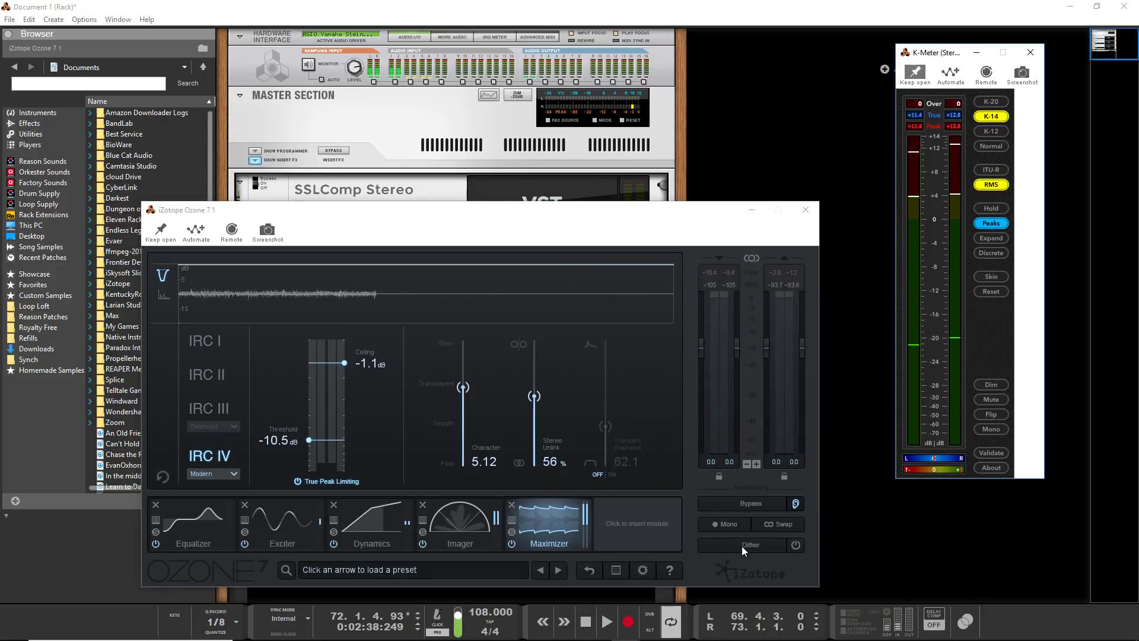
Enable Ozone 7's MBIT+ Dither with a 24-bit depth and Limit Peaks turned on
left_click(770, 543)
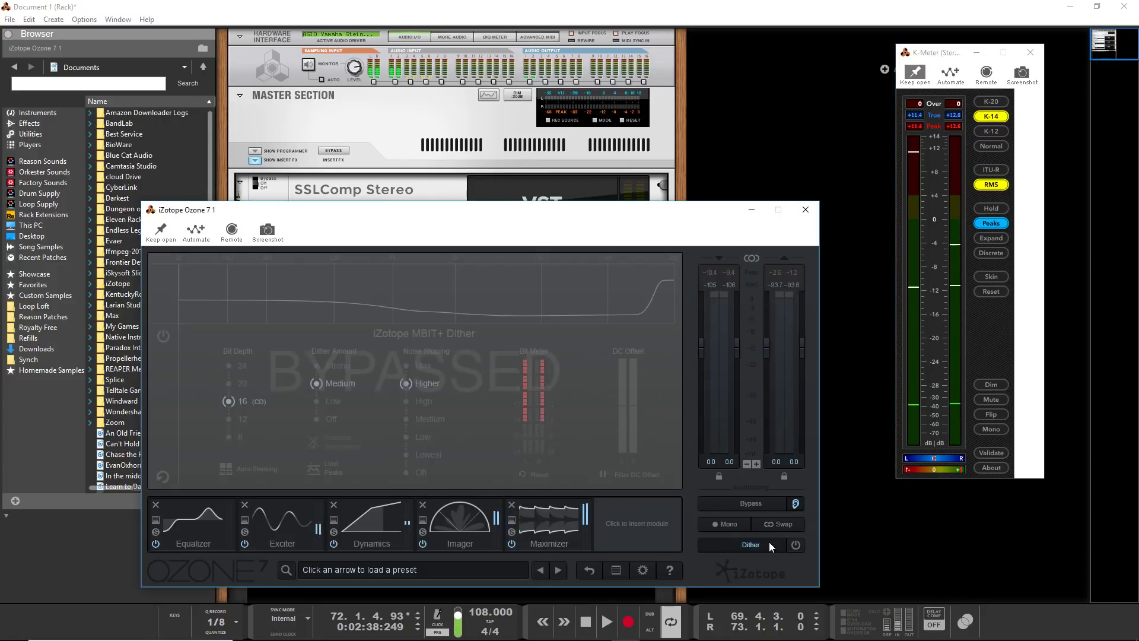
left_click(794, 544)
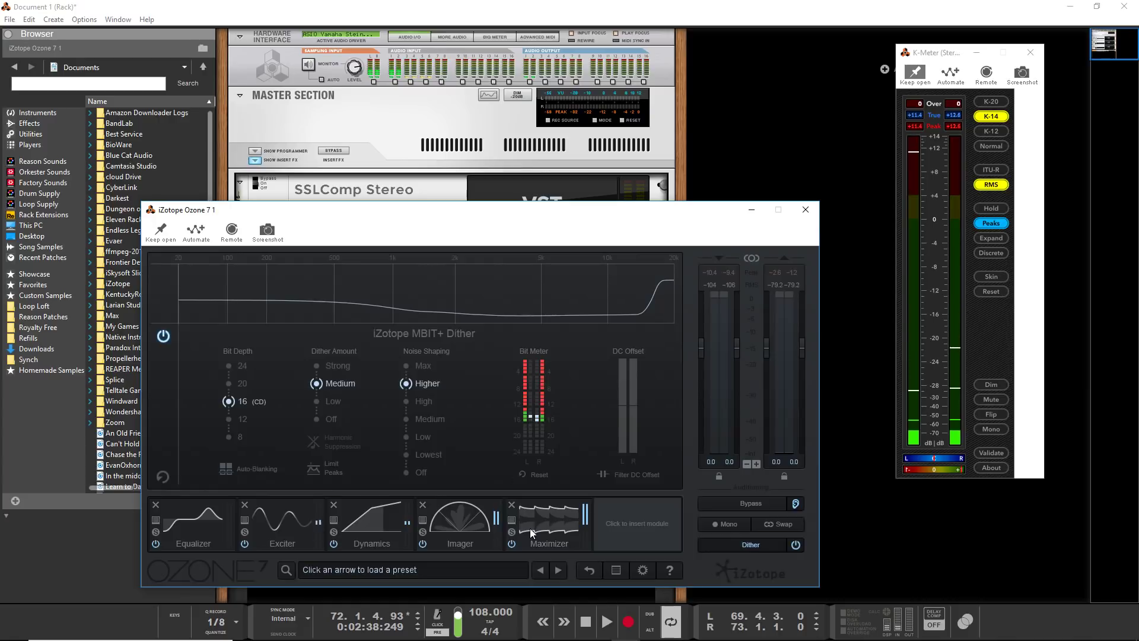
left_click(227, 366)
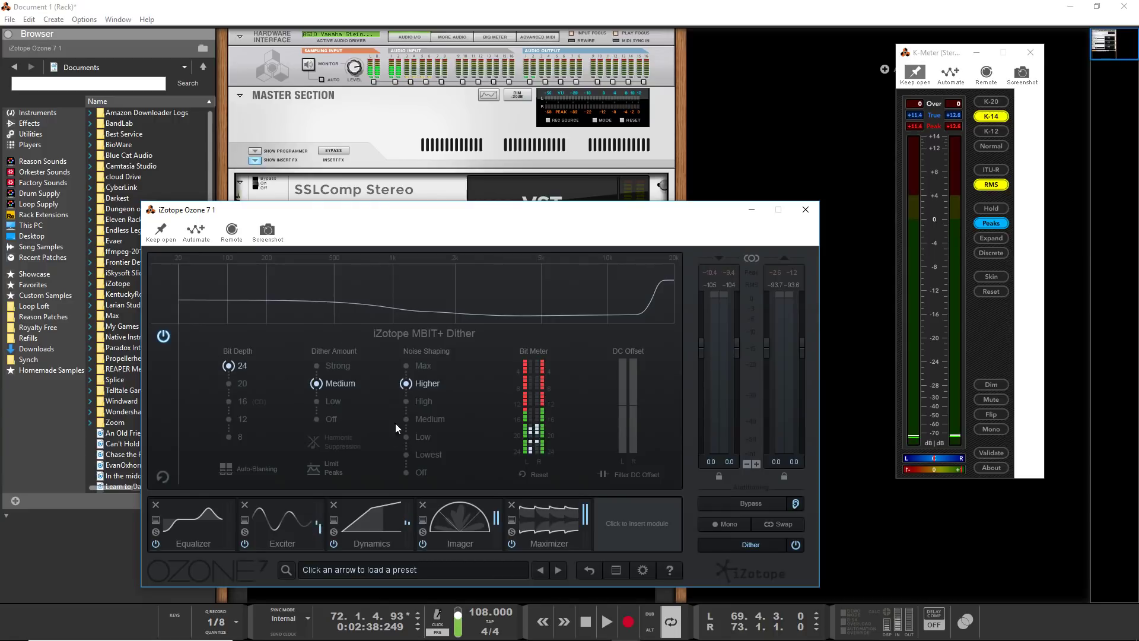
left_click(311, 471)
left_click(318, 470)
left_click(318, 470)
Audition the Strong, Off and Low dither amounts while the loop plays, and return to Medium
key("space")
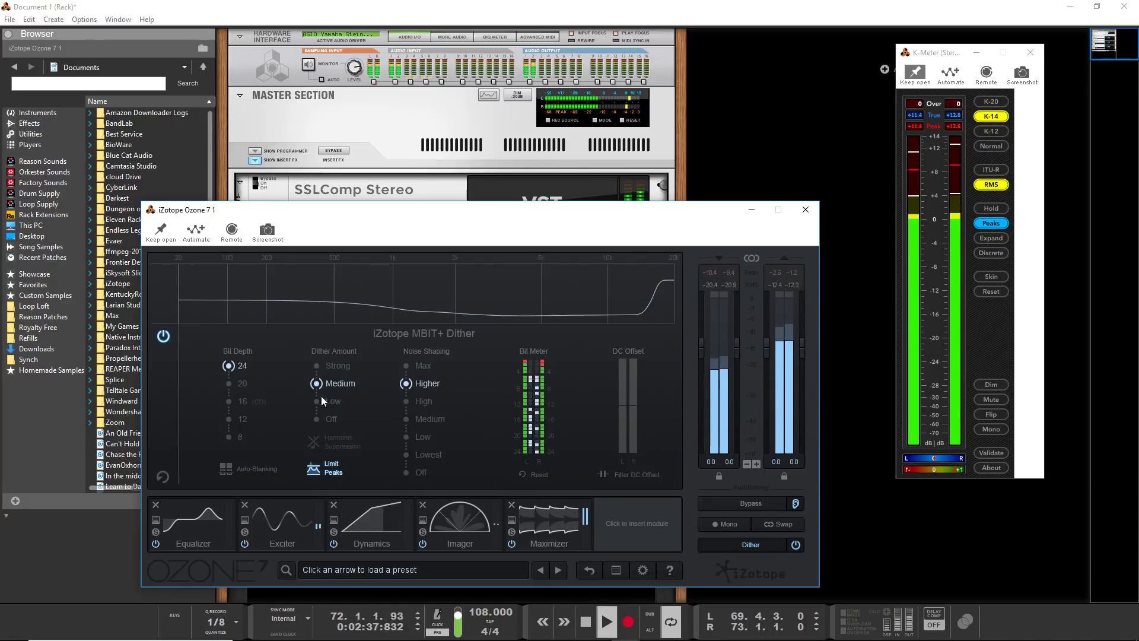
left_click(316, 366)
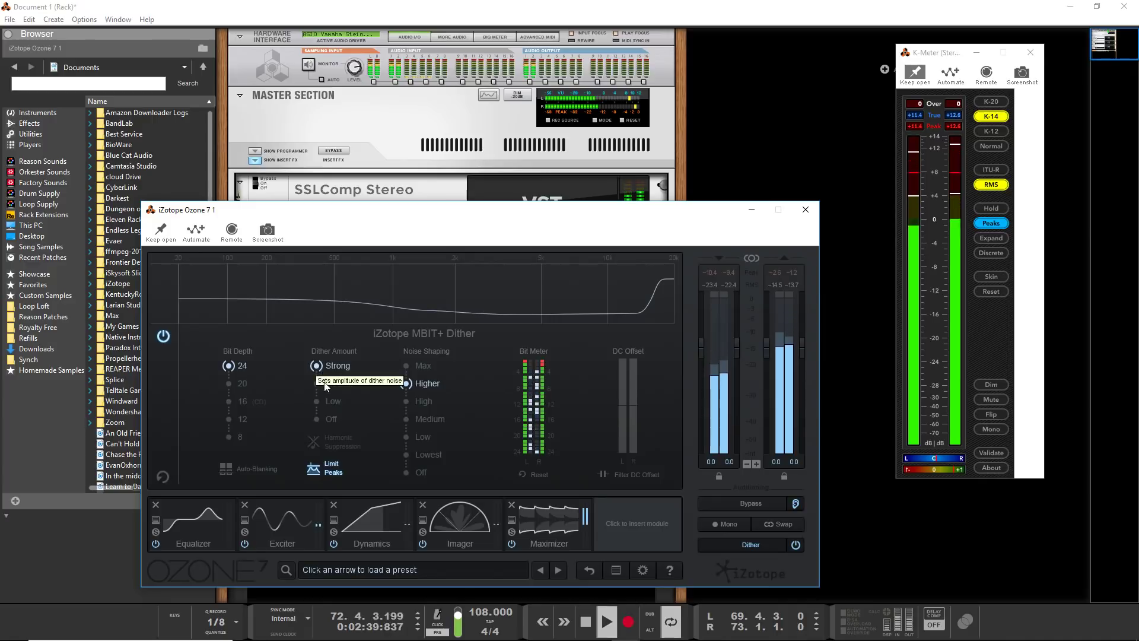
left_click(316, 418)
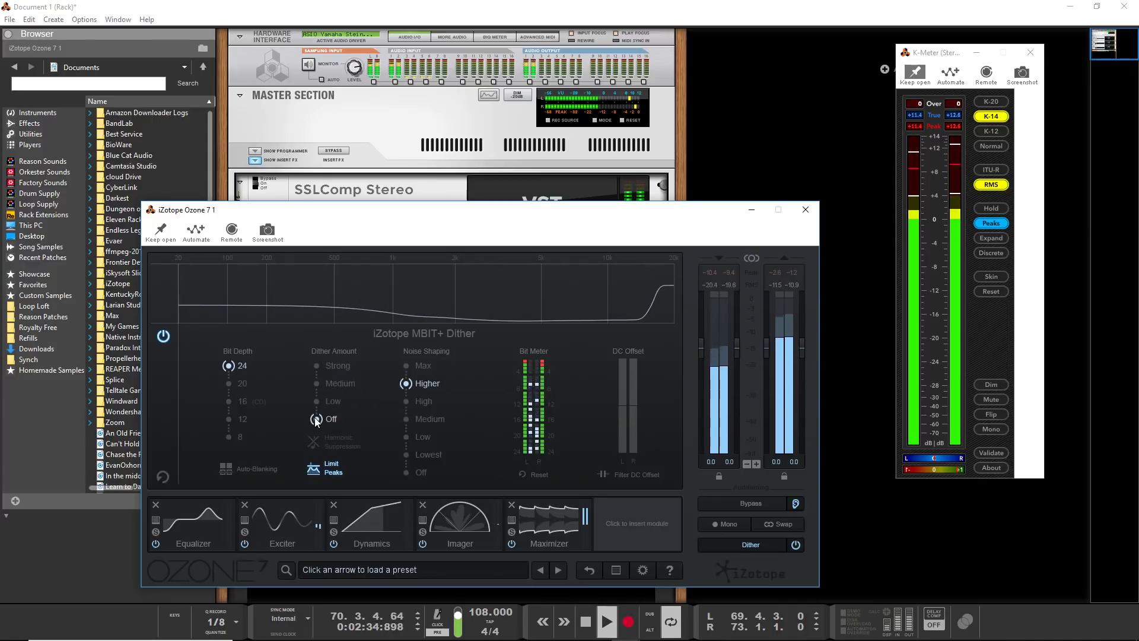
left_click(316, 399)
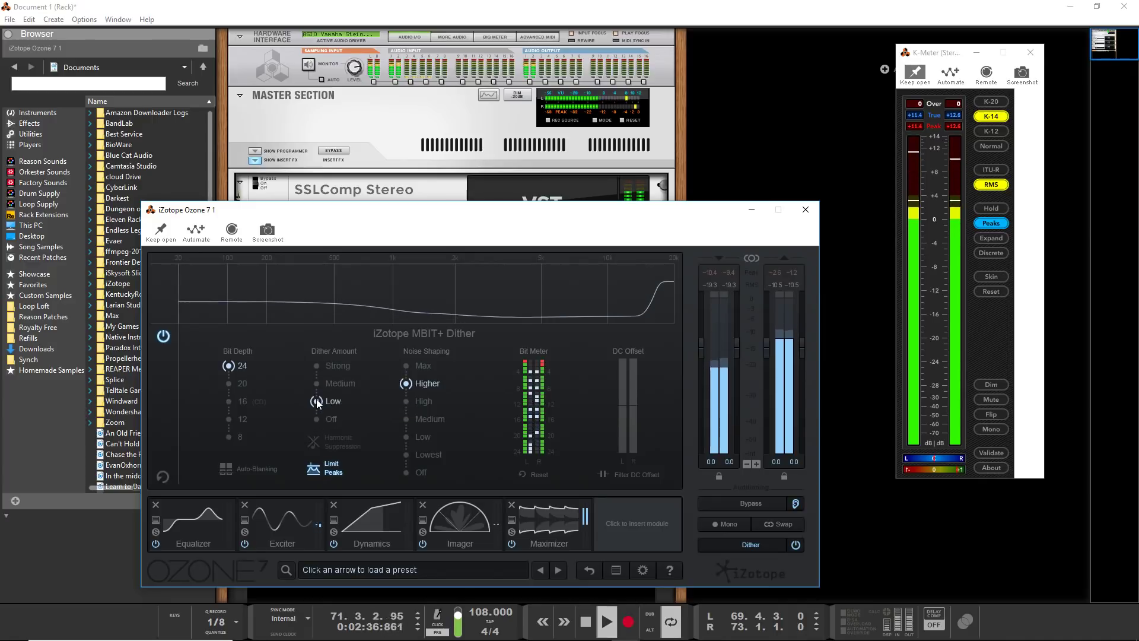
left_click(315, 383)
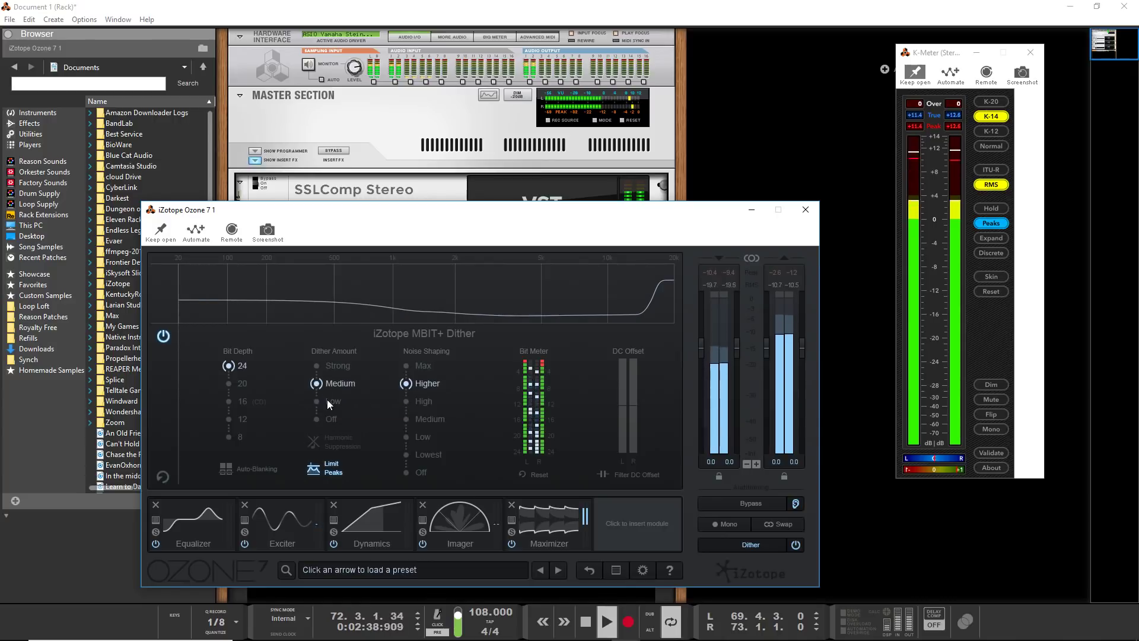
Audition the 8-bit depth and return to 24, and compare the Strong and Low dither amounts before restoring Medium
left_click(229, 436)
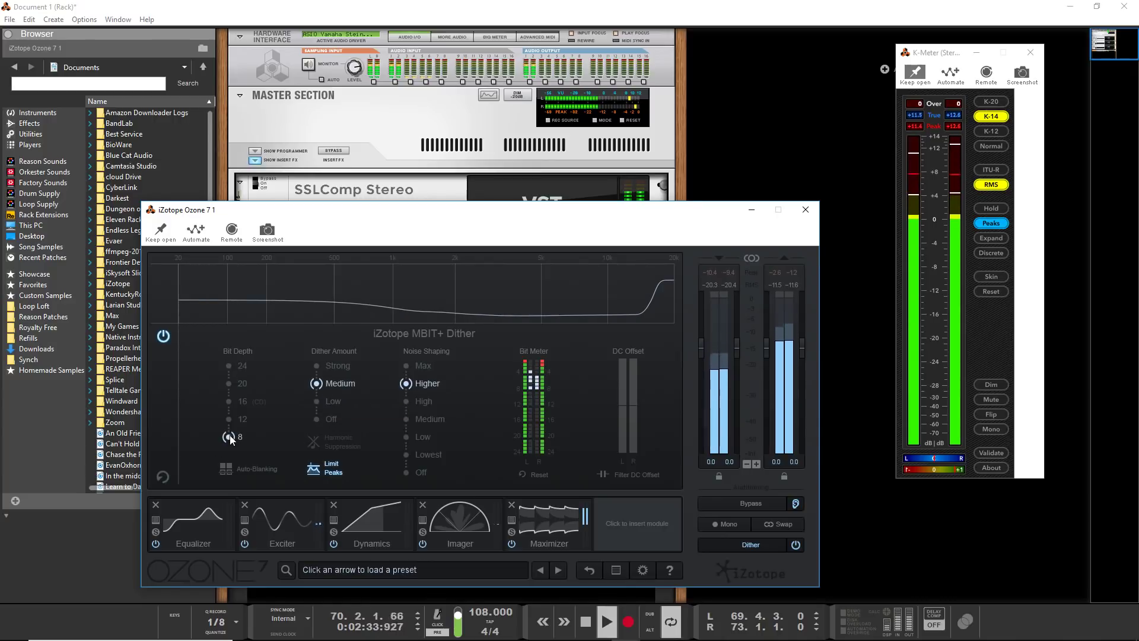
left_click(228, 364)
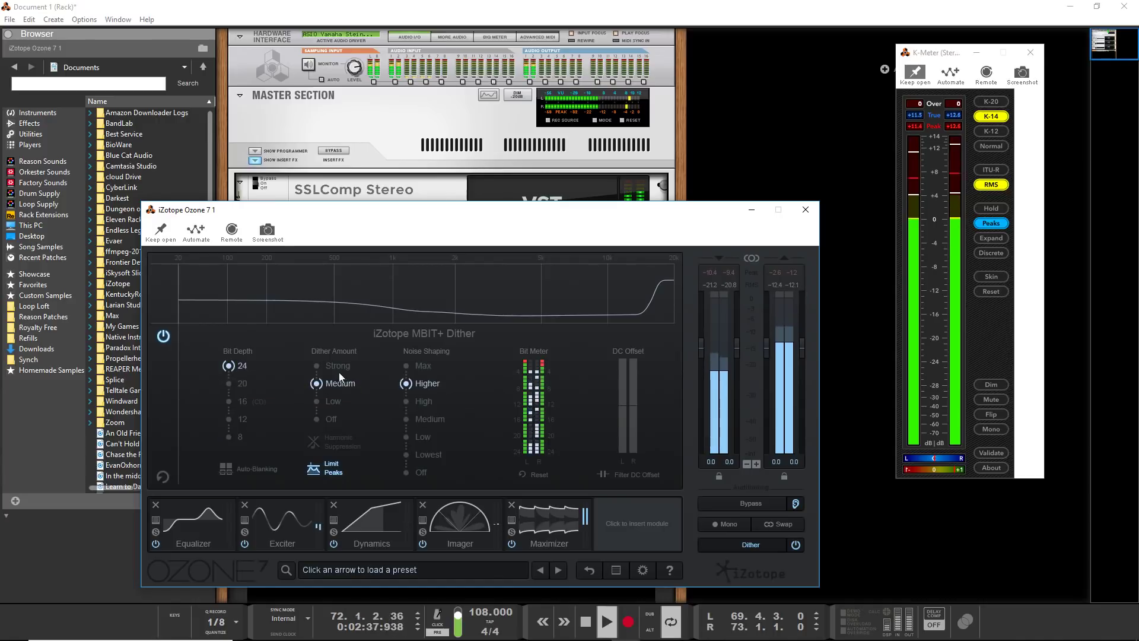
left_click(317, 366)
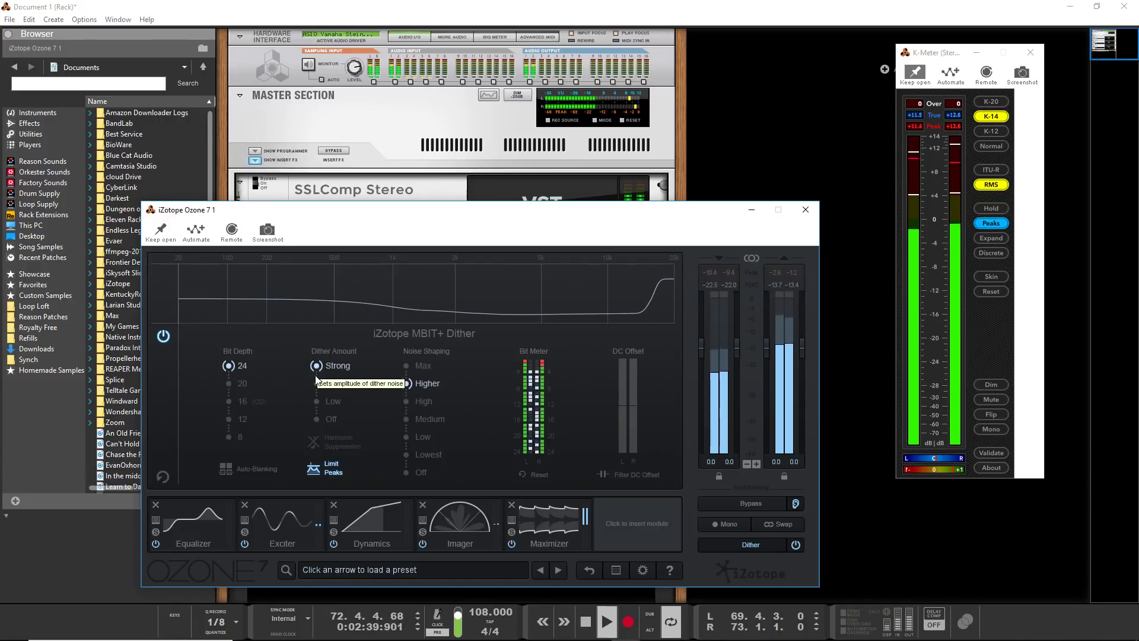
left_click(316, 403)
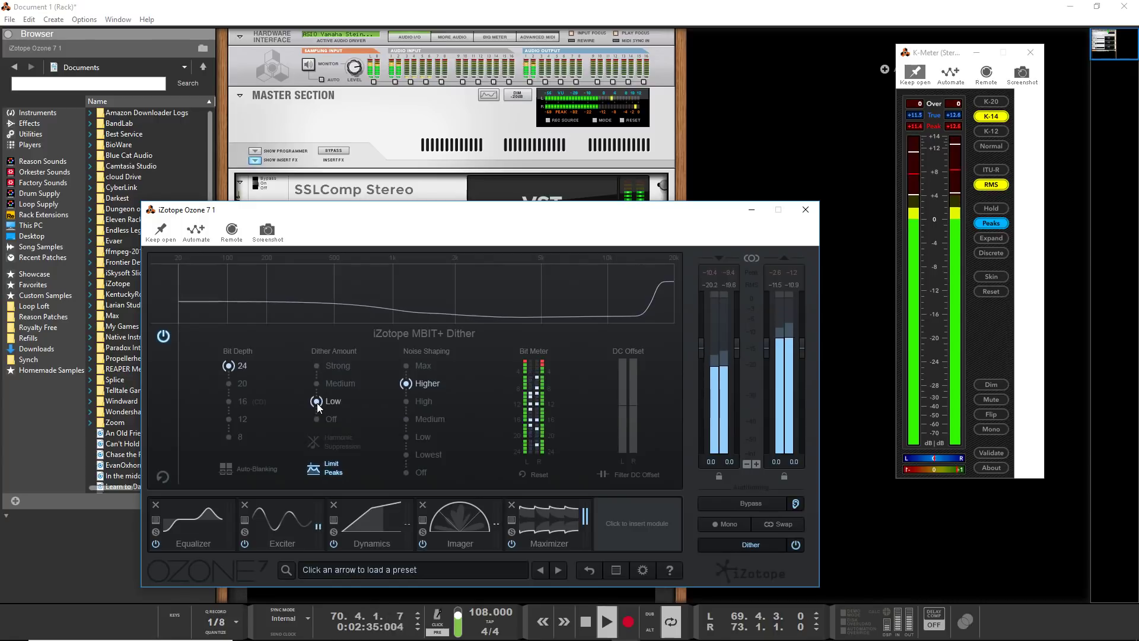
left_click(317, 384)
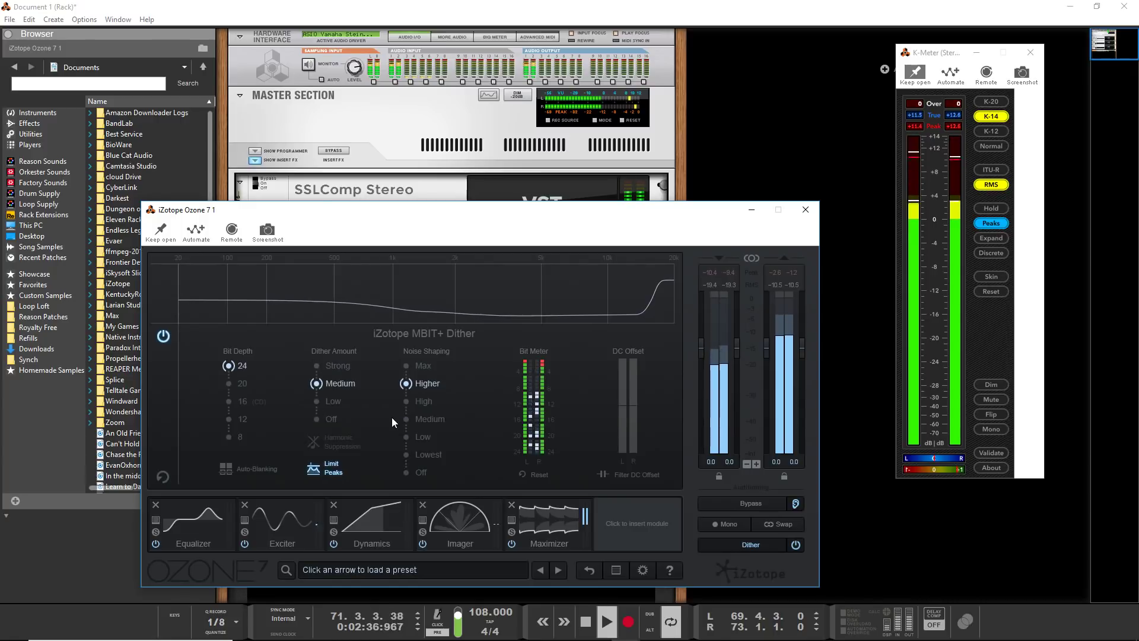
Audition the Lowest and Max noise shaping, return to Higher, stop playback and close the Ozone 7 window
left_click(406, 453)
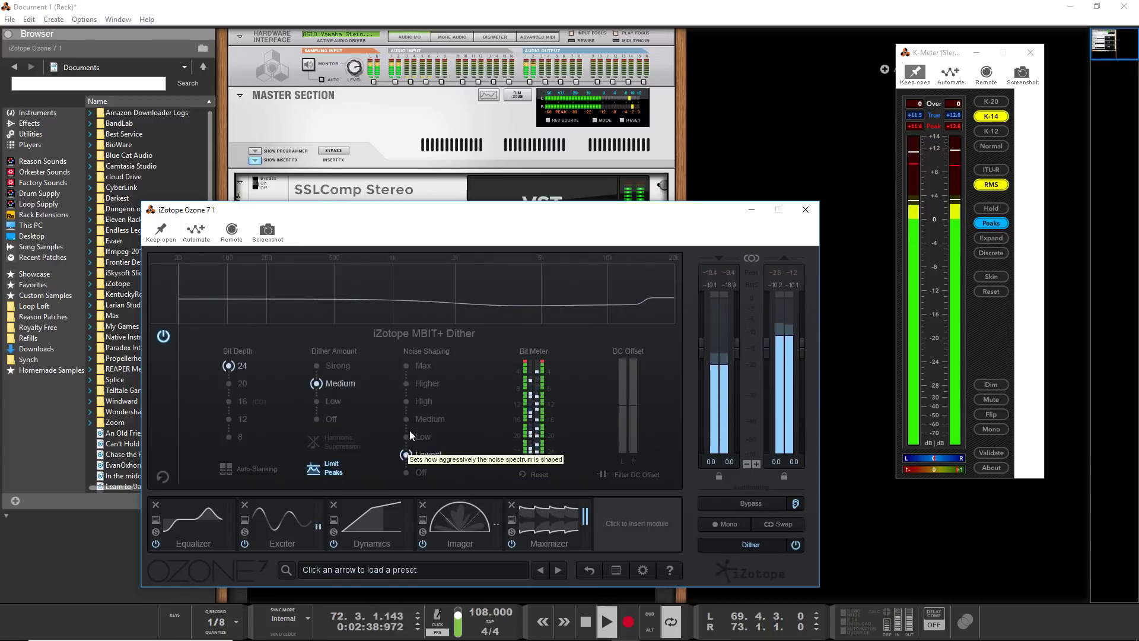
left_click(406, 384)
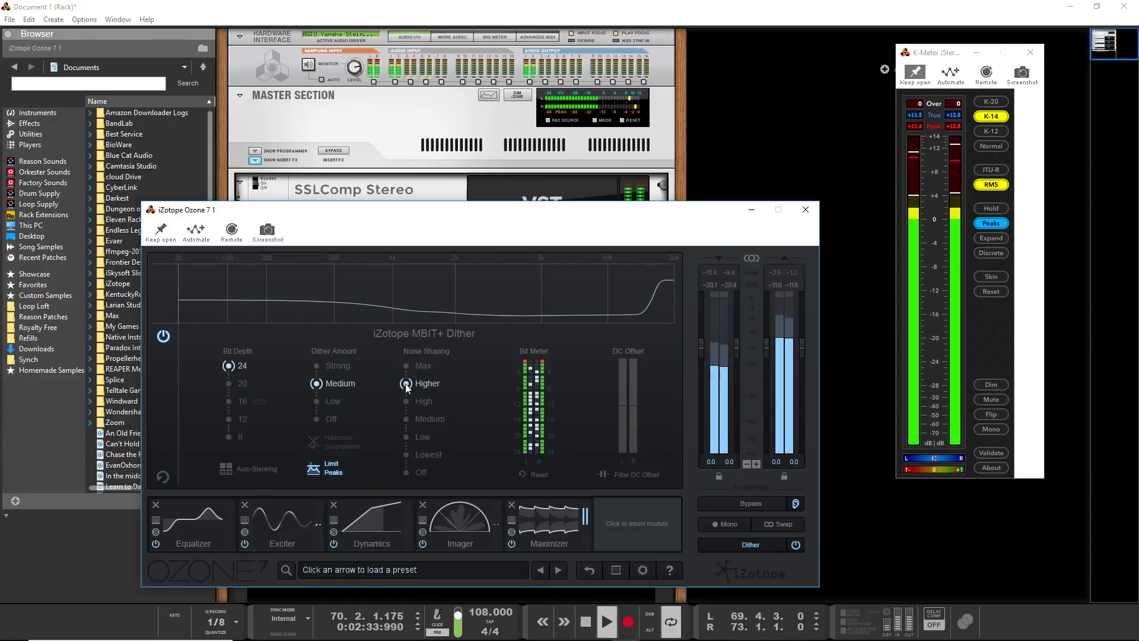
left_click(405, 365)
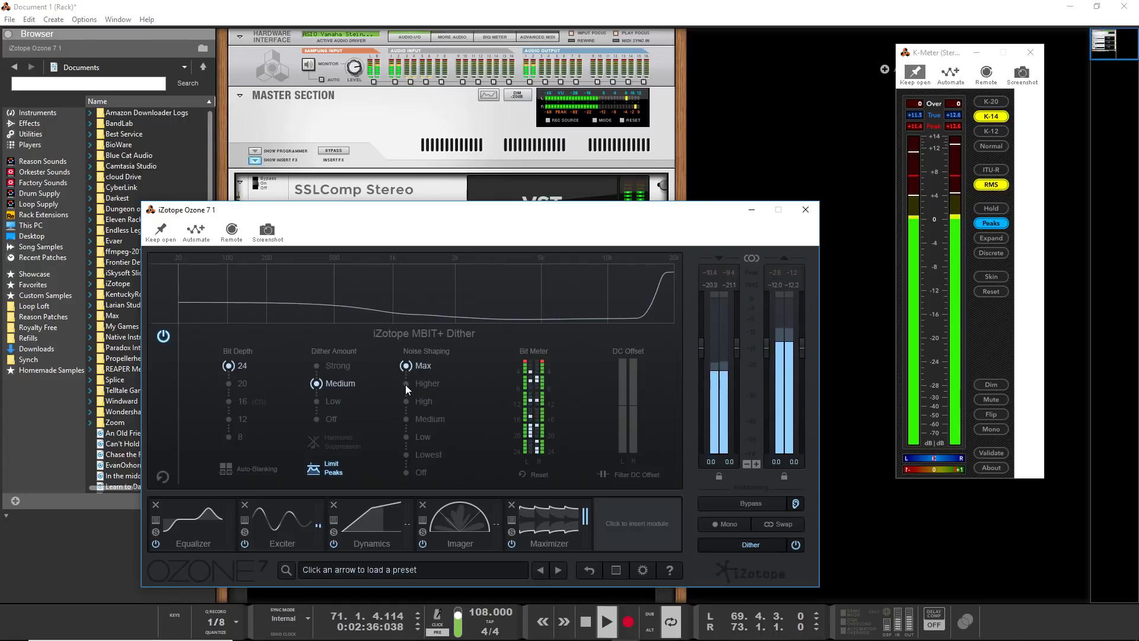
left_click(404, 384)
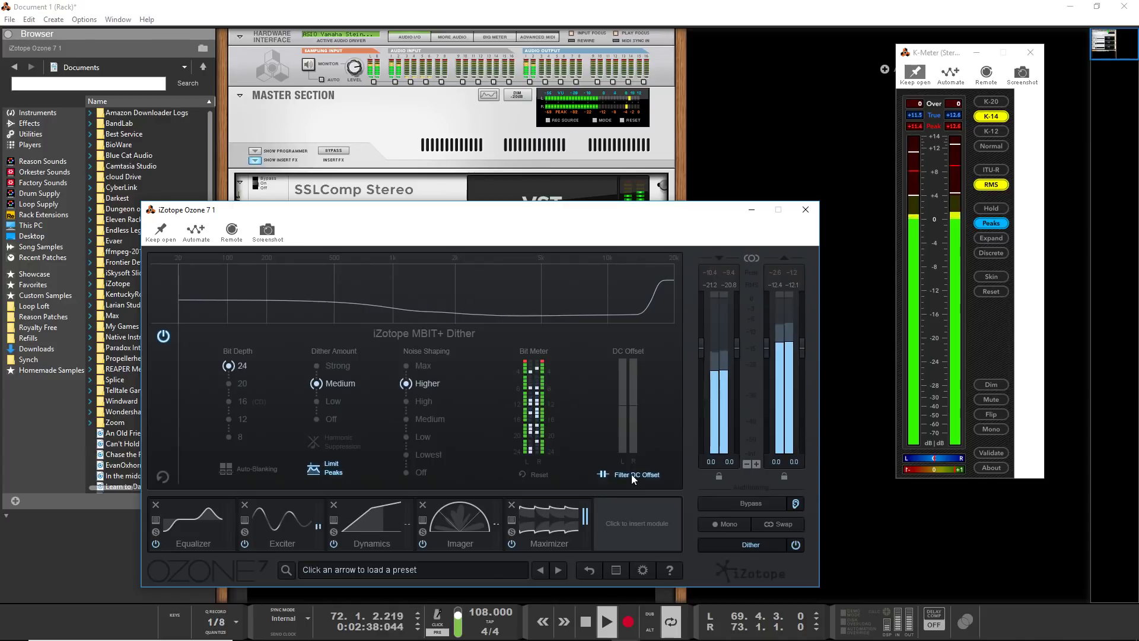
key("space")
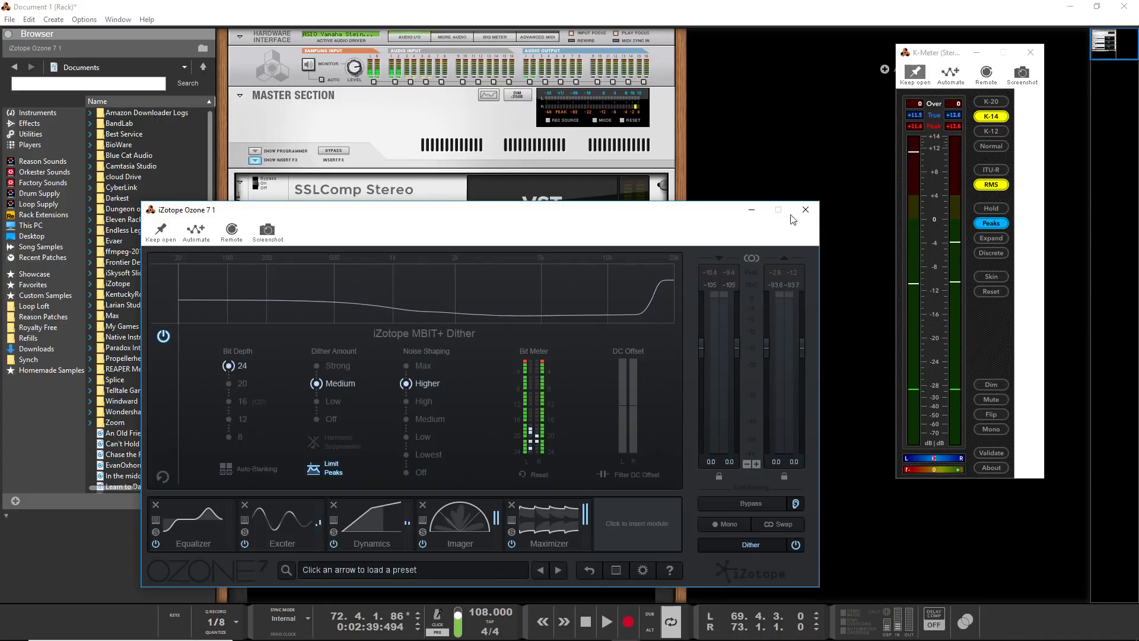
left_click(809, 210)
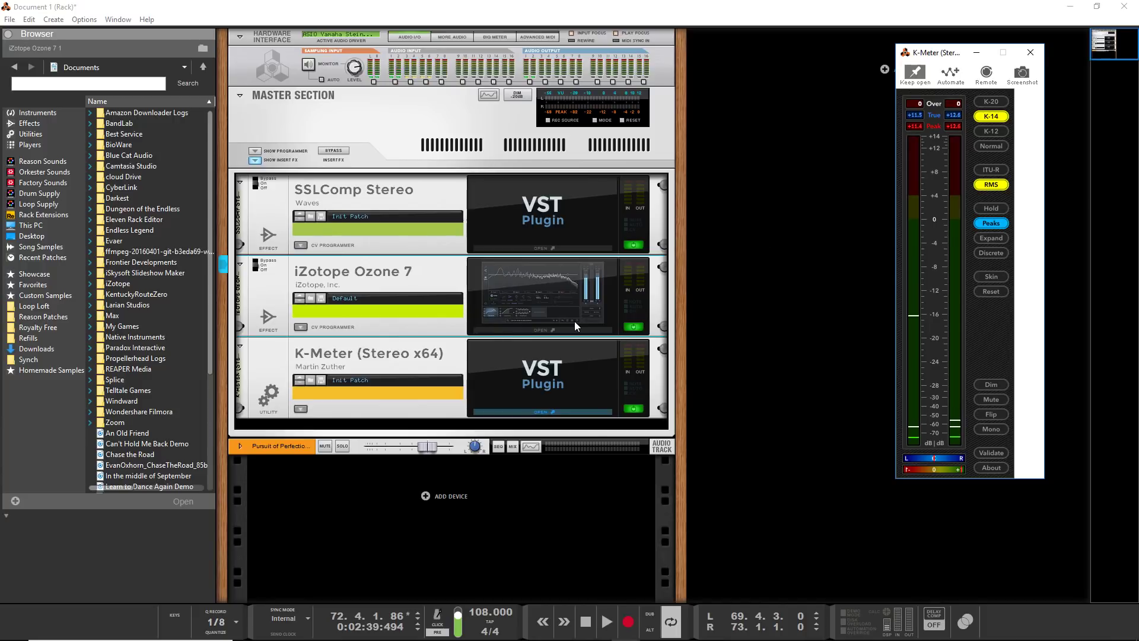
Start exporting the song as a WAVE file named Document 1 in the Jingle Bells folder
left_click(9, 19)
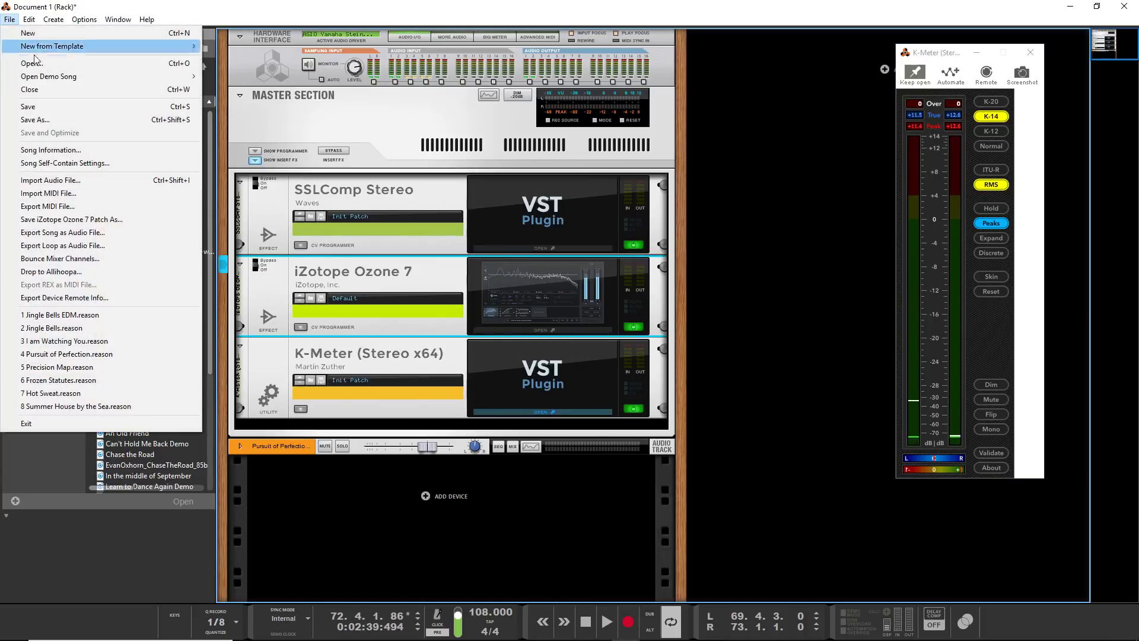
left_click(105, 233)
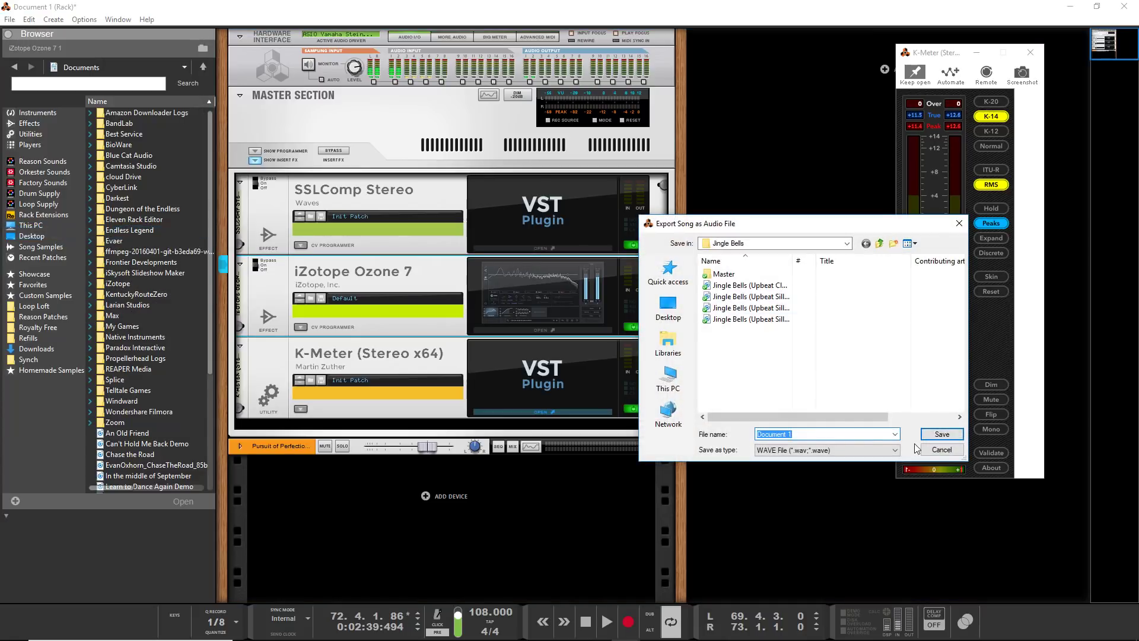
left_click(943, 451)
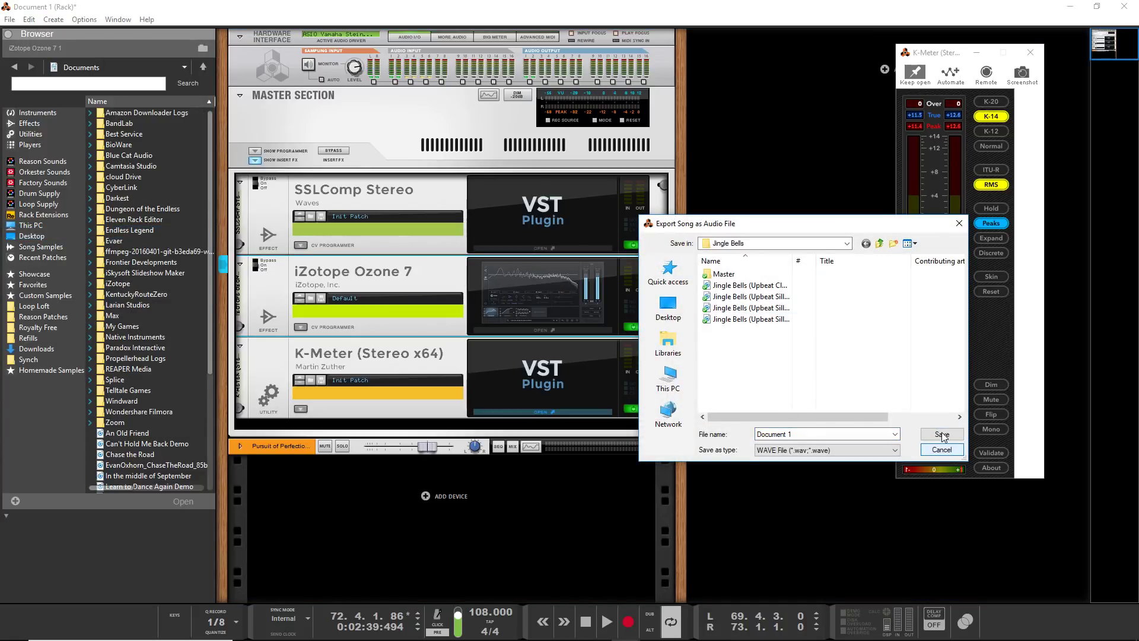
left_click(942, 435)
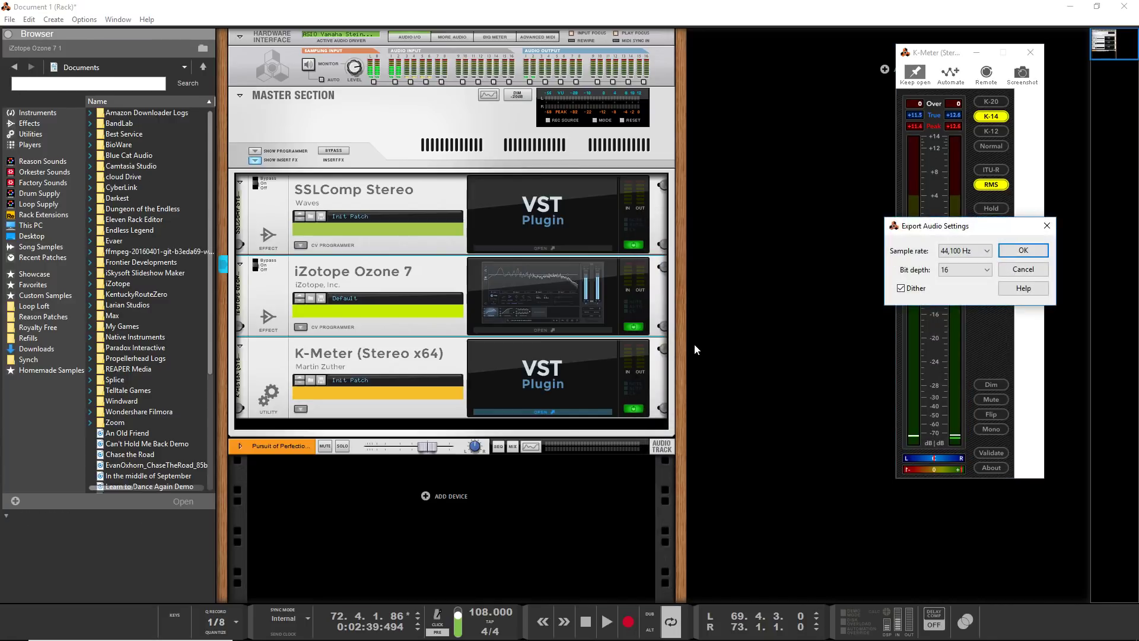
Show export settings of 48,000 Hz and 24-bit depth with Dither turned off, and cancel the export
left_click(901, 288)
left_click(979, 250)
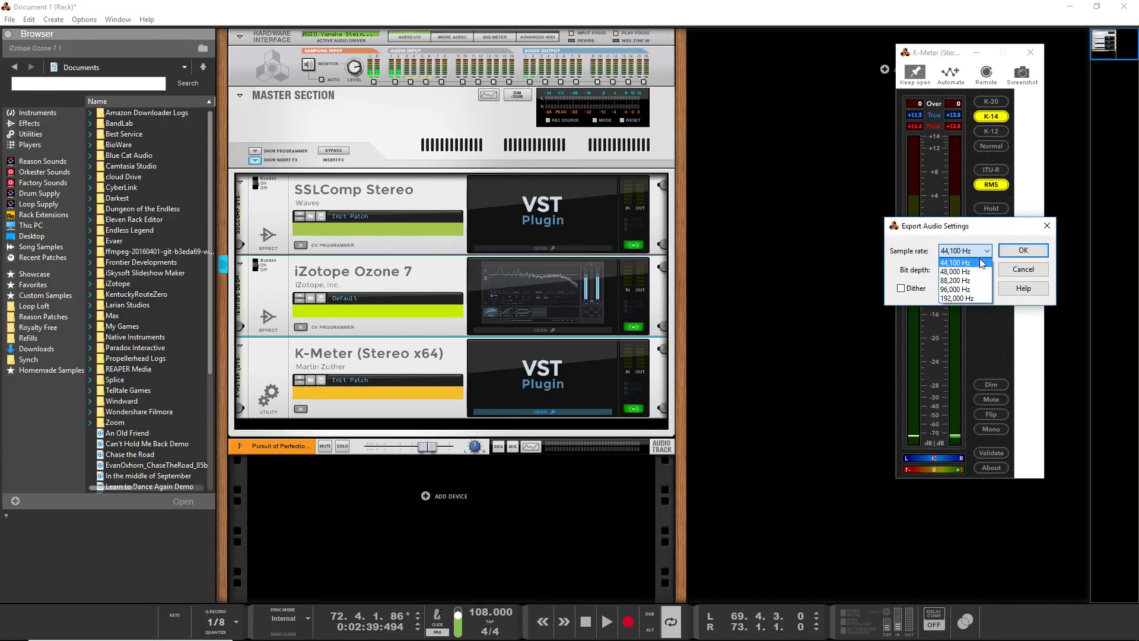
left_click(977, 271)
left_click(977, 270)
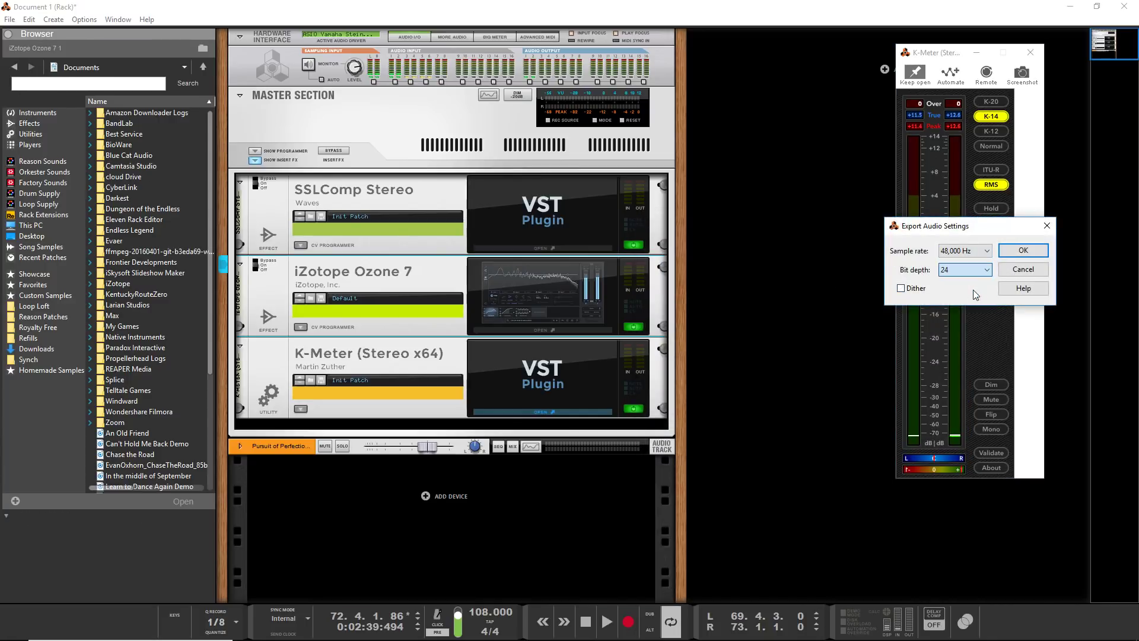
left_click(973, 289)
key("Escape")
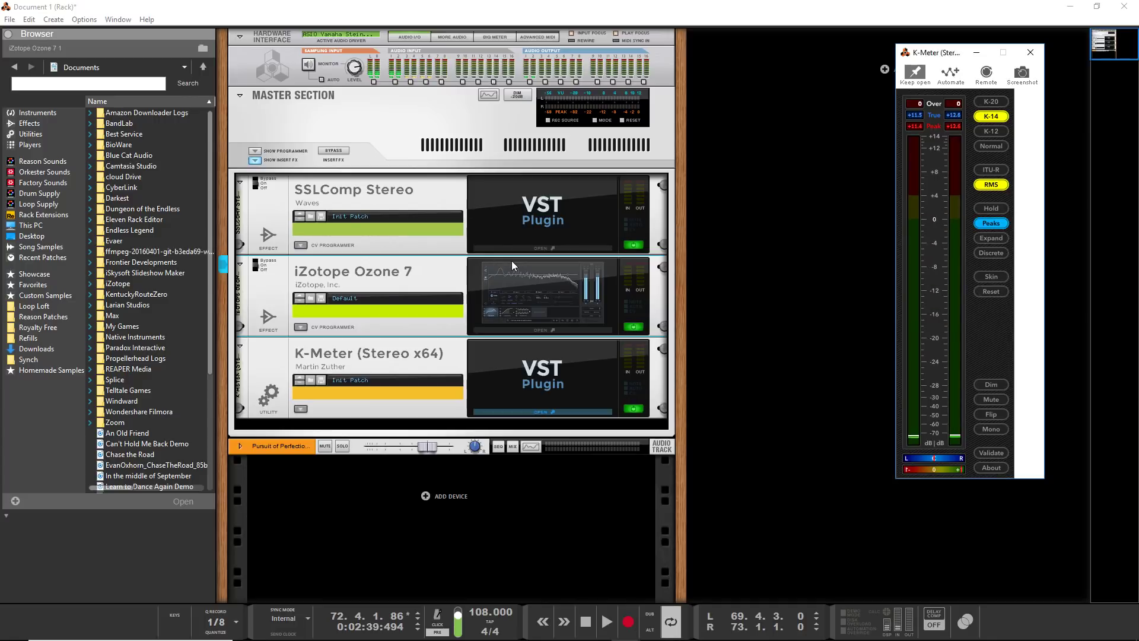
Switch from the rack to the Document 1 sequencer window
key("alt+Tab")
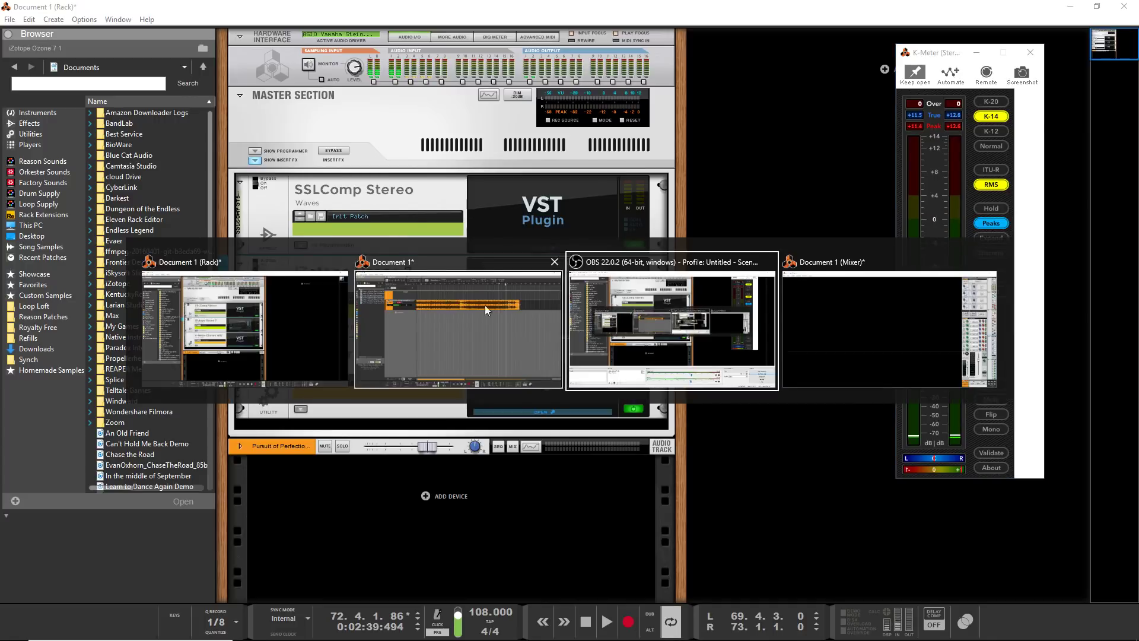